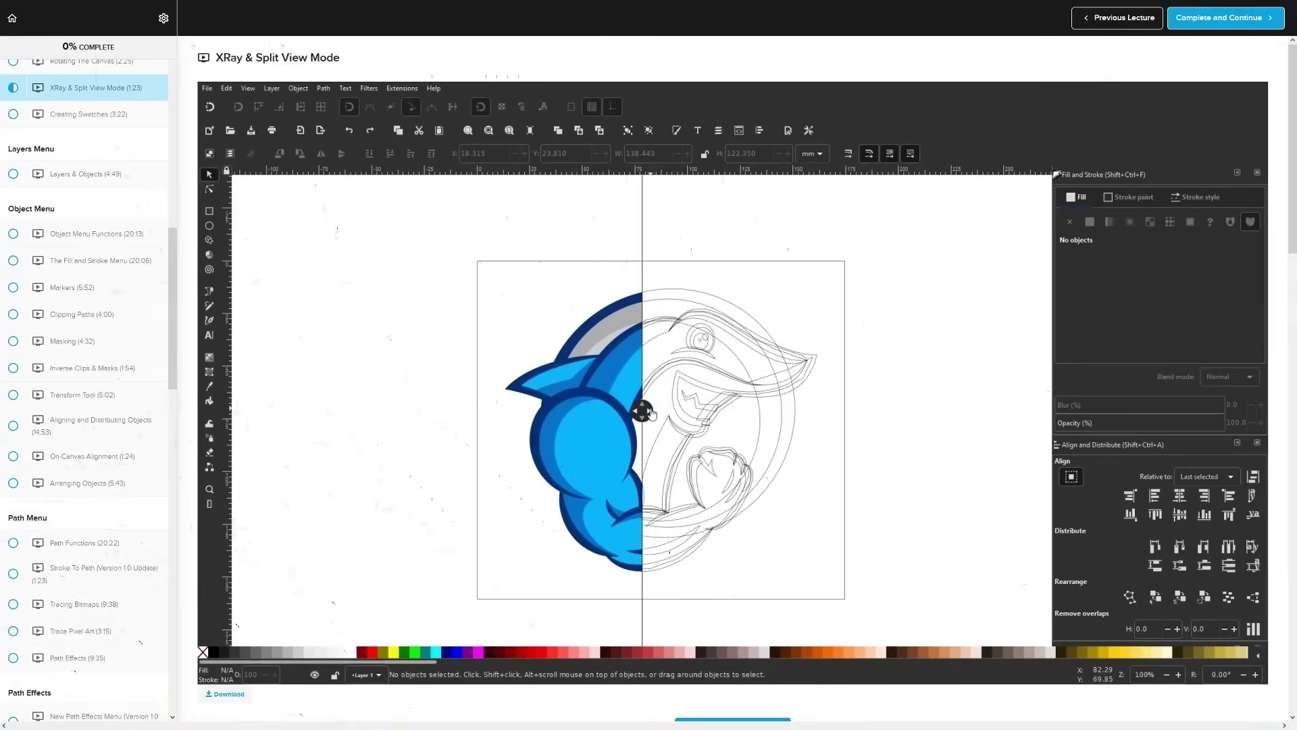
Step: Bring up the demo.svg drawing with the black saw, paintbrush, screwdriver and wrench icons
{"action": "left_click_drag", "start_coordinate": [631, 421], "coordinate": [529, 408]}
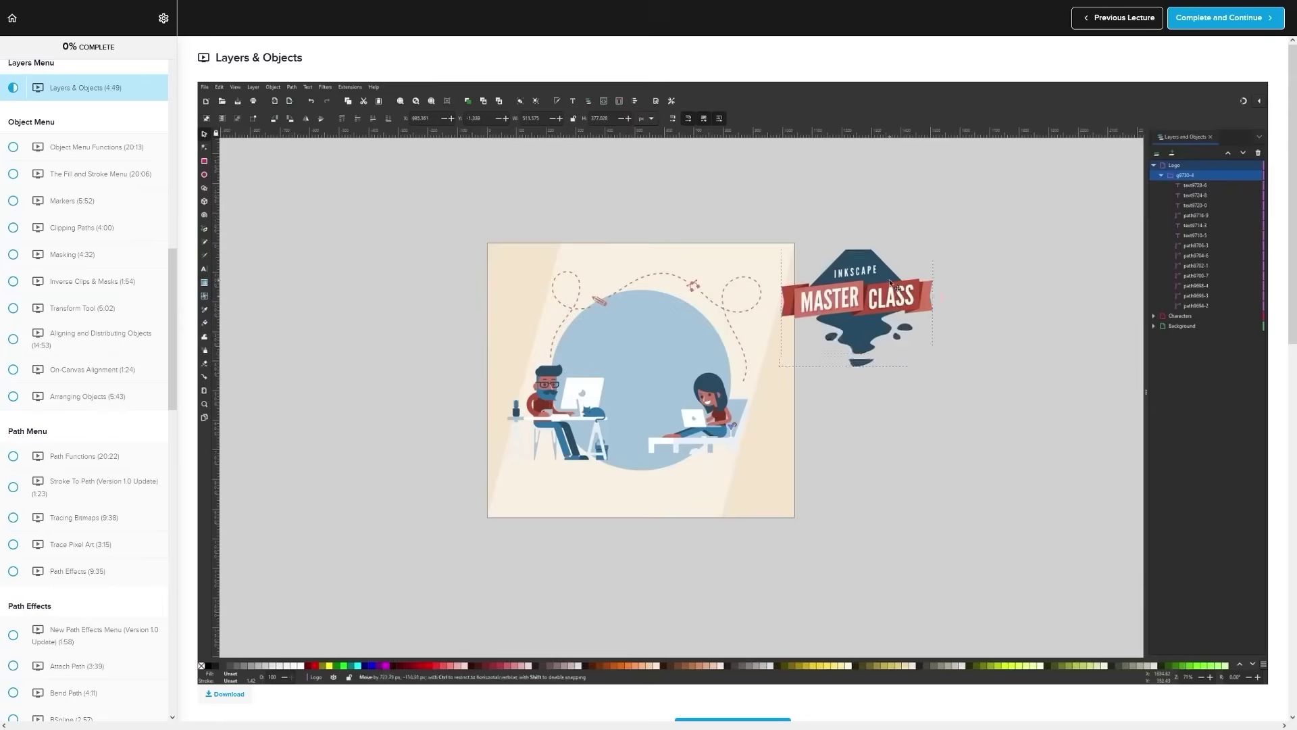
{"action": "left_click", "coordinate": [1190, 175]}
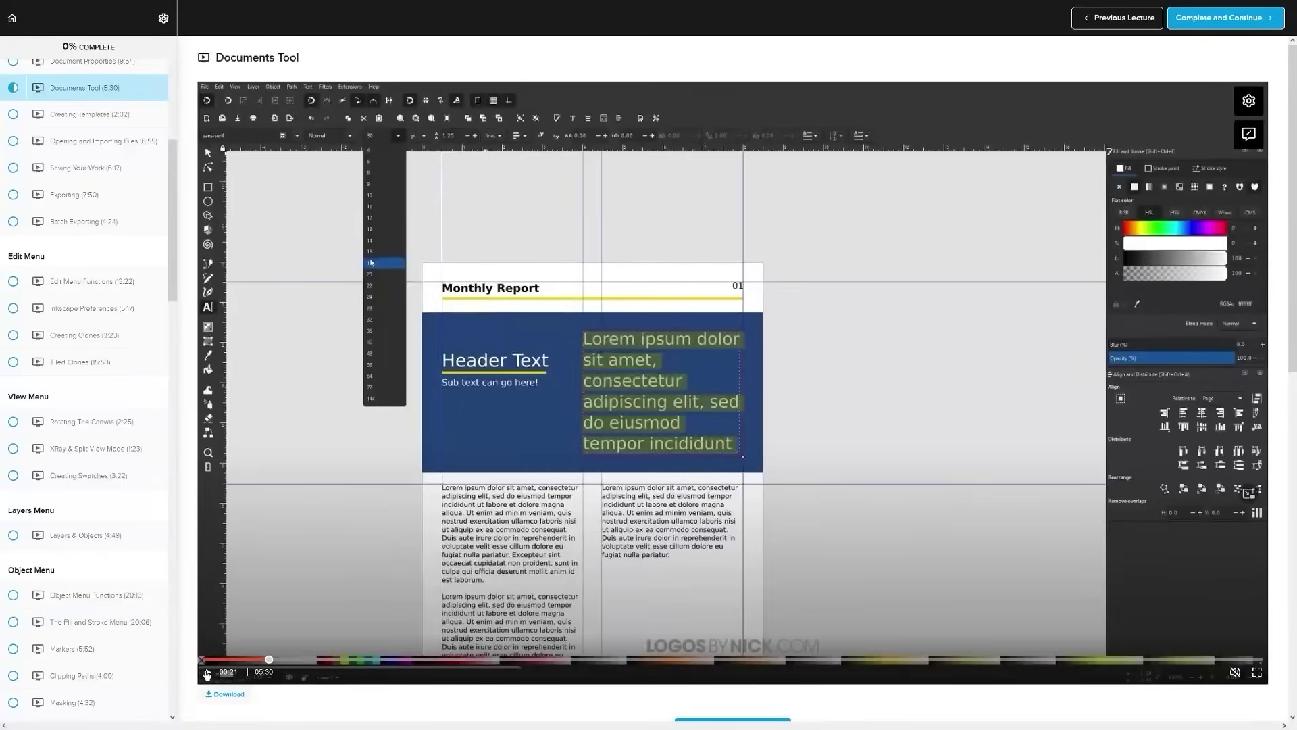
{"action": "left_click", "coordinate": [208, 674]}
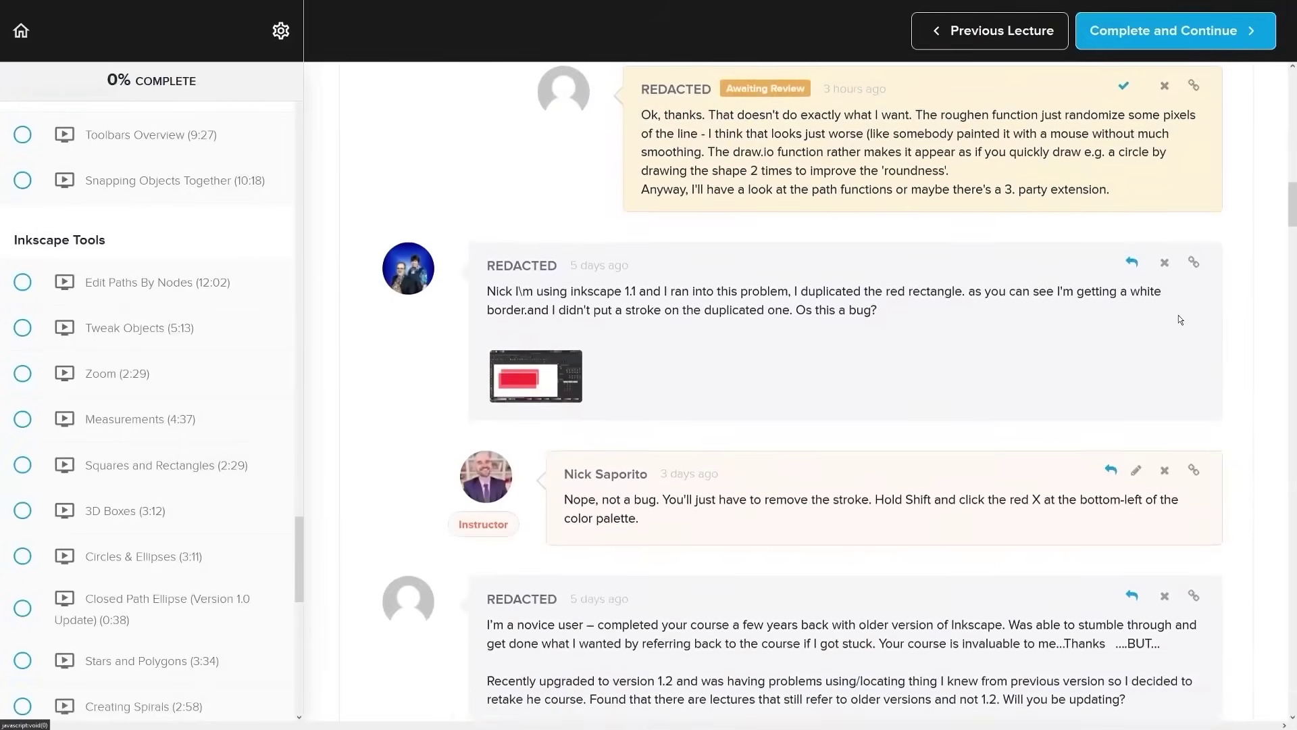
{"action": "scroll", "coordinate": [1178, 315], "scroll_direction": "down", "scroll_amount": 12}
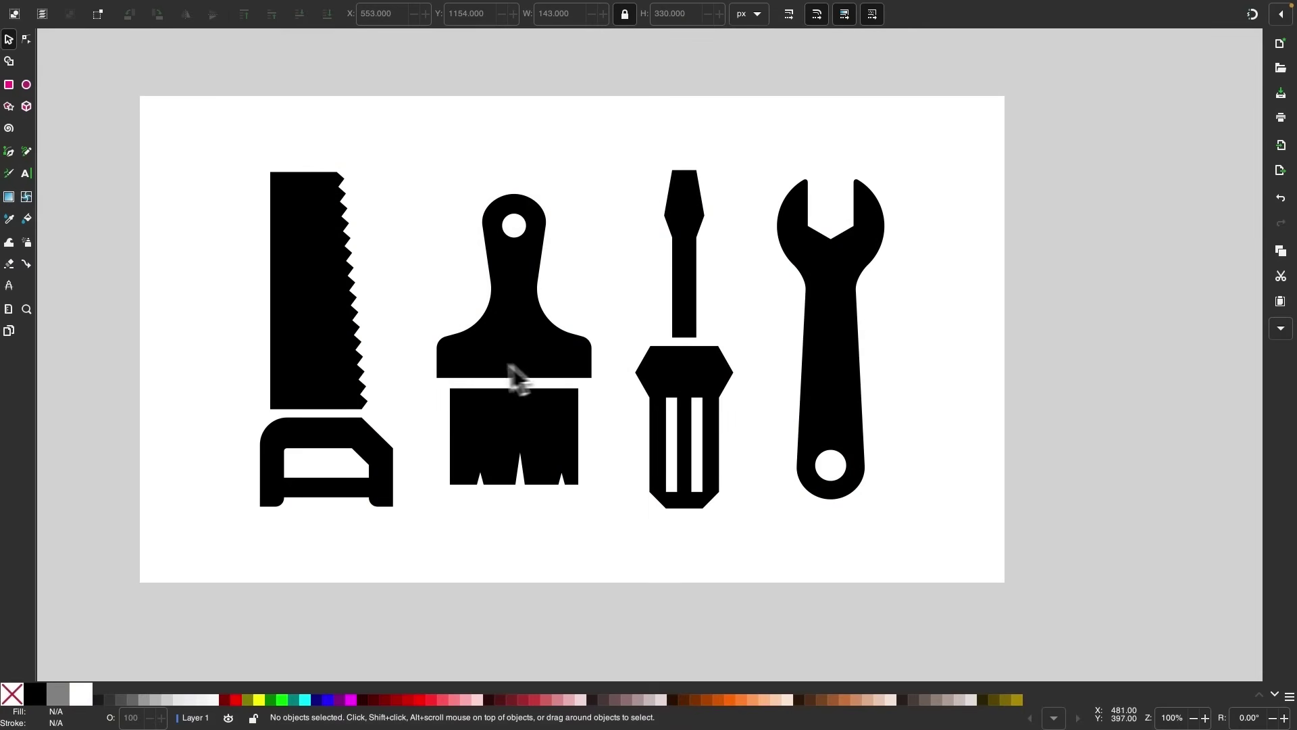
Step: Draw a tall black 137 × 290 px rectangle on empty canvas
{"action": "scroll", "coordinate": [1136, 430], "scroll_direction": "down", "scroll_amount": 10}
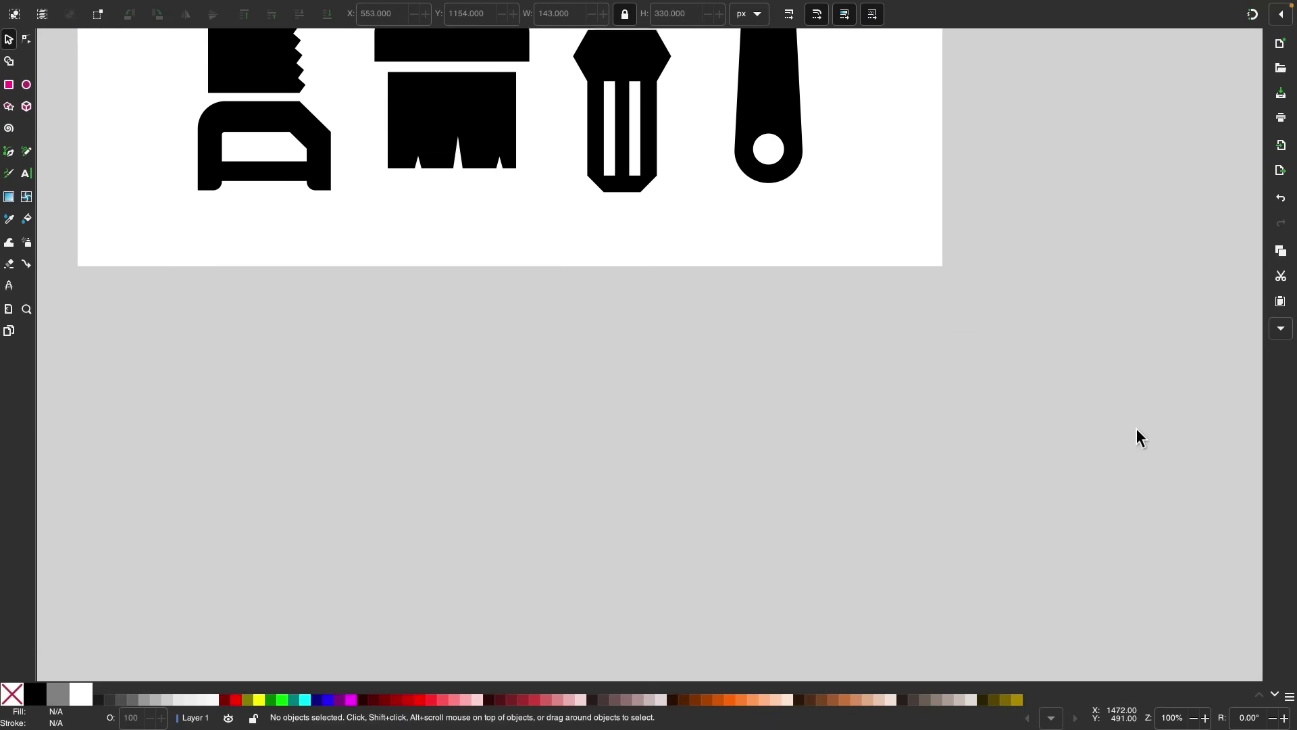
{"action": "scroll", "coordinate": [679, 421], "scroll_direction": "down", "scroll_amount": 2}
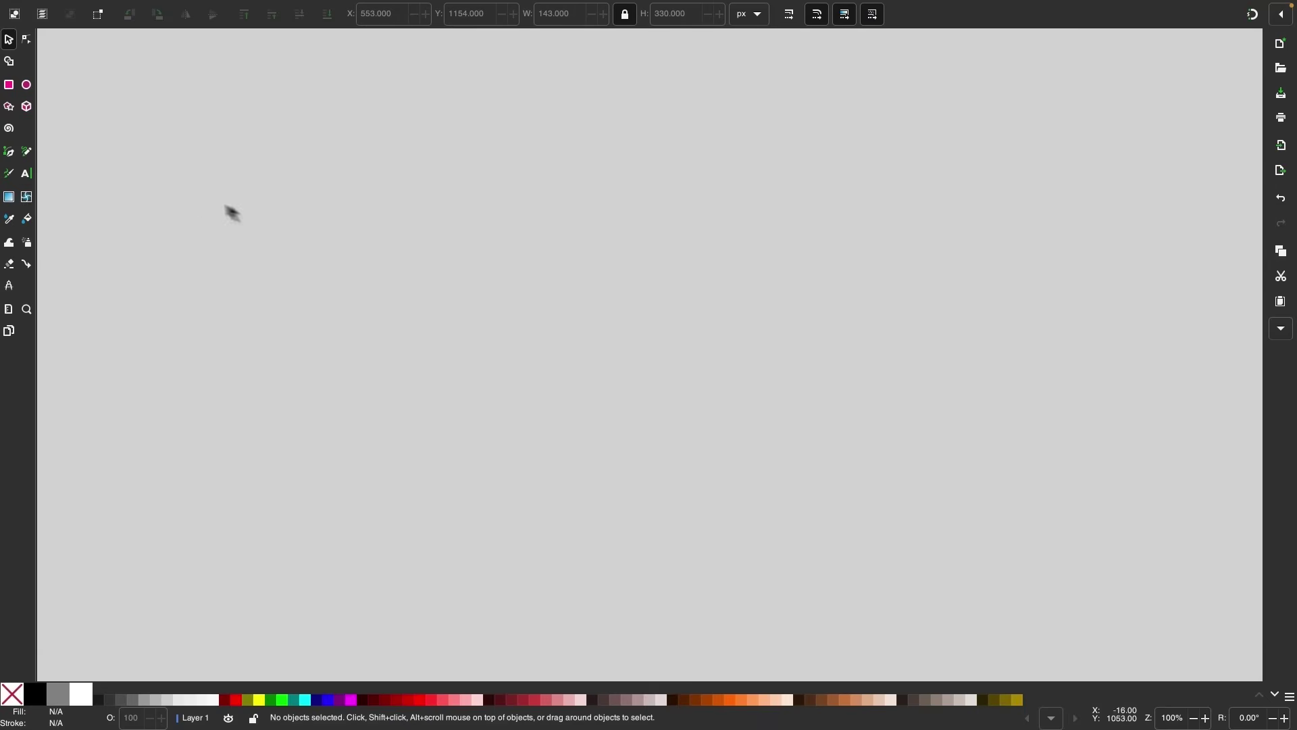
{"action": "left_click", "coordinate": [9, 85]}
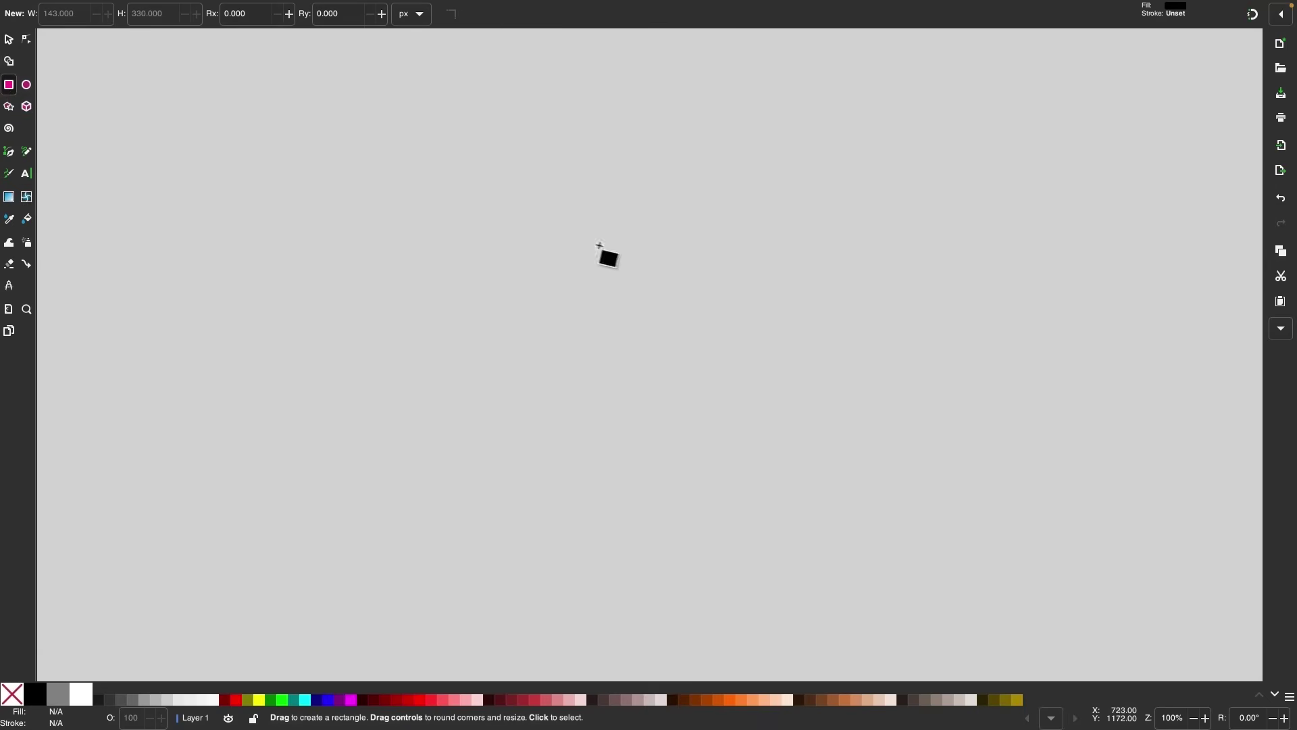
{"action": "left_click_drag", "start_coordinate": [551, 223], "coordinate": [643, 419]}
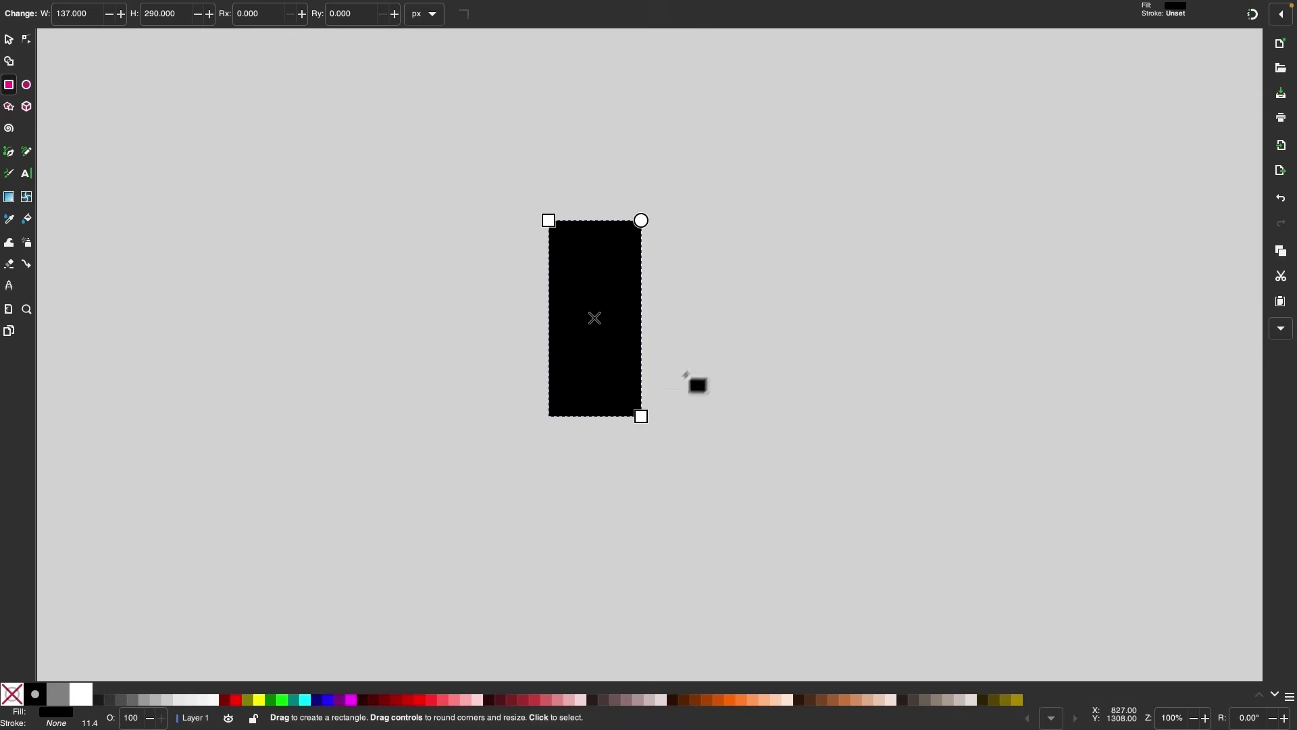
{"action": "scroll", "coordinate": [710, 346], "scroll_direction": "up", "scroll_amount": 1}
{"action": "scroll", "coordinate": [710, 346], "scroll_direction": "right", "scroll_amount": 1}
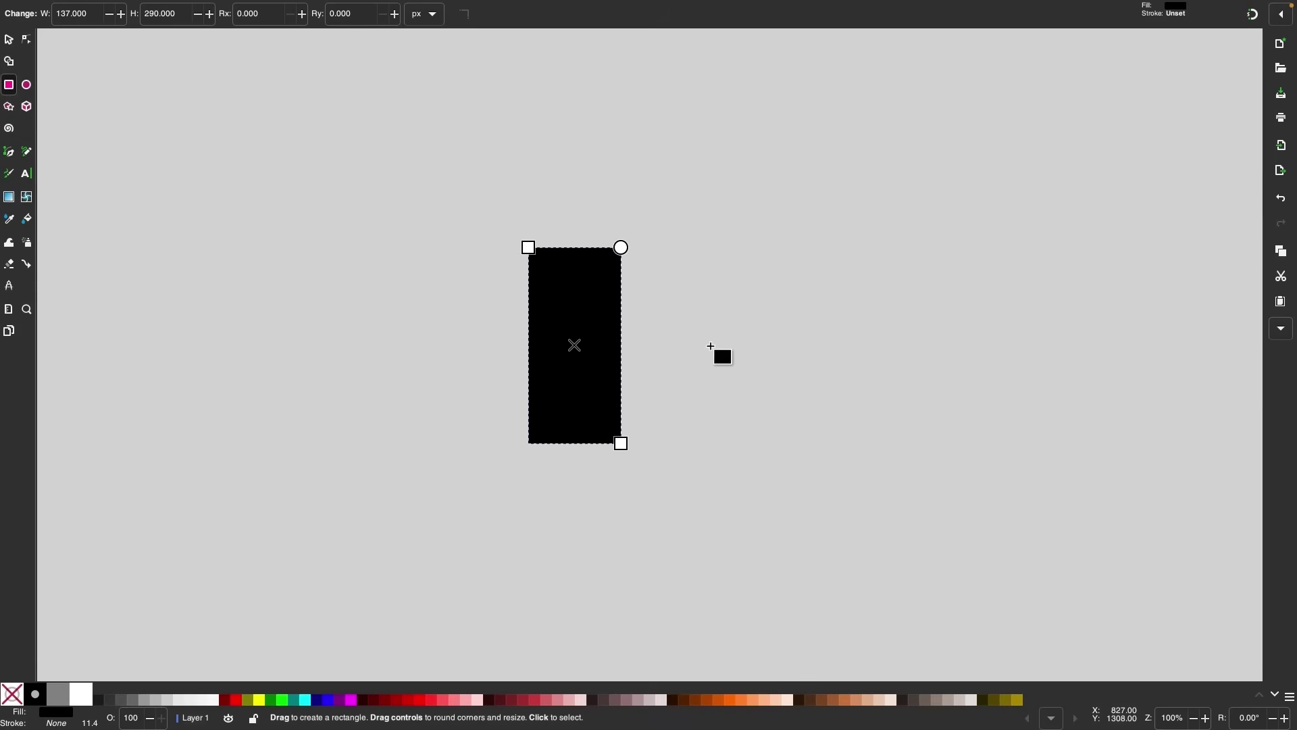
Step: Duplicate the rectangle and shrink the copy to cover only its top portion
{"action": "left_click", "coordinate": [14, 42]}
{"action": "right_click", "coordinate": [598, 298]}
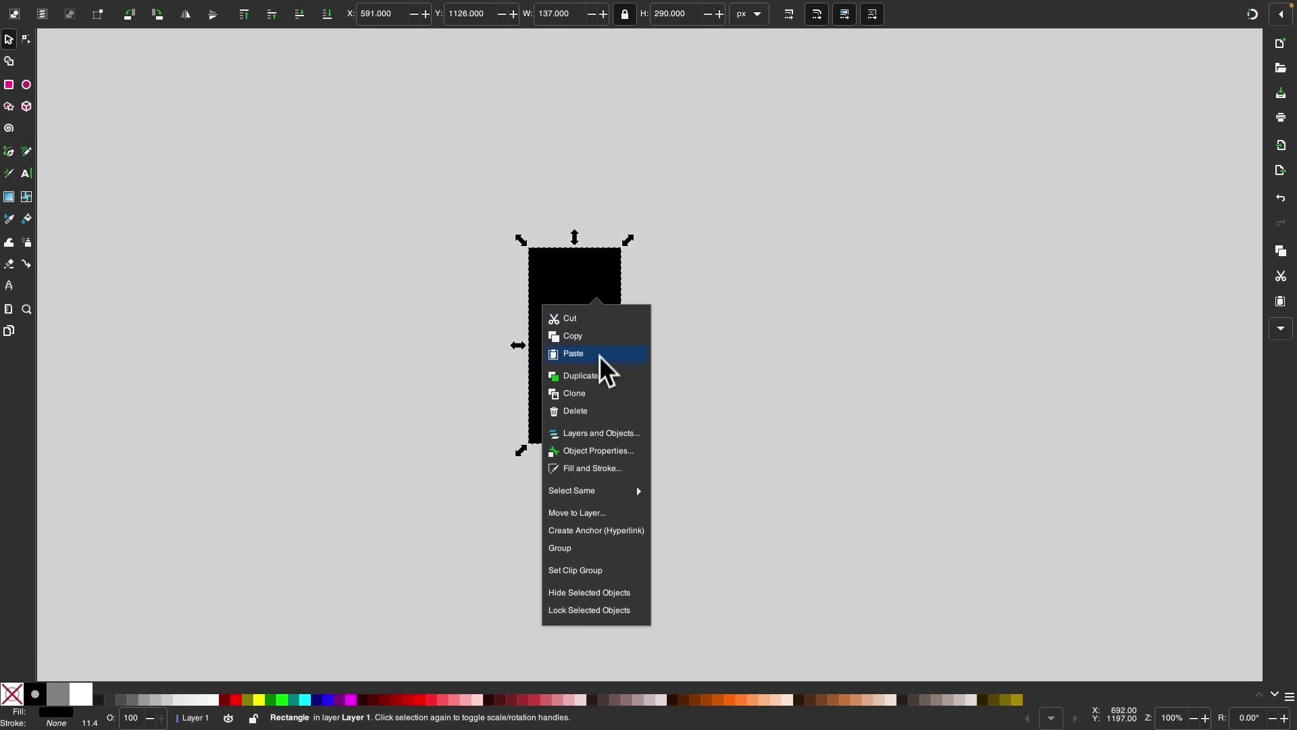
{"action": "left_click", "coordinate": [598, 376]}
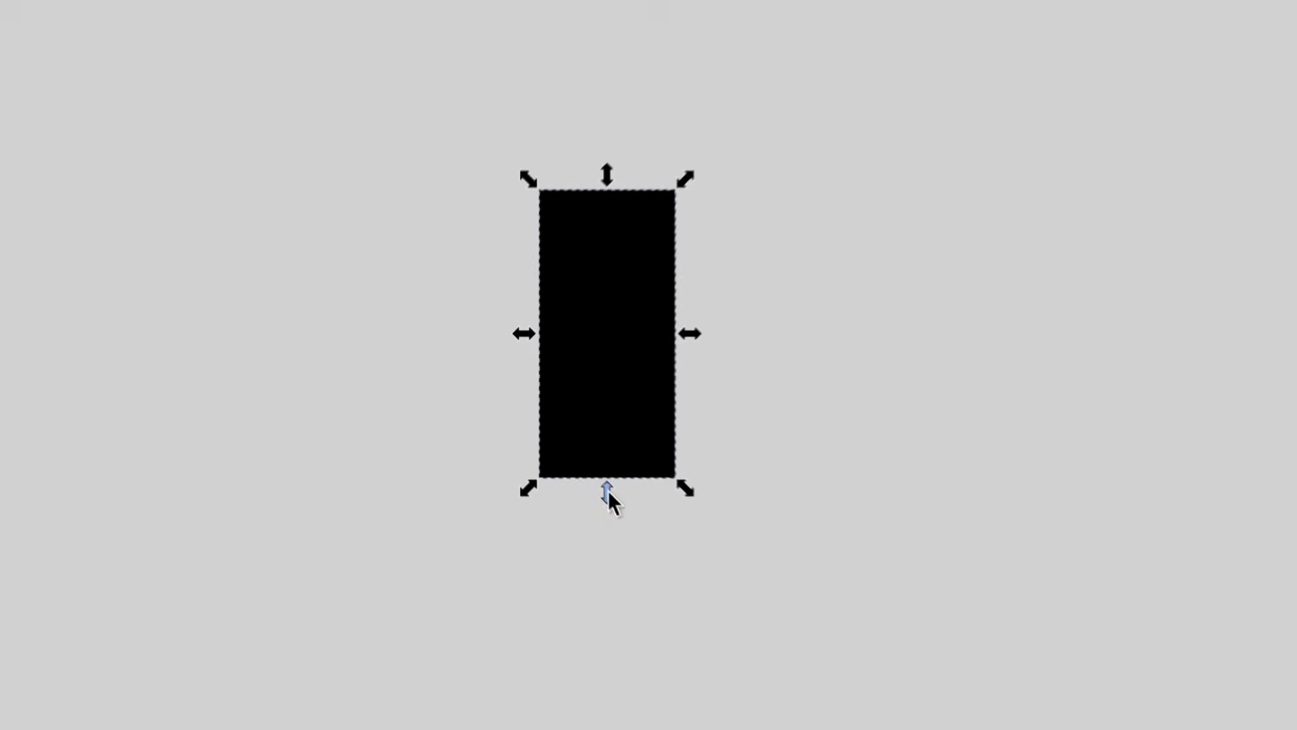
{"action": "left_click_drag", "start_coordinate": [576, 455], "coordinate": [636, 263]}
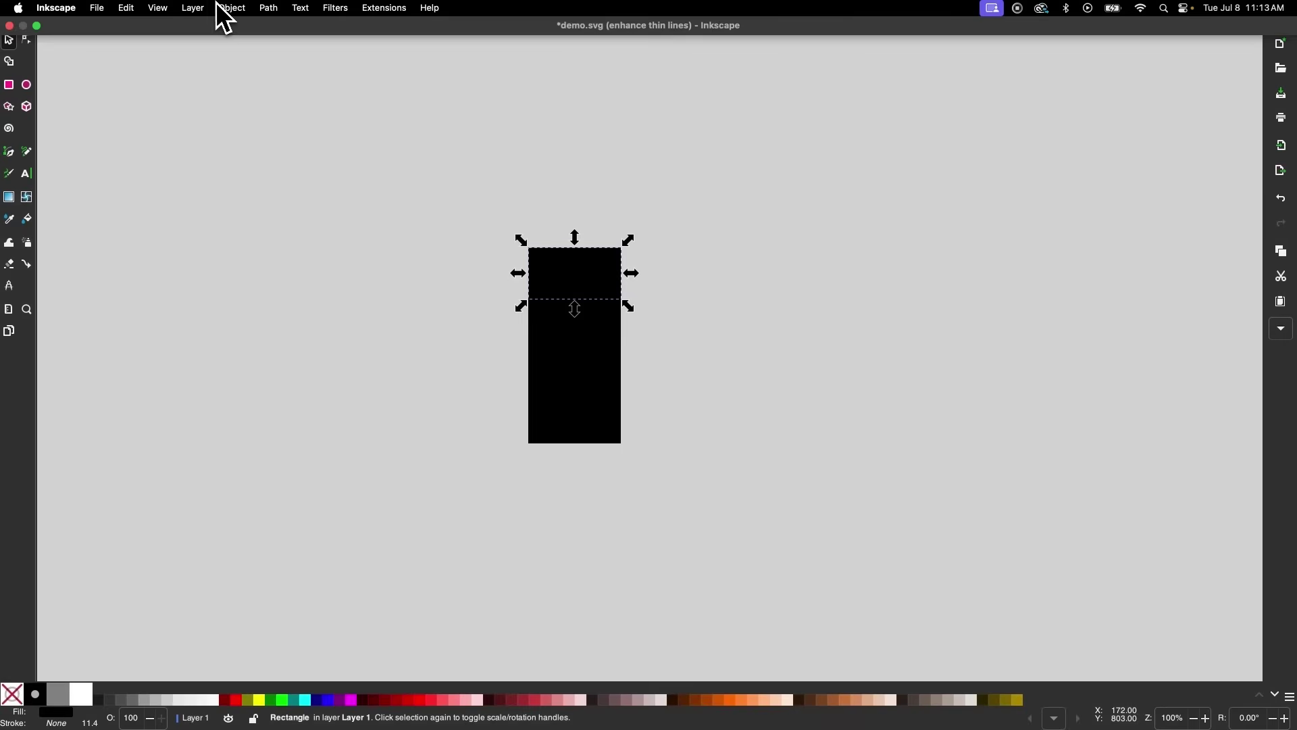
Step: Convert the short top block into an editable path
{"action": "left_click", "coordinate": [268, 8]}
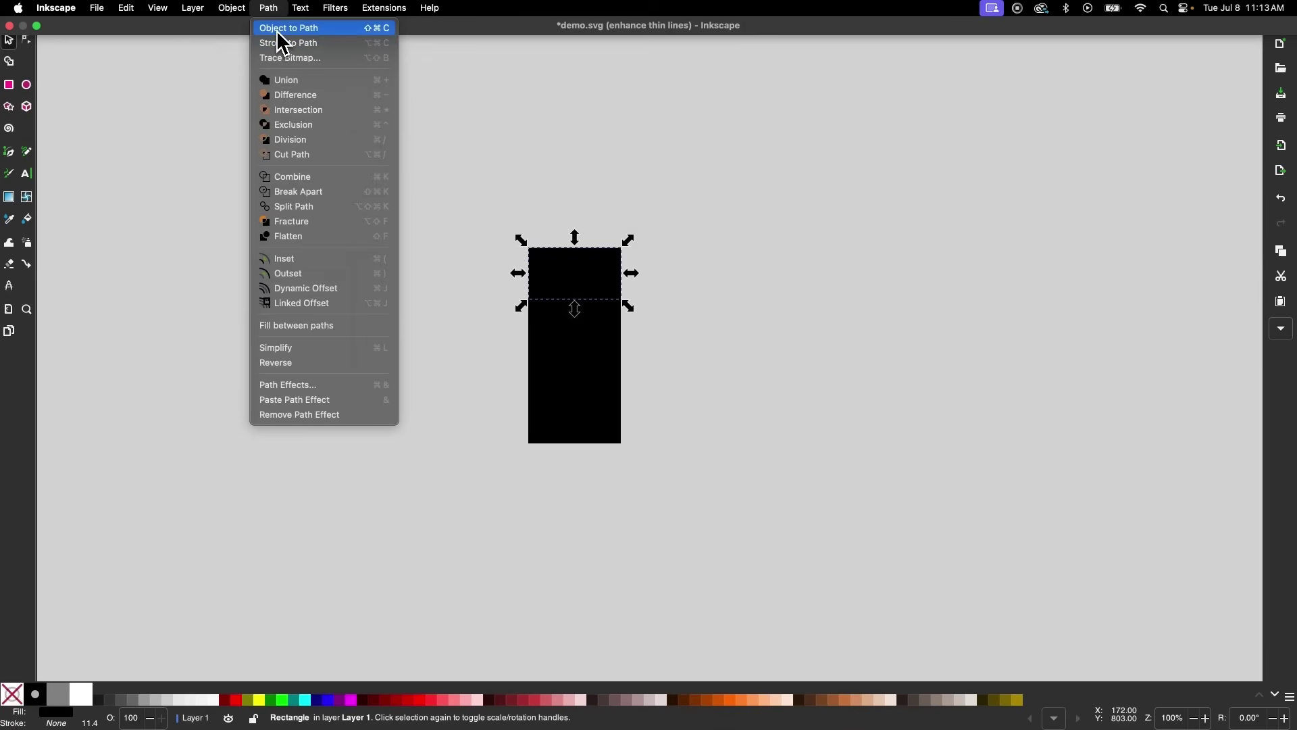
{"action": "left_click", "coordinate": [278, 29]}
{"action": "scroll", "coordinate": [643, 309], "scroll_direction": "up", "scroll_amount": 5}
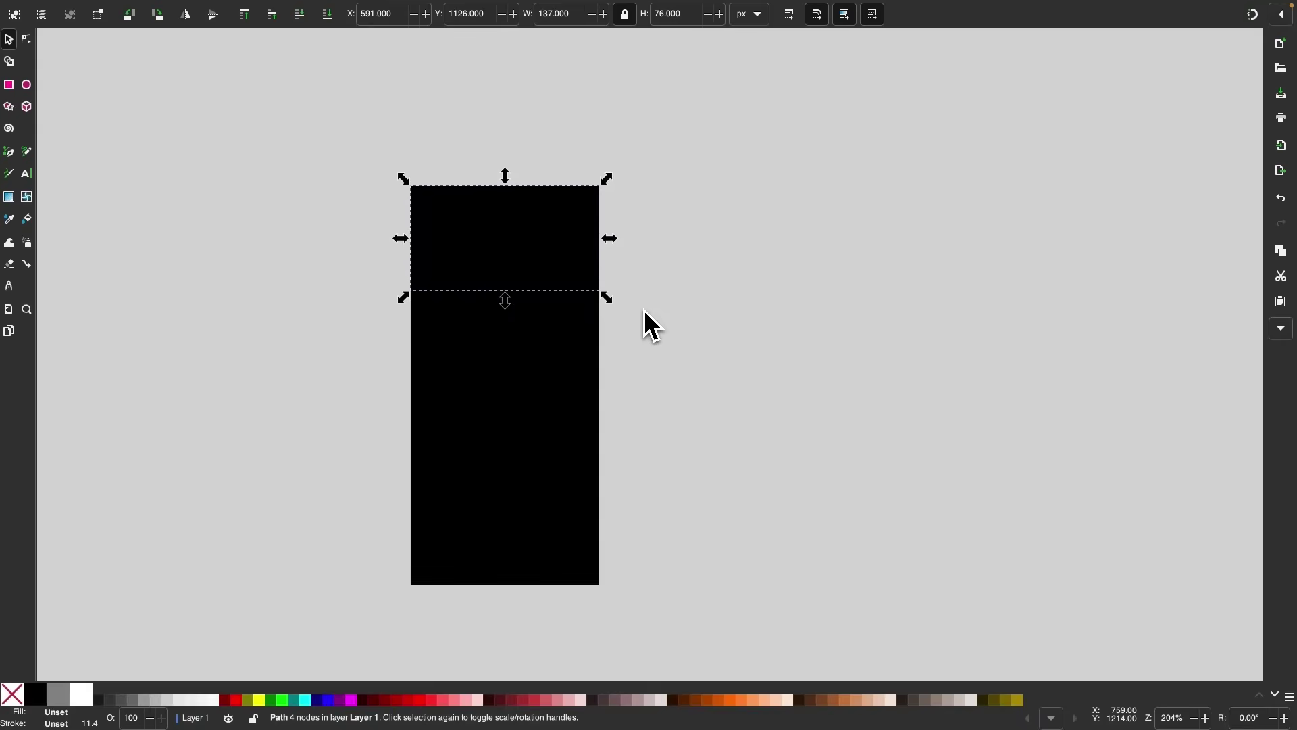
{"action": "scroll", "coordinate": [628, 312], "scroll_direction": "up", "scroll_amount": 2}
Step: Insert a middle node on both the left and right edges of the block
{"action": "left_click", "coordinate": [26, 38]}
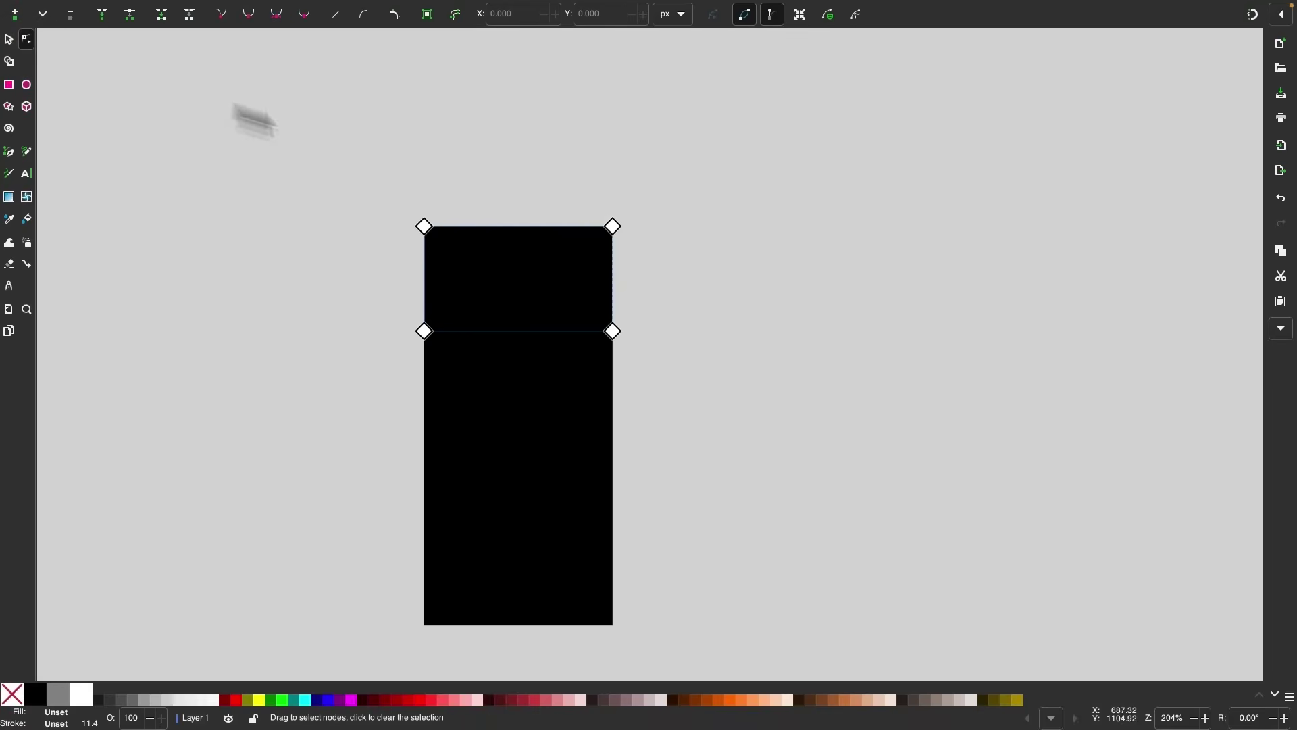
{"action": "scroll", "coordinate": [557, 198], "scroll_direction": "up", "scroll_amount": 1}
{"action": "left_click_drag", "start_coordinate": [313, 169], "coordinate": [479, 458]}
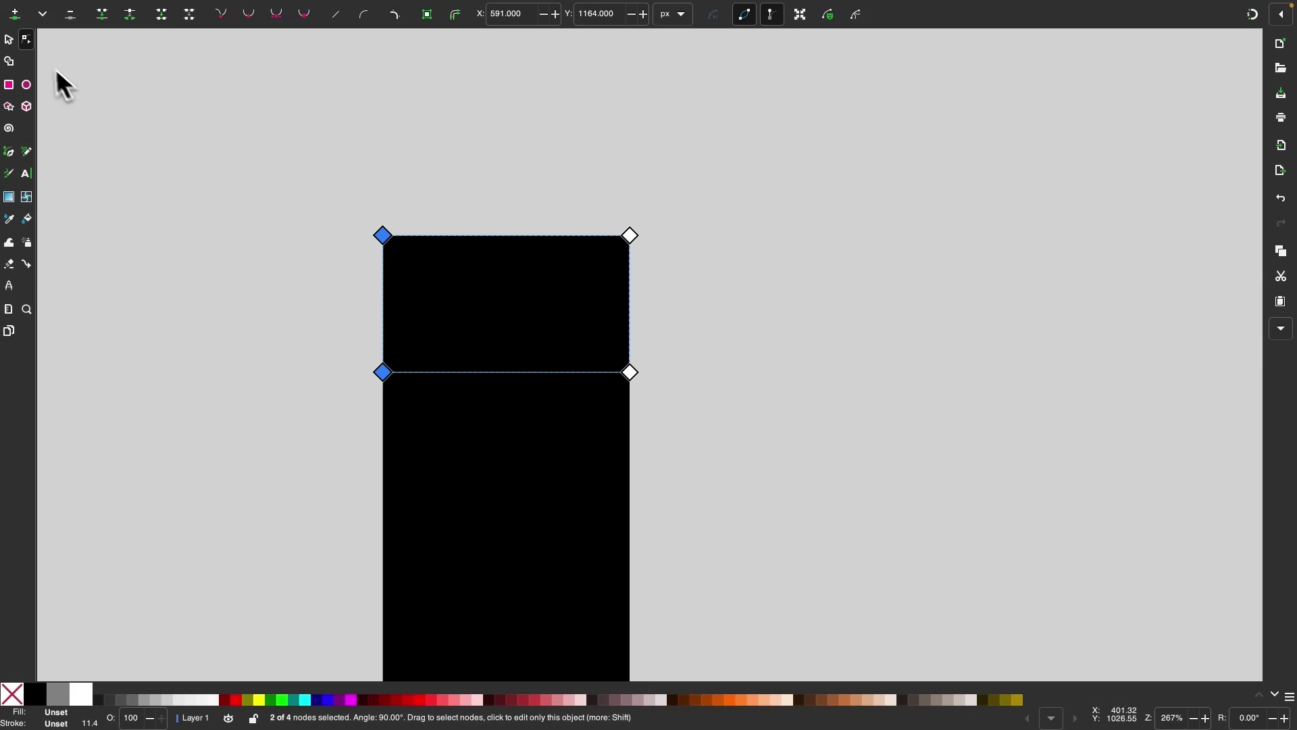
{"action": "left_click", "coordinate": [15, 14]}
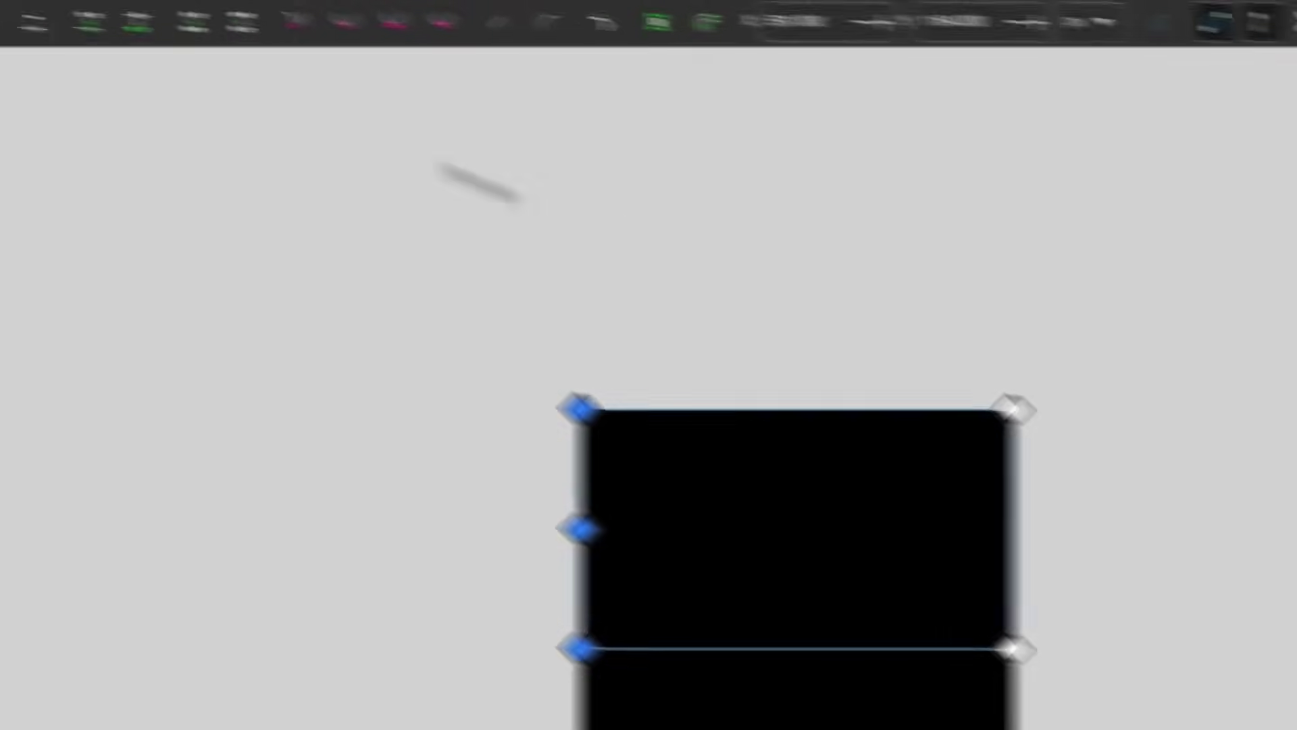
{"action": "left_click_drag", "start_coordinate": [1169, 725], "coordinate": [966, 371]}
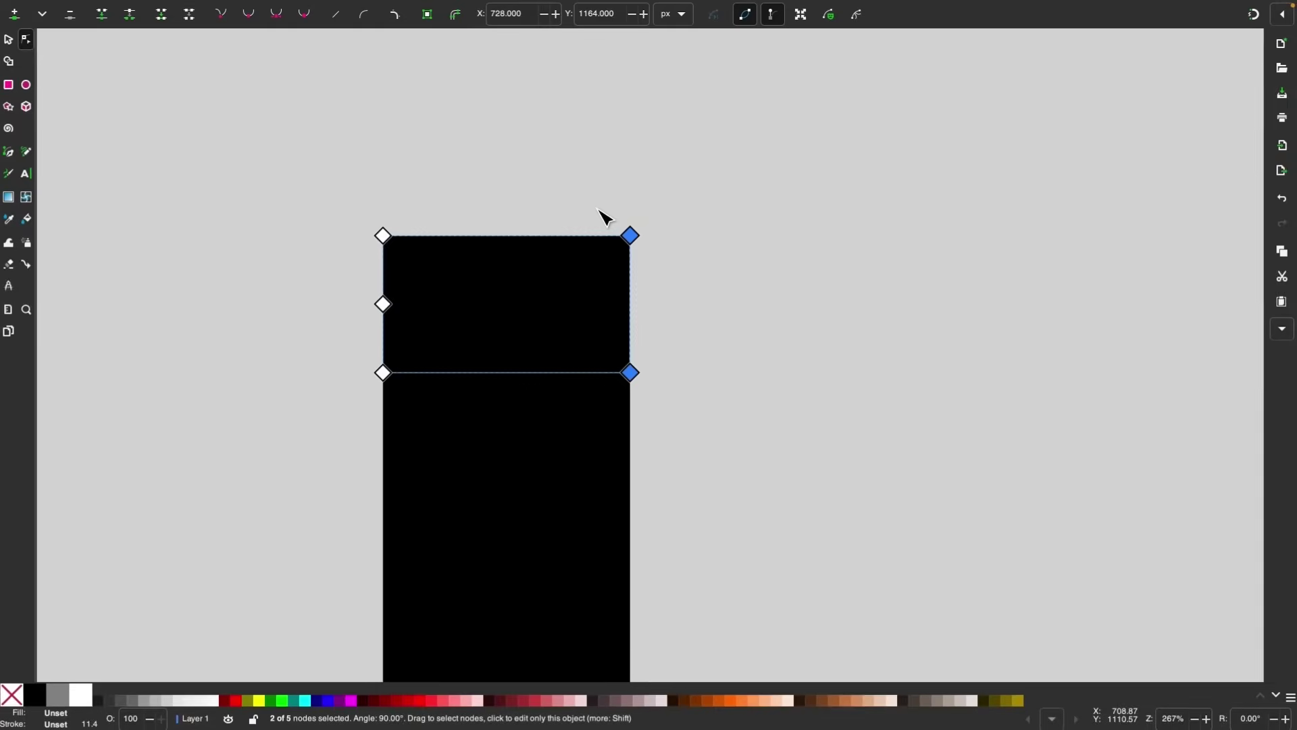
{"action": "left_click", "coordinate": [15, 19]}
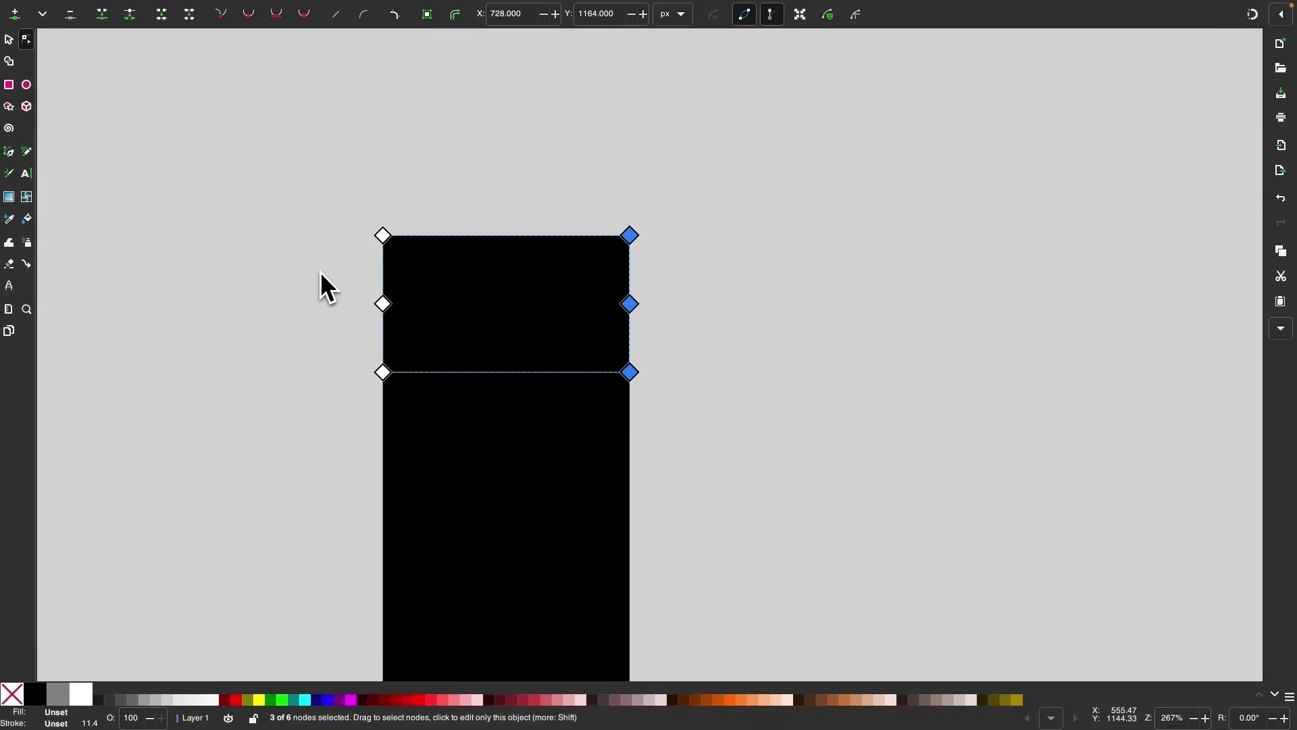
Step: Scale the middle nodes outward into a 191 × 76 px hexagonal cap, then select both shapes
{"action": "left_click_drag", "start_coordinate": [321, 271], "coordinate": [676, 327]}
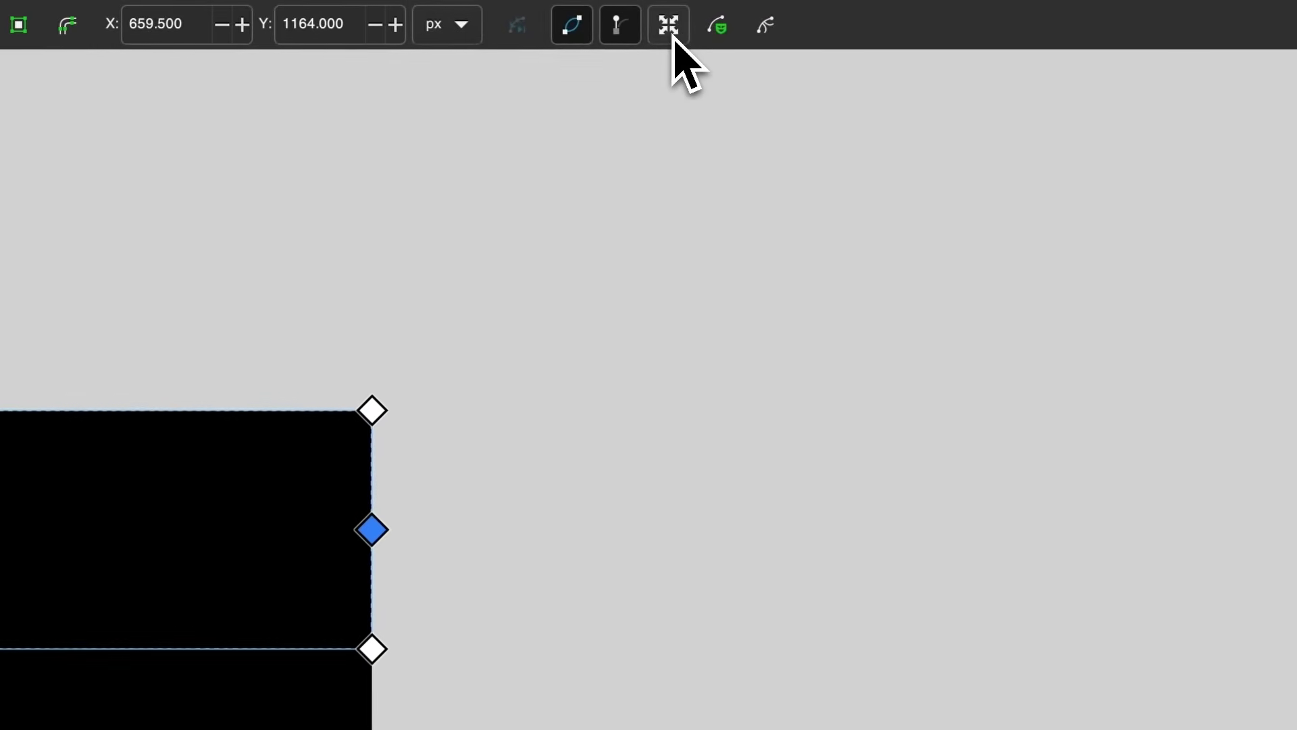
{"action": "left_click", "coordinate": [671, 30]}
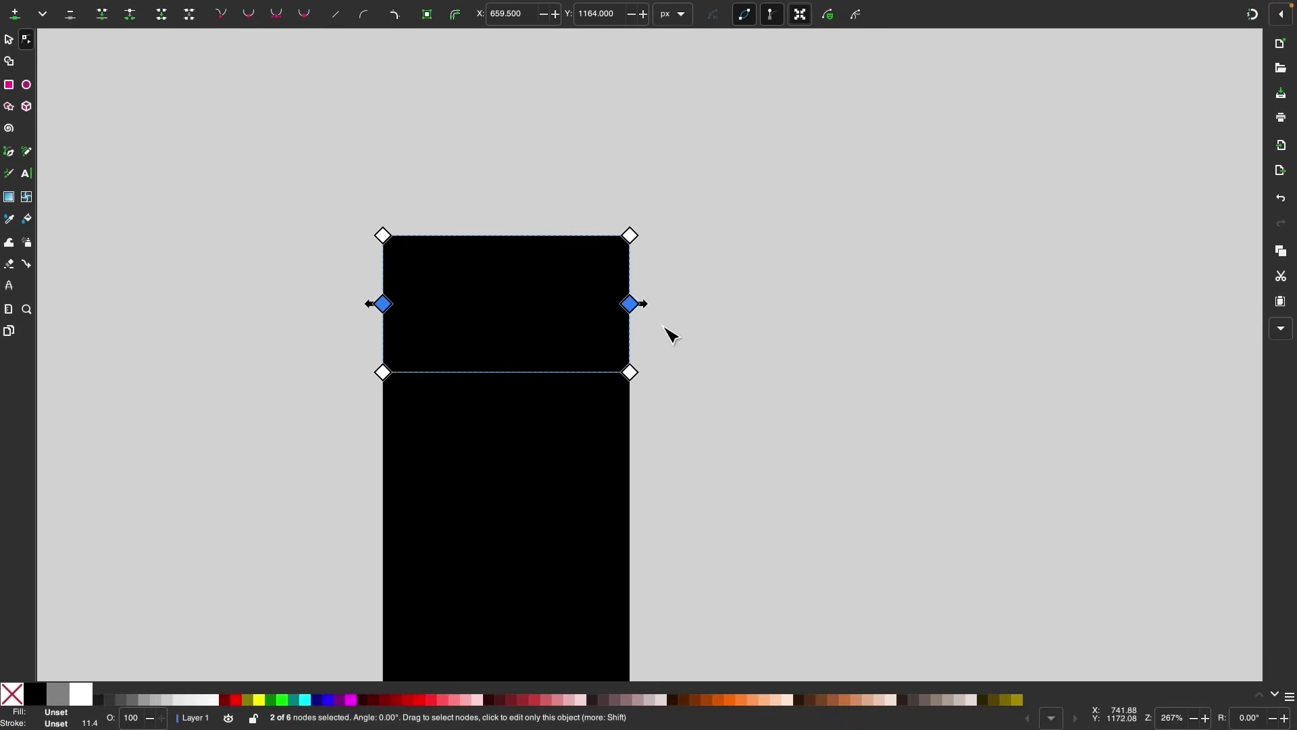
{"action": "left_click_drag", "start_coordinate": [649, 308], "coordinate": [699, 306]}
{"action": "scroll", "coordinate": [790, 327], "scroll_direction": "down", "scroll_amount": 2}
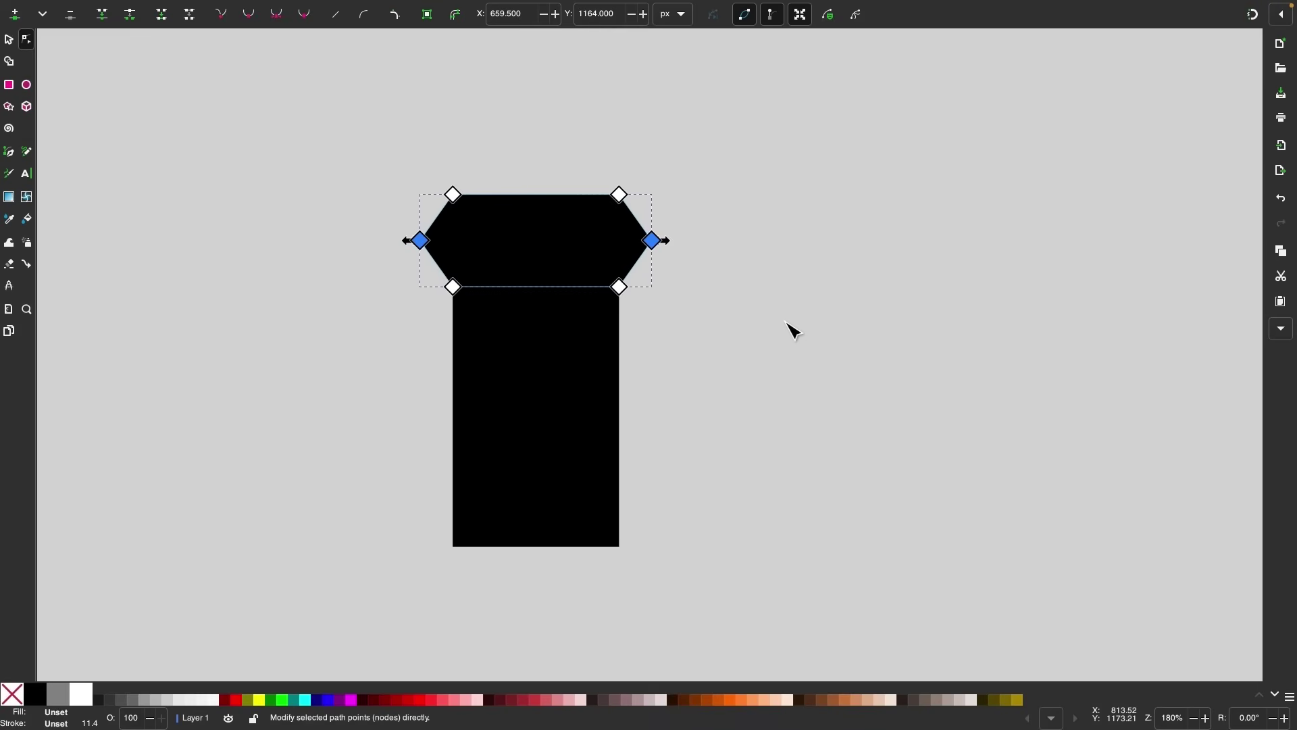
{"action": "left_click", "coordinate": [11, 44]}
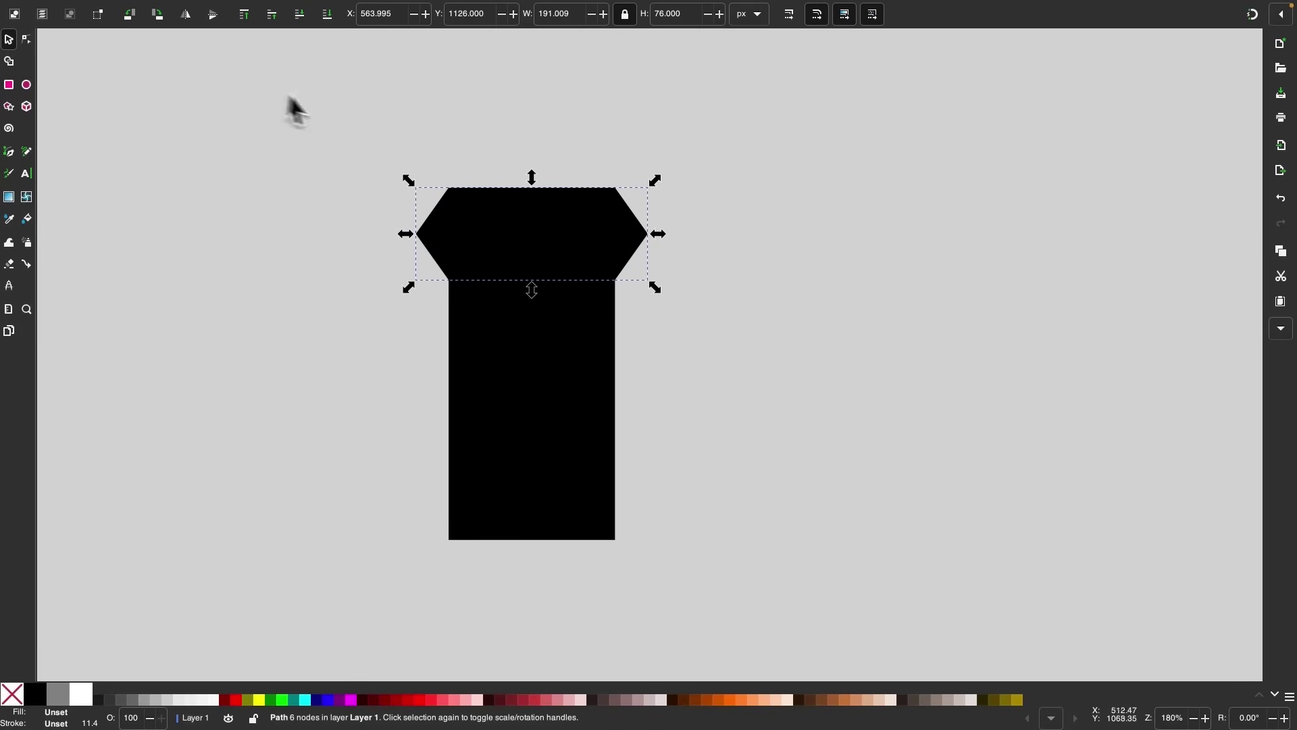
{"action": "left_click_drag", "start_coordinate": [748, 568], "coordinate": [278, 158]}
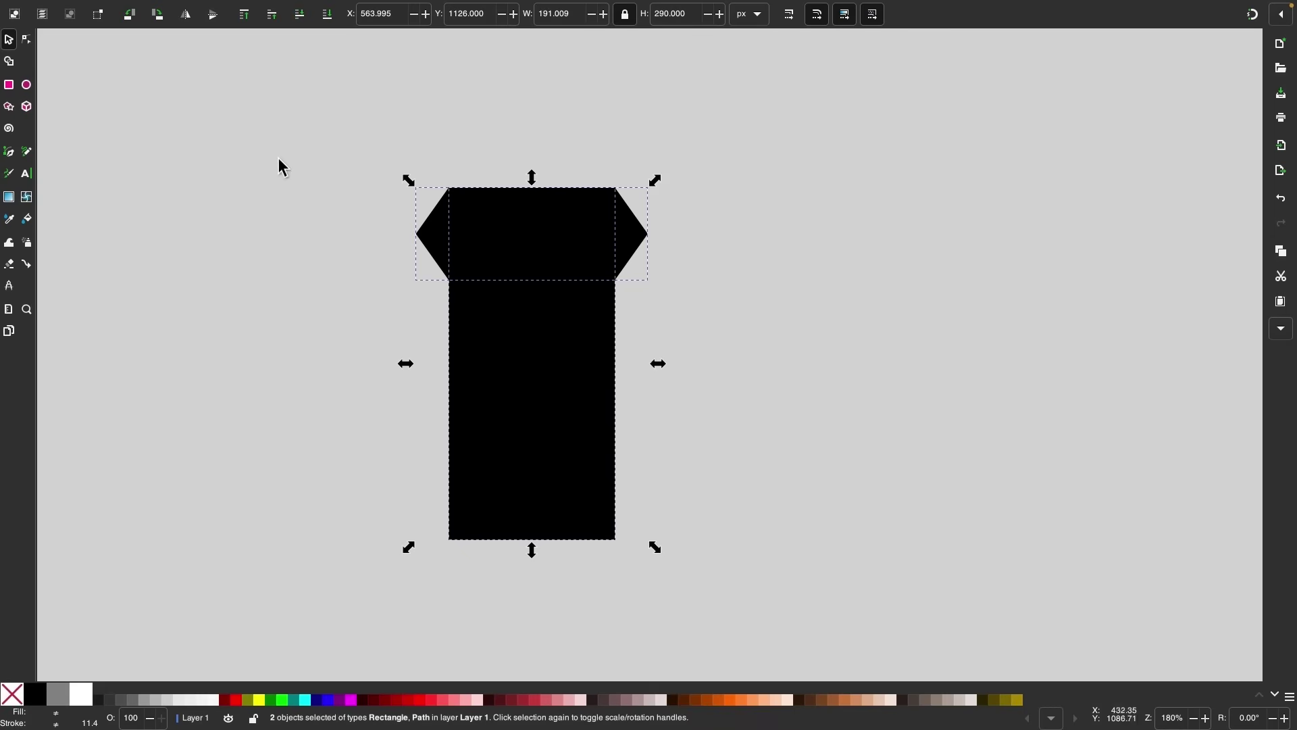
Step: Union the cap and shaft, then apply the Corners path effect set to chamfer
{"action": "left_click", "coordinate": [269, 8]}
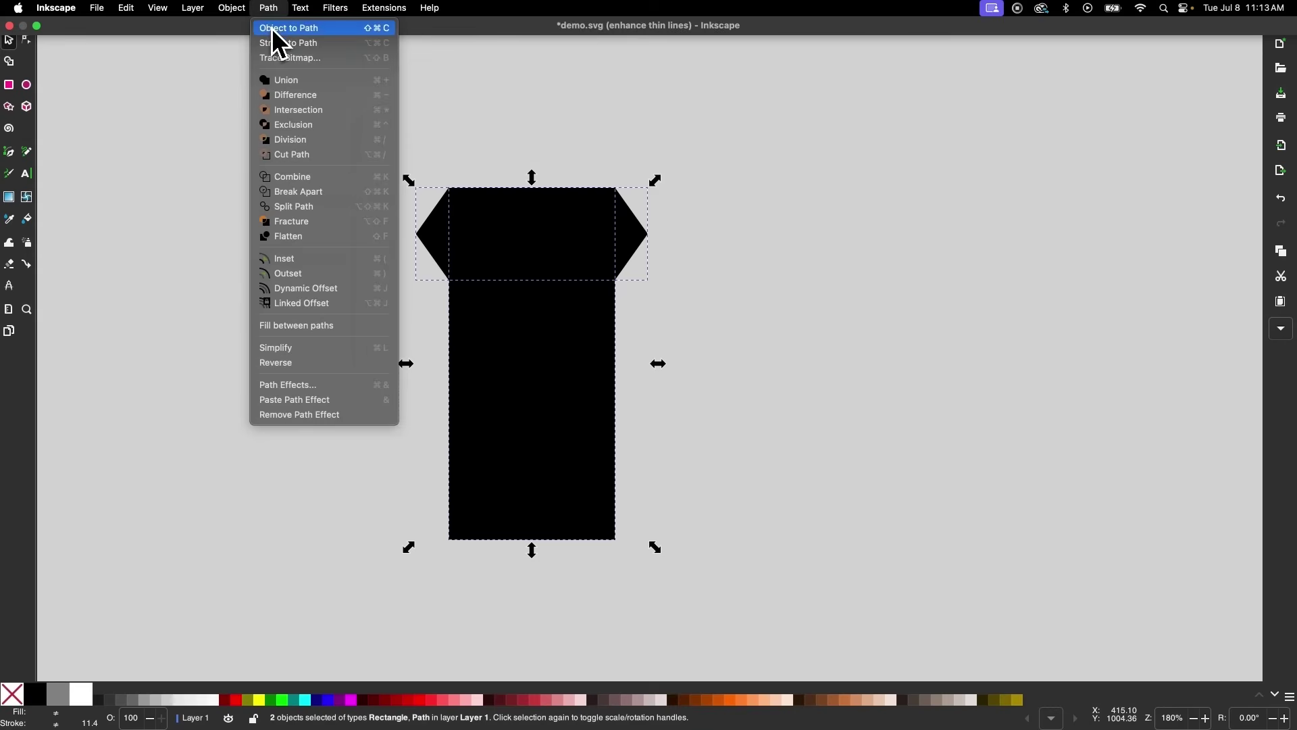
{"action": "left_click", "coordinate": [290, 81]}
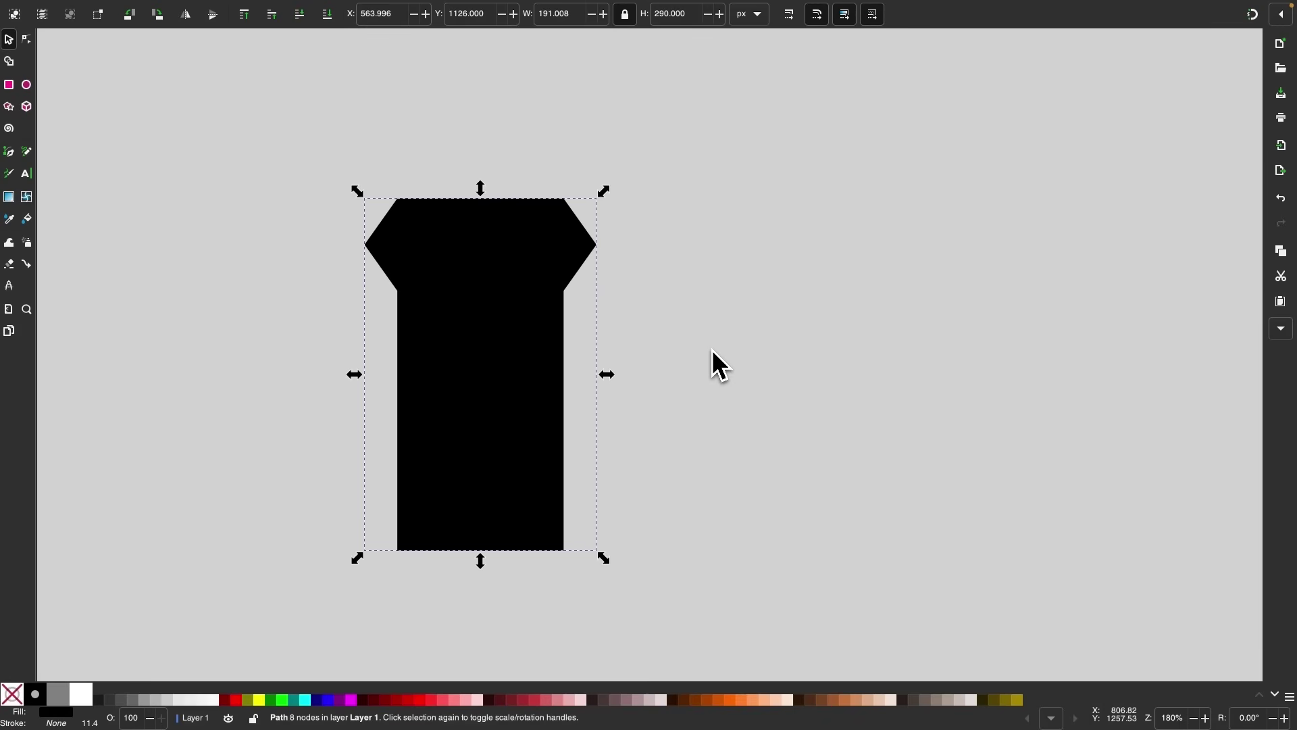
{"action": "mouse_move", "coordinate": [358, 10]}
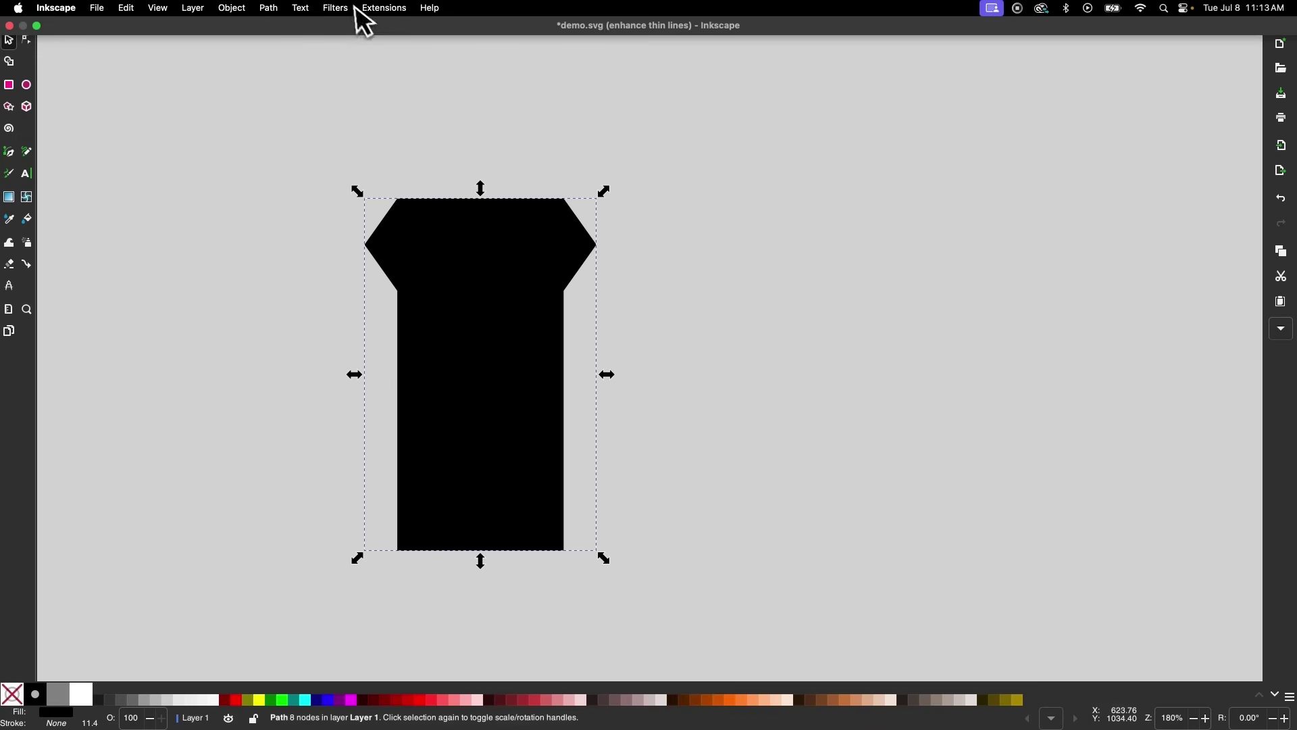
{"action": "left_click", "coordinate": [277, 9]}
{"action": "left_click", "coordinate": [308, 386]}
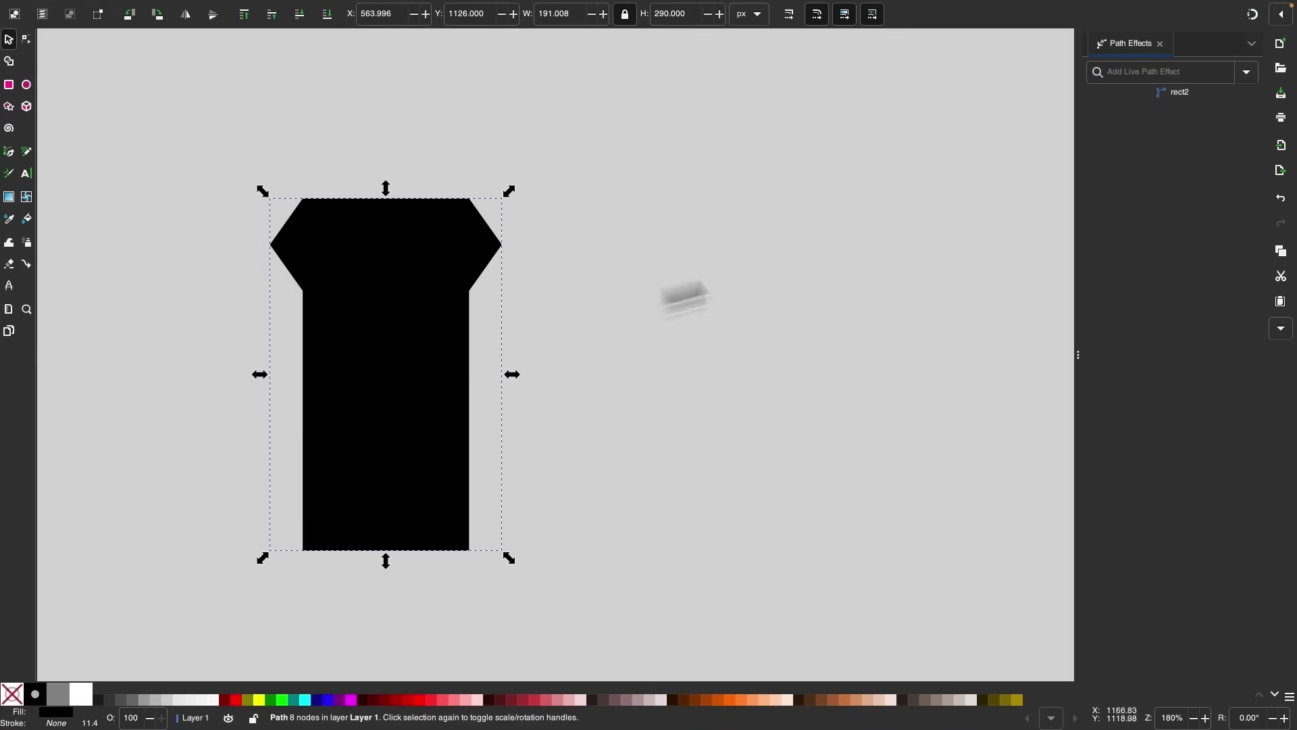
{"action": "left_click", "coordinate": [1247, 72]}
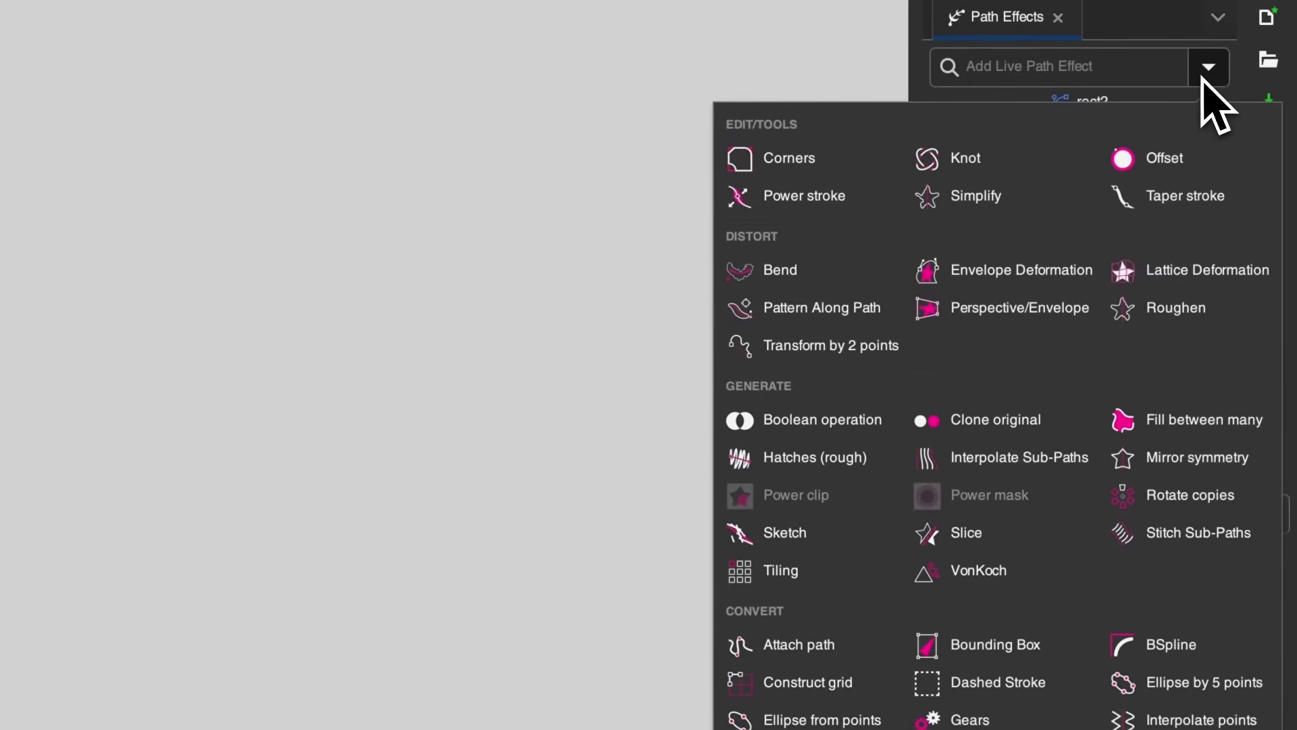
{"action": "left_click", "coordinate": [841, 170]}
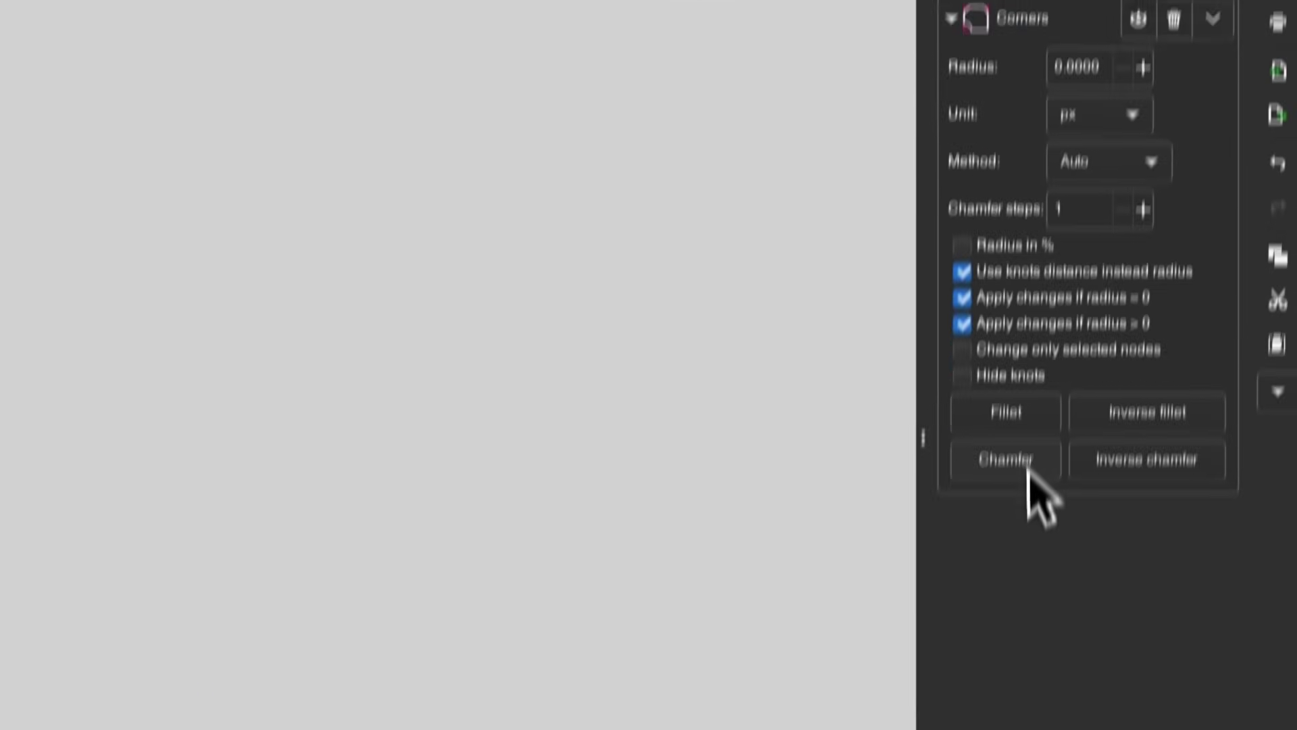
{"action": "left_click", "coordinate": [1024, 363]}
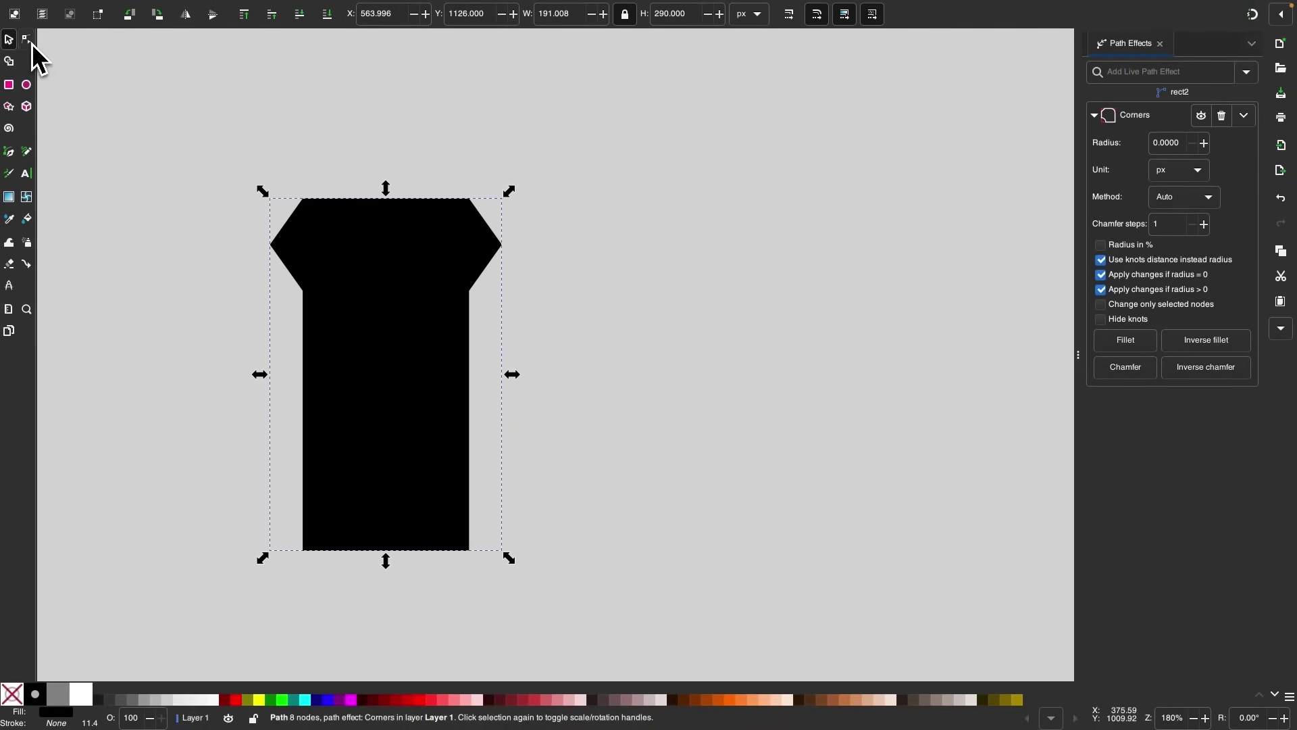
Step: Chamfer the two bottom corners of the handle, enlarging the chamfers slightly
{"action": "left_click", "coordinate": [23, 38]}
{"action": "scroll", "coordinate": [411, 559], "scroll_direction": "up", "scroll_amount": 2}
{"action": "scroll", "coordinate": [411, 559], "scroll_direction": "left", "scroll_amount": 3}
{"action": "scroll", "coordinate": [411, 559], "scroll_direction": "down", "scroll_amount": 2}
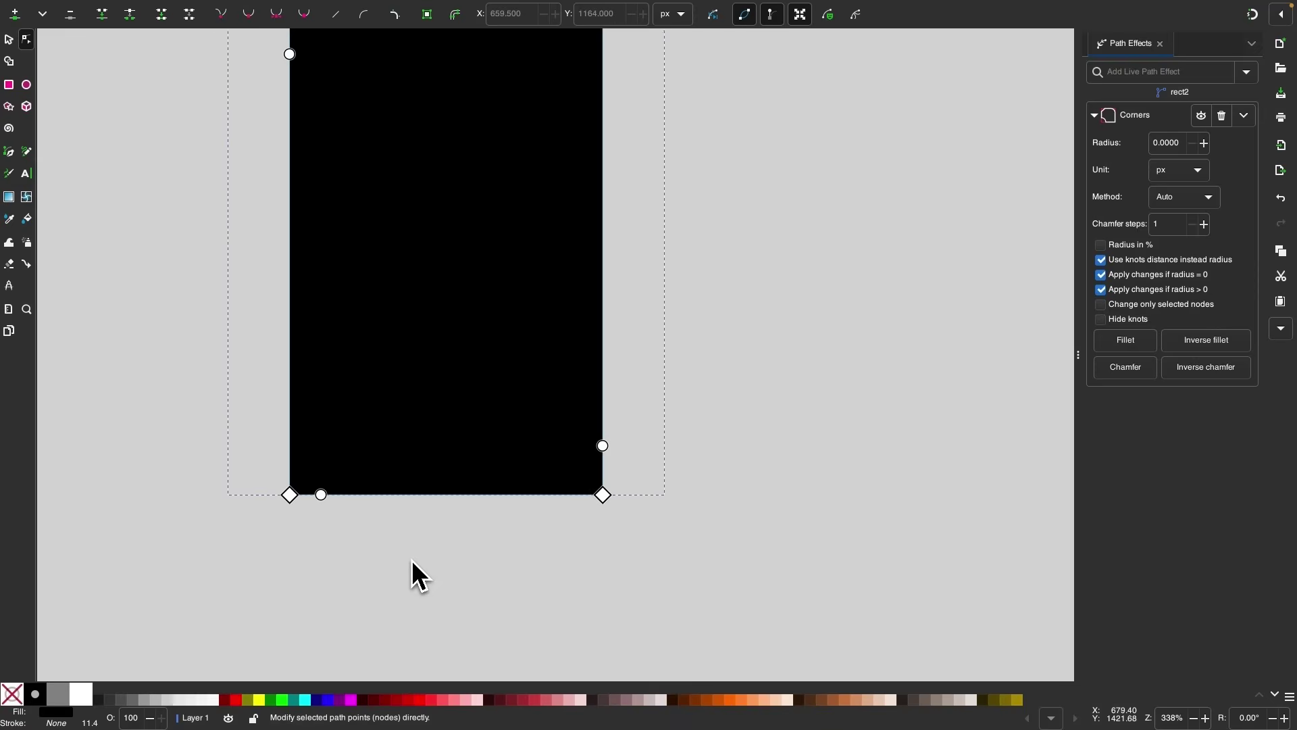
{"action": "left_click_drag", "start_coordinate": [617, 549], "coordinate": [188, 440]}
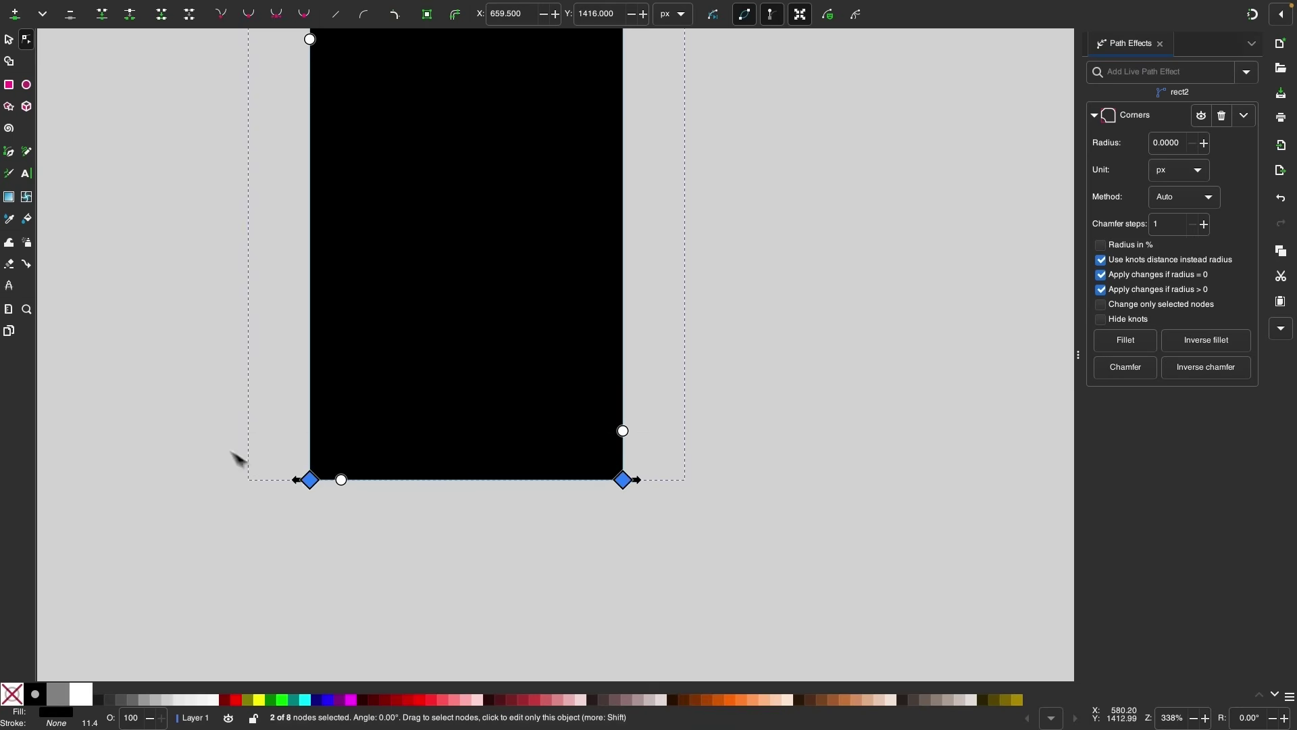
{"action": "left_click_drag", "start_coordinate": [344, 483], "coordinate": [392, 489]}
{"action": "scroll", "coordinate": [435, 532], "scroll_direction": "down", "scroll_amount": 1, "text": "ctrl"}
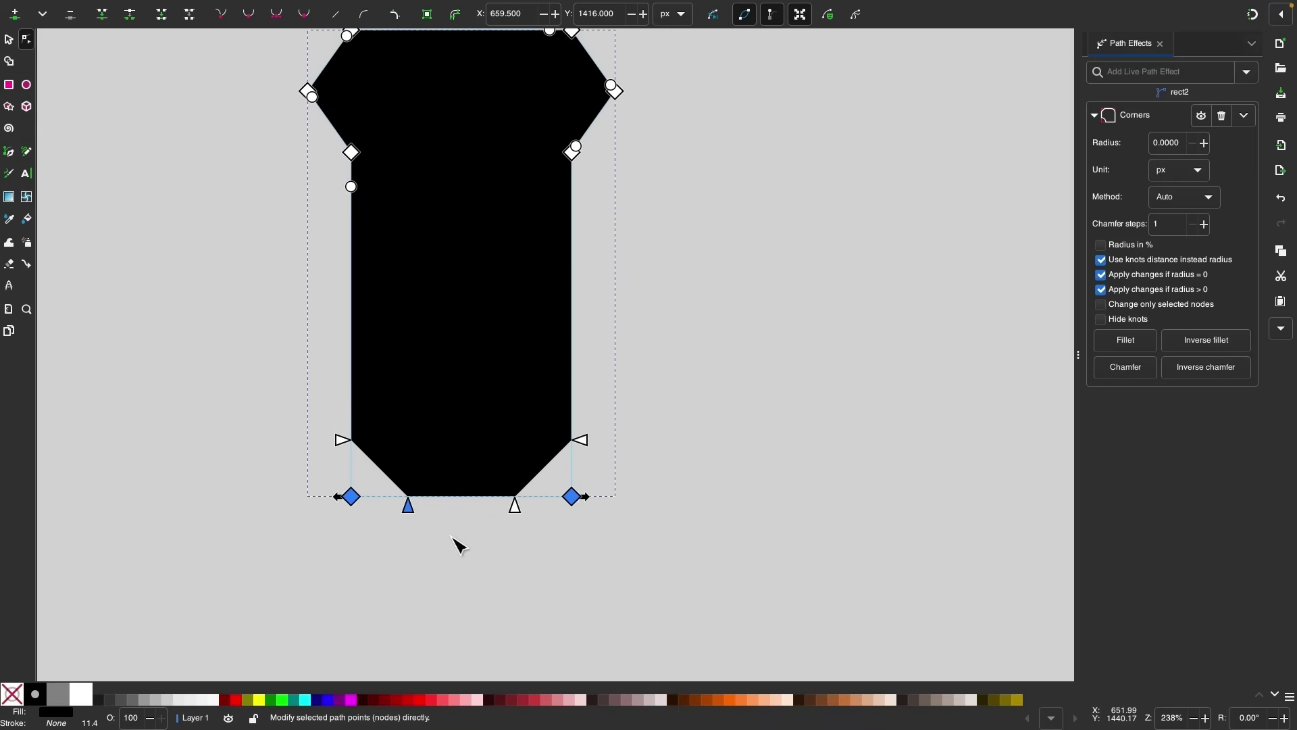
{"action": "scroll", "coordinate": [456, 543], "scroll_direction": "up", "scroll_amount": 2}
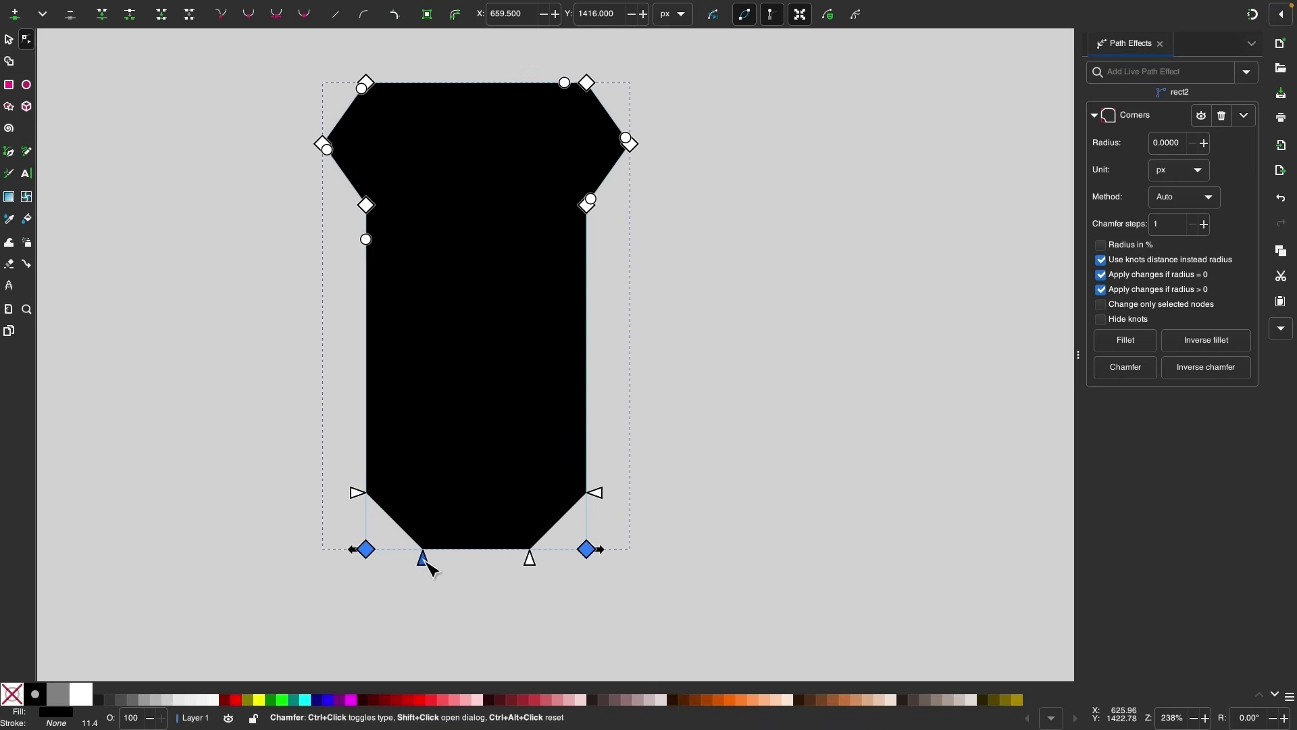
{"action": "left_click_drag", "start_coordinate": [426, 565], "coordinate": [425, 569]}
{"action": "scroll", "coordinate": [628, 469], "scroll_direction": "down", "scroll_amount": 1, "text": "ctrl"}
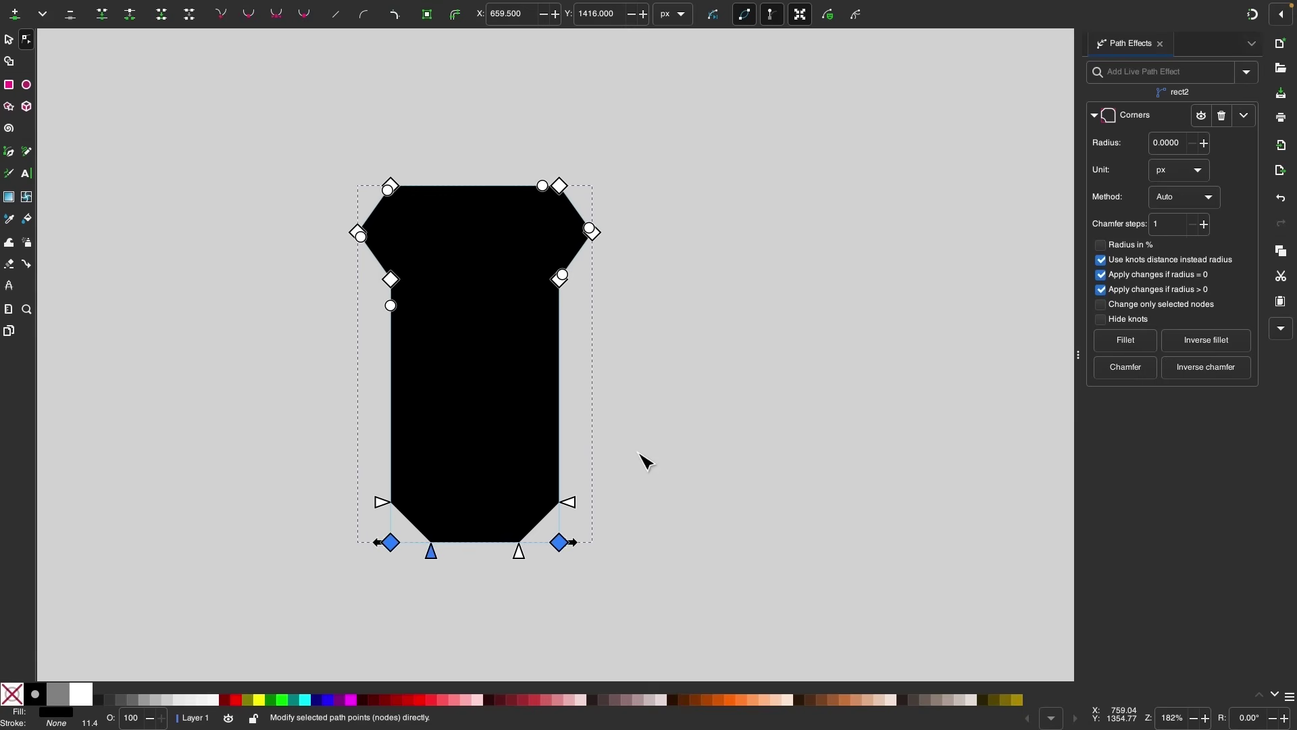
Step: Bake the effect with Object to Path into a plain 10-node, 191 × 290 px path
{"action": "mouse_move", "coordinate": [177, 10]}
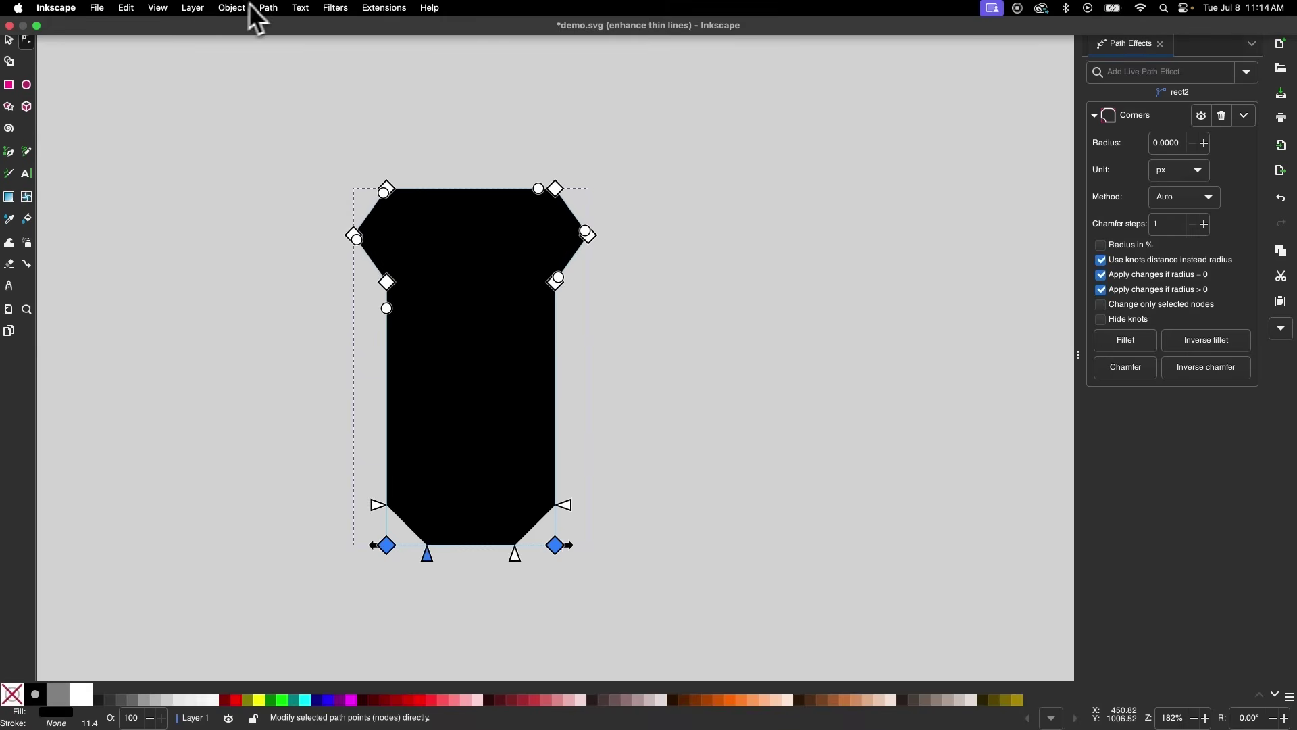
{"action": "left_click", "coordinate": [270, 8]}
{"action": "left_click", "coordinate": [278, 27]}
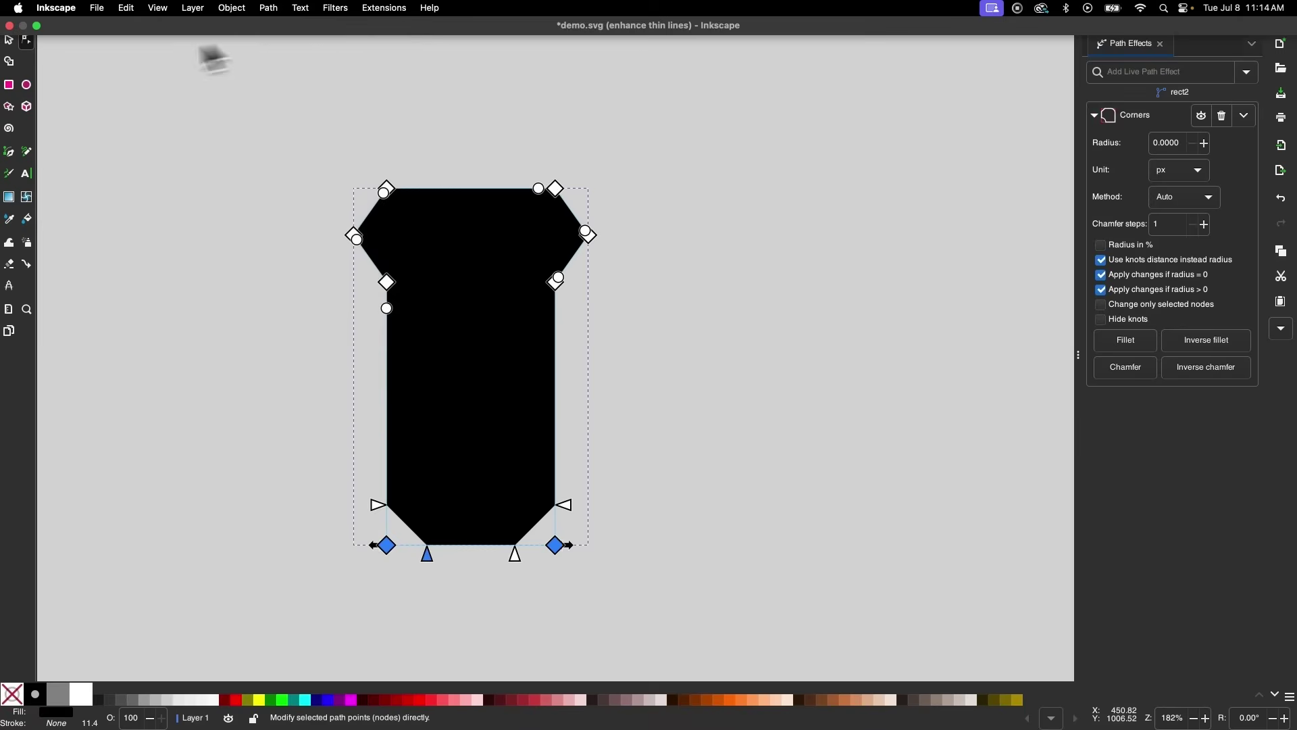
{"action": "left_click", "coordinate": [9, 39]}
{"action": "scroll", "coordinate": [585, 353], "scroll_direction": "down", "scroll_amount": 3}
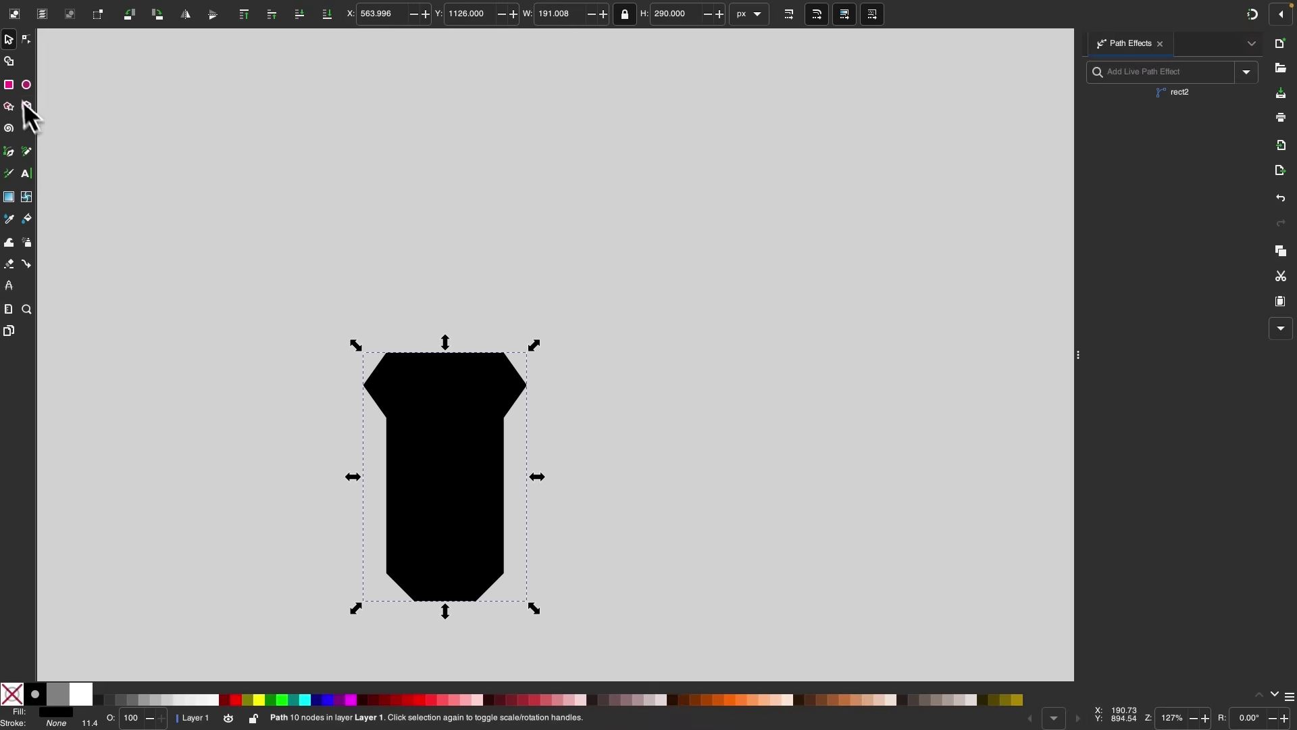
Step: Draw a thin 38.6 × 290.8 px black shaft above the handle and move both shapes down
{"action": "left_click", "coordinate": [9, 85]}
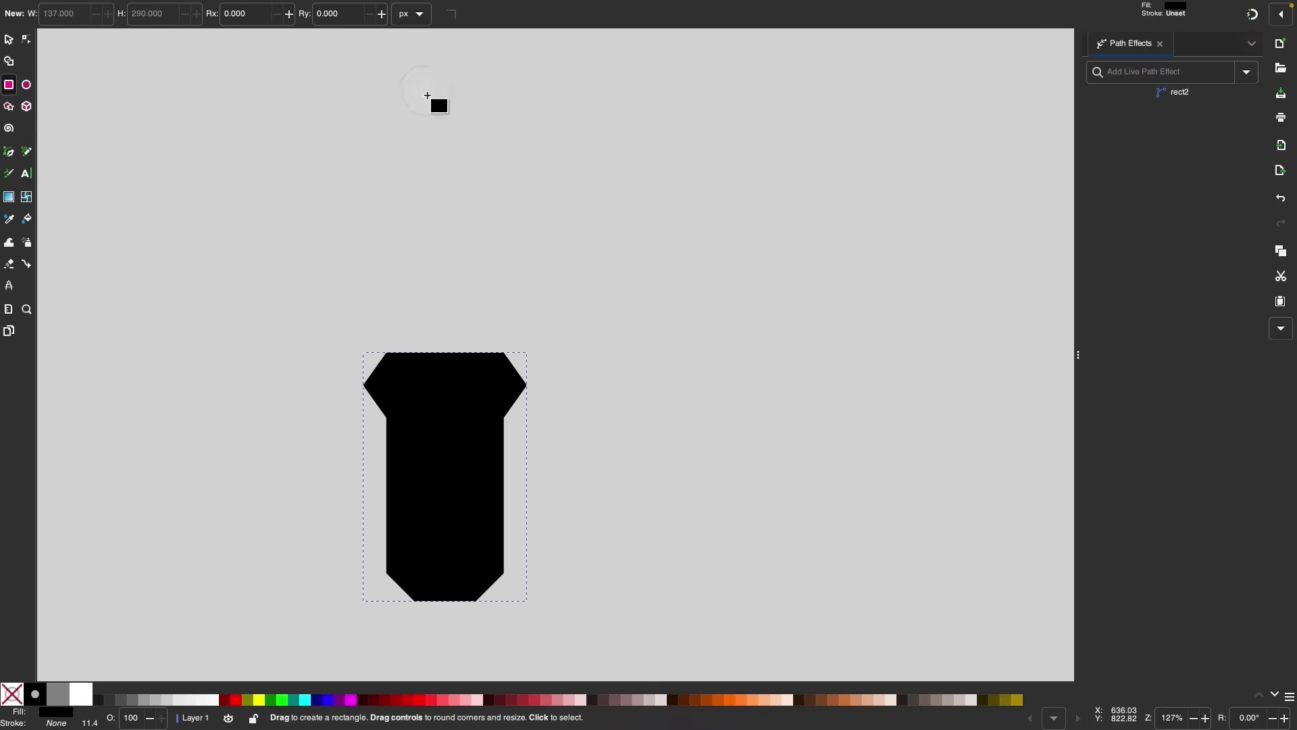
{"action": "left_click_drag", "start_coordinate": [426, 95], "coordinate": [460, 344]}
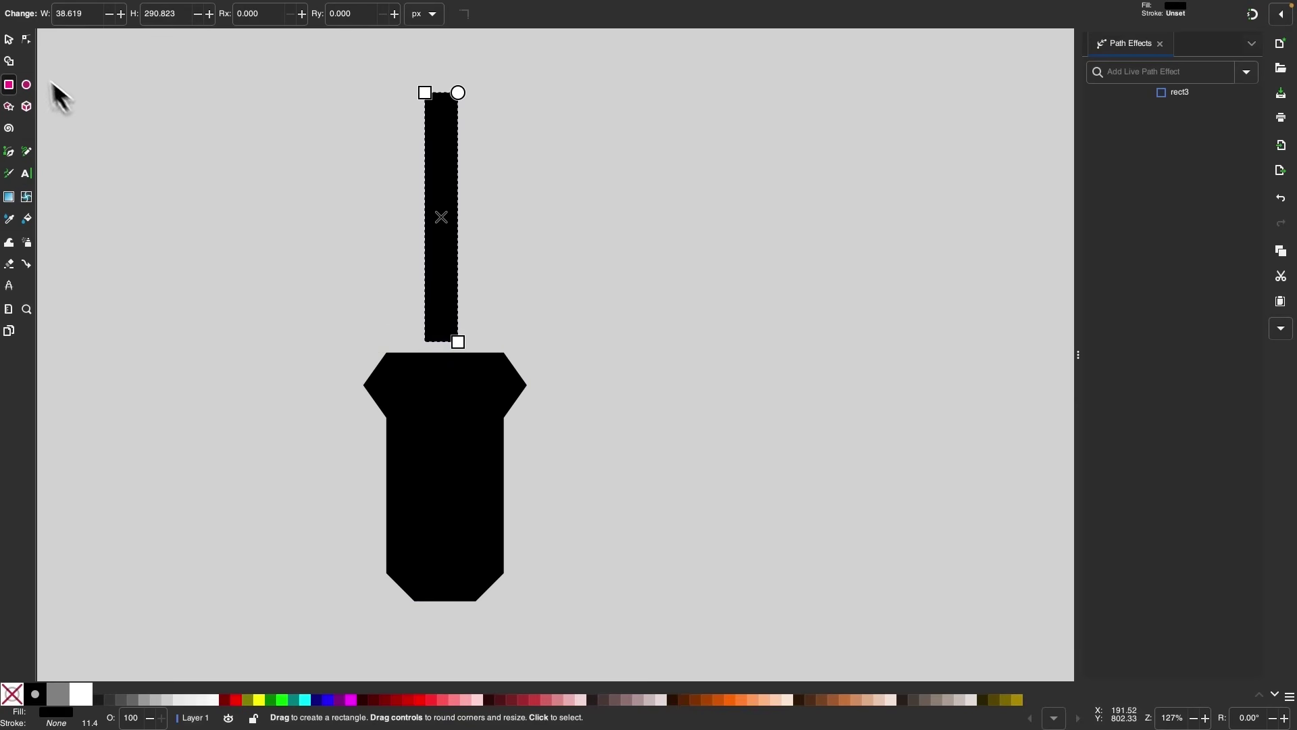
{"action": "left_click", "coordinate": [10, 42]}
{"action": "scroll", "coordinate": [746, 378], "scroll_direction": "down", "scroll_amount": 1}
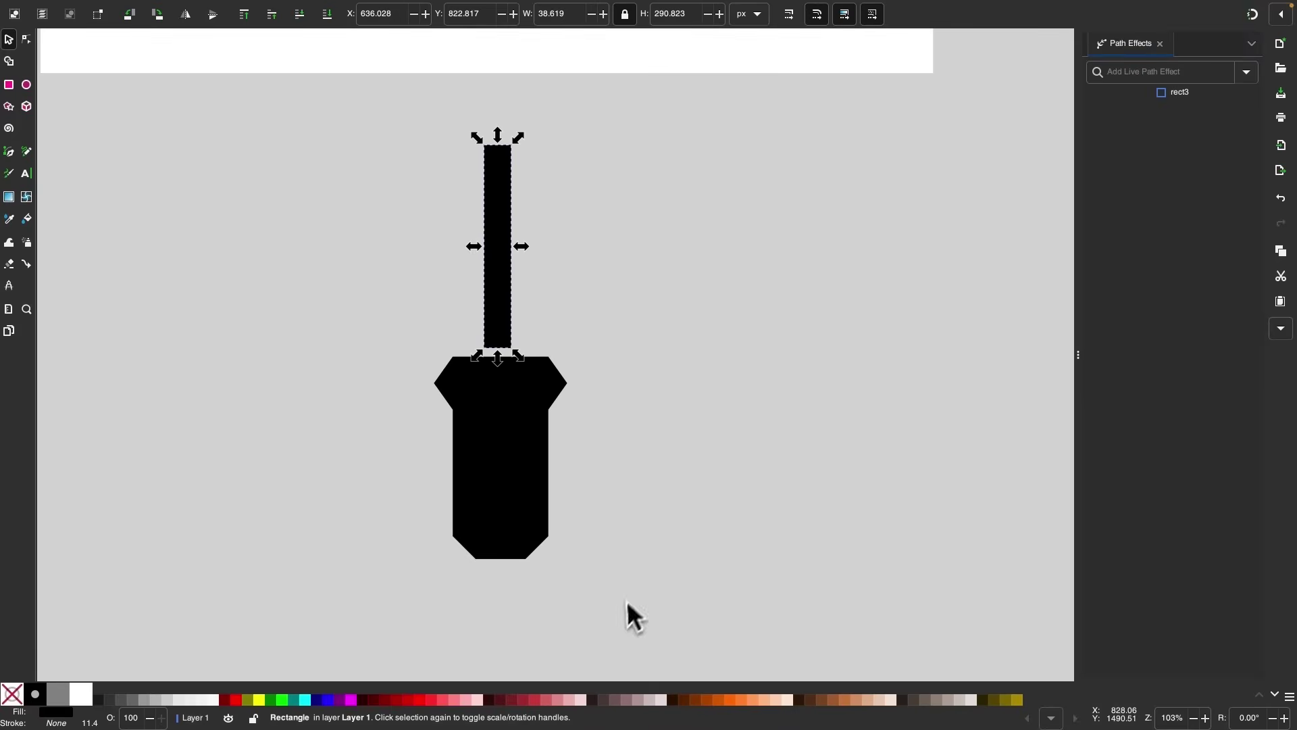
{"action": "left_click_drag", "start_coordinate": [632, 611], "coordinate": [324, 110]}
{"action": "scroll", "coordinate": [797, 404], "scroll_direction": "down", "scroll_amount": 5}
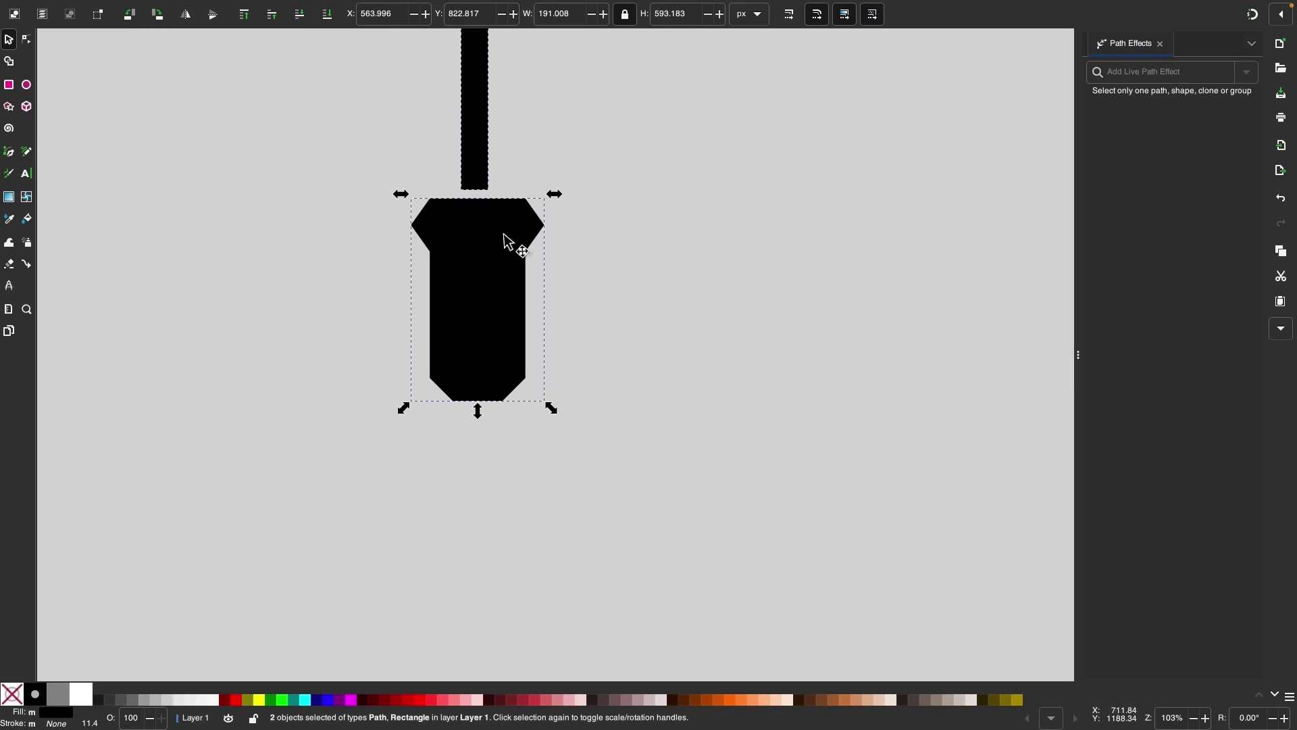
{"action": "left_click_drag", "start_coordinate": [508, 243], "coordinate": [530, 420]}
{"action": "scroll", "coordinate": [529, 420], "scroll_direction": "up", "scroll_amount": 1}
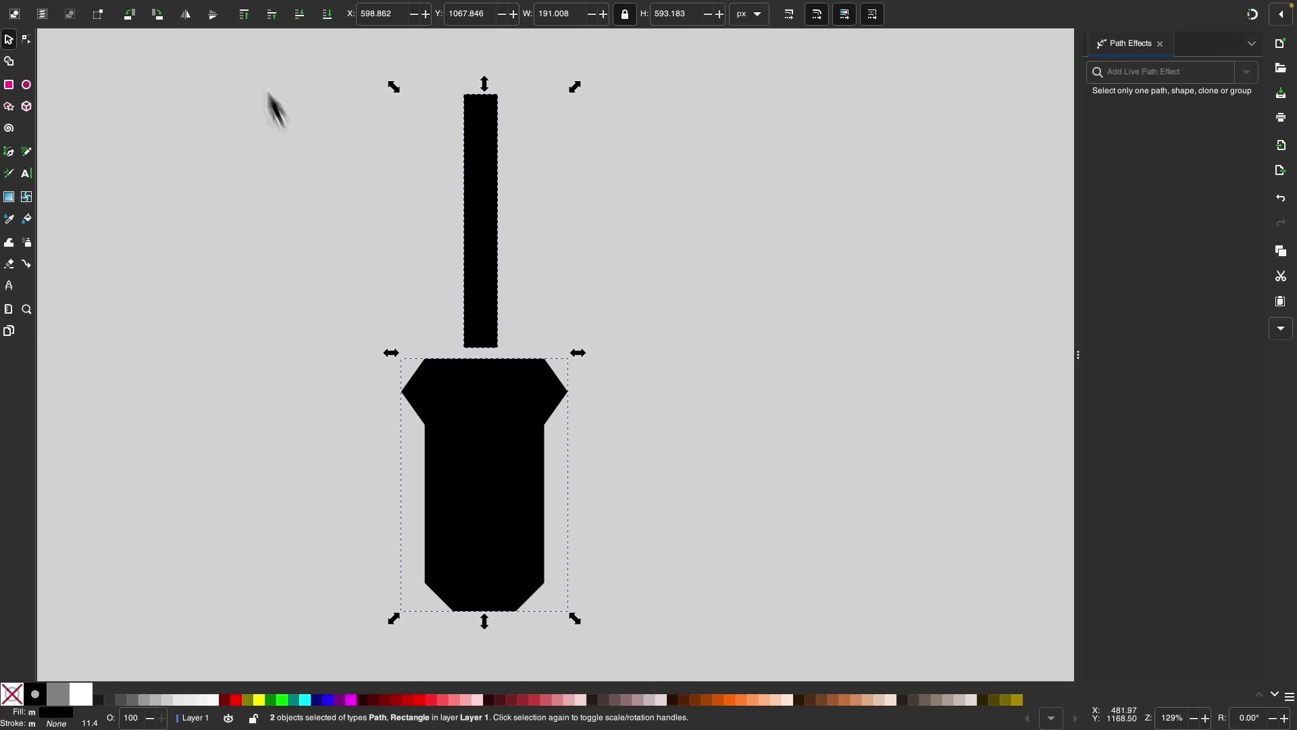
Step: Open Align and Distribute, aligning relative to the last selected object
{"action": "left_click", "coordinate": [241, 15]}
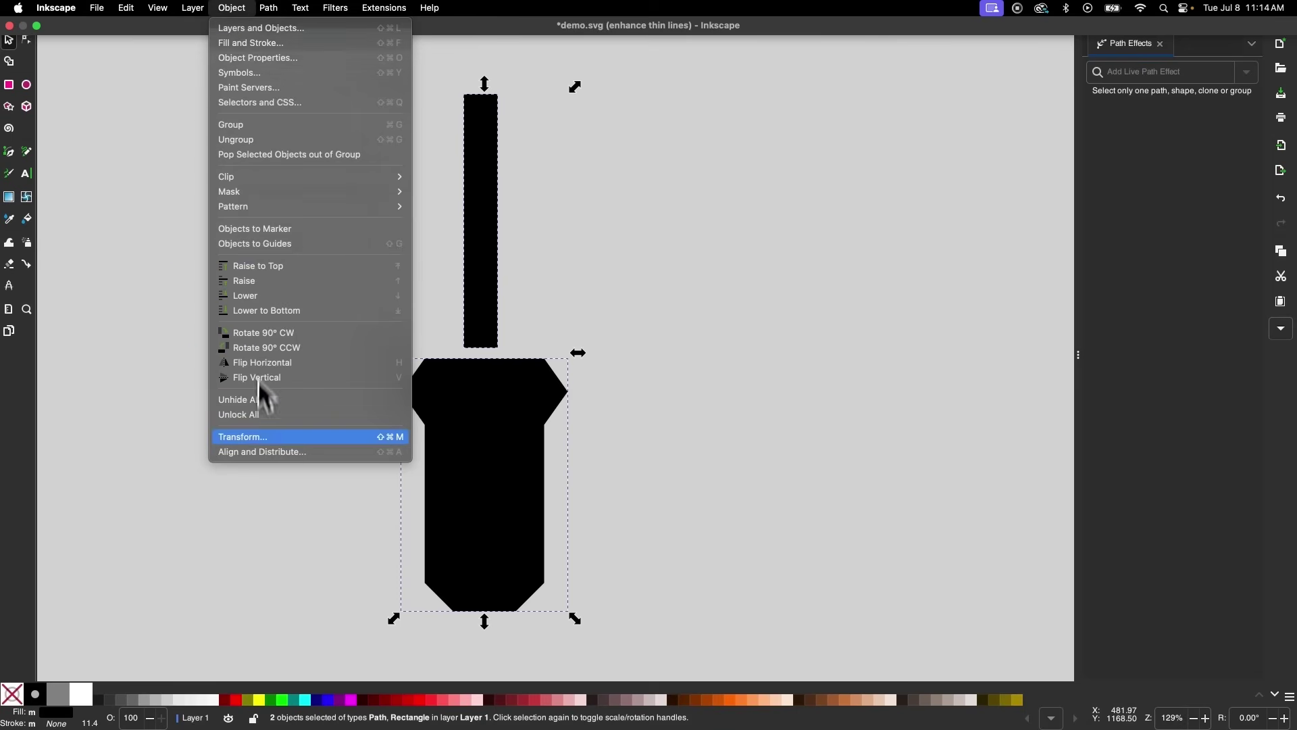
{"action": "left_click", "coordinate": [256, 453]}
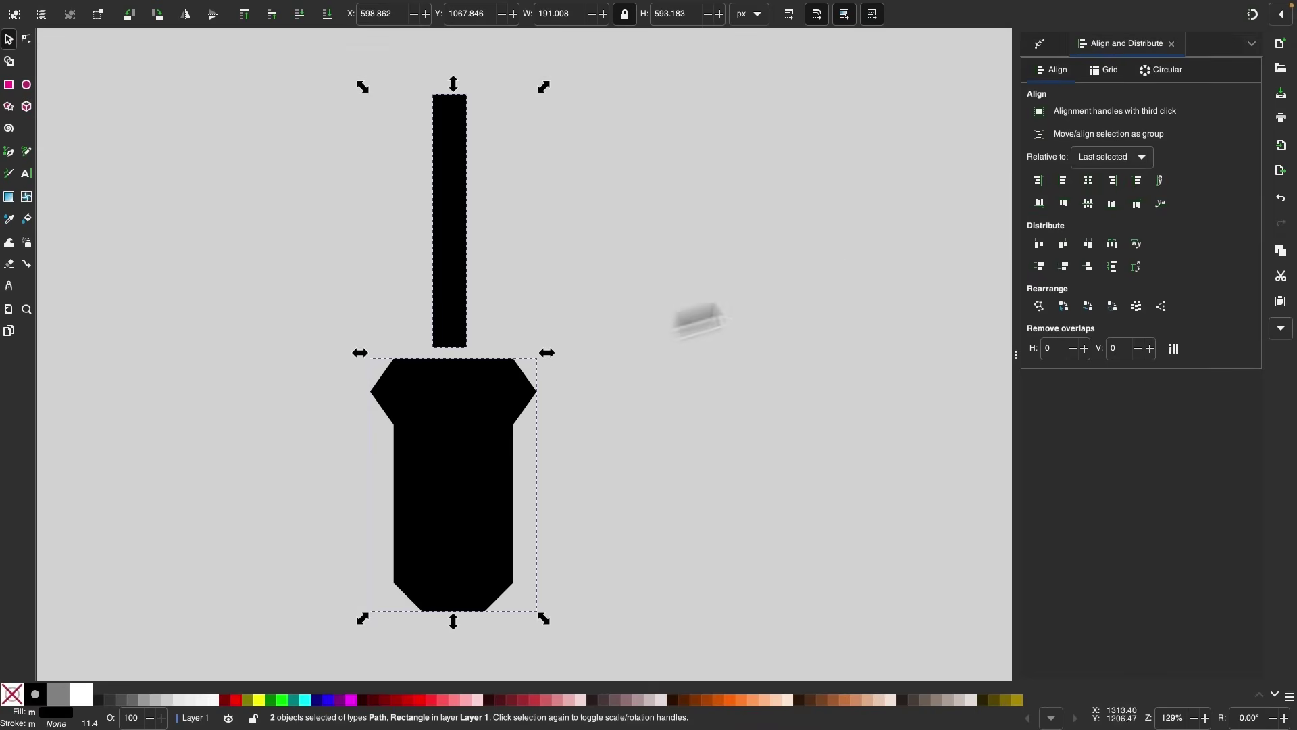
{"action": "left_click", "coordinate": [1080, 157]}
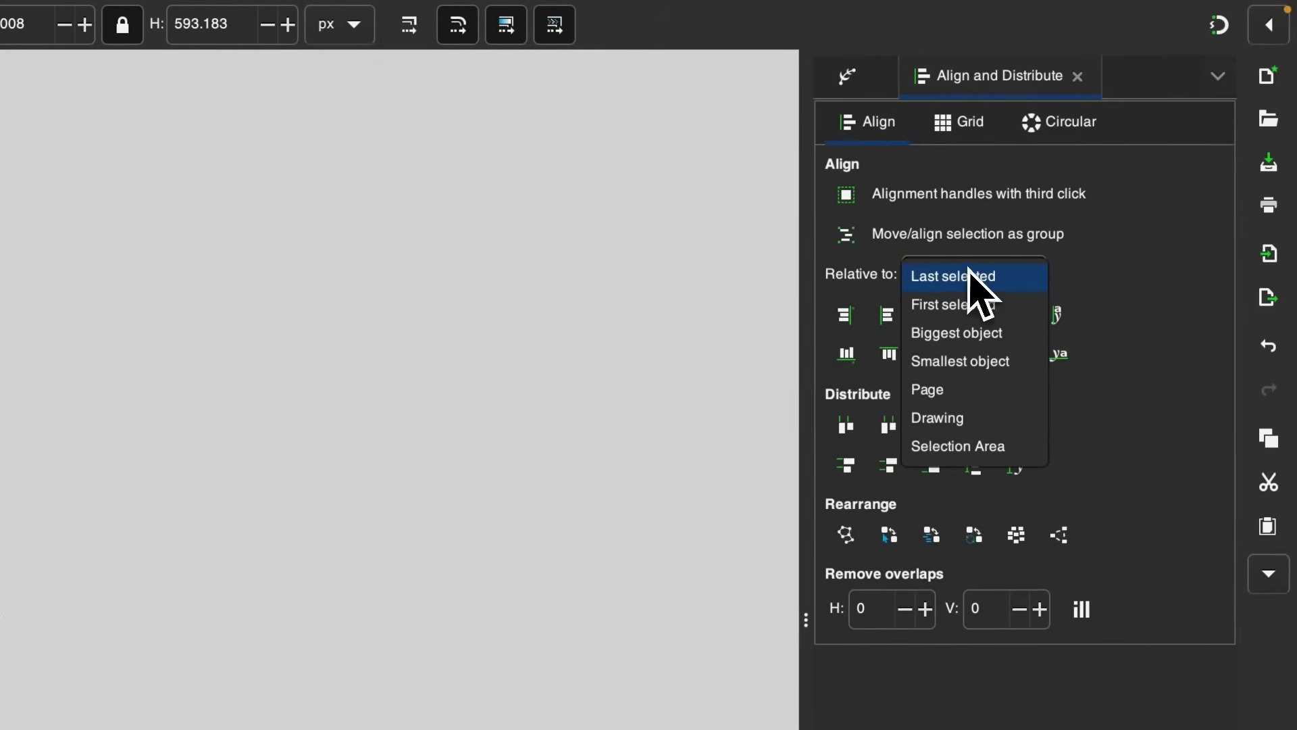
{"action": "left_click", "coordinate": [1006, 222]}
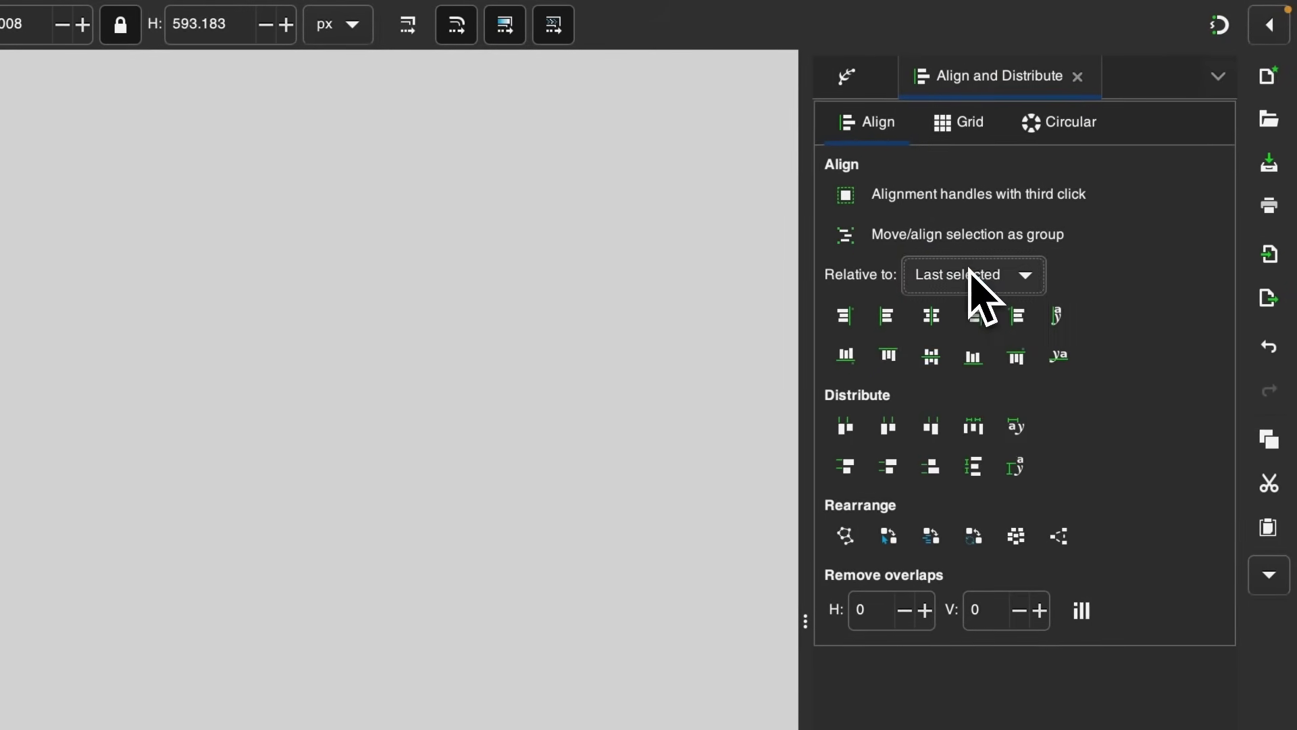
Step: Centre the shaft on the handle's vertical axis and convert the shaft to a path
{"action": "left_click", "coordinate": [939, 323]}
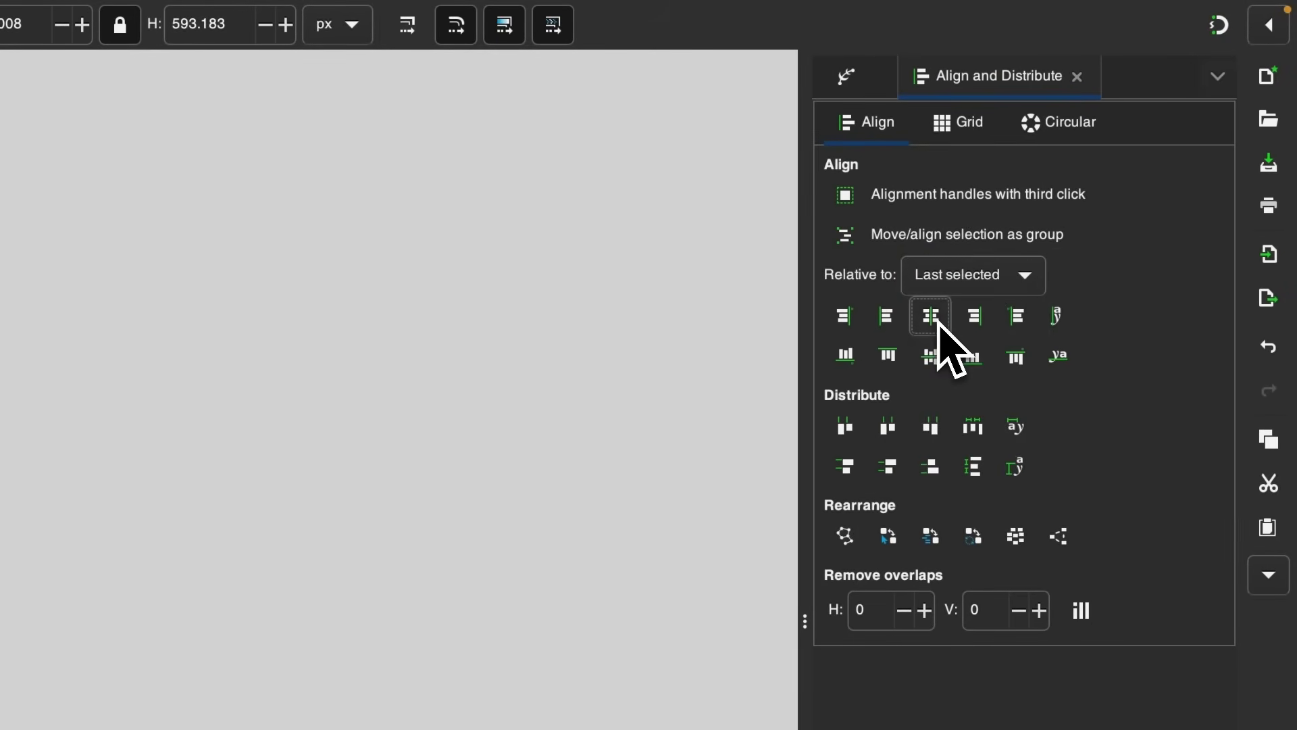
{"action": "left_click", "coordinate": [52, 350]}
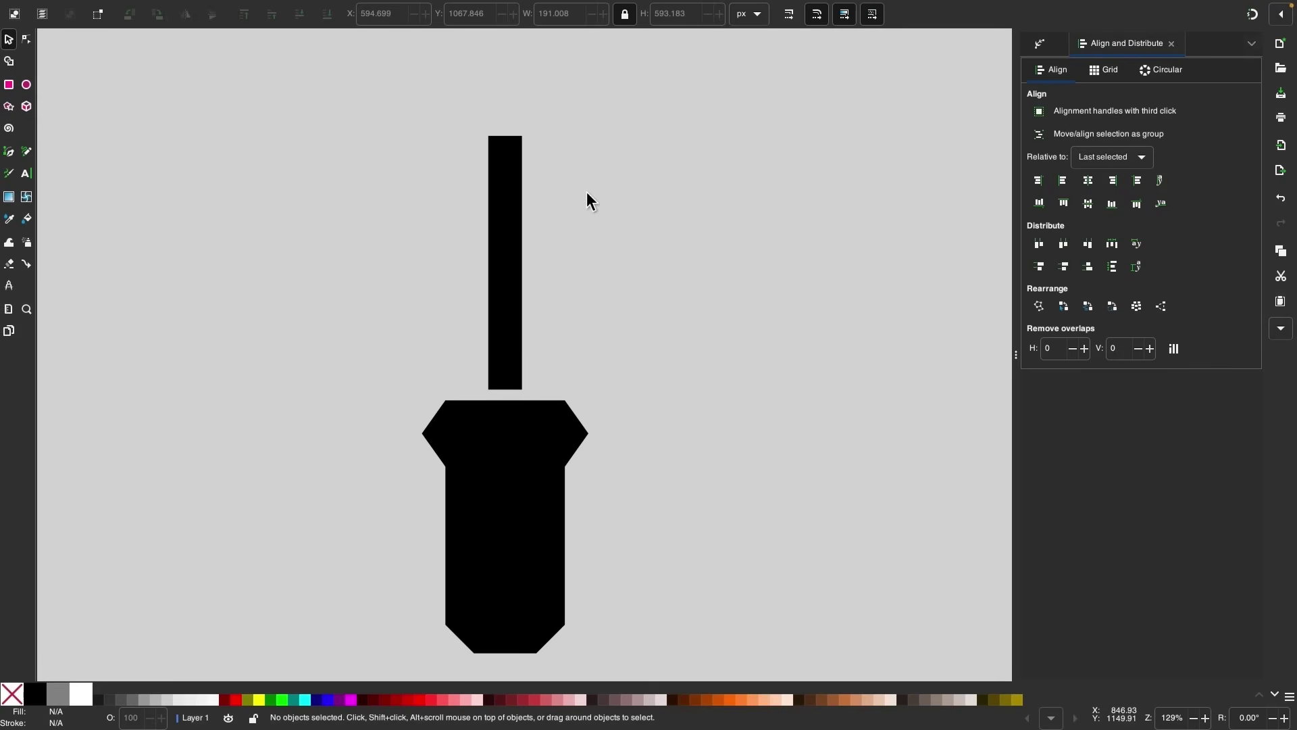
{"action": "left_click", "coordinate": [449, 171]}
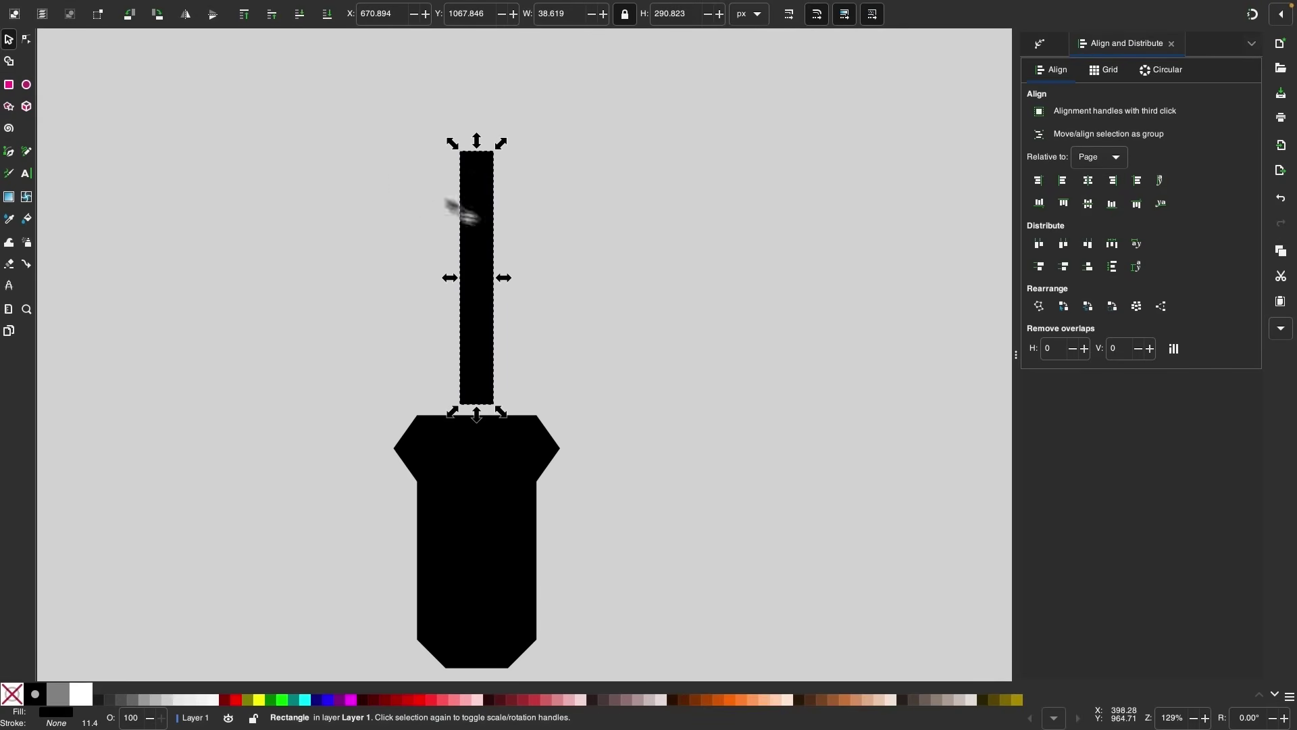
{"action": "mouse_move", "coordinate": [228, 8]}
{"action": "left_click", "coordinate": [270, 8]}
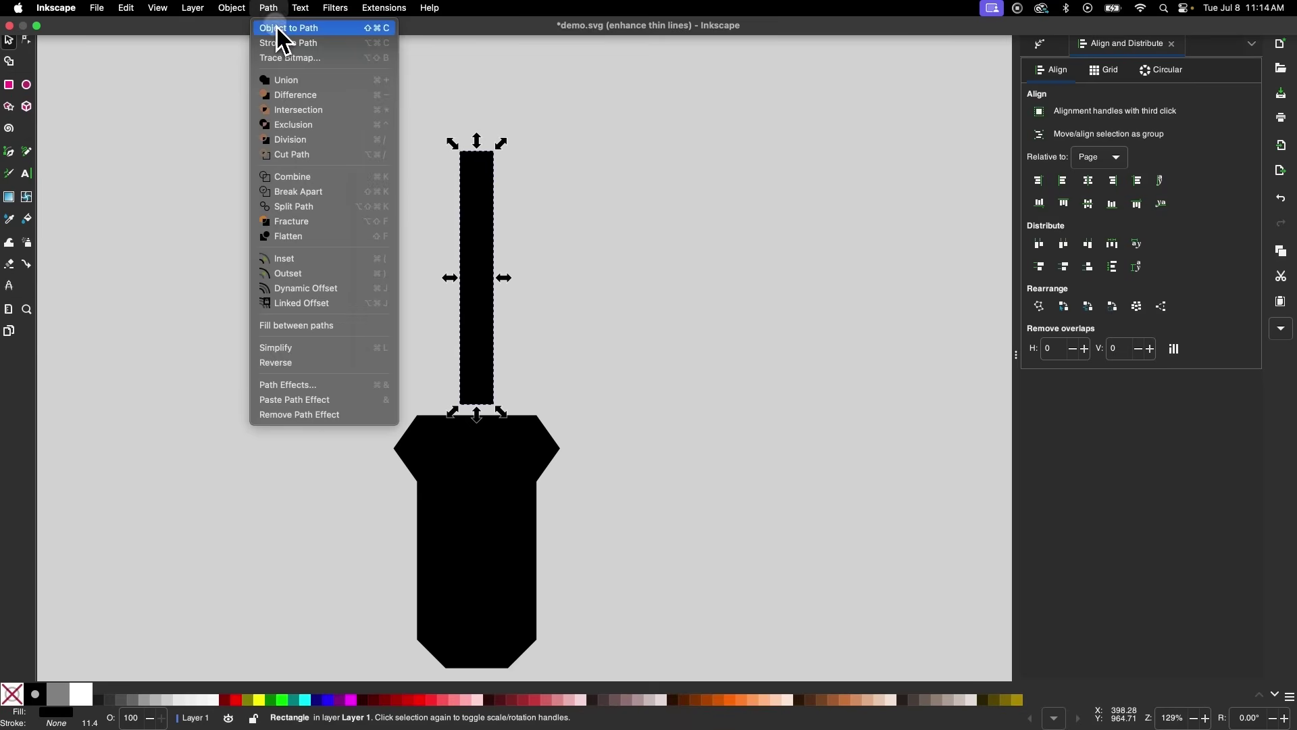
{"action": "left_click", "coordinate": [281, 28]}
Step: Duplicate the shaft and shorten the copy to about 71.5 px tall
{"action": "right_click", "coordinate": [484, 209]}
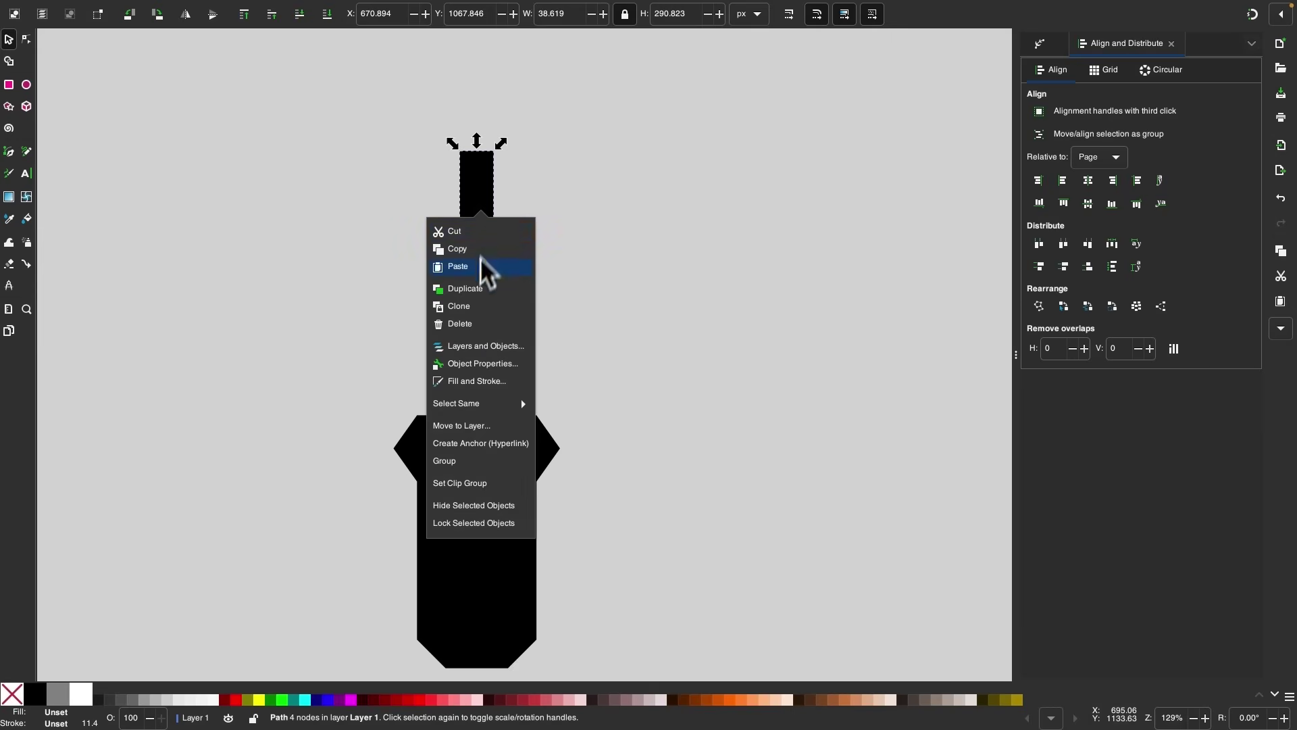
{"action": "left_click", "coordinate": [475, 290]}
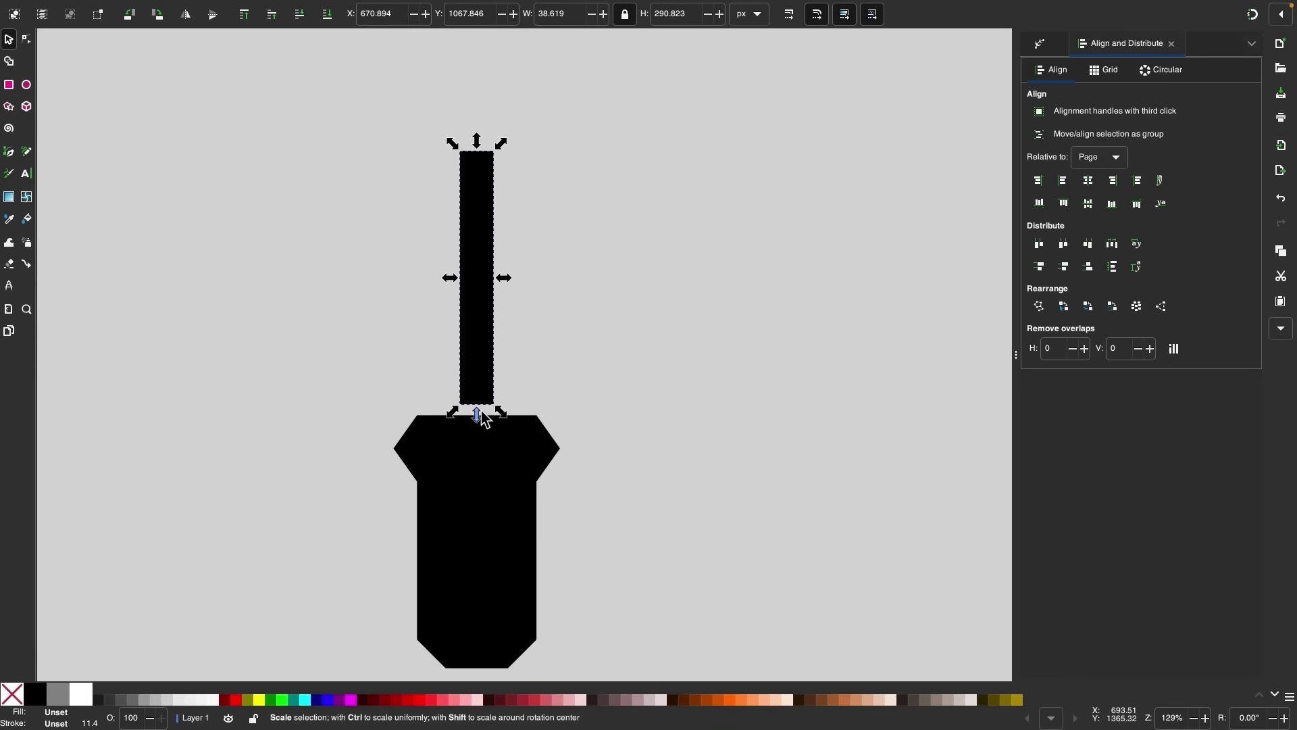
{"action": "left_click_drag", "start_coordinate": [480, 411], "coordinate": [481, 333]}
{"action": "left_click_drag", "start_coordinate": [488, 206], "coordinate": [488, 221]}
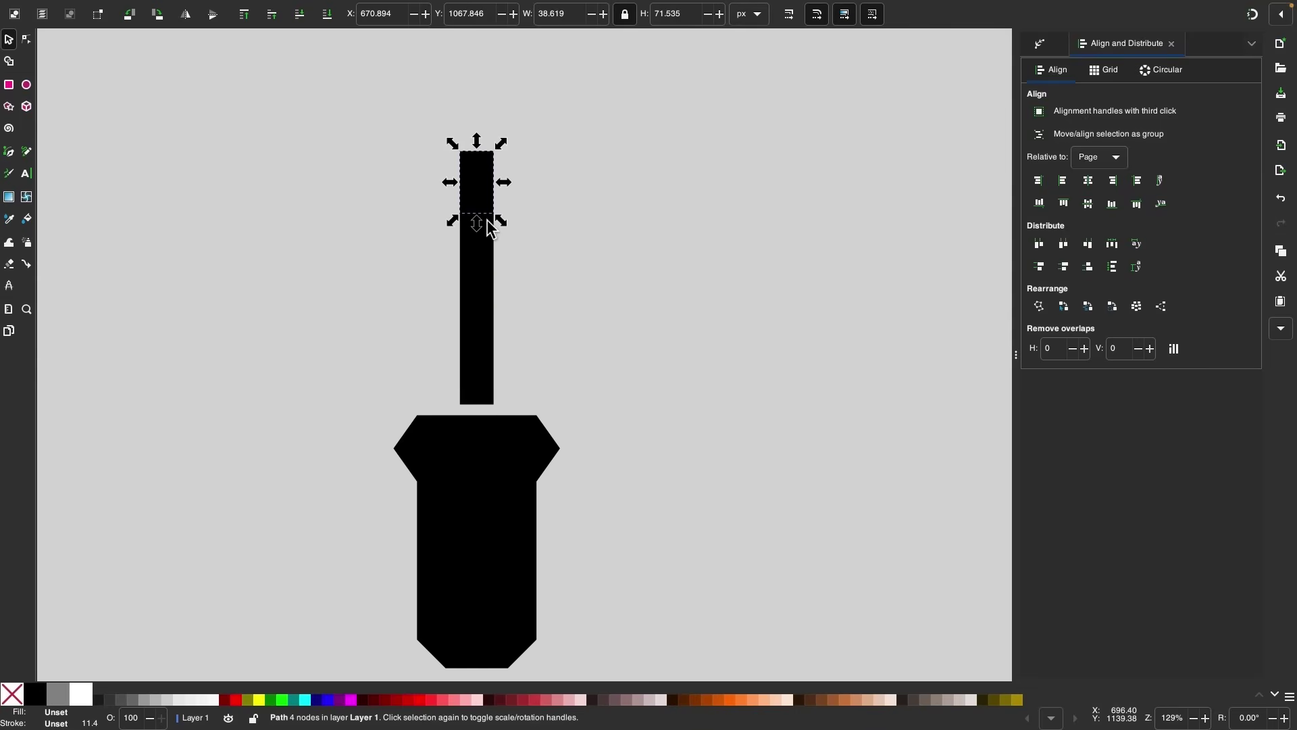
{"action": "scroll", "coordinate": [512, 185], "scroll_direction": "up", "scroll_amount": 3}
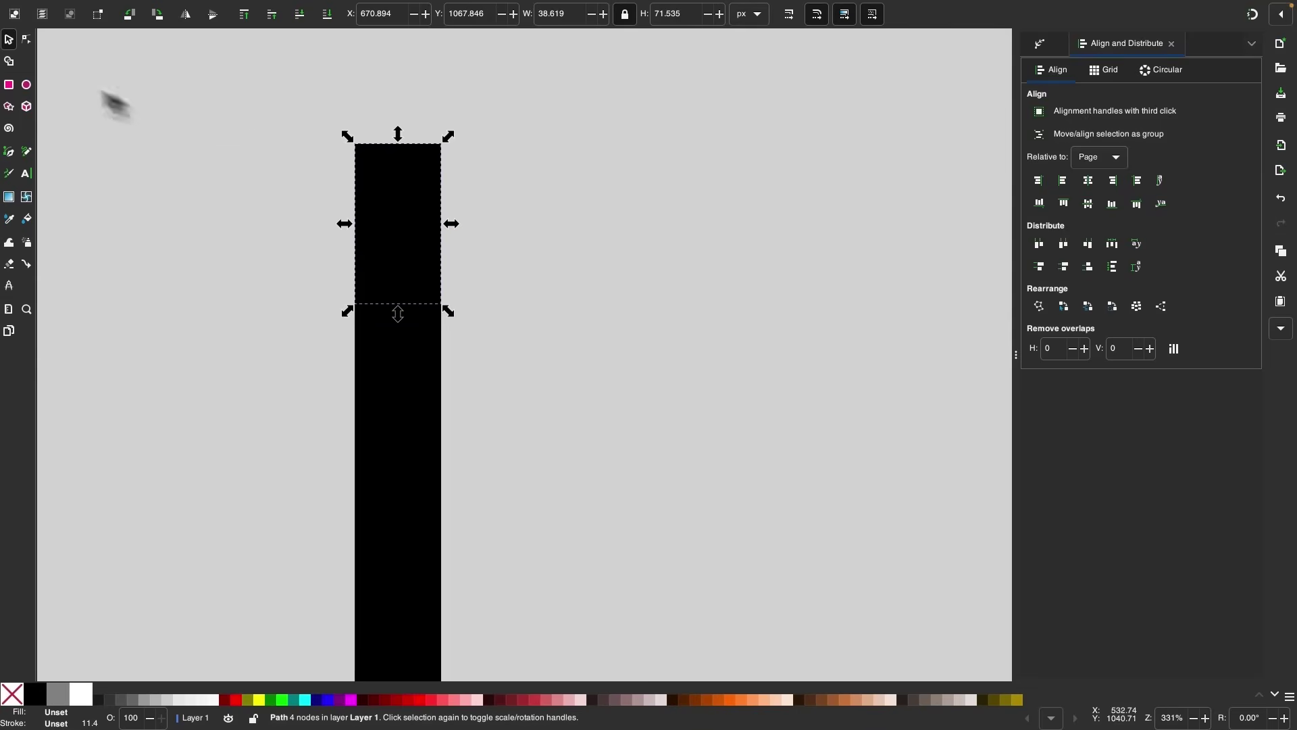
Step: Add middle nodes on both sides of the copy and push them outward into a 54.9 × 71.5 px tip
{"action": "left_click", "coordinate": [29, 43]}
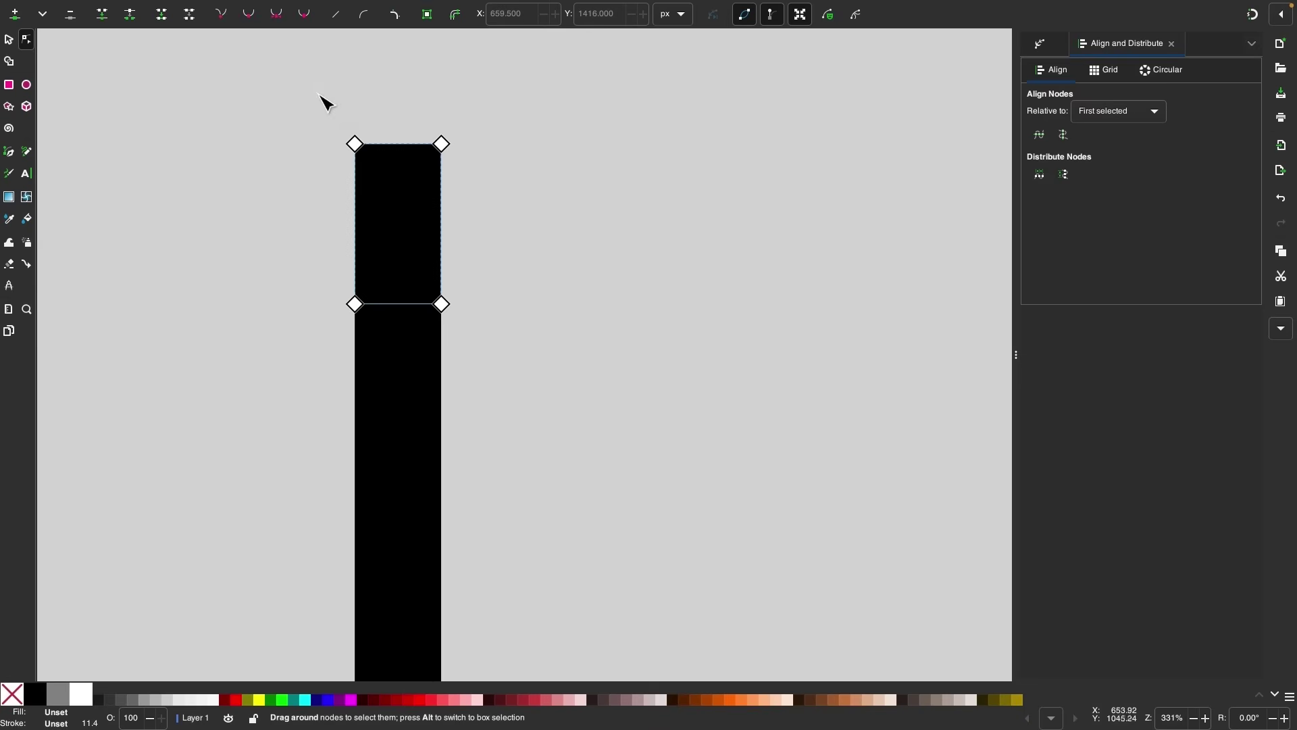
{"action": "left_click_drag", "start_coordinate": [377, 311], "coordinate": [377, 317]}
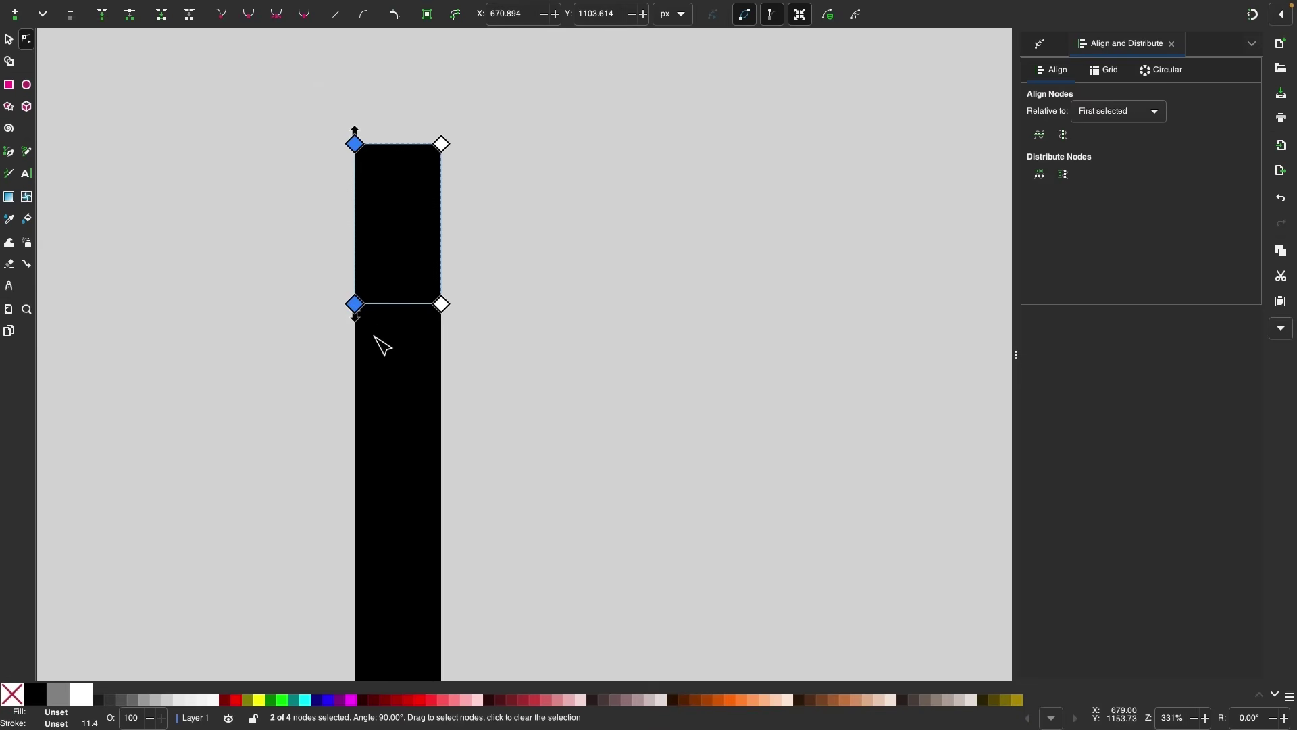
{"action": "left_click", "coordinate": [15, 14]}
{"action": "left_click_drag", "start_coordinate": [499, 344], "coordinate": [409, 112]}
{"action": "left_click", "coordinate": [15, 14]}
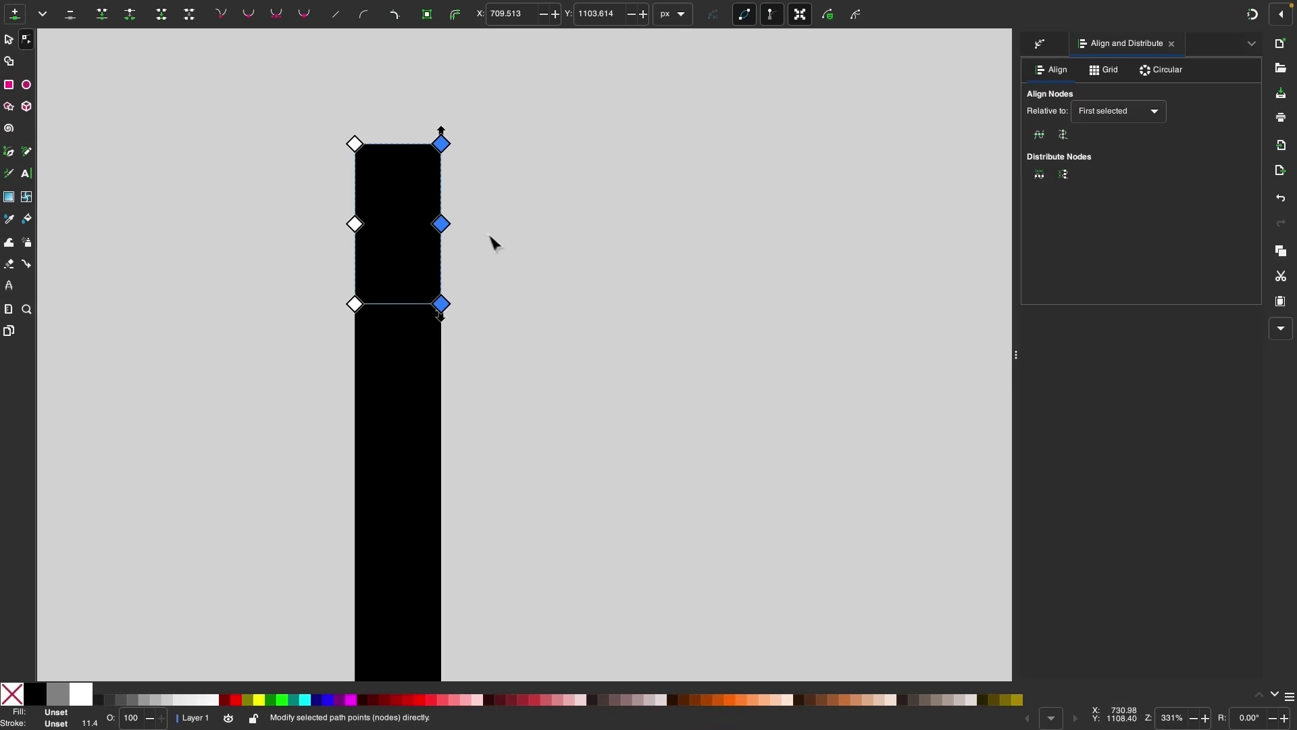
{"action": "left_click_drag", "start_coordinate": [493, 235], "coordinate": [273, 208]}
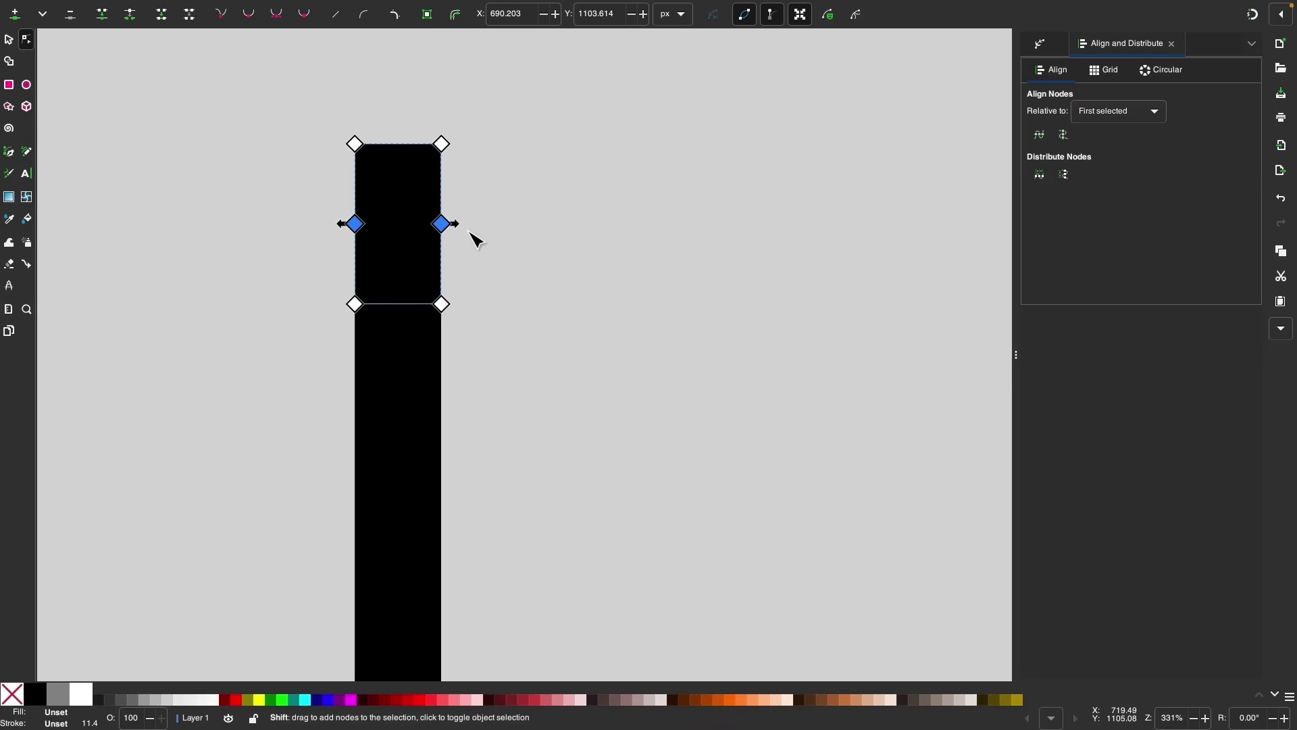
{"action": "left_click_drag", "start_coordinate": [460, 226], "coordinate": [466, 264]}
Step: Set white as the fill and draw a tall white bar inside the handle
{"action": "key", "text": "s"}
{"action": "scroll", "coordinate": [588, 293], "scroll_direction": "down", "scroll_amount": 4}
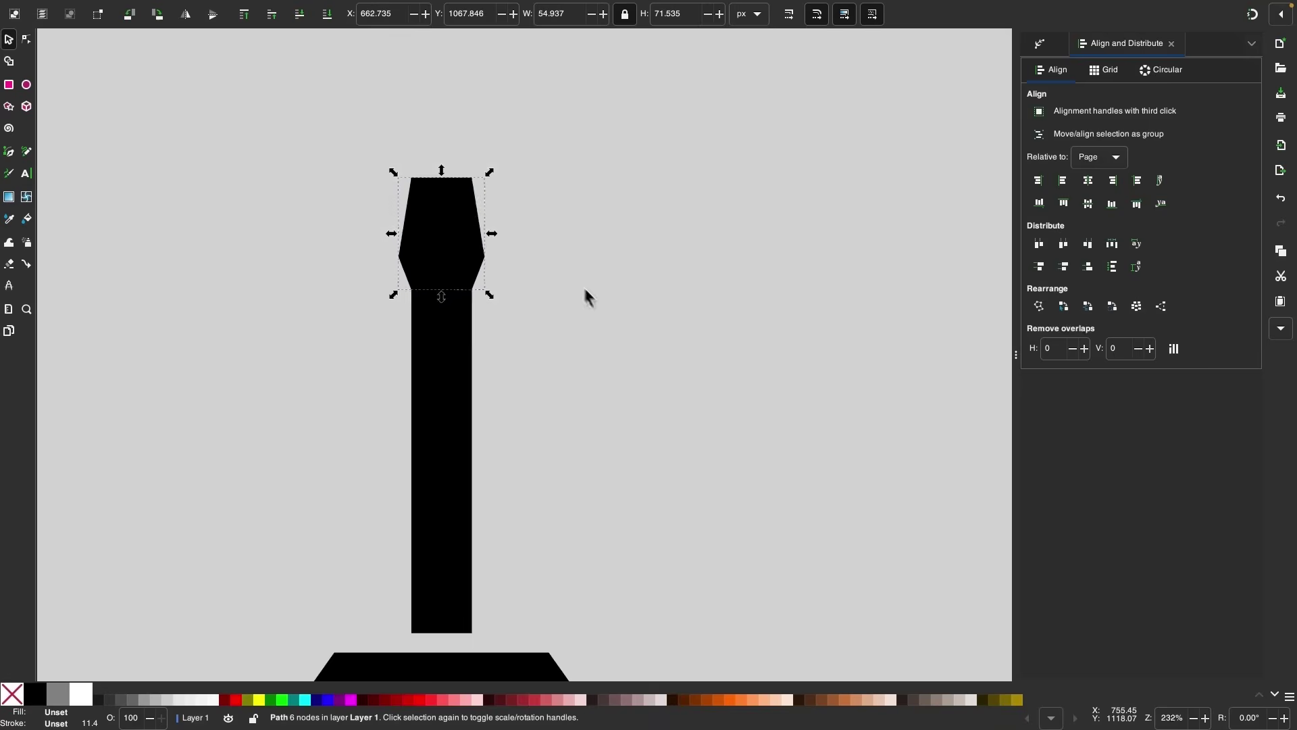
{"action": "key", "text": "Escape"}
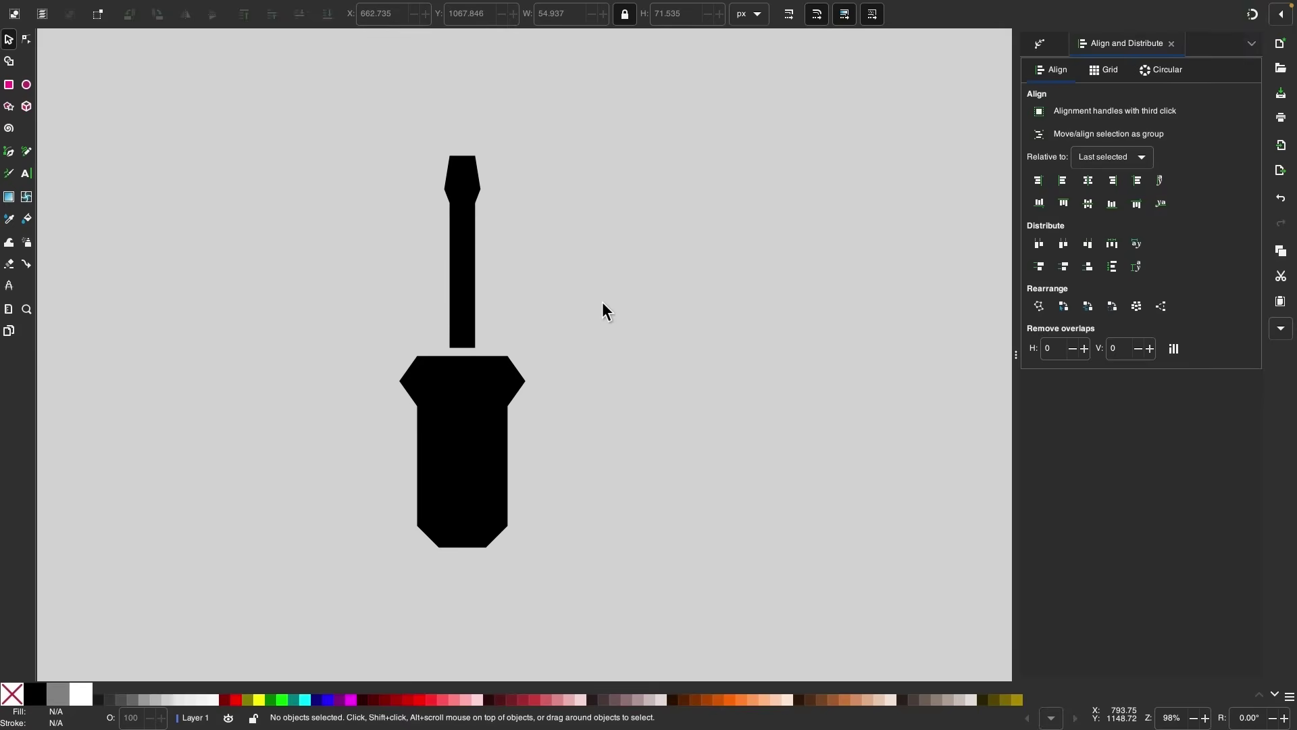
{"action": "scroll", "coordinate": [507, 603], "scroll_direction": "up", "scroll_amount": 3}
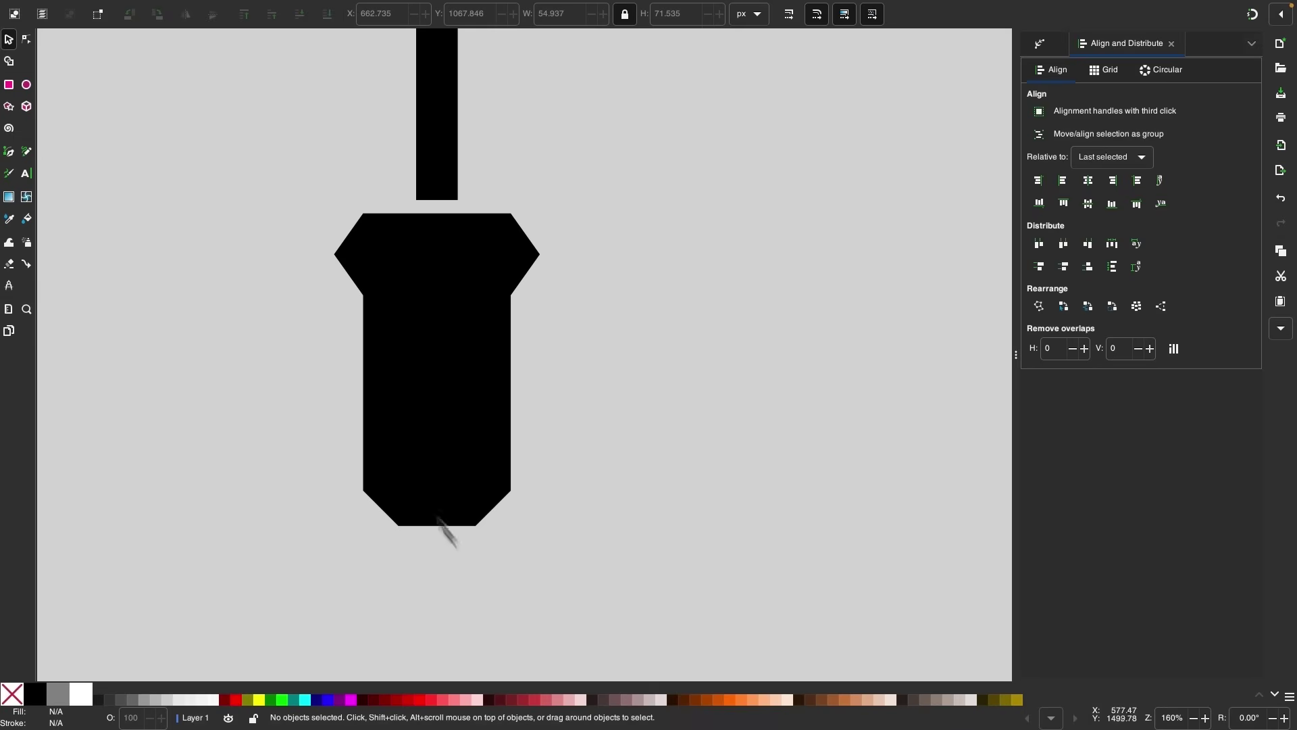
{"action": "scroll", "coordinate": [461, 469], "scroll_direction": "up", "scroll_amount": 2}
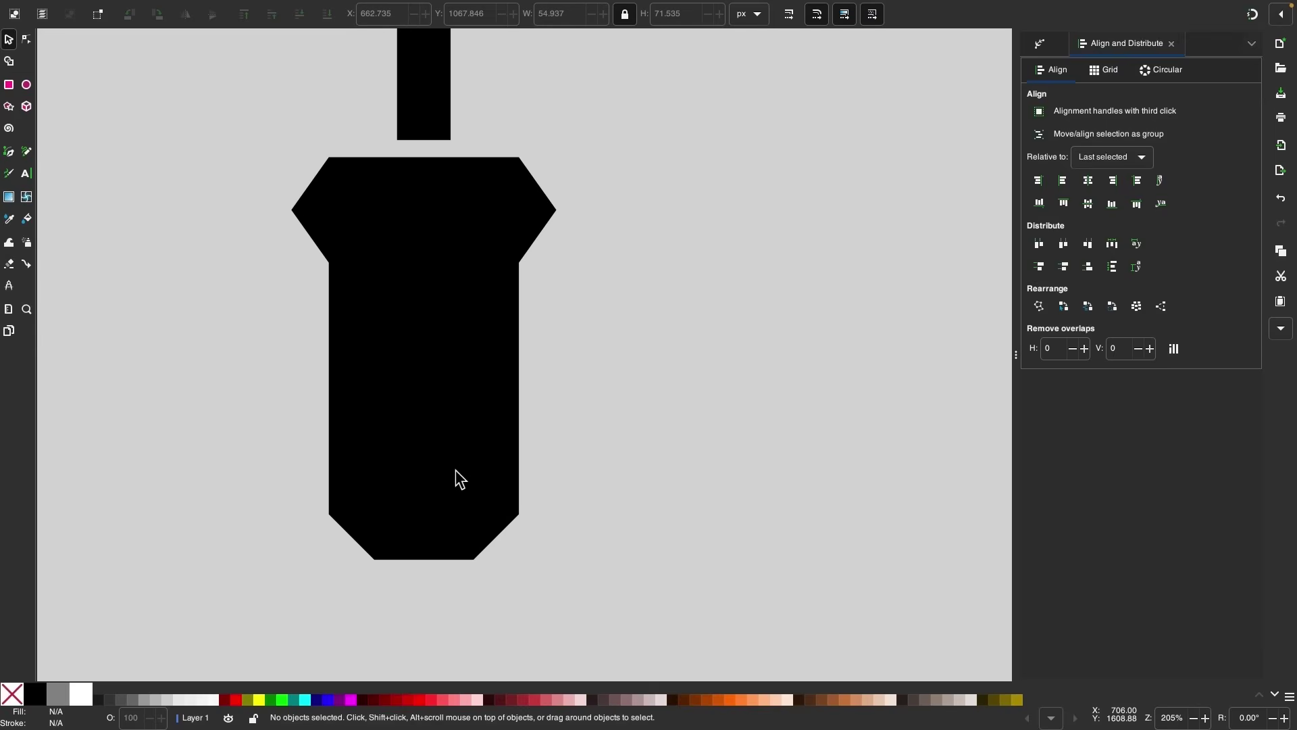
{"action": "left_click", "coordinate": [9, 86]}
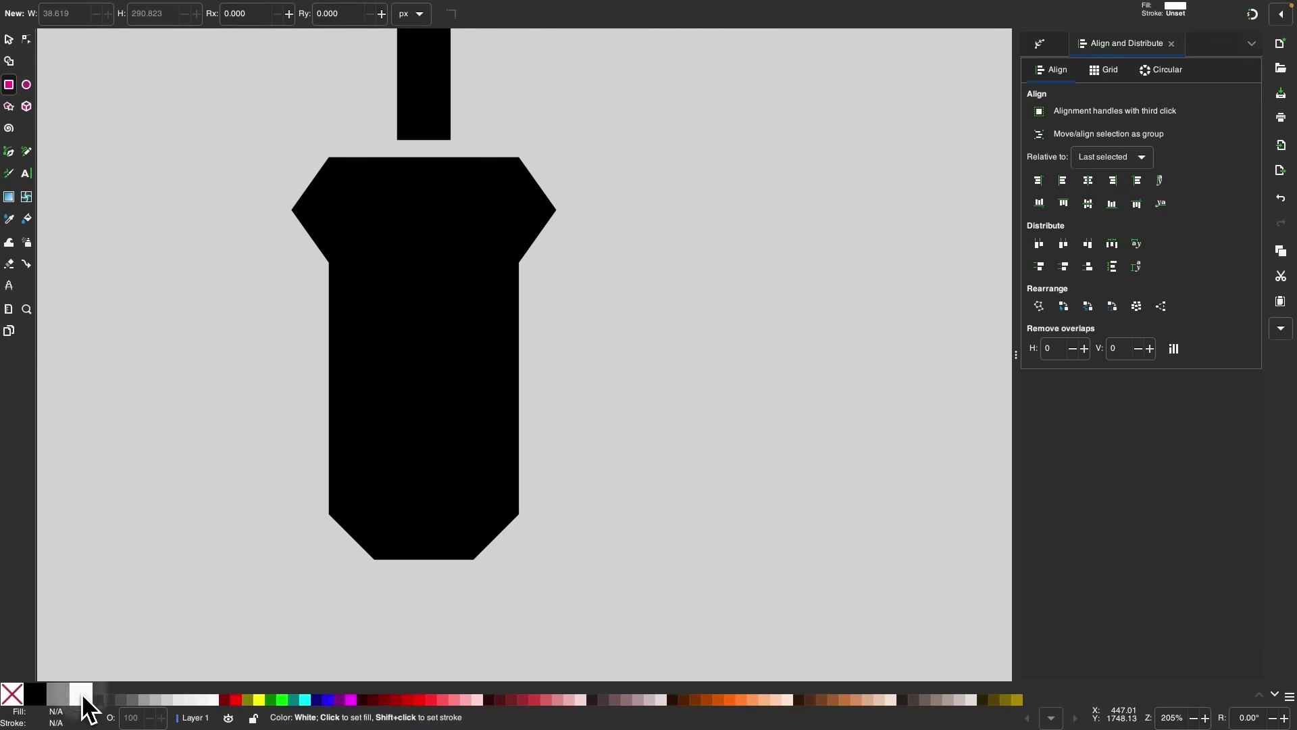
{"action": "left_click_drag", "start_coordinate": [82, 706], "coordinate": [243, 530]}
{"action": "left_click_drag", "start_coordinate": [375, 263], "coordinate": [406, 501]}
Step: Duplicate the bar beside it and union both 22.4 × 171.9 px bars into one 8-node path
{"action": "left_click", "coordinate": [15, 44]}
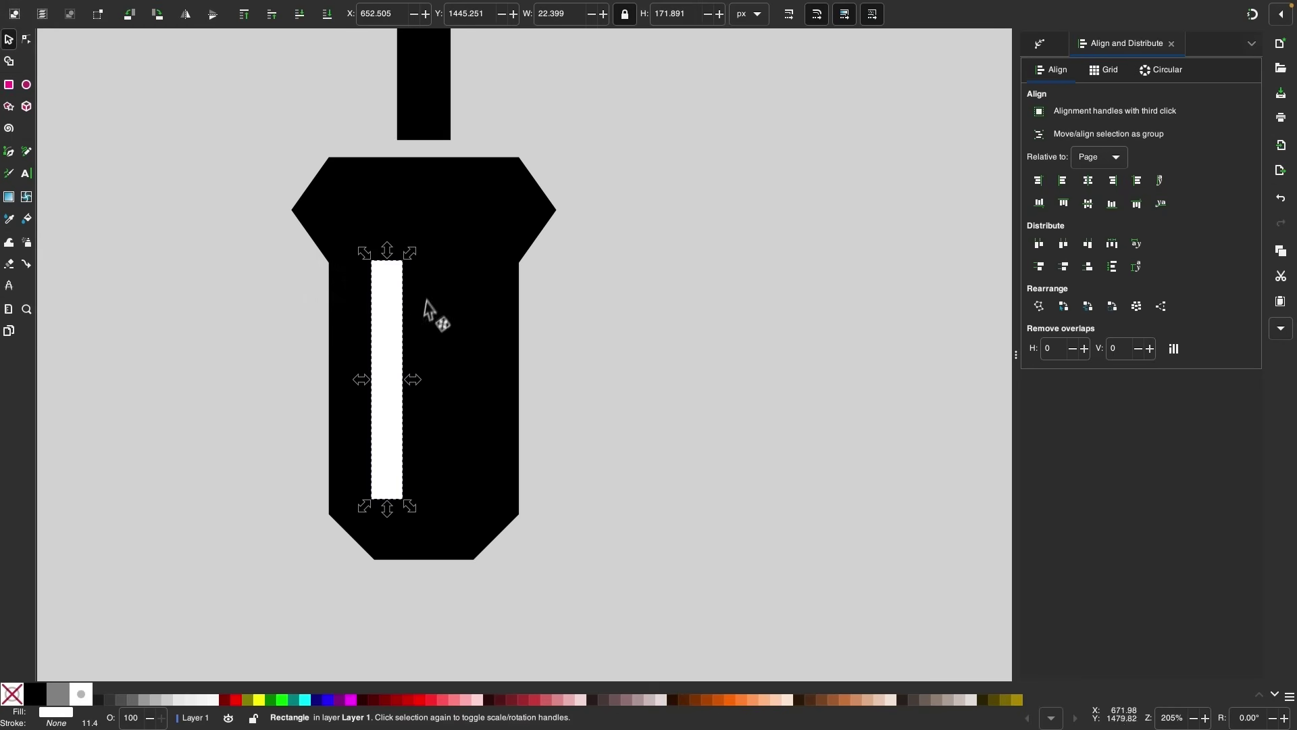
{"action": "right_click", "coordinate": [387, 298]}
{"action": "left_click", "coordinate": [399, 376]}
{"action": "left_click_drag", "start_coordinate": [397, 336], "coordinate": [479, 349]}
{"action": "left_click_drag", "start_coordinate": [614, 549], "coordinate": [299, 252]}
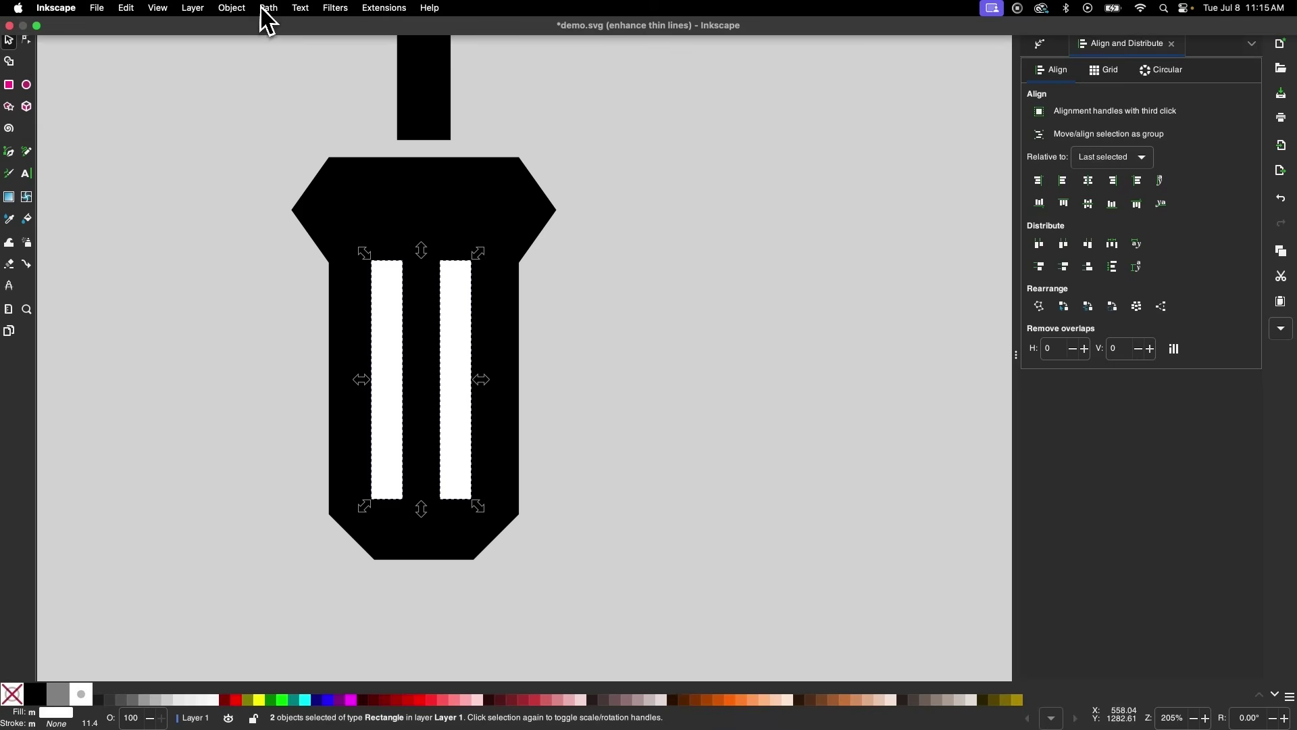
{"action": "left_click", "coordinate": [268, 8]}
{"action": "left_click", "coordinate": [278, 80]}
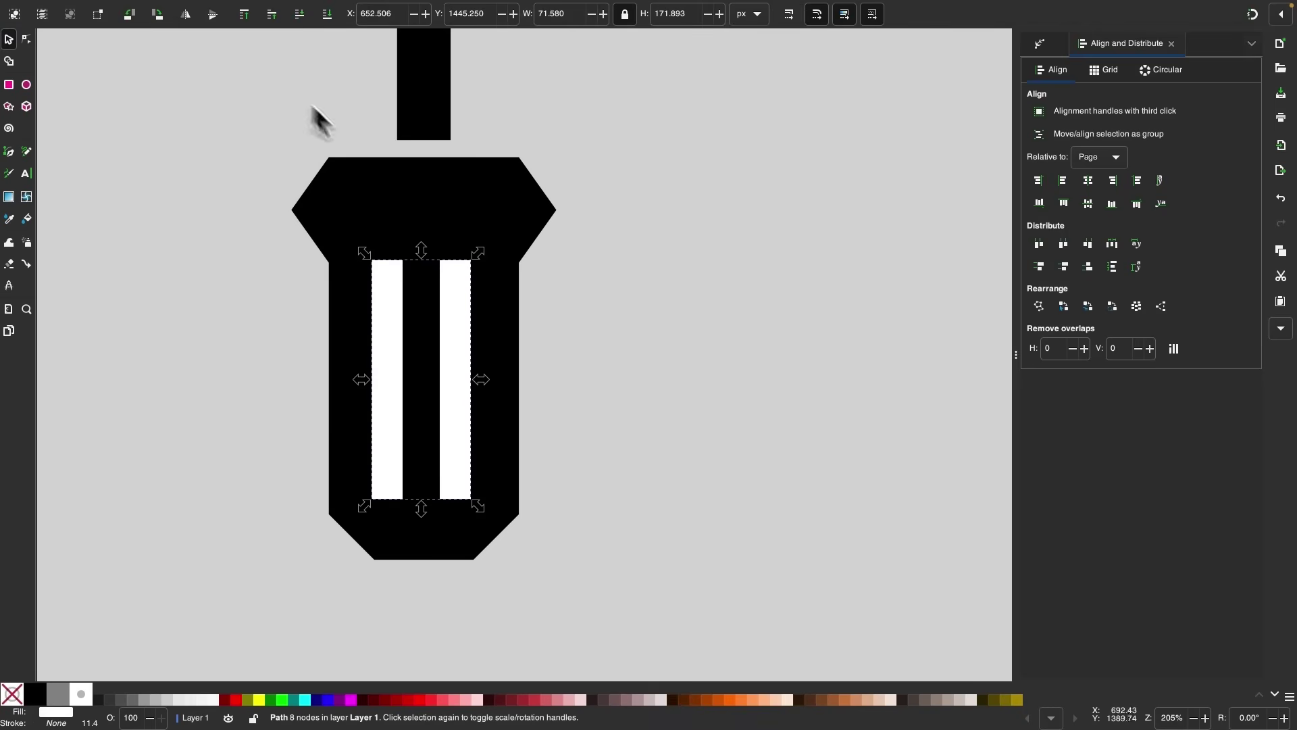
{"action": "left_click", "coordinate": [465, 194], "text": "shift"}
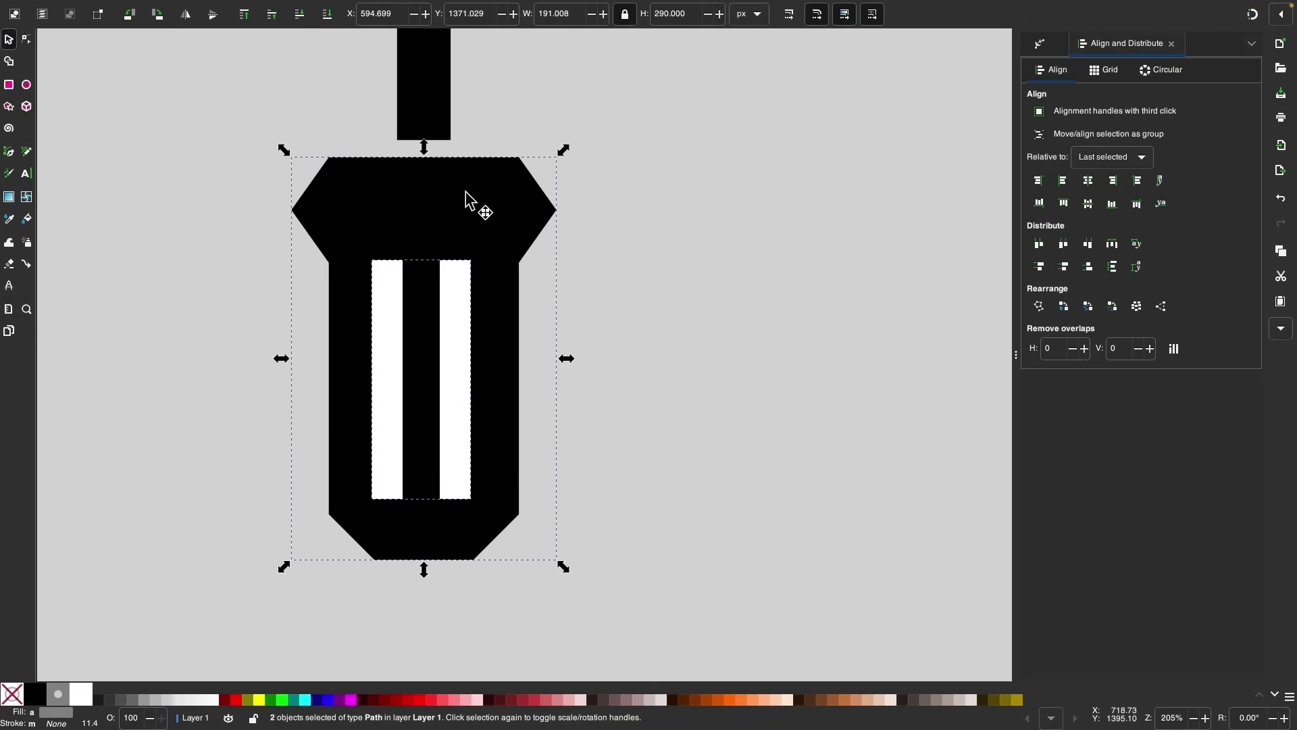
Step: Centre the white bars on the handle and cut them out with Path > Difference
{"action": "left_click", "coordinate": [1089, 180]}
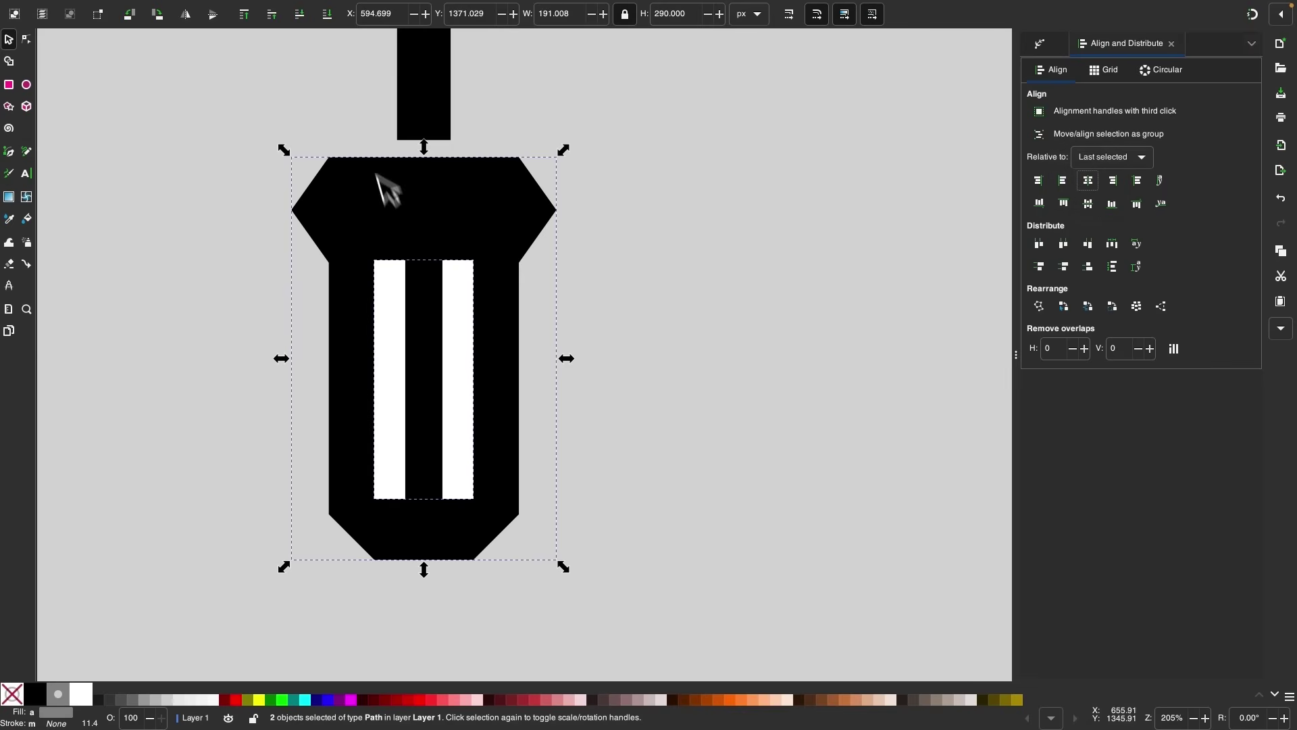
{"action": "left_click", "coordinate": [270, 8]}
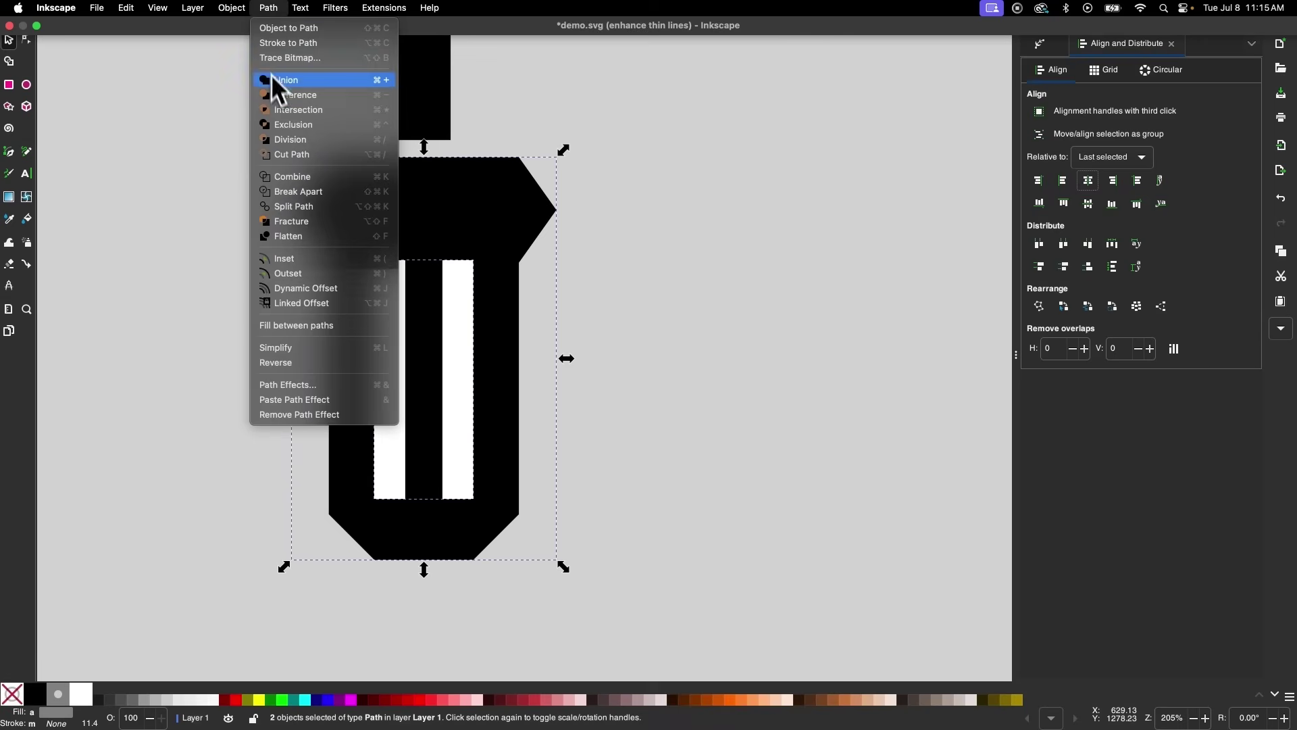
{"action": "left_click", "coordinate": [282, 105]}
Step: Union shaft, tip and handle into one 26-node, 191 × 593.2 px screwdriver path
{"action": "scroll", "coordinate": [735, 419], "scroll_direction": "down", "scroll_amount": 2}
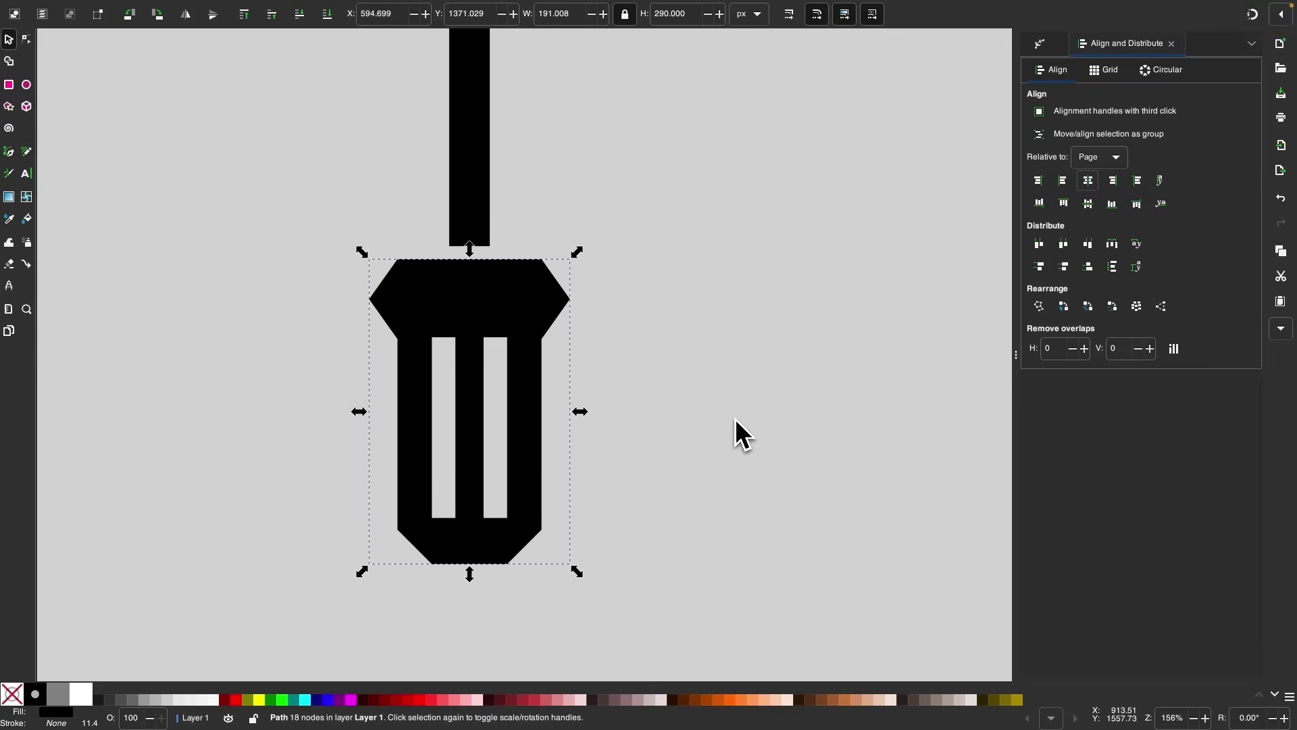
{"action": "scroll", "coordinate": [735, 419], "scroll_direction": "down", "scroll_amount": 4}
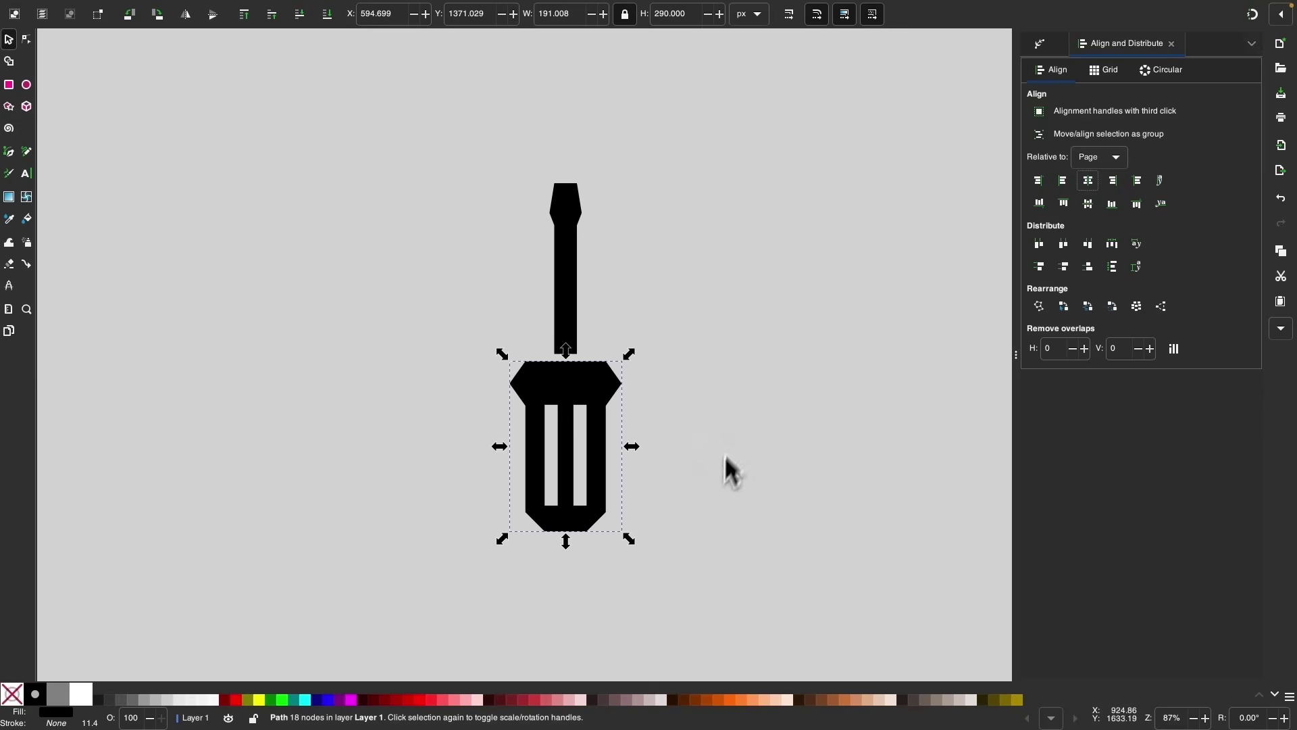
{"action": "left_click_drag", "start_coordinate": [770, 610], "coordinate": [351, 97]}
{"action": "mouse_move", "coordinate": [186, 7]}
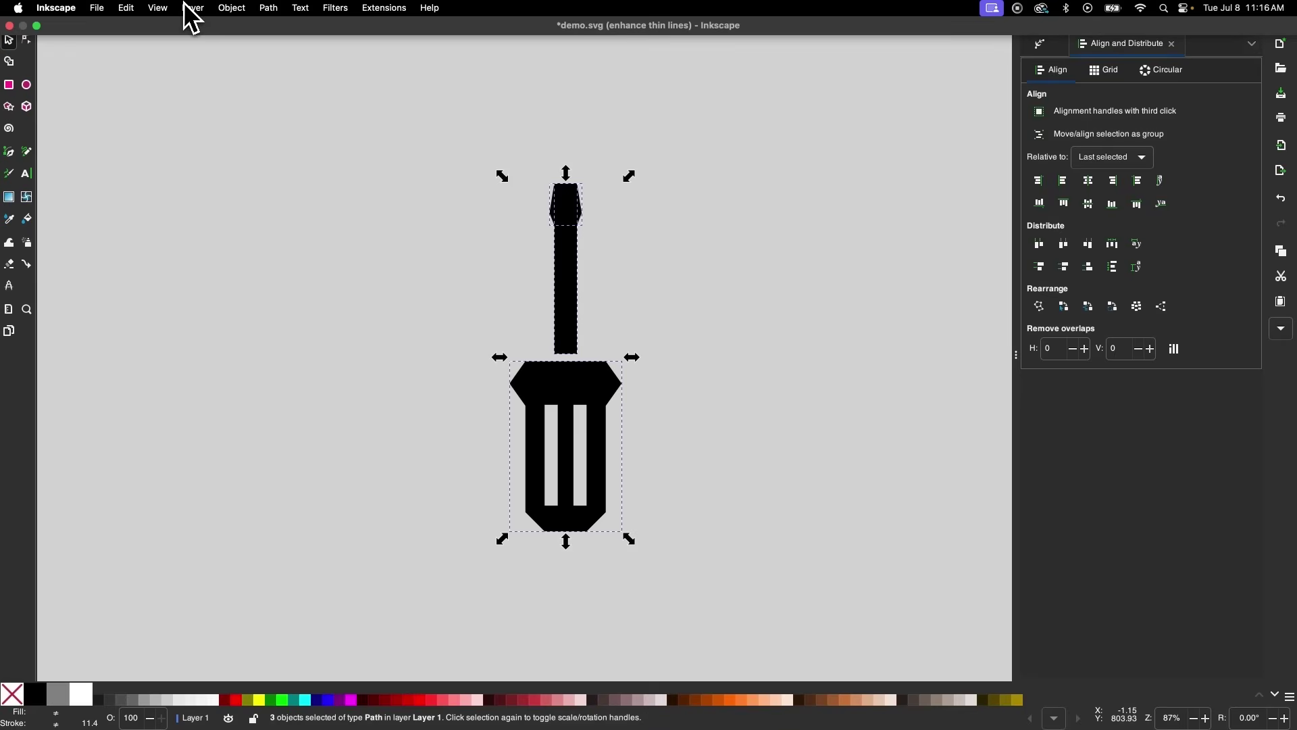
{"action": "left_click", "coordinate": [276, 8]}
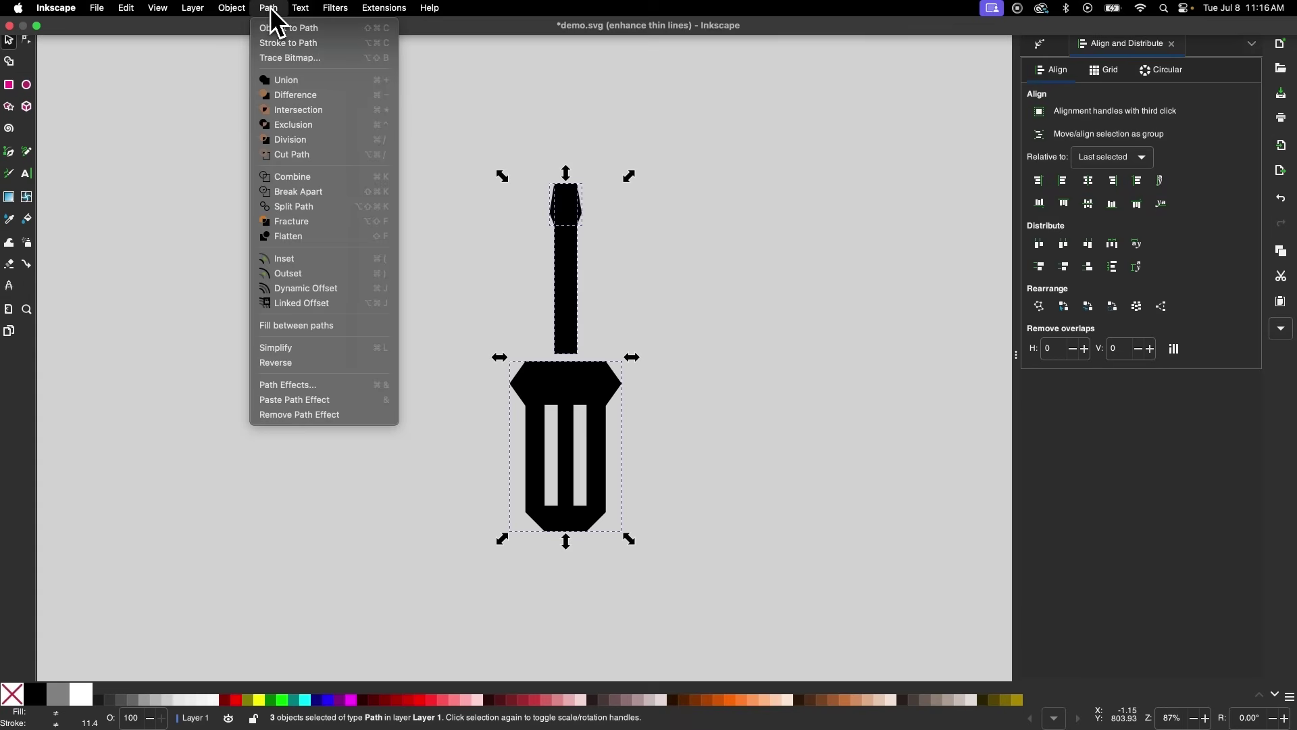
{"action": "left_click", "coordinate": [287, 79]}
{"action": "scroll", "coordinate": [755, 383], "scroll_direction": "up", "scroll_amount": 3}
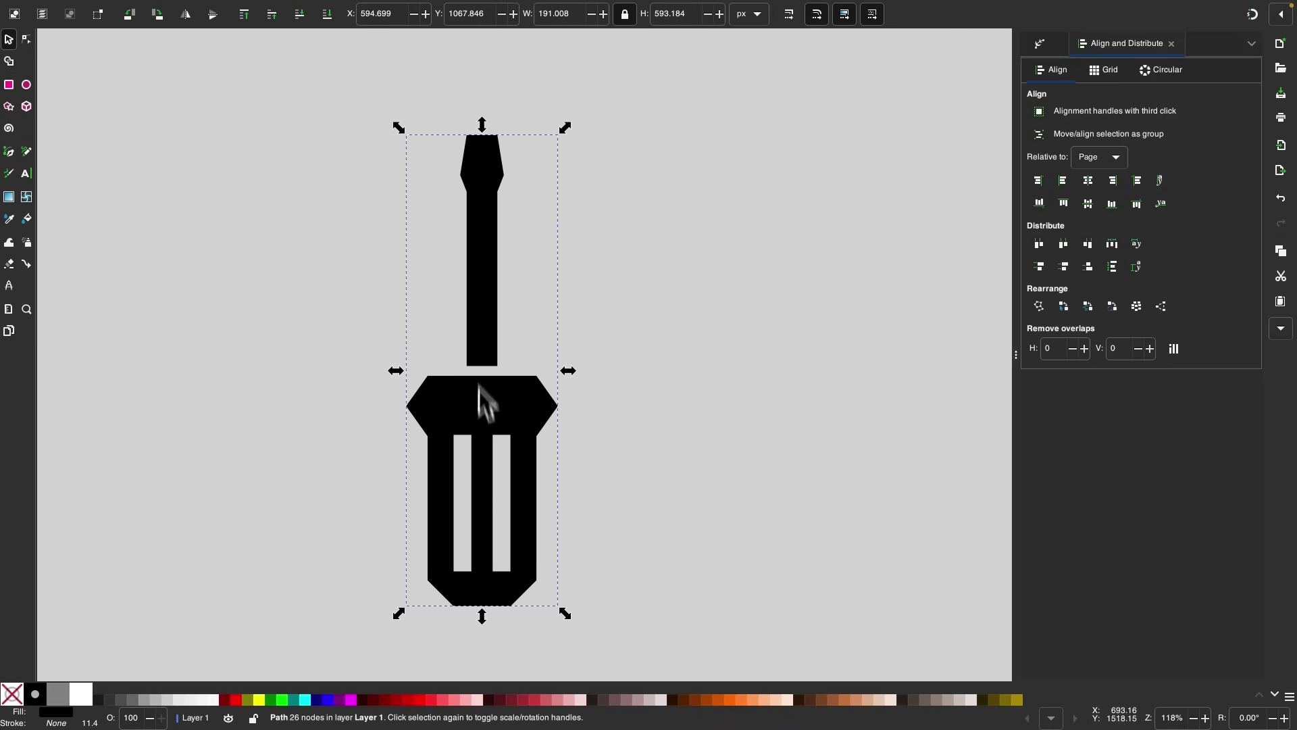
{"action": "scroll", "coordinate": [487, 292], "scroll_direction": "up", "scroll_amount": 2}
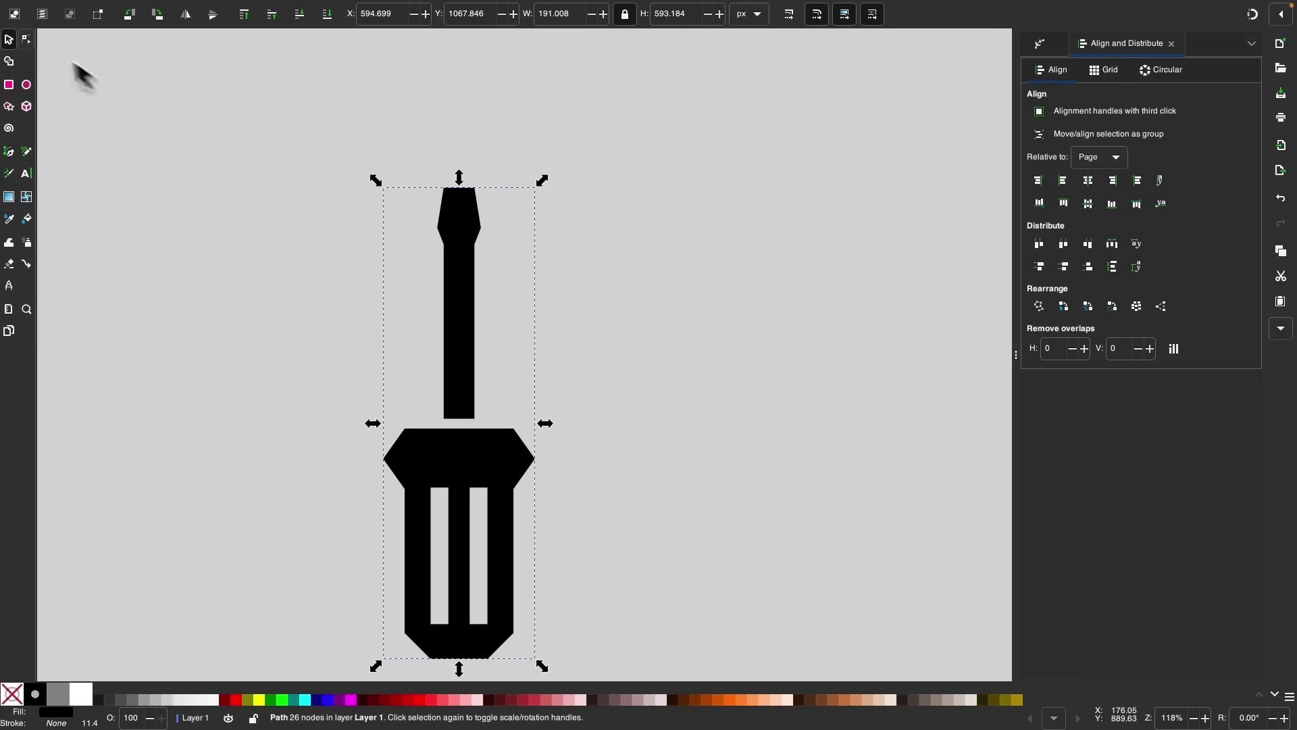
Step: Adjust the tip nodes and drag the handle's bottom nodes, making the screwdriver 191 × 653.9 px
{"action": "left_click", "coordinate": [27, 40]}
{"action": "left_click_drag", "start_coordinate": [389, 146], "coordinate": [470, 192]}
{"action": "scroll", "coordinate": [588, 352], "scroll_direction": "down", "scroll_amount": 4}
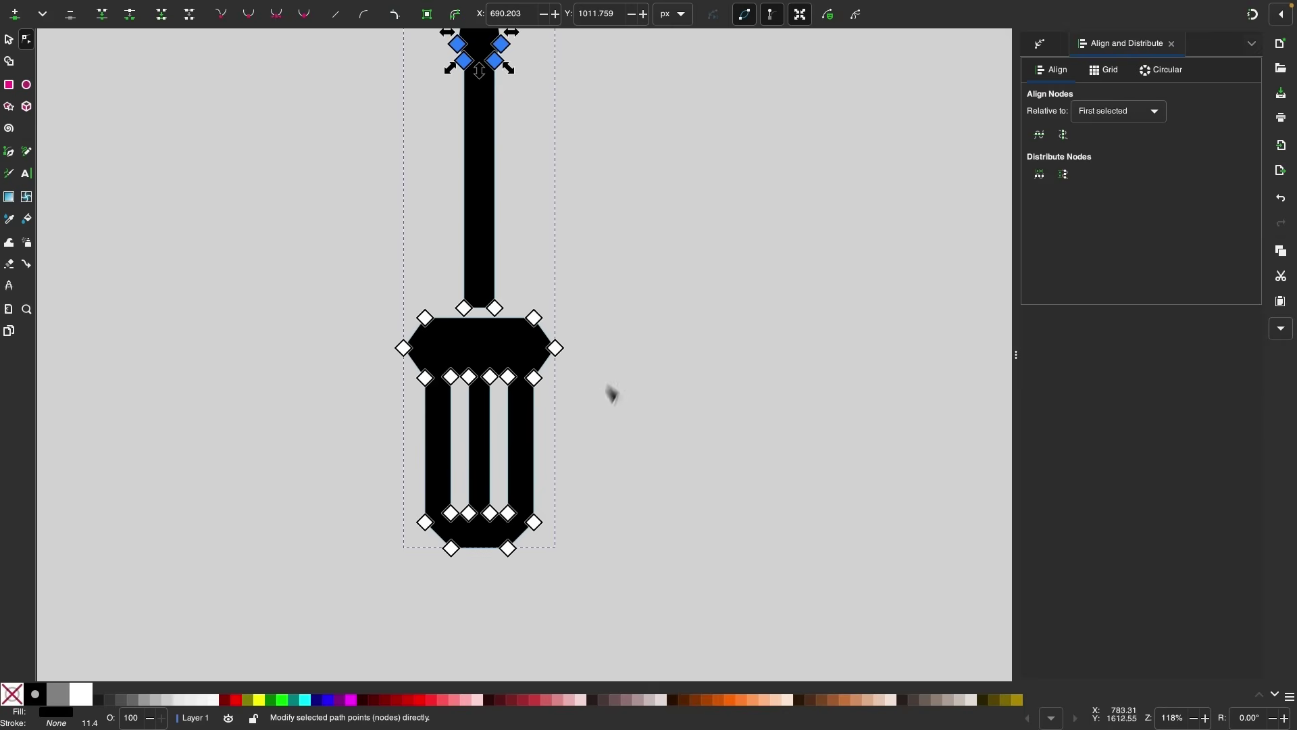
{"action": "scroll", "coordinate": [562, 533], "scroll_direction": "up", "scroll_amount": 2}
{"action": "left_click_drag", "start_coordinate": [585, 571], "coordinate": [278, 501]}
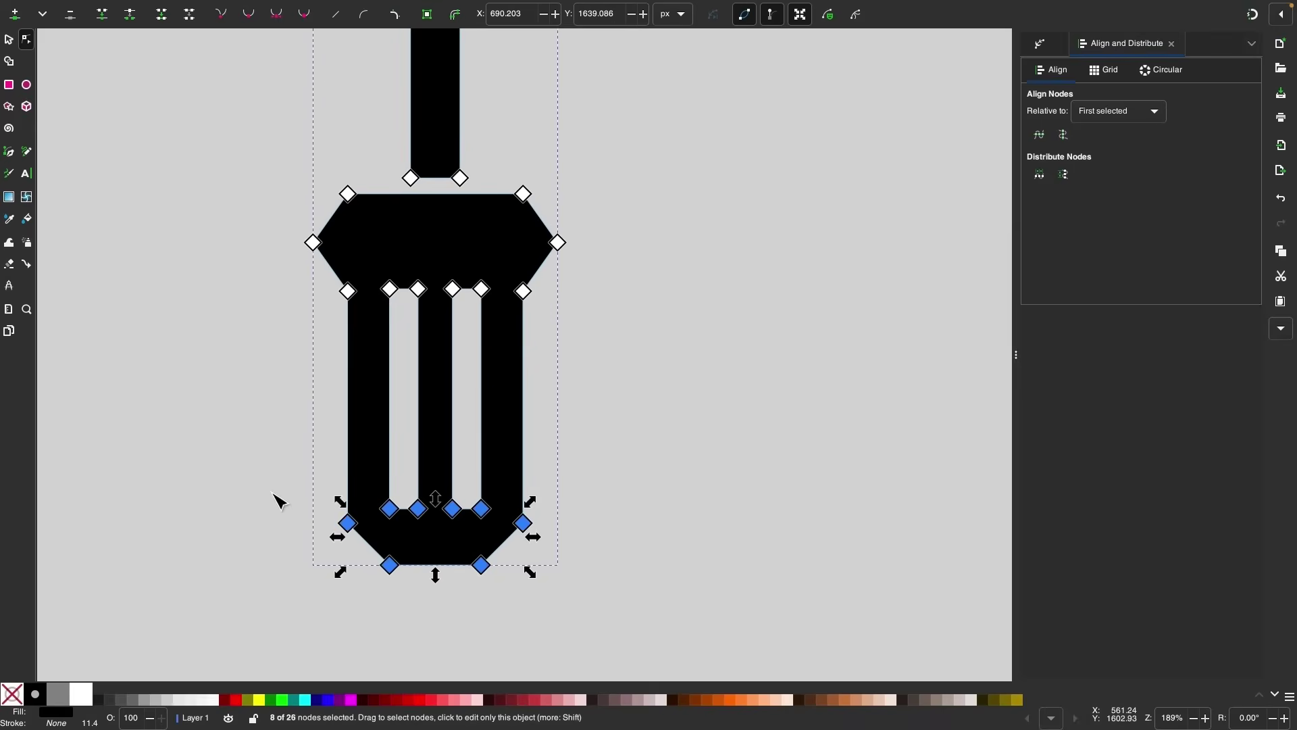
{"action": "left_click_drag", "start_coordinate": [480, 566], "coordinate": [457, 530]}
{"action": "key", "text": "5"}
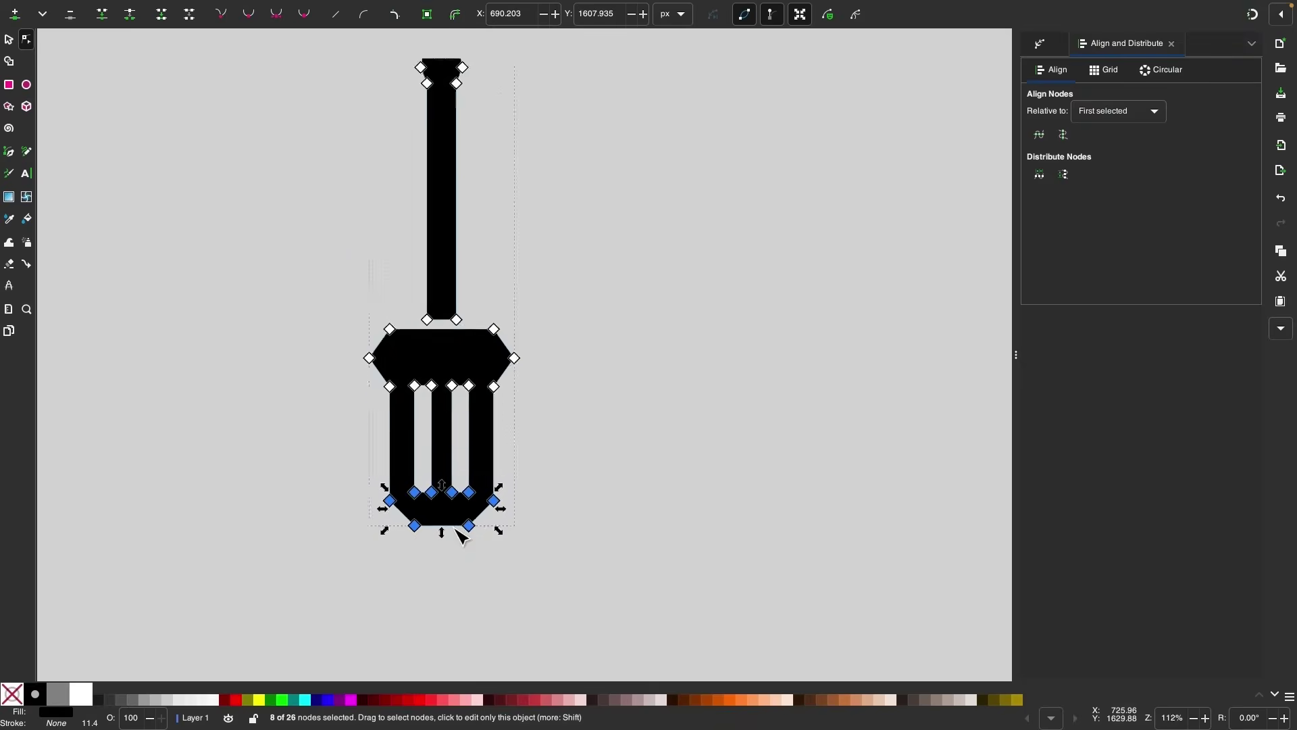
{"action": "key", "text": "s"}
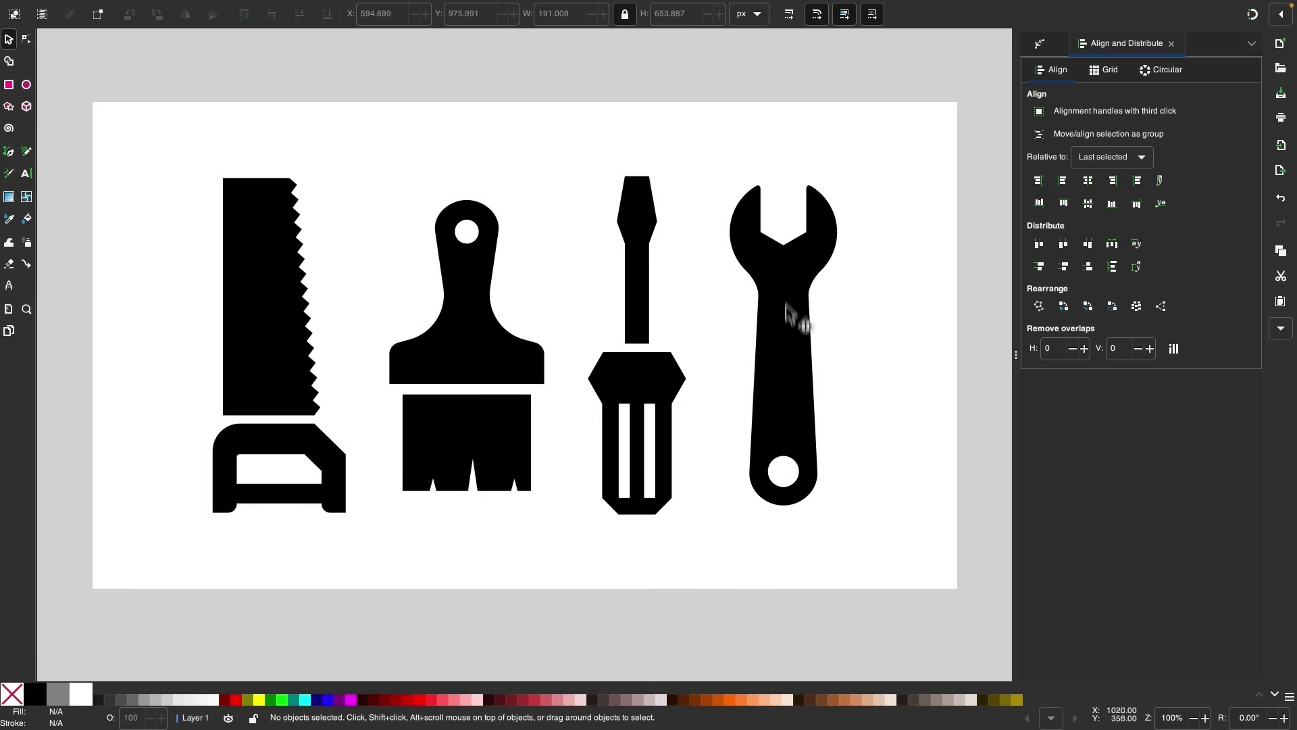
{"action": "scroll", "coordinate": [730, 429], "scroll_direction": "down", "scroll_amount": 20}
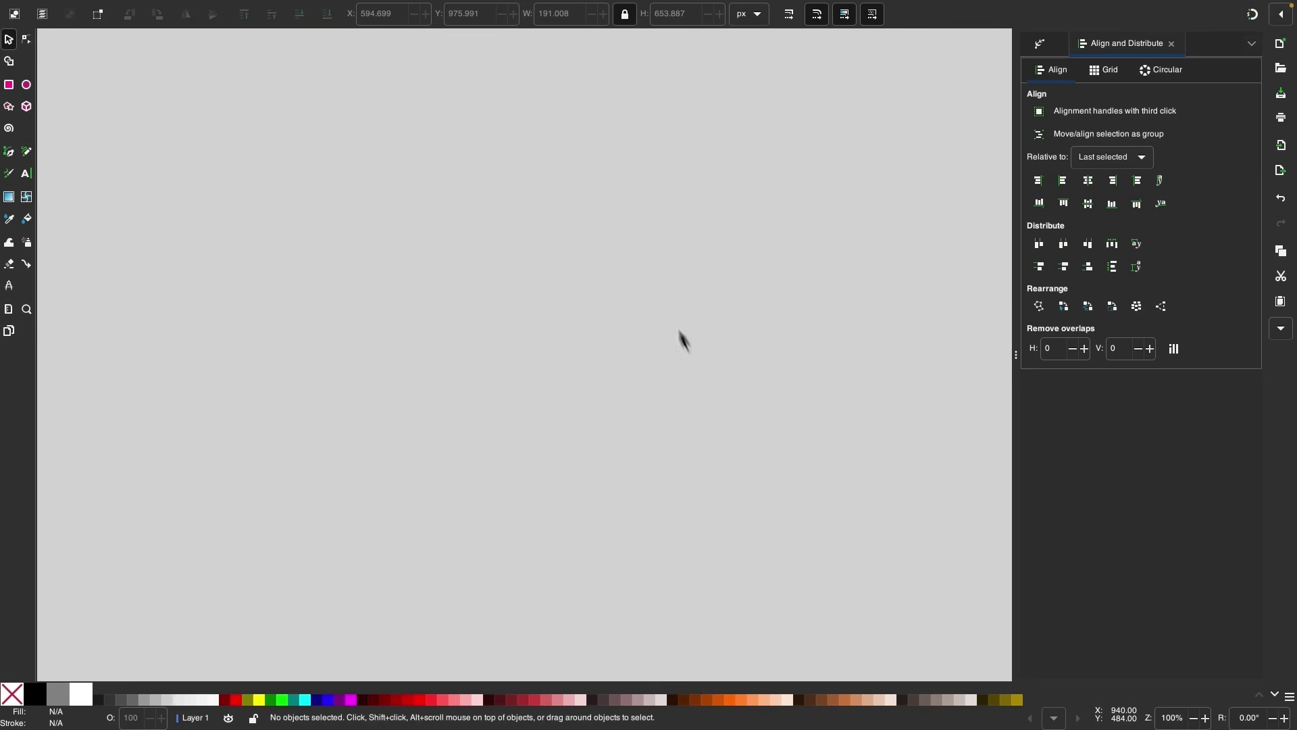
Step: Draw a black 170 × 589 px rectangle and fully round its ends into a pill
{"action": "left_click", "coordinate": [13, 92]}
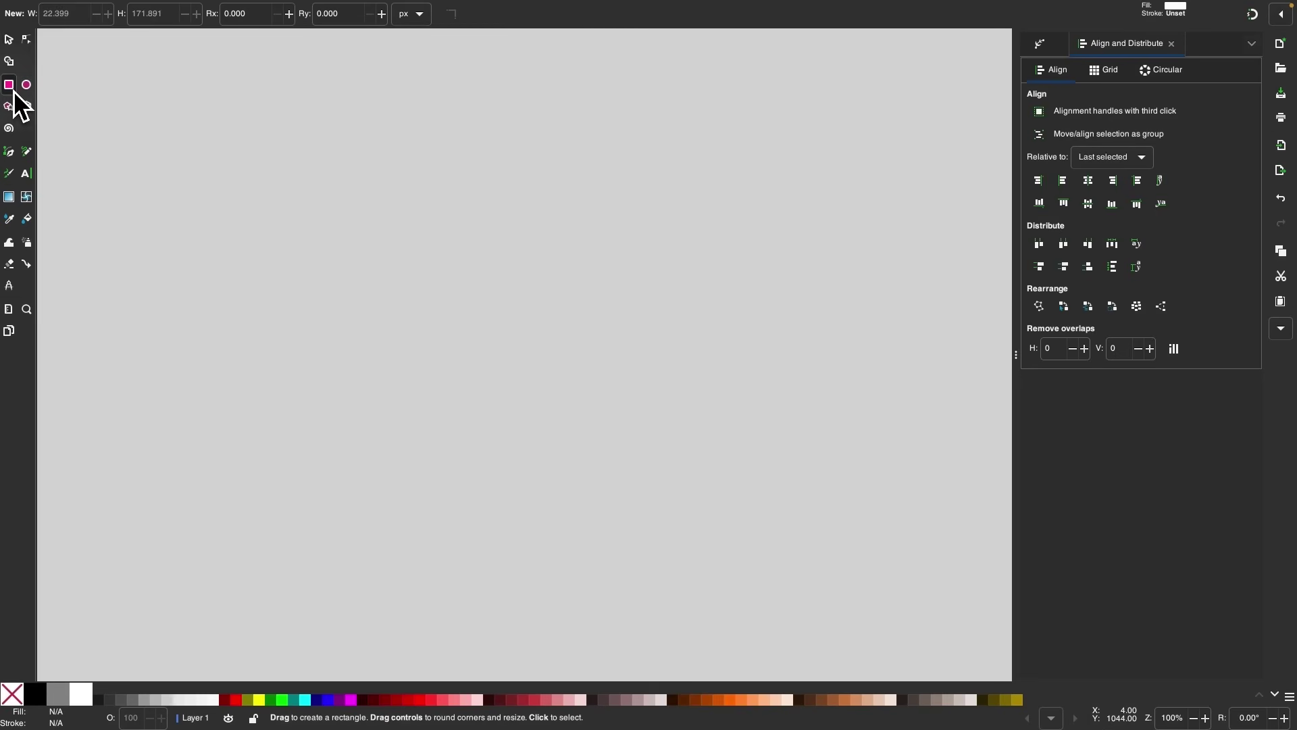
{"action": "left_click", "coordinate": [39, 694]}
{"action": "left_click_drag", "start_coordinate": [449, 164], "coordinate": [561, 558]}
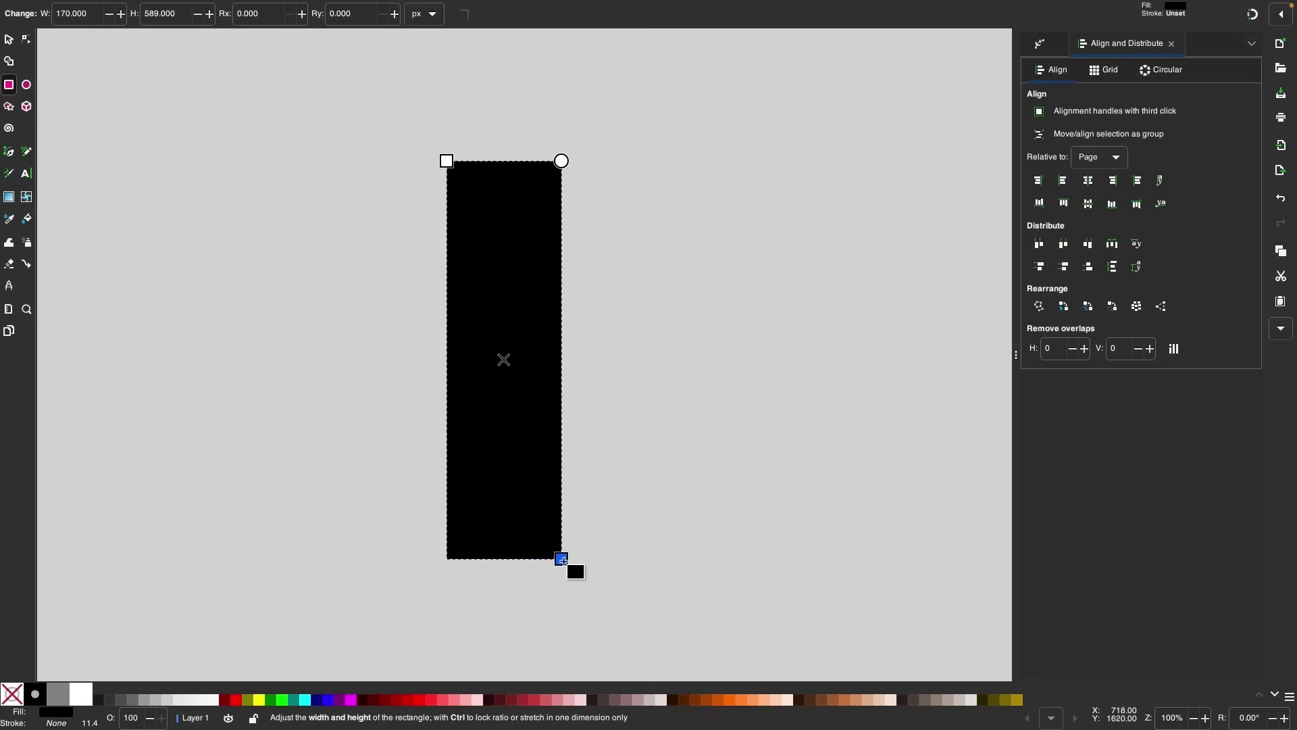
{"action": "left_click_drag", "start_coordinate": [562, 160], "coordinate": [562, 281]}
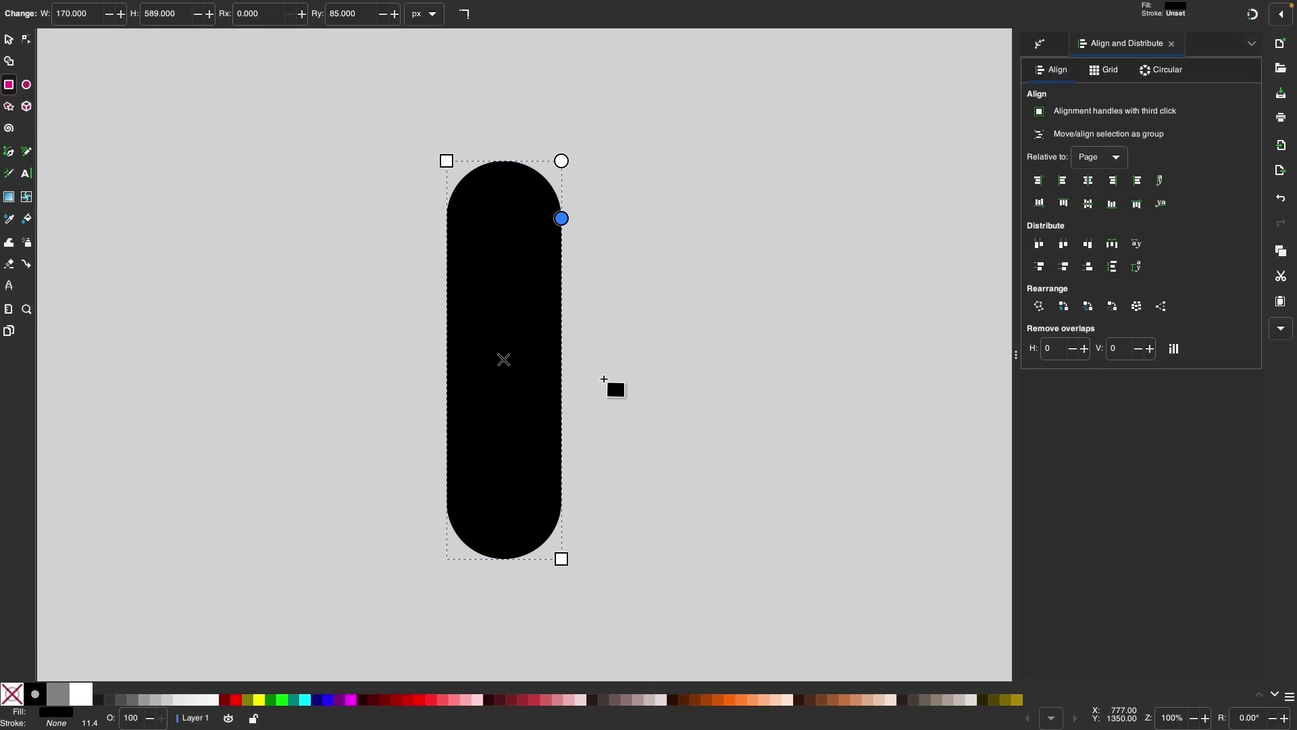
Step: Convert the pill into a 6-node path and copy it
{"action": "left_click", "coordinate": [267, 8]}
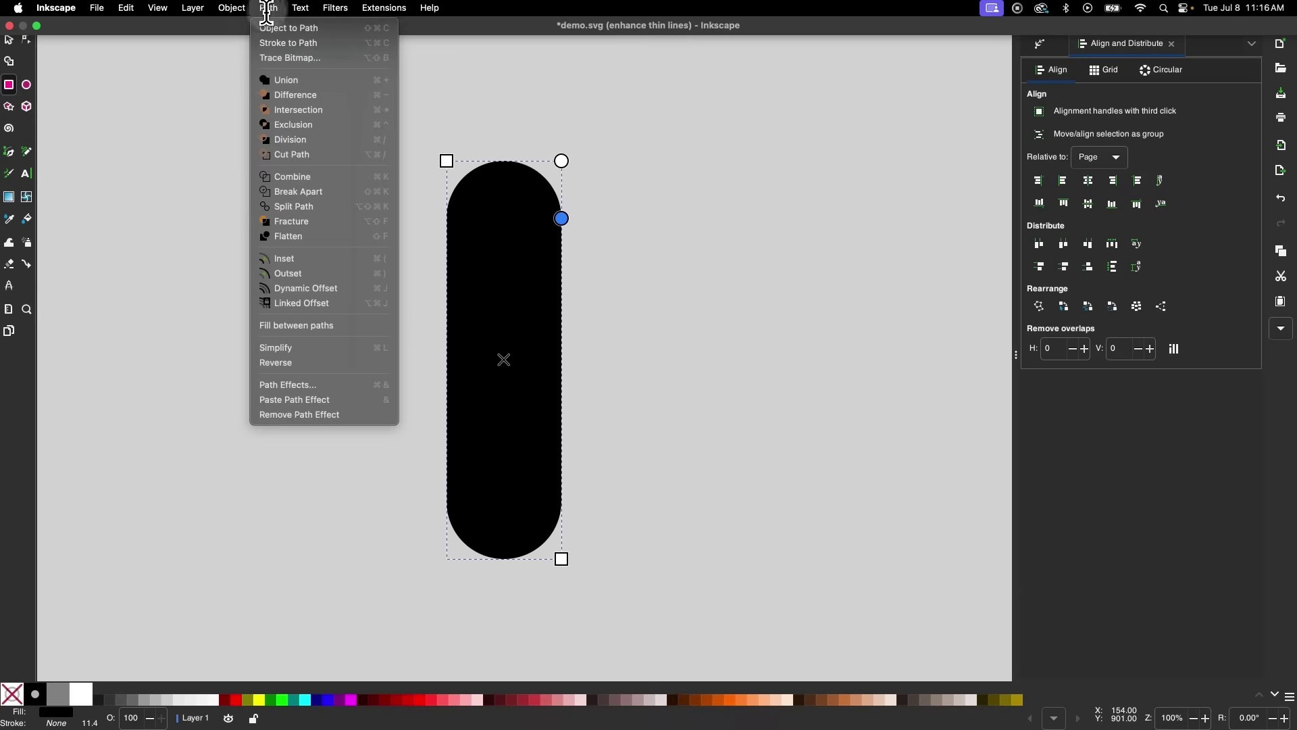
{"action": "left_click", "coordinate": [277, 29]}
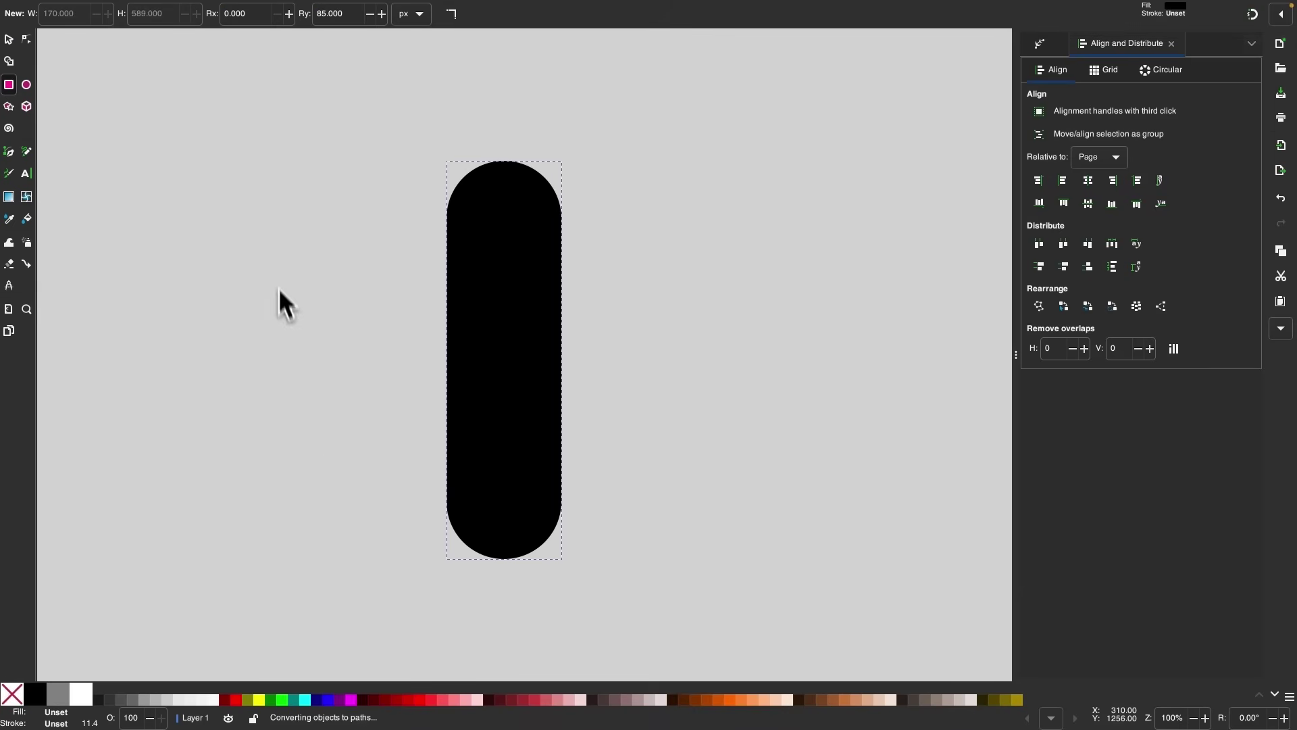
{"action": "left_click", "coordinate": [9, 39]}
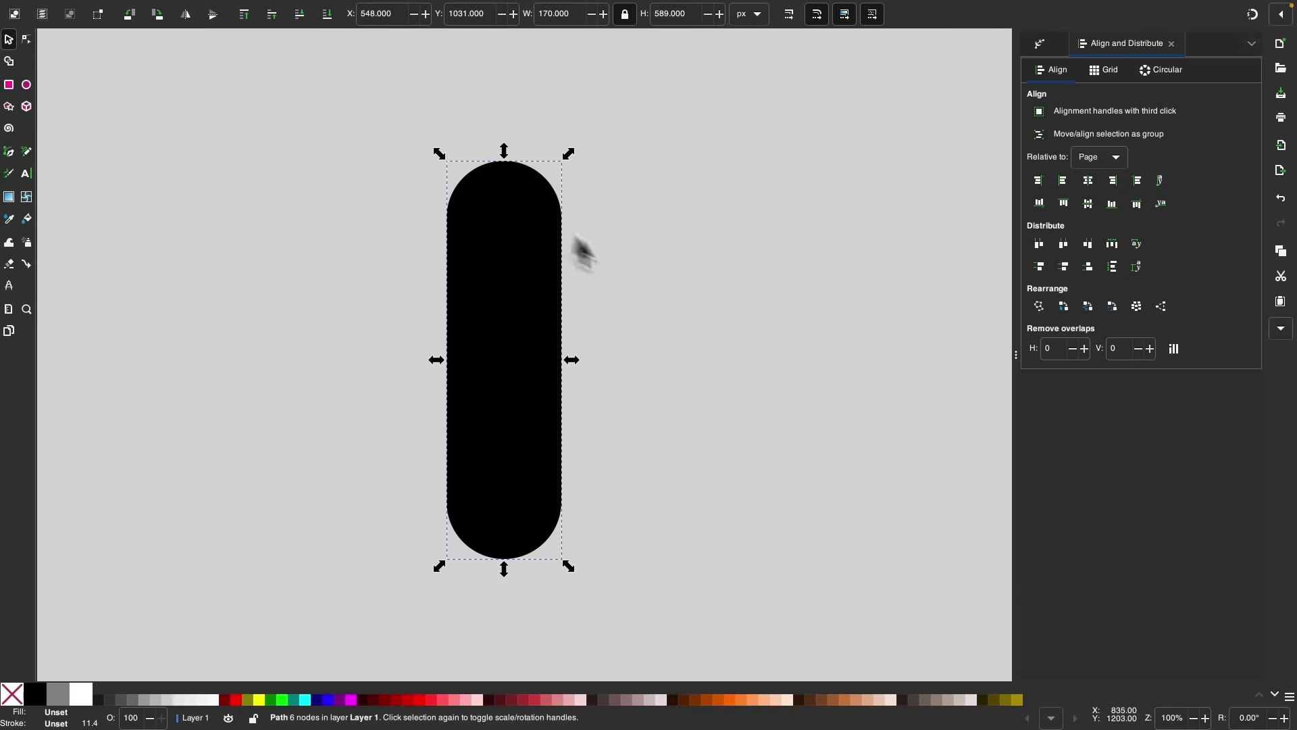
{"action": "right_click", "coordinate": [538, 291]}
{"action": "left_click", "coordinate": [550, 318]}
{"action": "left_click", "coordinate": [804, 328]}
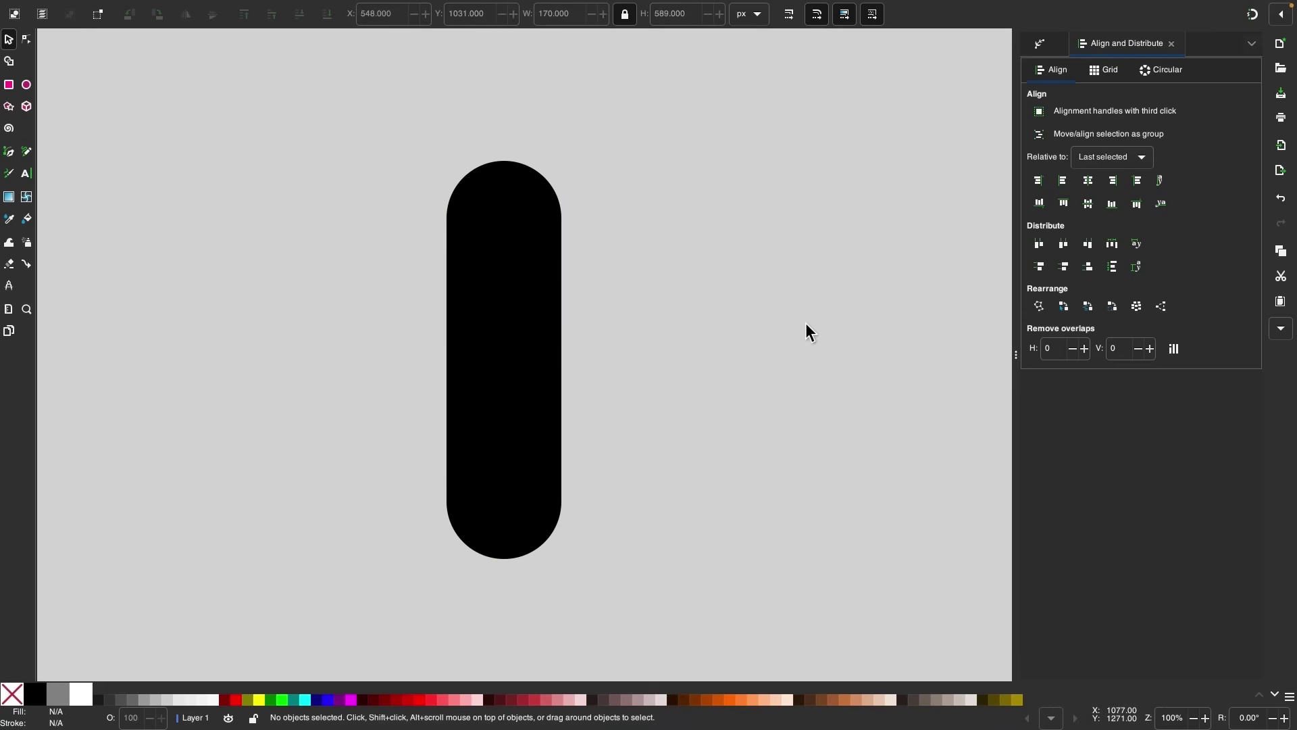
Step: Draw a small circle from its centre beside the black pill
{"action": "left_click", "coordinate": [27, 84]}
{"action": "key", "text": "shift"}
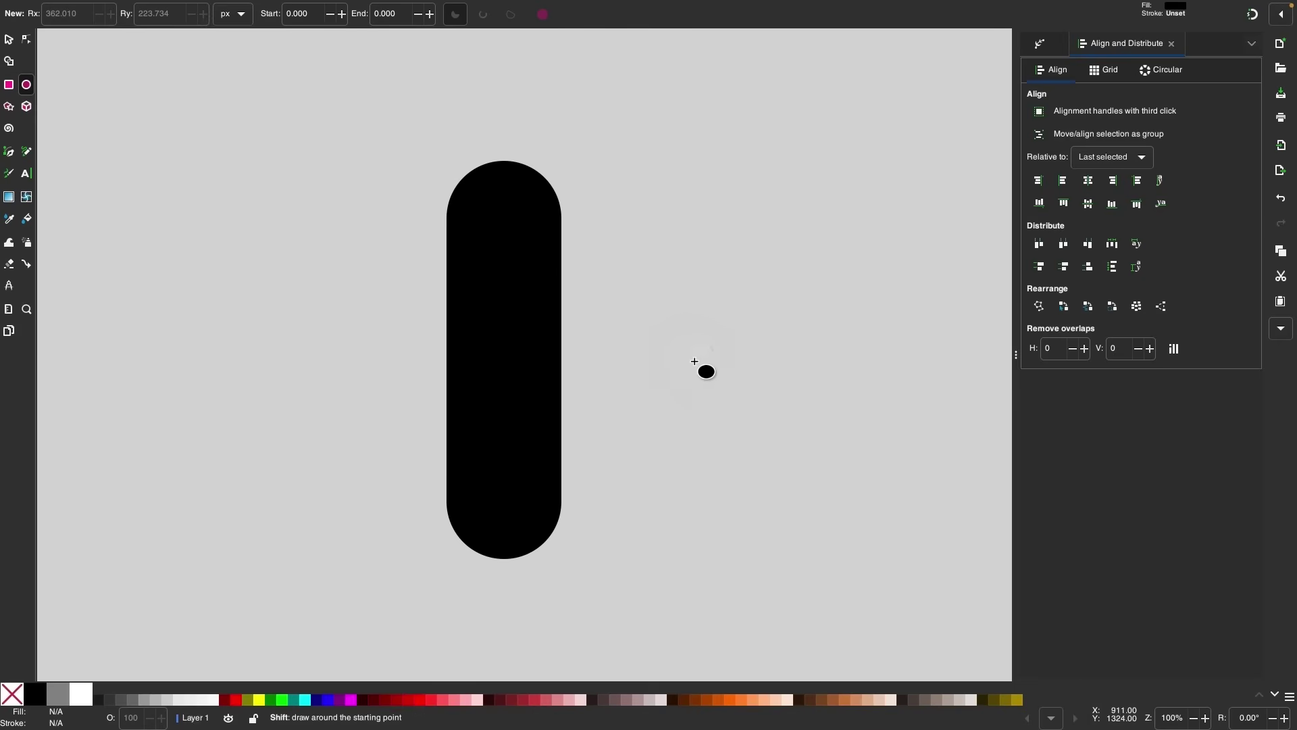
{"action": "mouse_move", "coordinate": [695, 361]}
{"action": "left_mouse_down"}
{"action": "mouse_move", "coordinate": [743, 418]}
{"action": "mouse_move", "coordinate": [739, 406]}
{"action": "left_mouse_up"}
{"action": "left_click", "coordinate": [10, 40]}
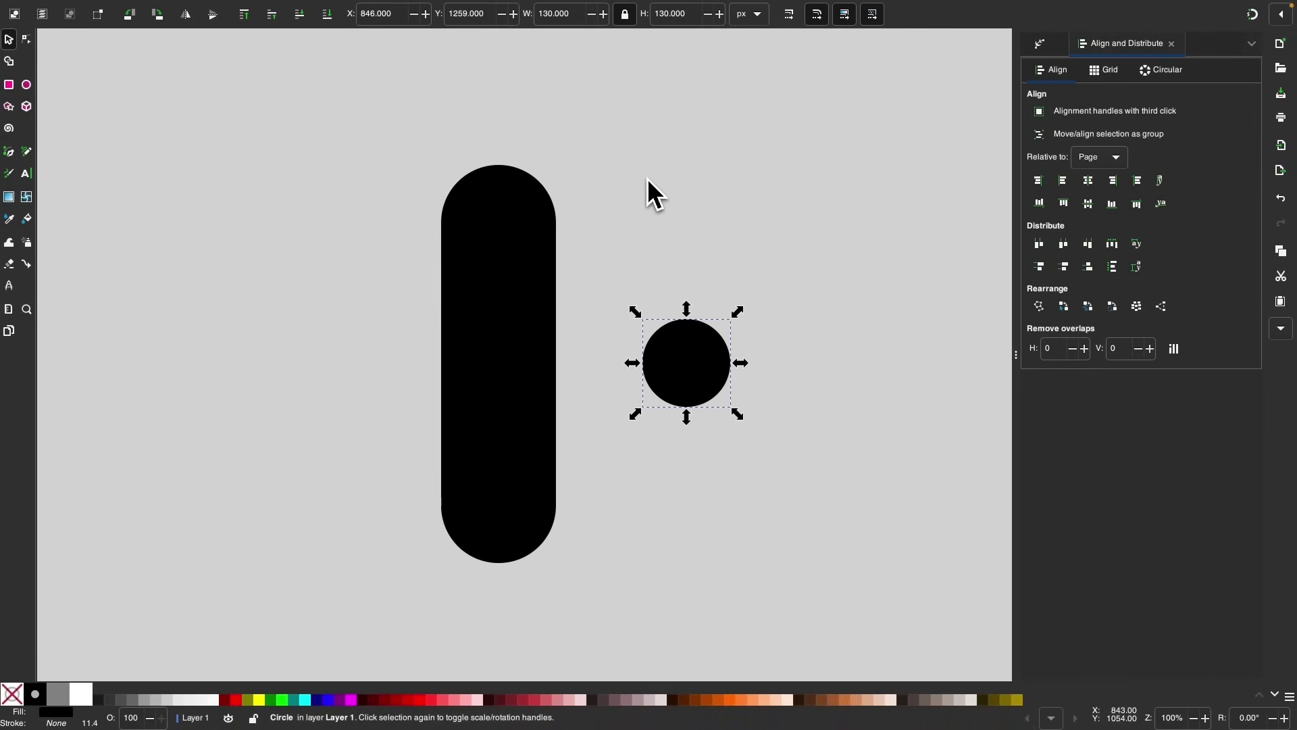
Step: Paste the pill's width onto the circle (170 px), fill it white, and centre it horizontally on the pill
{"action": "left_click", "coordinate": [127, 8]}
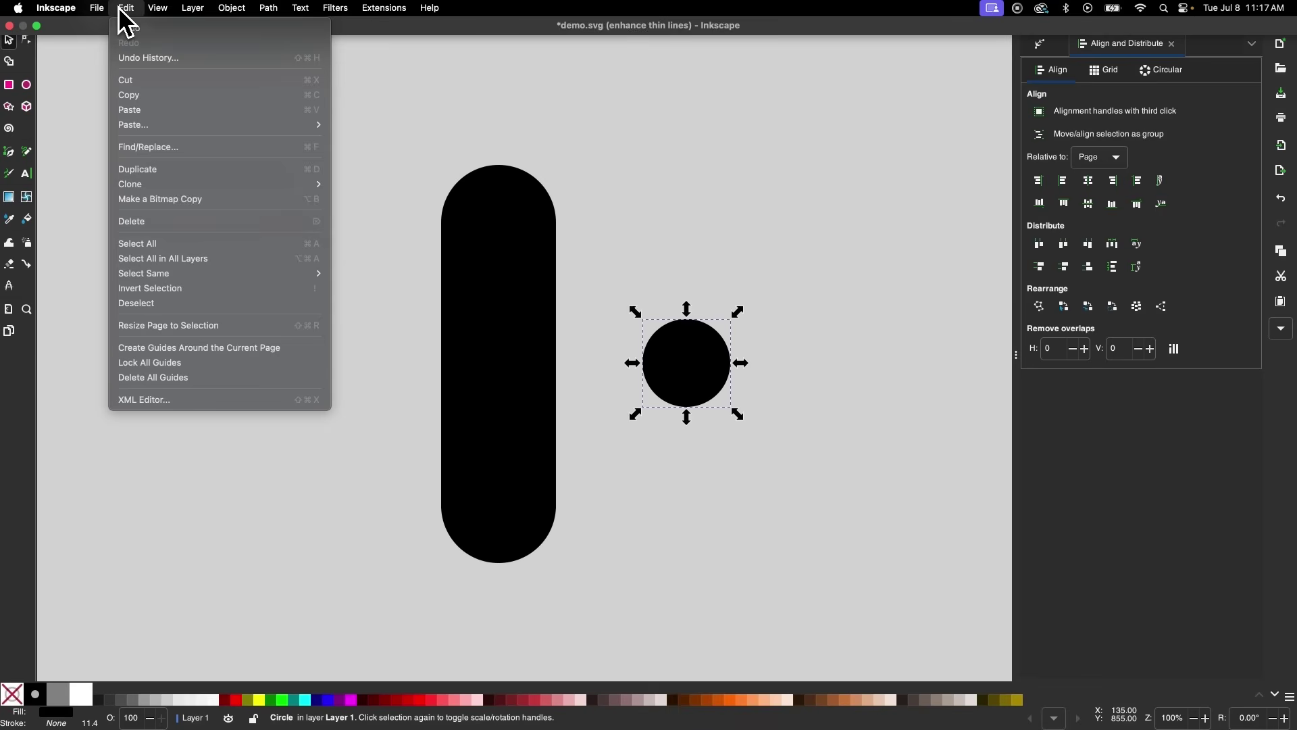
{"action": "mouse_move", "coordinate": [152, 122]}
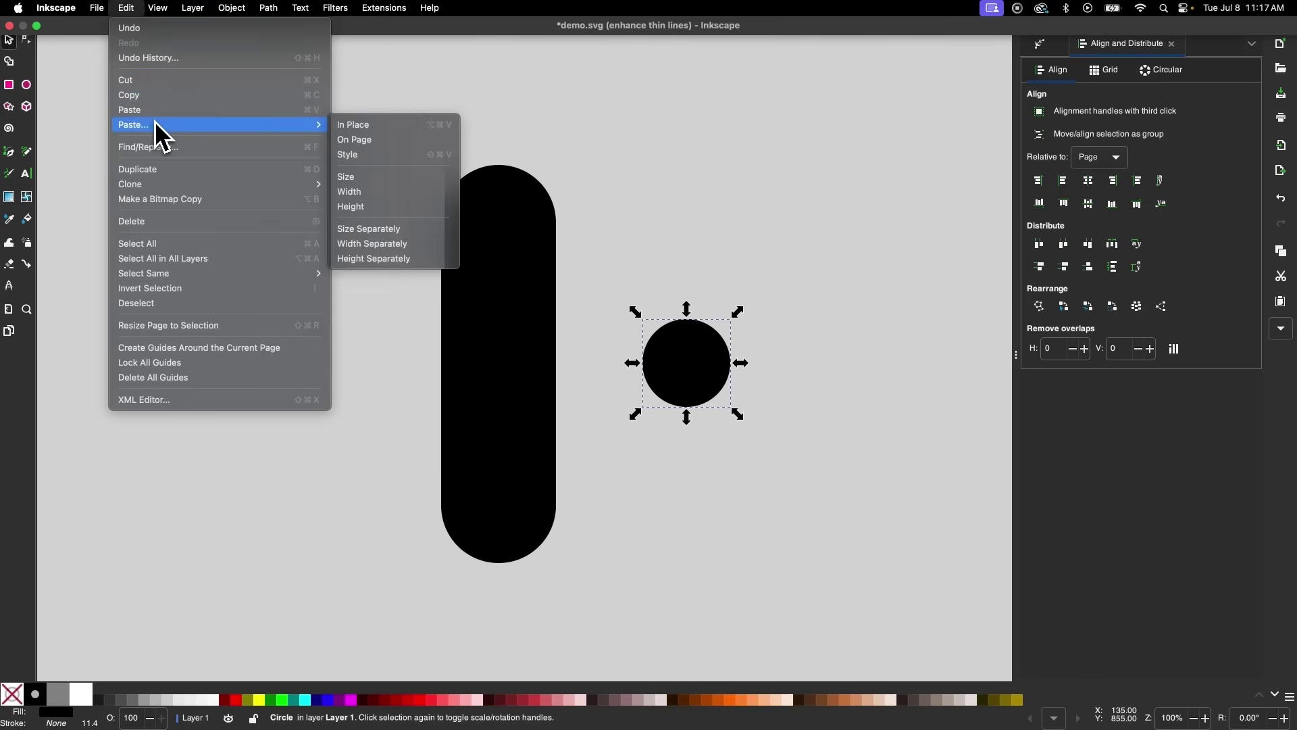
{"action": "left_click", "coordinate": [365, 195]}
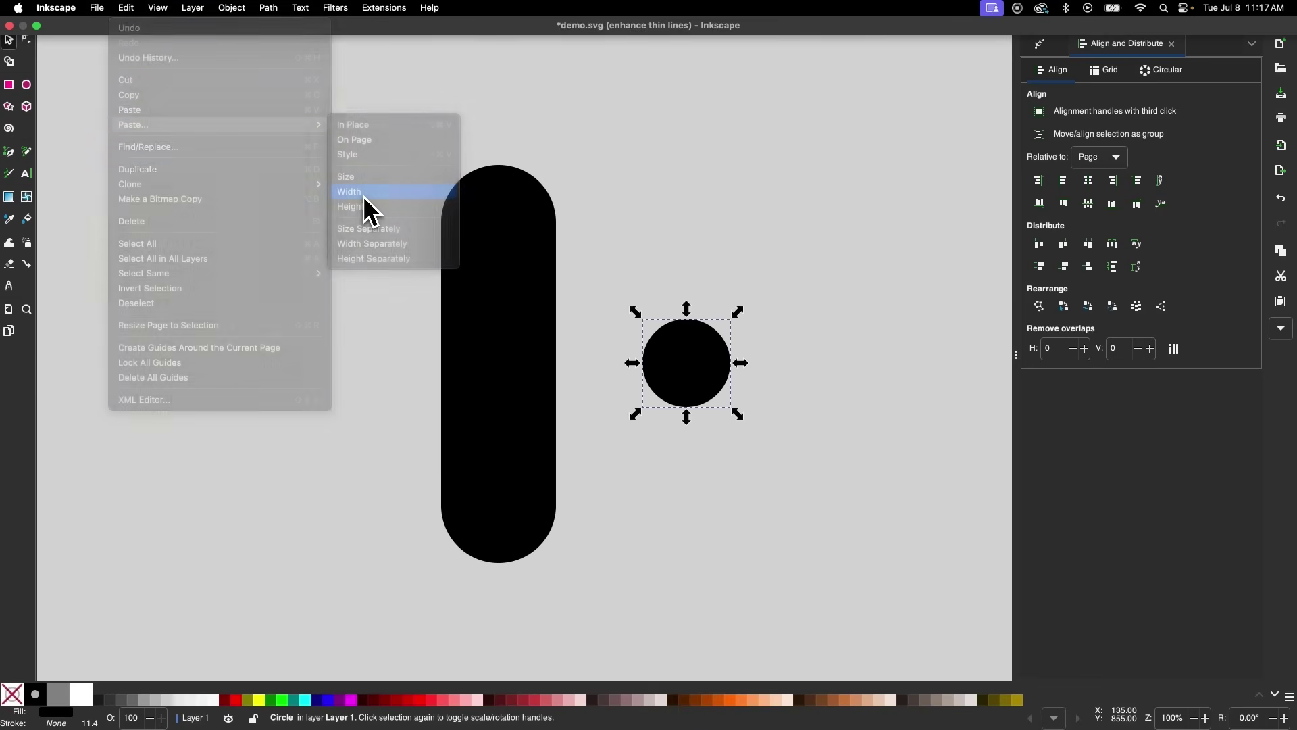
{"action": "left_click", "coordinate": [81, 694]}
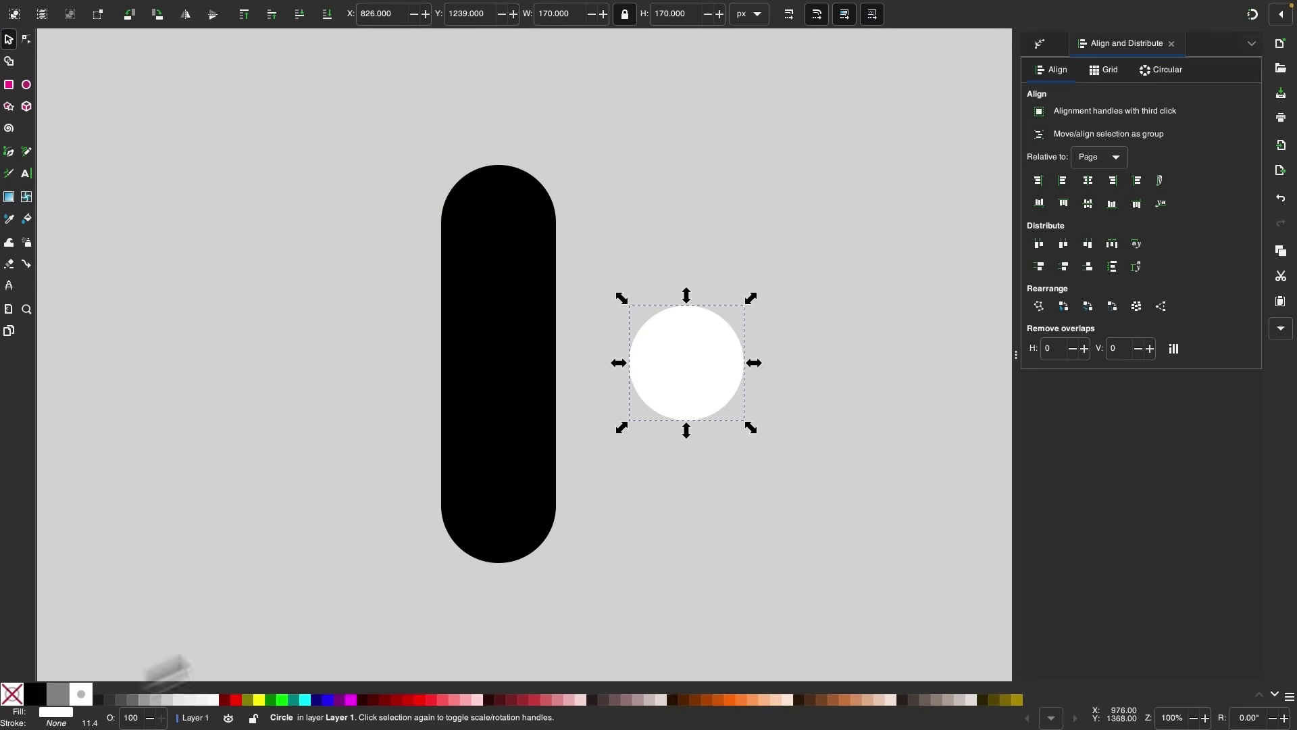
{"action": "left_click", "coordinate": [511, 250], "text": "shift"}
{"action": "left_click", "coordinate": [1087, 181]}
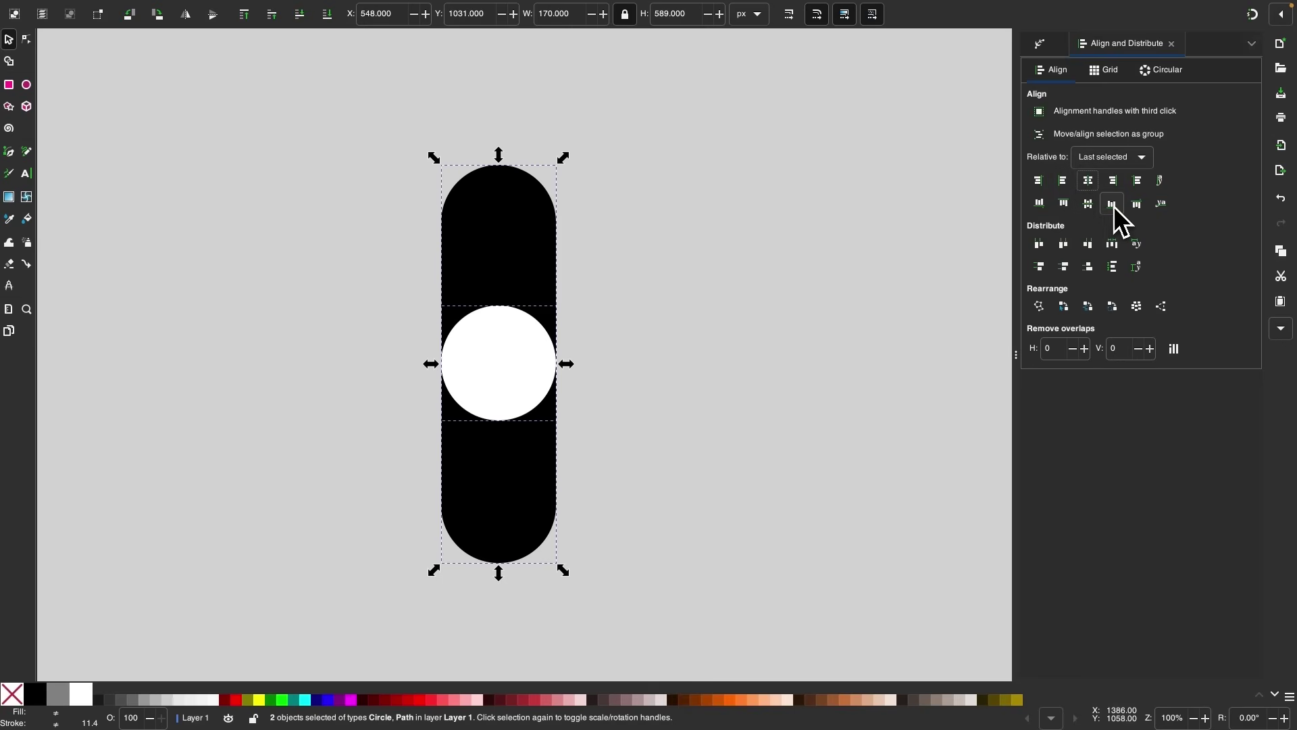
Step: Align the white circle to the pill's bottom edge and shrink it to about 40%
{"action": "left_click", "coordinate": [1112, 204]}
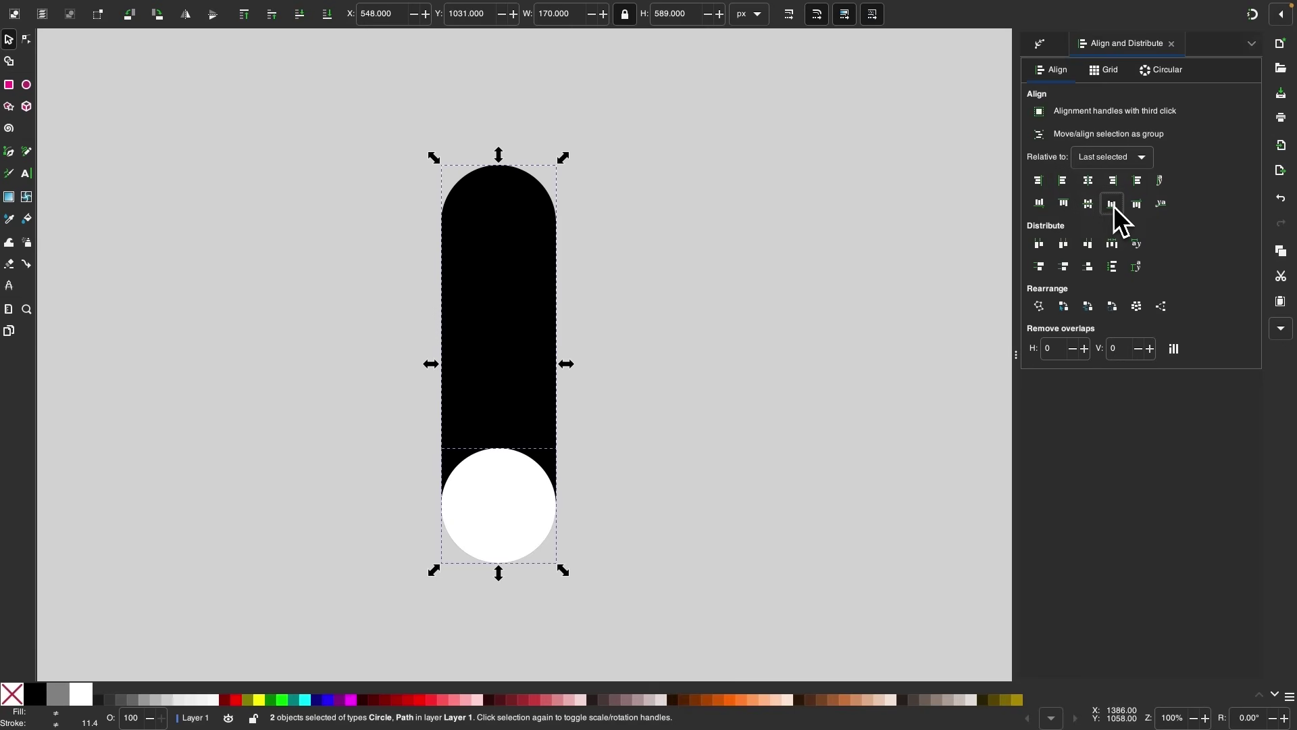
{"action": "left_click", "coordinate": [719, 383]}
{"action": "scroll", "coordinate": [559, 513], "scroll_direction": "up", "scroll_amount": 4}
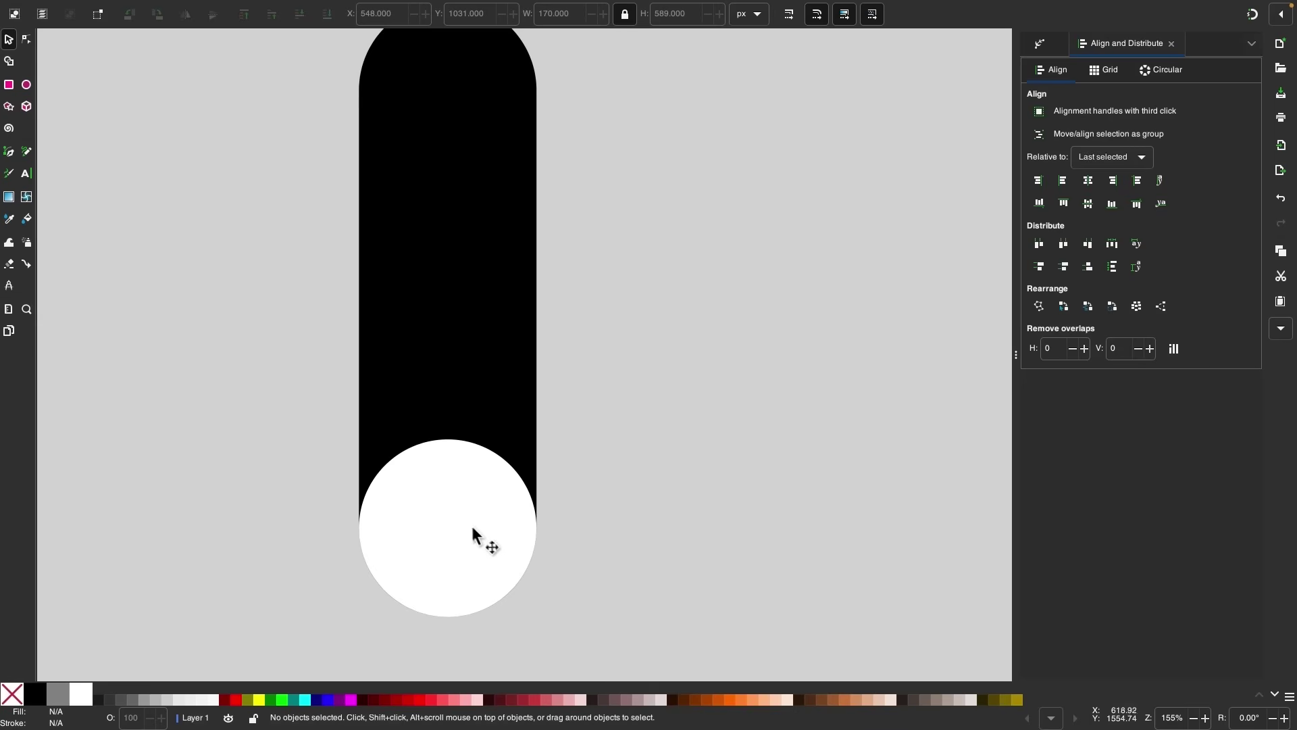
{"action": "left_click", "coordinate": [472, 527]}
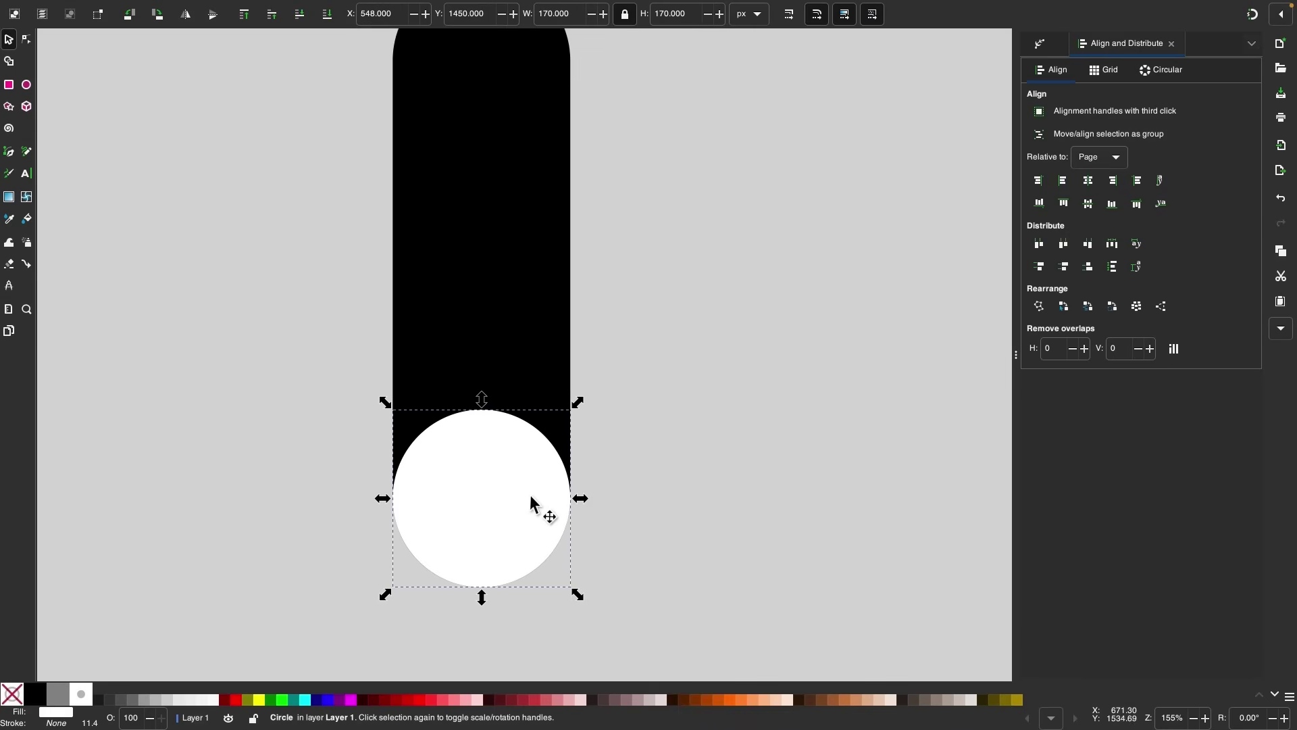
{"action": "left_click_drag", "start_coordinate": [579, 499], "coordinate": [525, 500]}
Step: Subtract the circle from the pill with Path > Difference, then nudge the holed pill down and right
{"action": "scroll", "coordinate": [524, 499], "scroll_direction": "down", "scroll_amount": 3}
{"action": "left_click_drag", "start_coordinate": [627, 613], "coordinate": [312, 193]}
{"action": "left_click", "coordinate": [269, 9]}
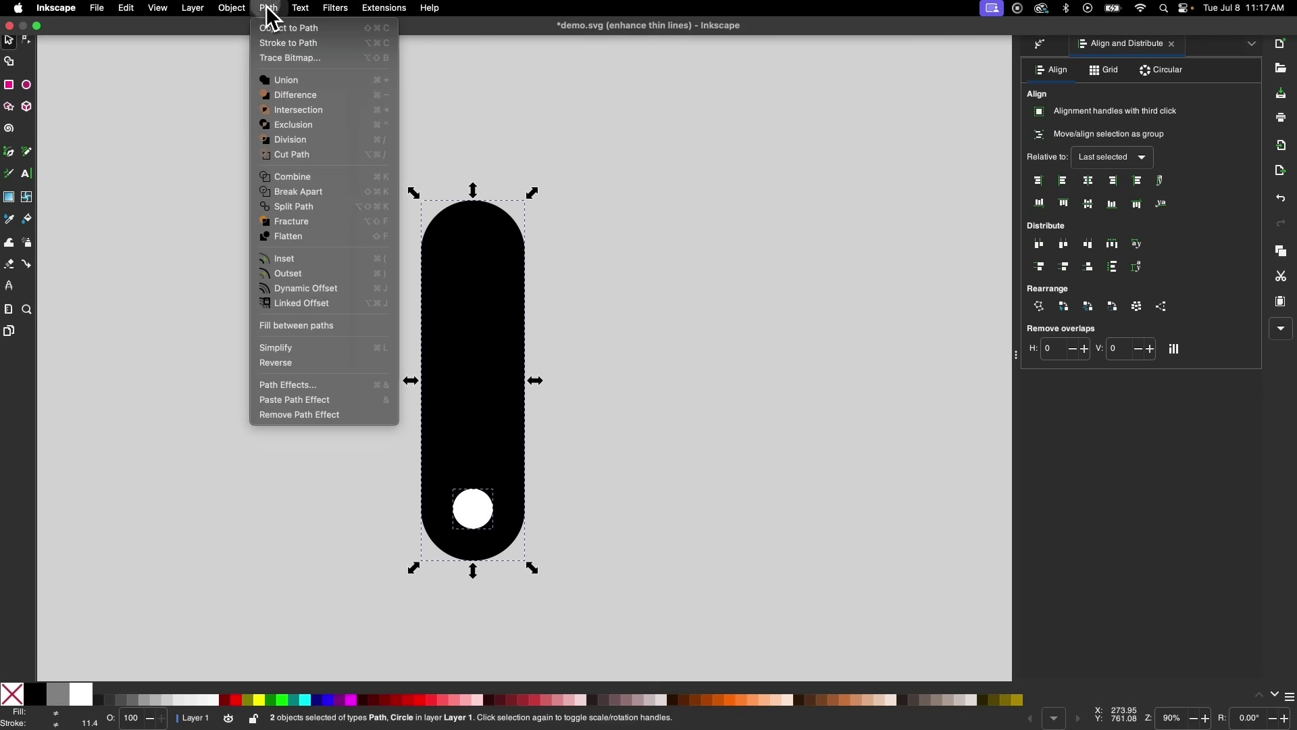
{"action": "left_click", "coordinate": [285, 95]}
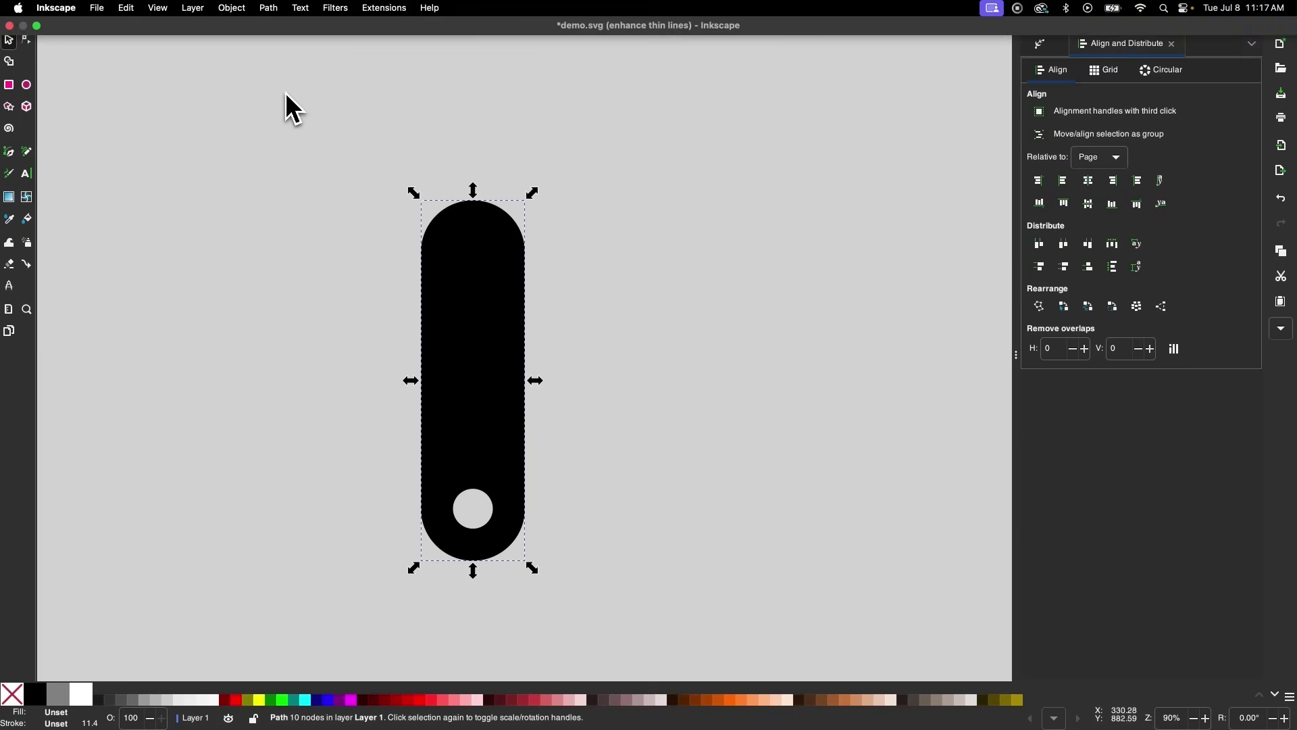
{"action": "left_click_drag", "start_coordinate": [463, 333], "coordinate": [477, 367]}
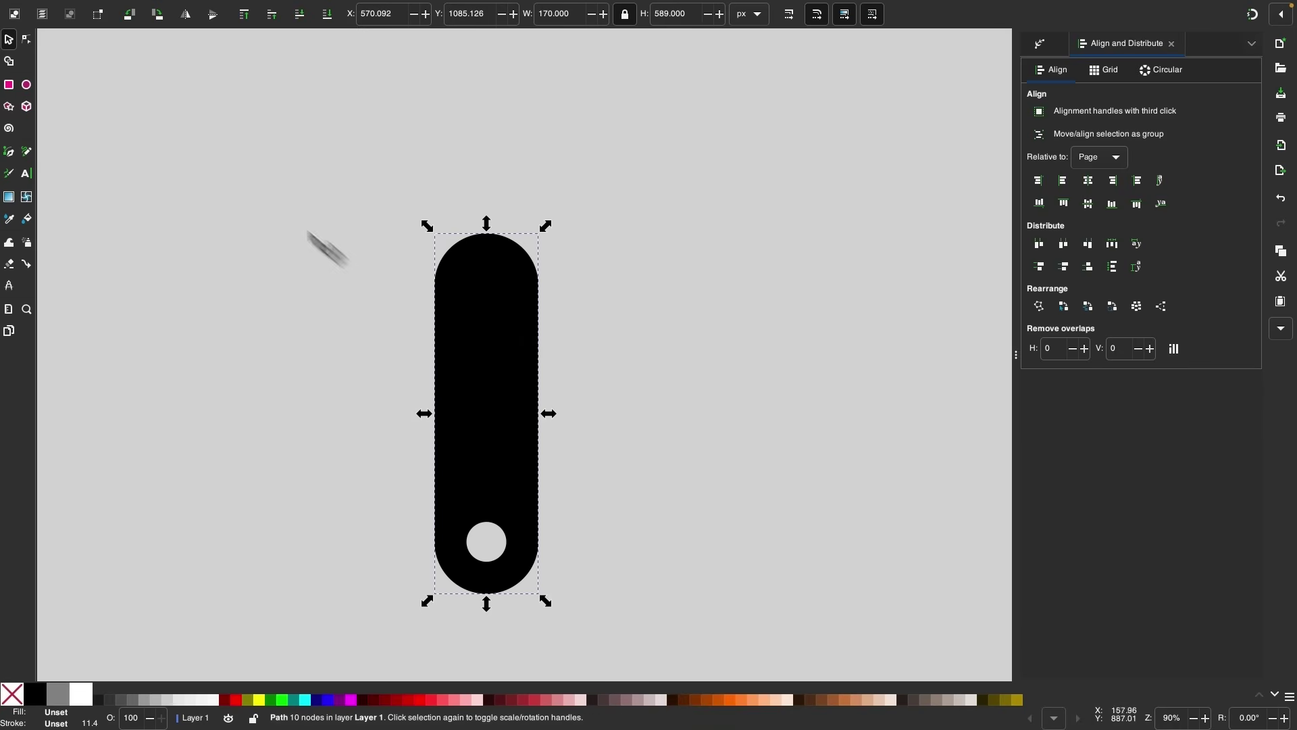
Step: Select the pill's top nodes and scale them inward to about 73% to taper the shape
{"action": "left_click", "coordinate": [26, 39]}
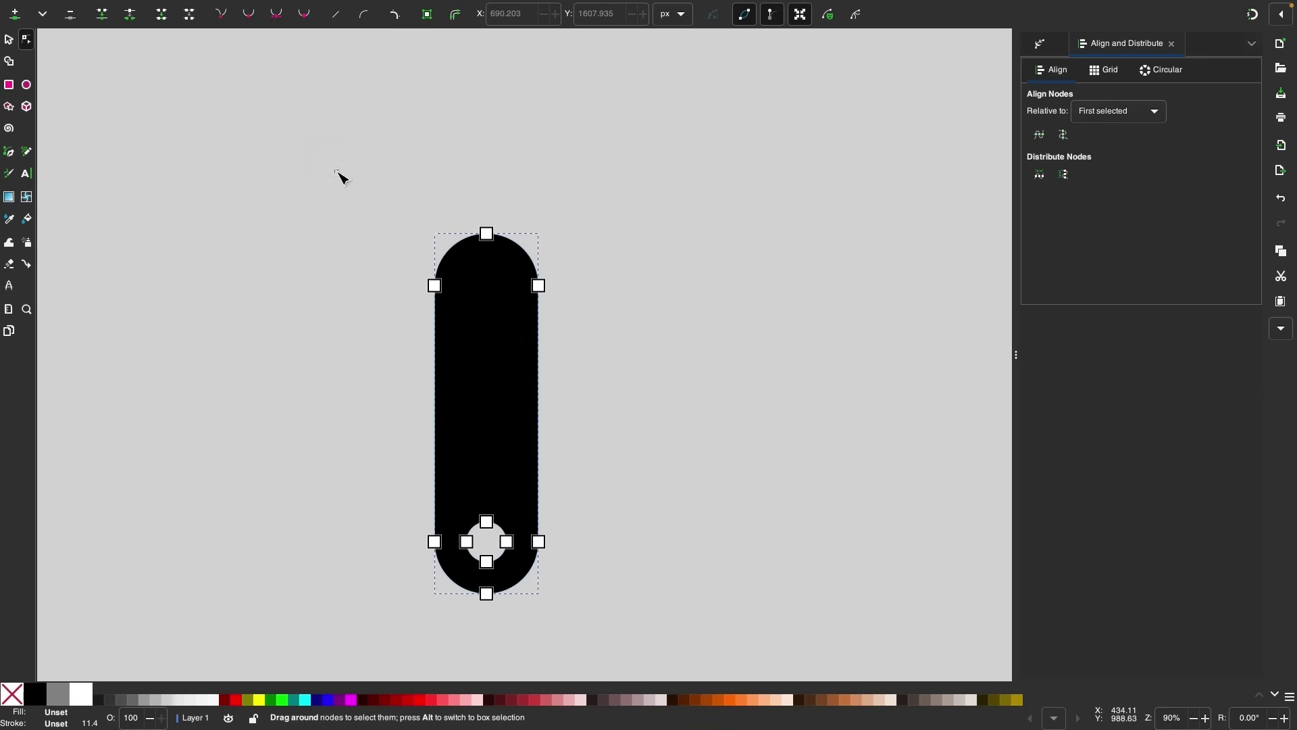
{"action": "left_click_drag", "start_coordinate": [334, 169], "coordinate": [533, 241]}
{"action": "scroll", "coordinate": [612, 203], "scroll_direction": "up", "scroll_amount": 1}
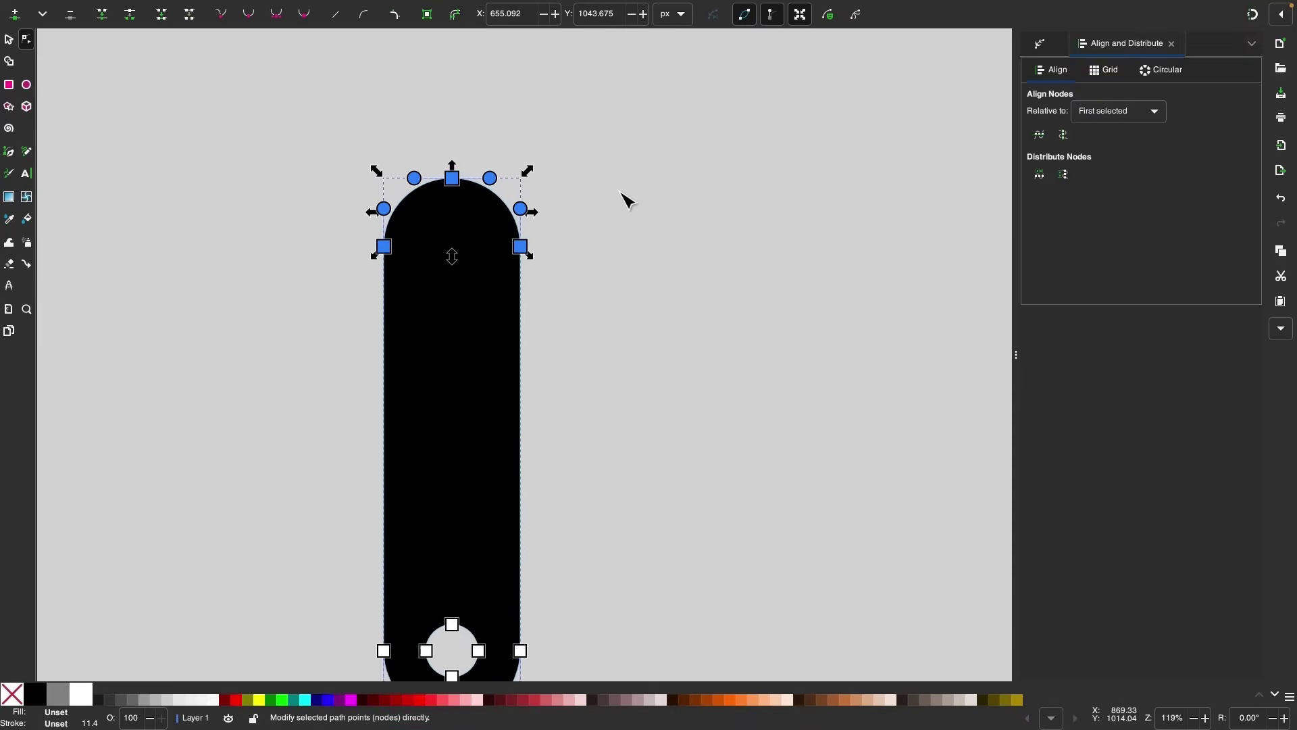
{"action": "scroll", "coordinate": [622, 197], "scroll_direction": "left", "scroll_amount": 2}
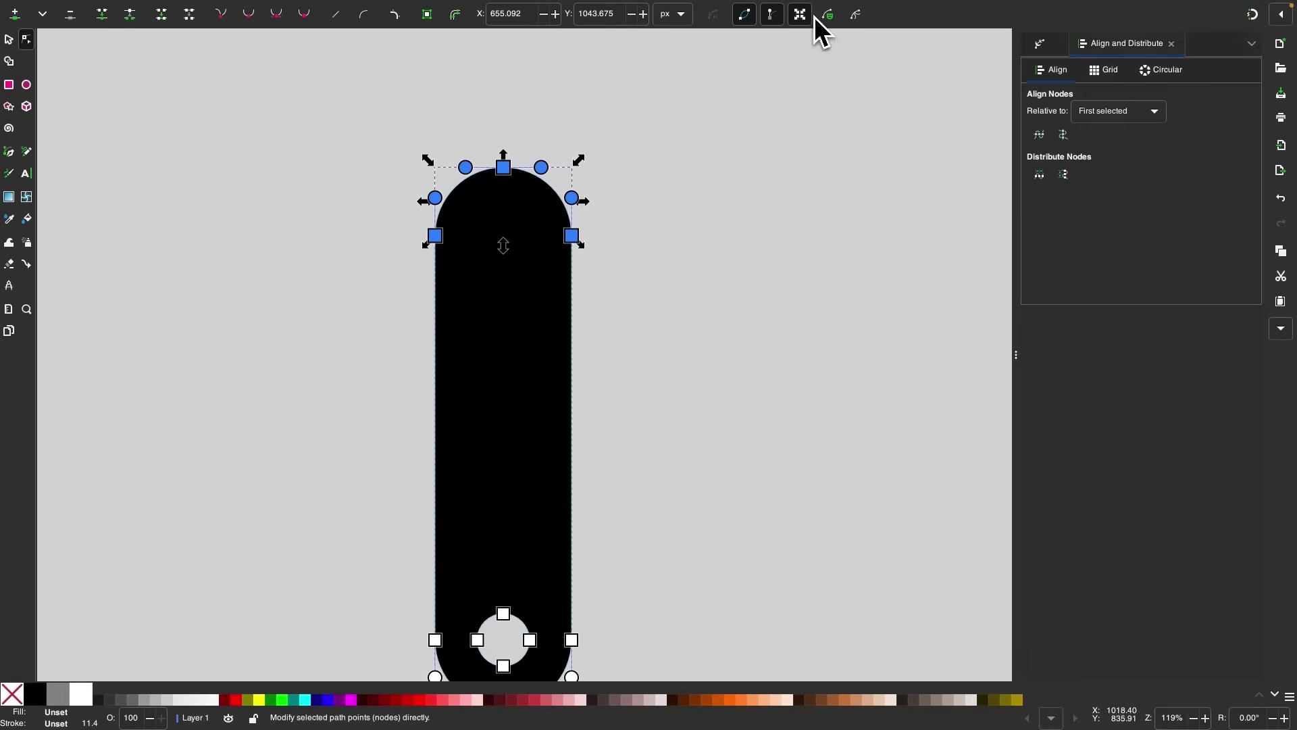
{"action": "scroll", "coordinate": [737, 150], "scroll_direction": "up", "scroll_amount": 3}
{"action": "scroll", "coordinate": [738, 150], "scroll_direction": "left", "scroll_amount": 1}
{"action": "scroll", "coordinate": [738, 150], "scroll_direction": "up", "scroll_amount": 2}
{"action": "scroll", "coordinate": [738, 150], "scroll_direction": "right", "scroll_amount": 1}
{"action": "scroll", "coordinate": [738, 156], "scroll_direction": "down", "scroll_amount": 3}
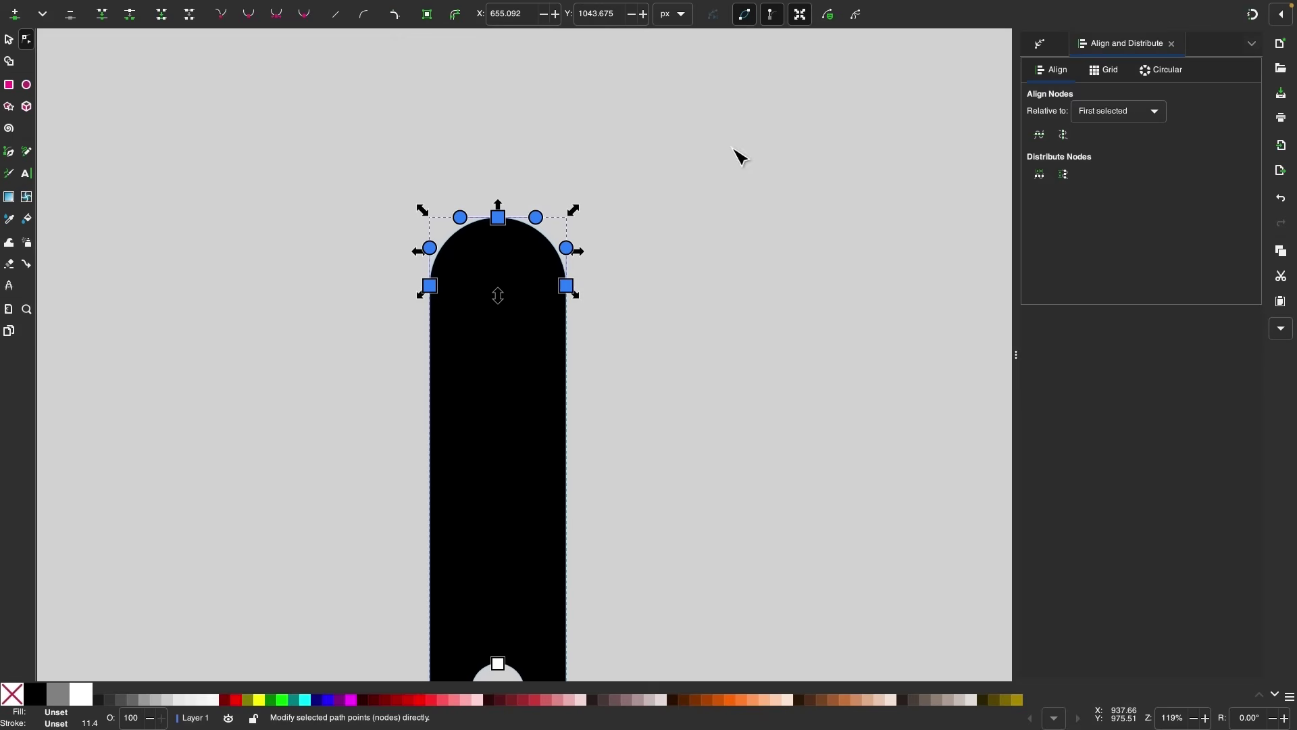
{"action": "scroll", "coordinate": [738, 156], "scroll_direction": "up", "scroll_amount": 1}
{"action": "scroll", "coordinate": [662, 209], "scroll_direction": "left", "scroll_amount": 1}
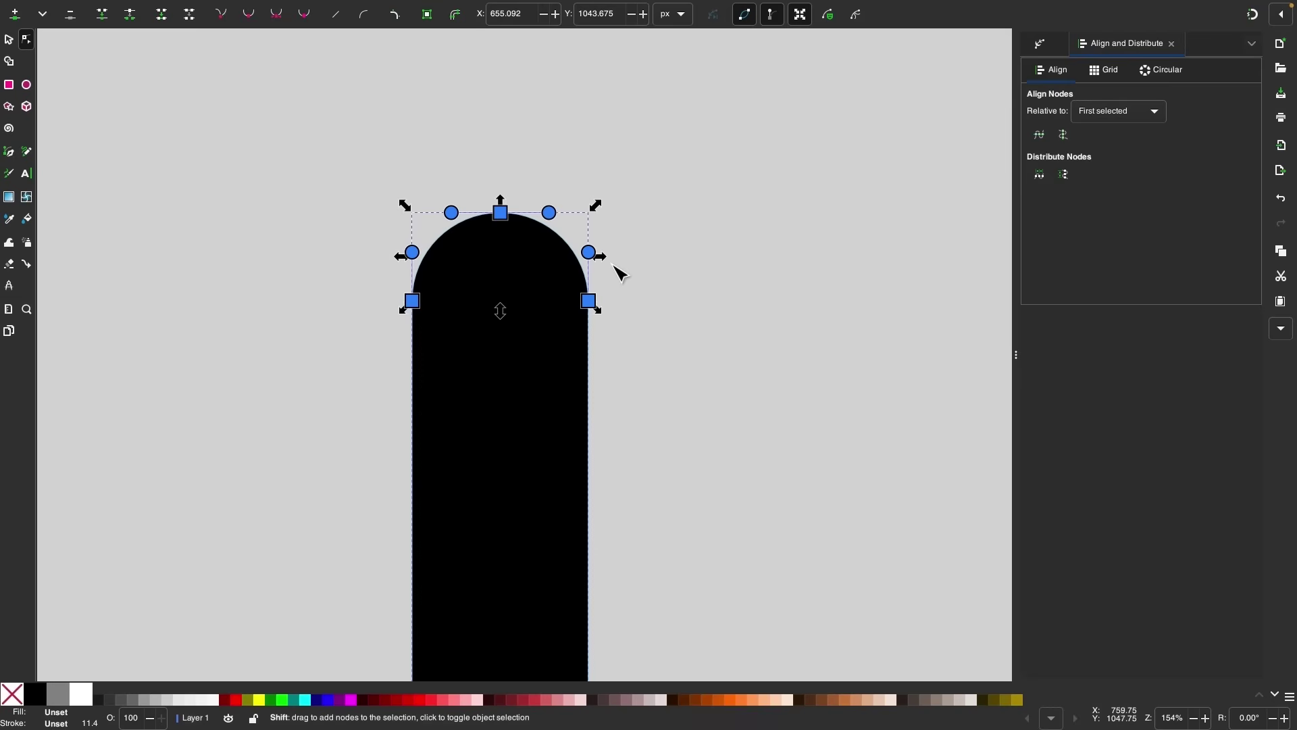
{"action": "left_click_drag", "start_coordinate": [613, 268], "coordinate": [588, 270]}
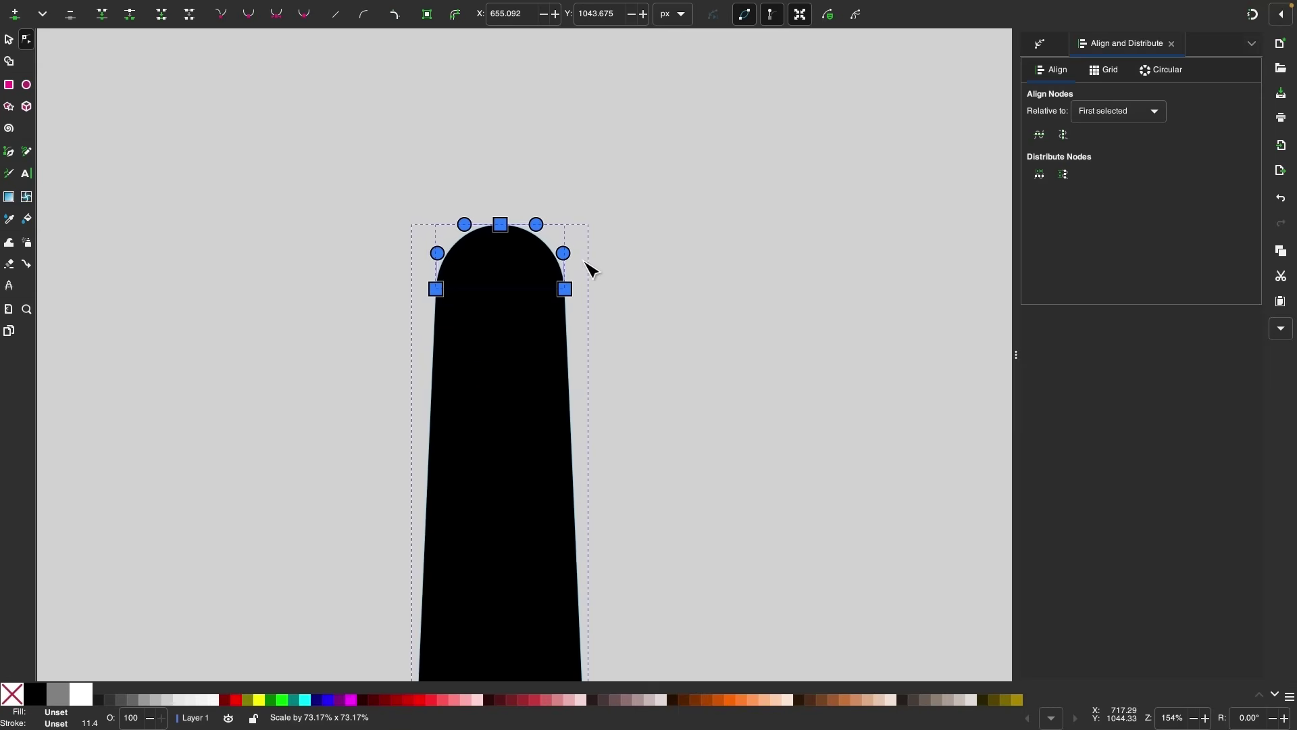
Step: Fit the tapered 170.2 × 661.5 px handle in view and shift it slightly left
{"action": "key", "text": "1"}
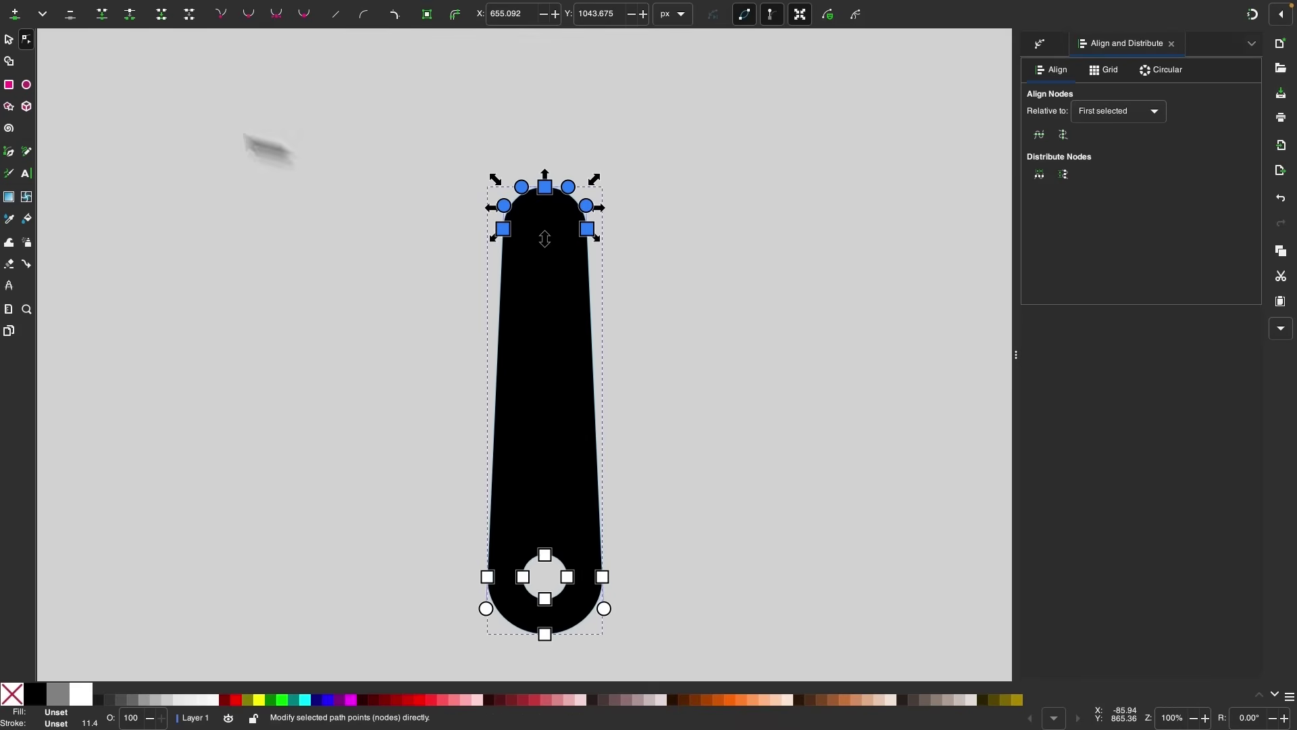
{"action": "left_click", "coordinate": [10, 39]}
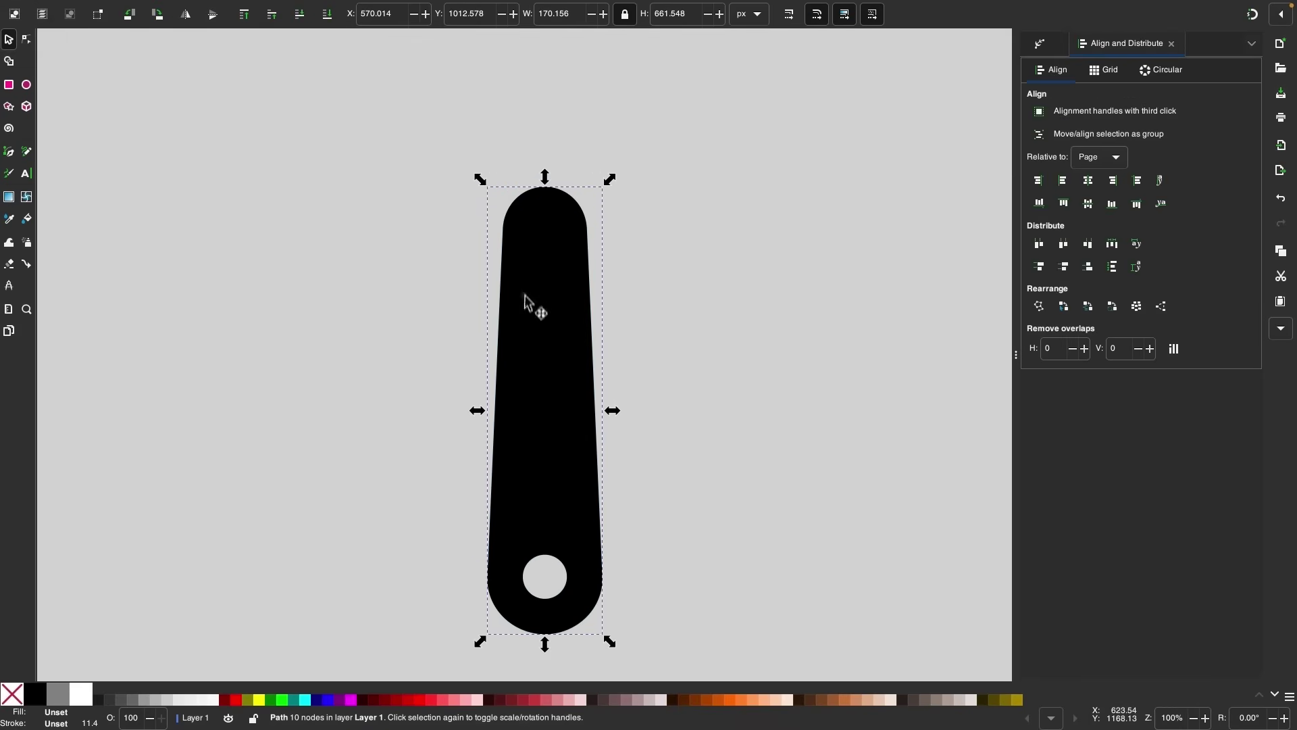
{"action": "left_click_drag", "start_coordinate": [524, 298], "coordinate": [498, 302]}
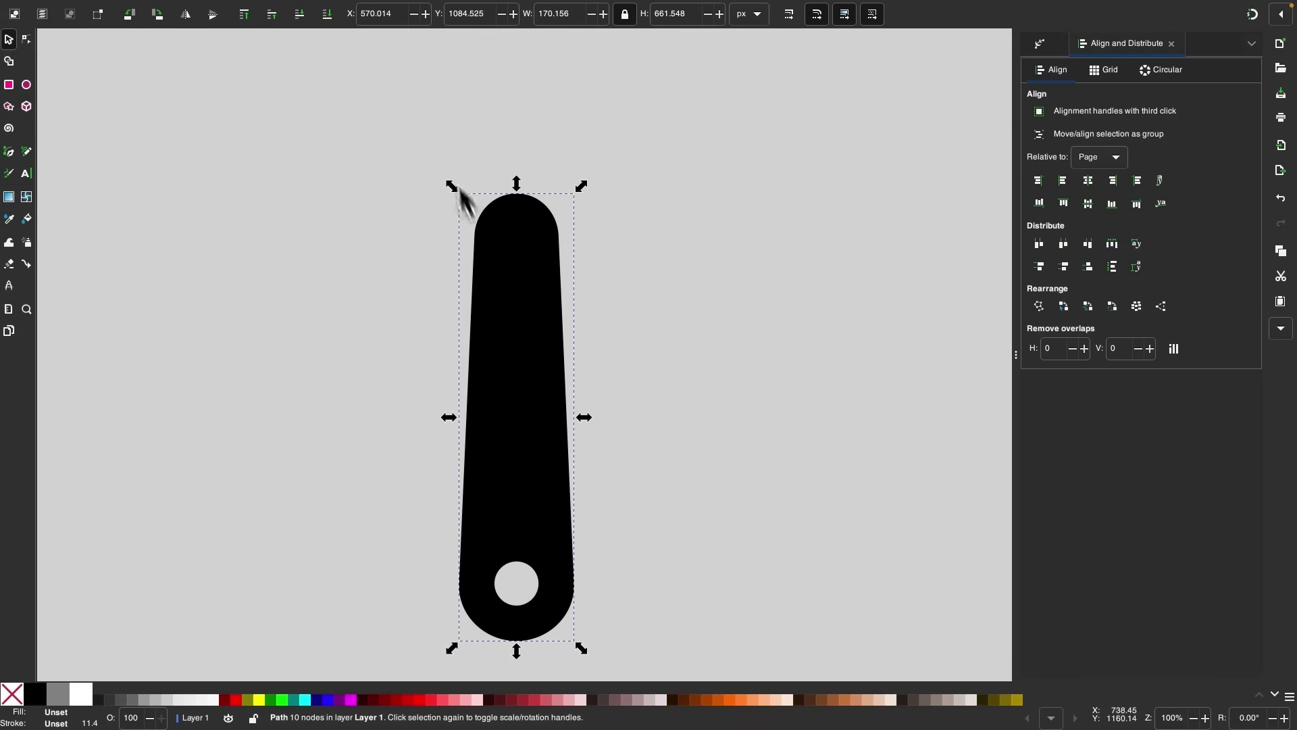
Step: Draw a black circle above the tapered handle
{"action": "left_click", "coordinate": [686, 271]}
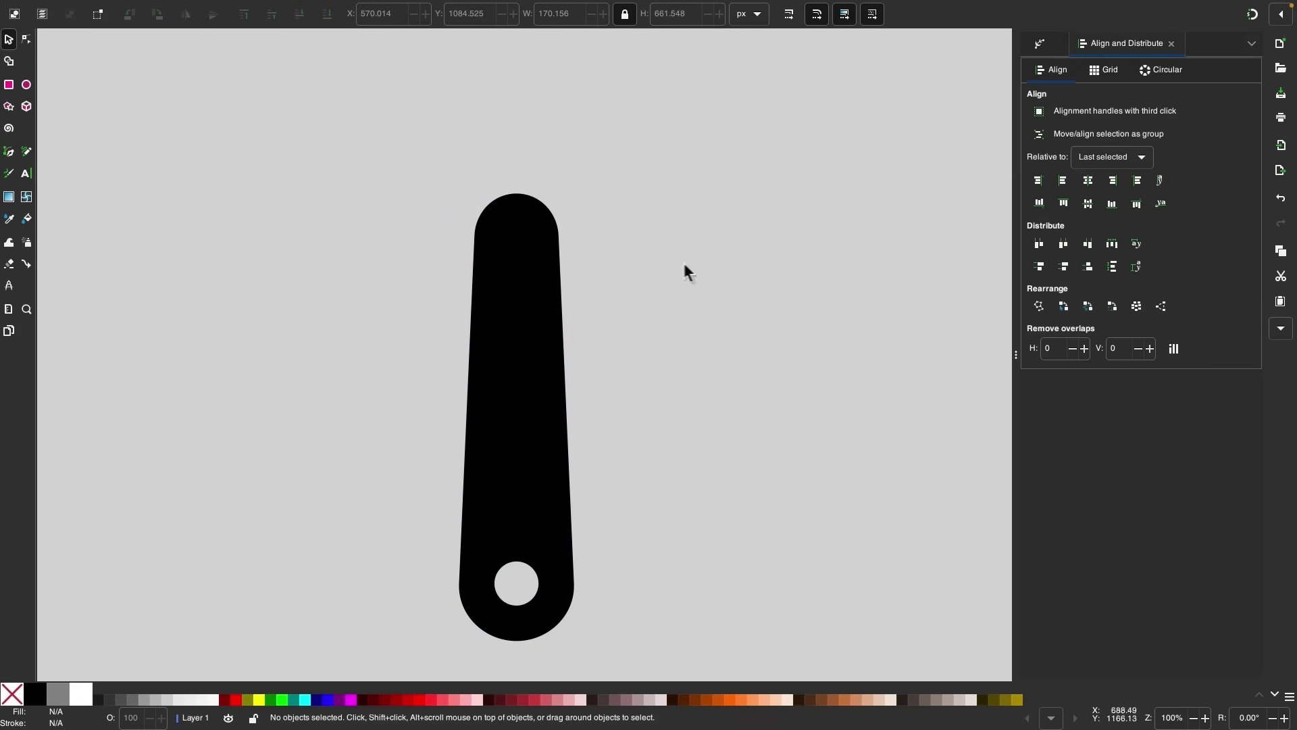
{"action": "left_click", "coordinate": [27, 88]}
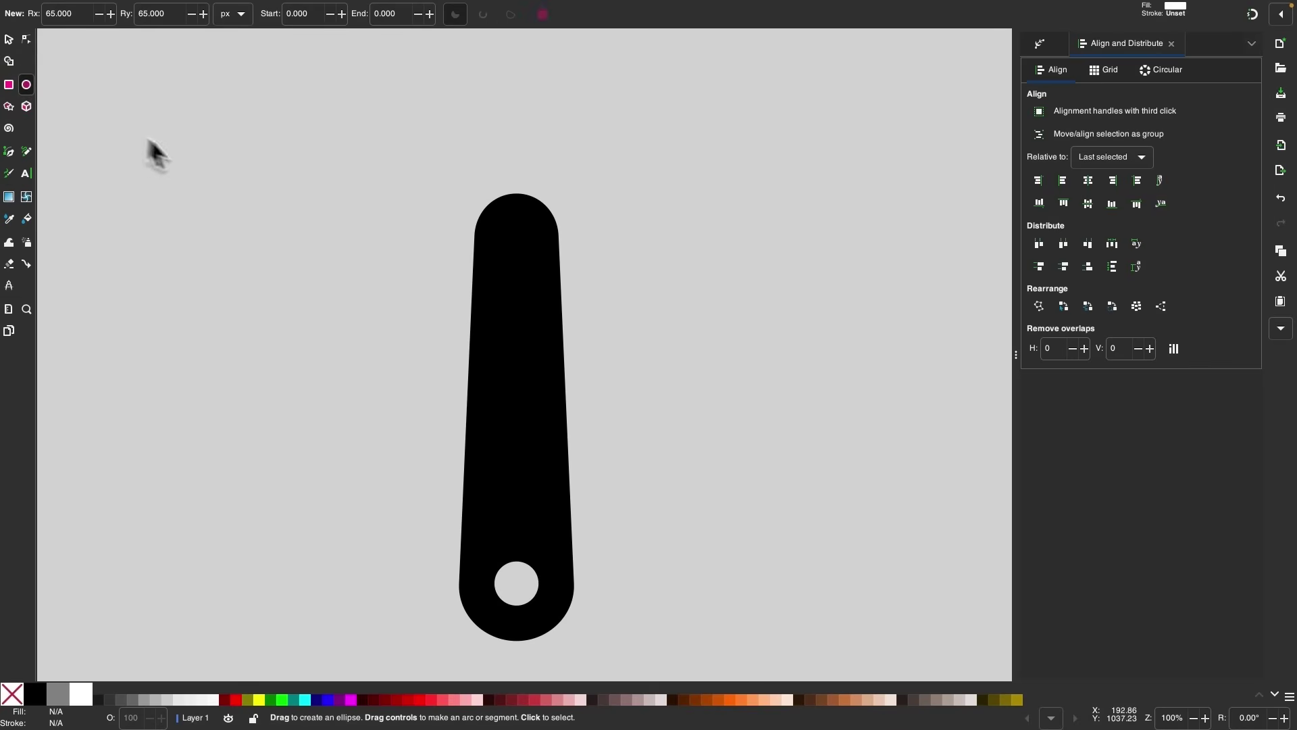
{"action": "left_click", "coordinate": [39, 695]}
{"action": "scroll", "coordinate": [796, 186], "scroll_direction": "right", "scroll_amount": 2}
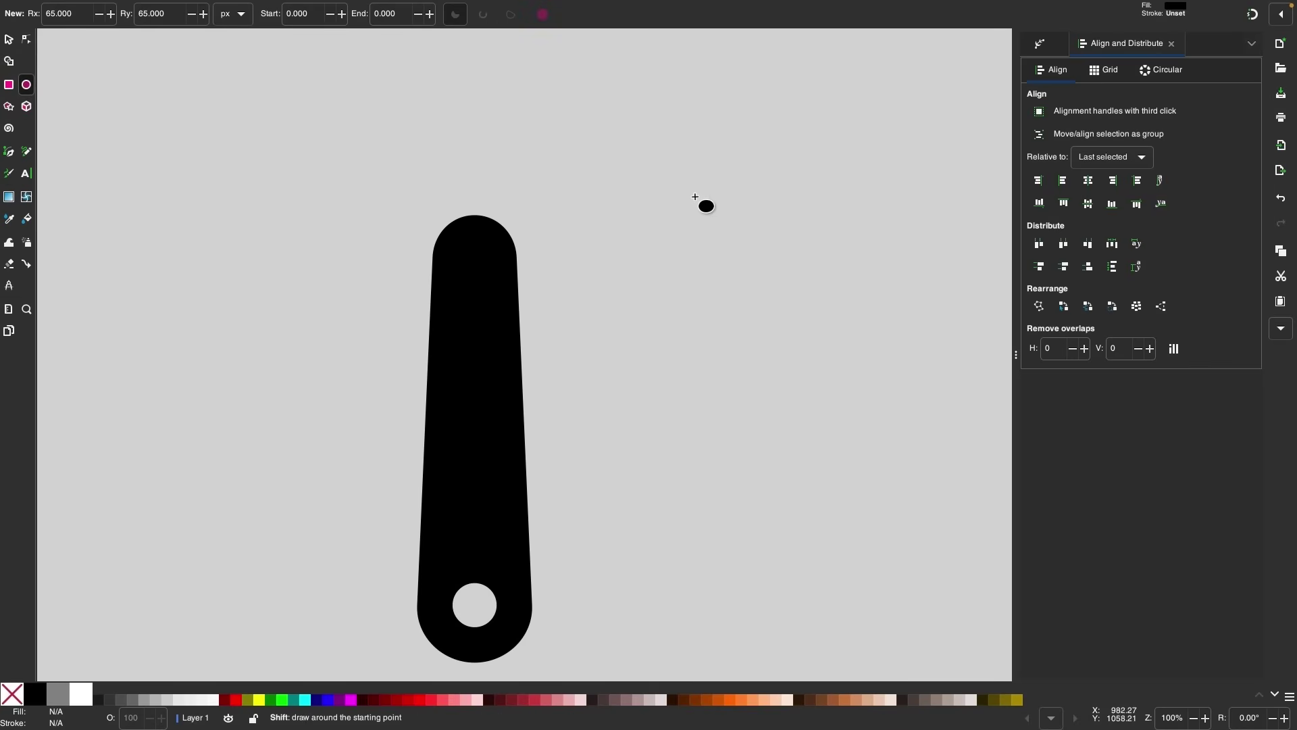
{"action": "left_click_drag", "start_coordinate": [695, 197], "coordinate": [775, 274]}
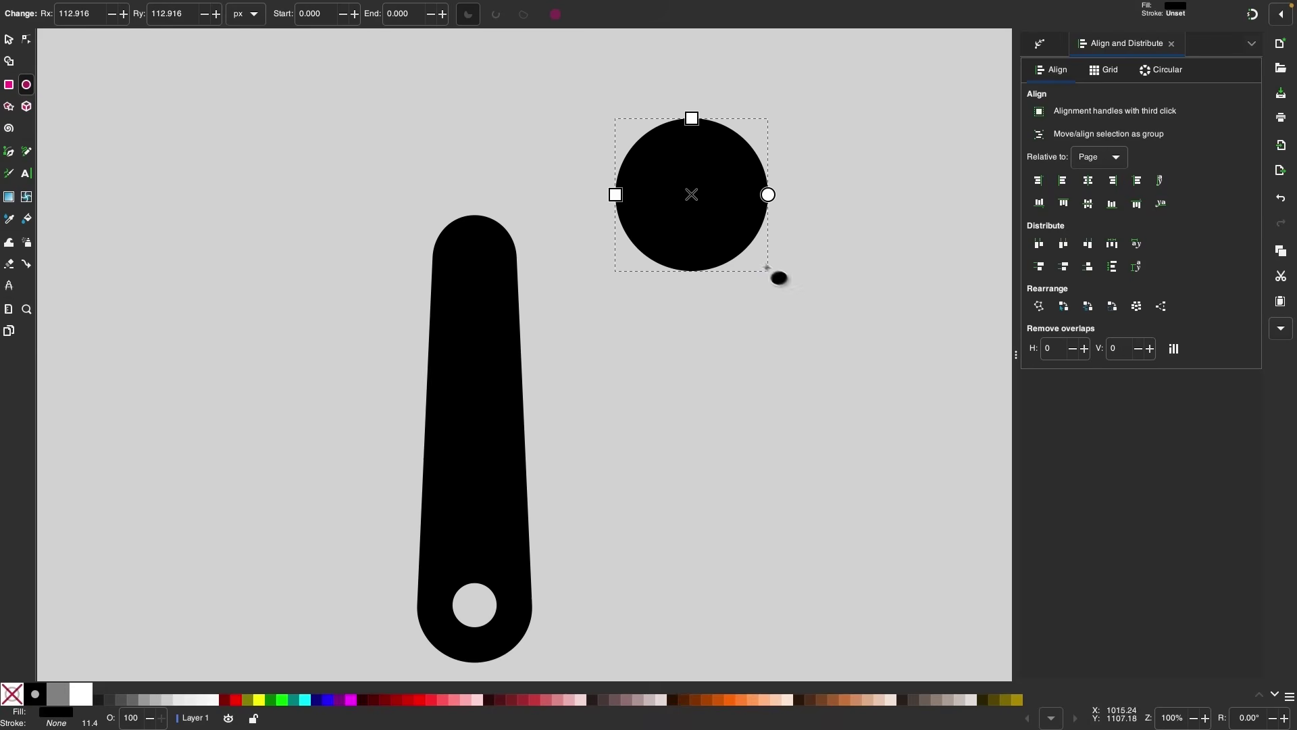
Step: Move the circle onto the handle top and centre them on the vertical axis
{"action": "left_click", "coordinate": [9, 39]}
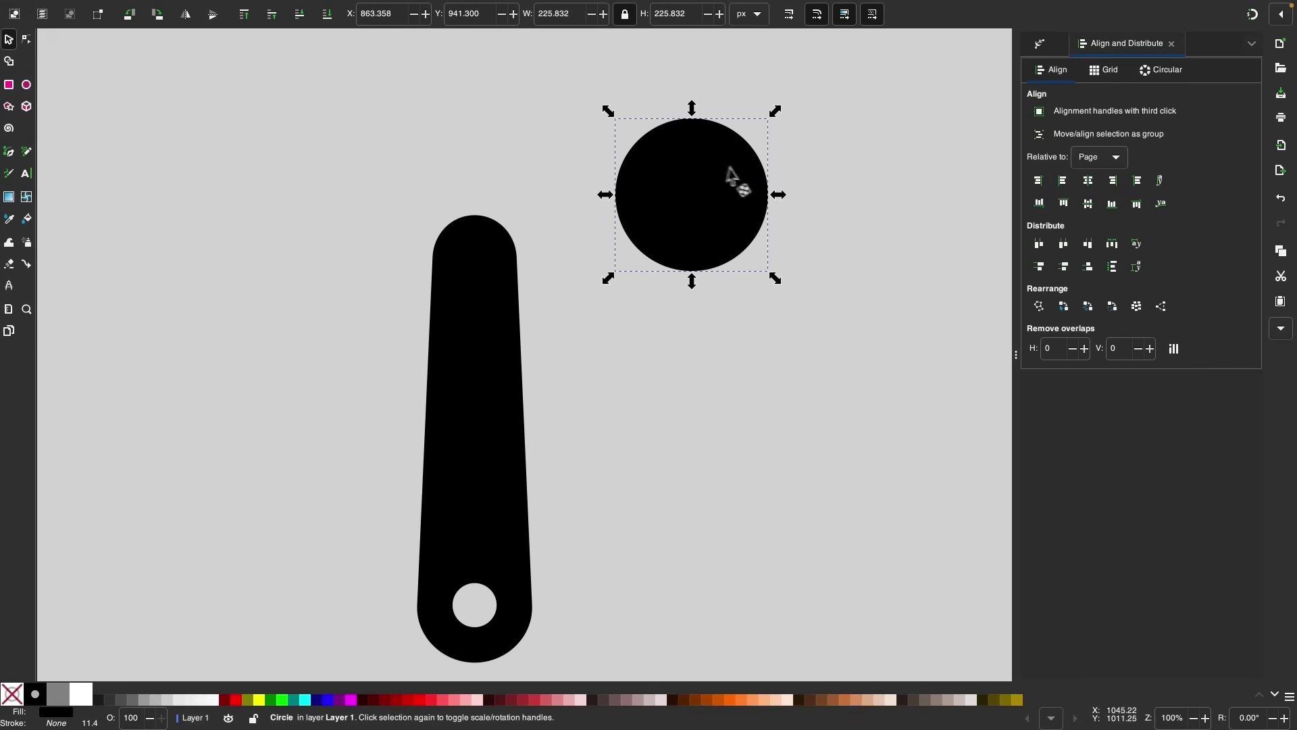
{"action": "left_click_drag", "start_coordinate": [733, 173], "coordinate": [514, 180]}
{"action": "scroll", "coordinate": [662, 326], "scroll_direction": "down", "scroll_amount": 1, "text": "ctrl"}
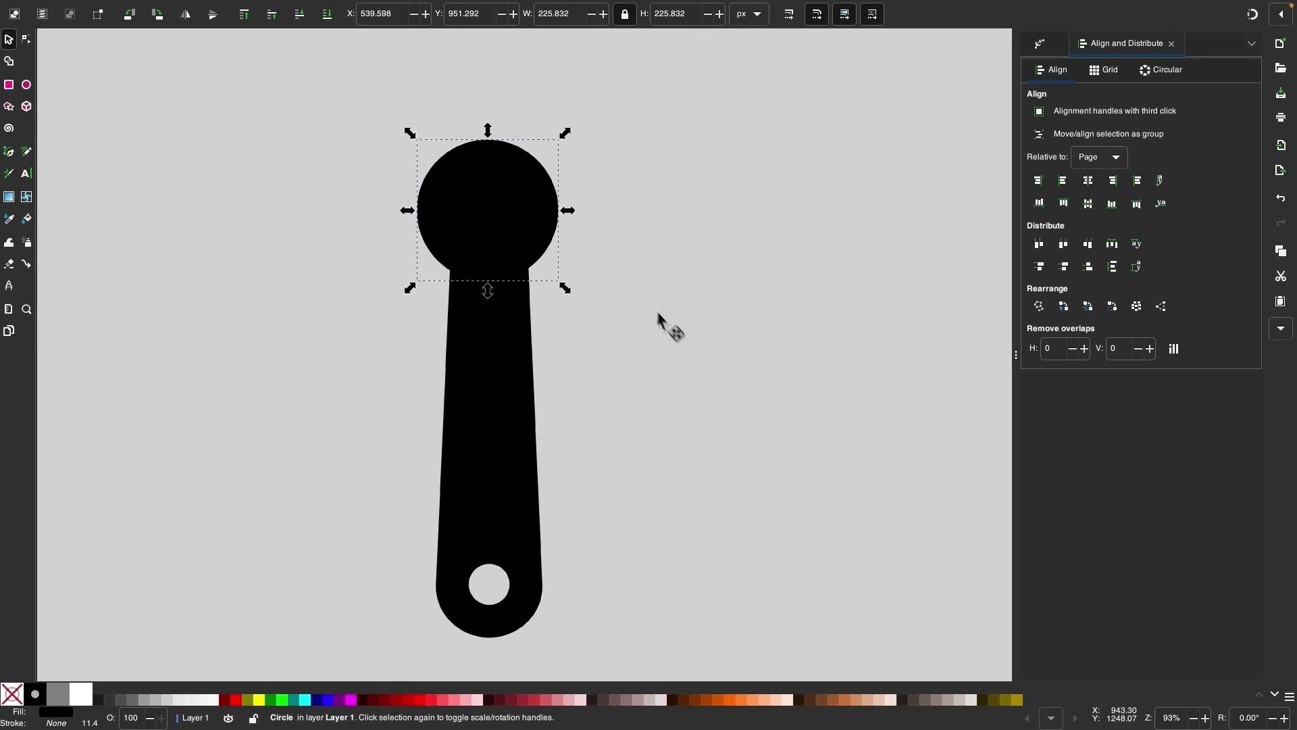
{"action": "left_click_drag", "start_coordinate": [629, 629], "coordinate": [299, 113]}
{"action": "left_click", "coordinate": [1088, 181]}
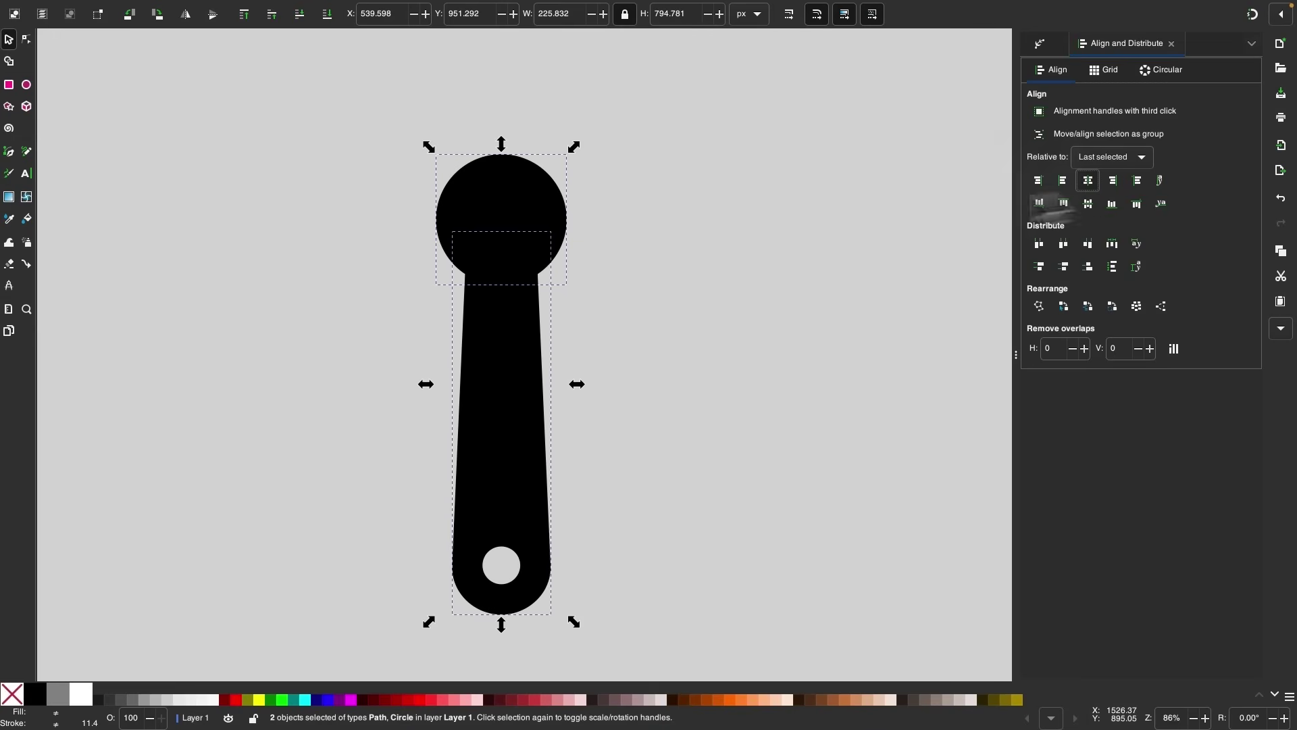
{"action": "left_click", "coordinate": [654, 250]}
Step: Enlarge the circle to about 257 px wide and move circle and handle down together
{"action": "scroll", "coordinate": [521, 202], "scroll_direction": "up", "scroll_amount": 1}
{"action": "left_click", "coordinate": [544, 228]}
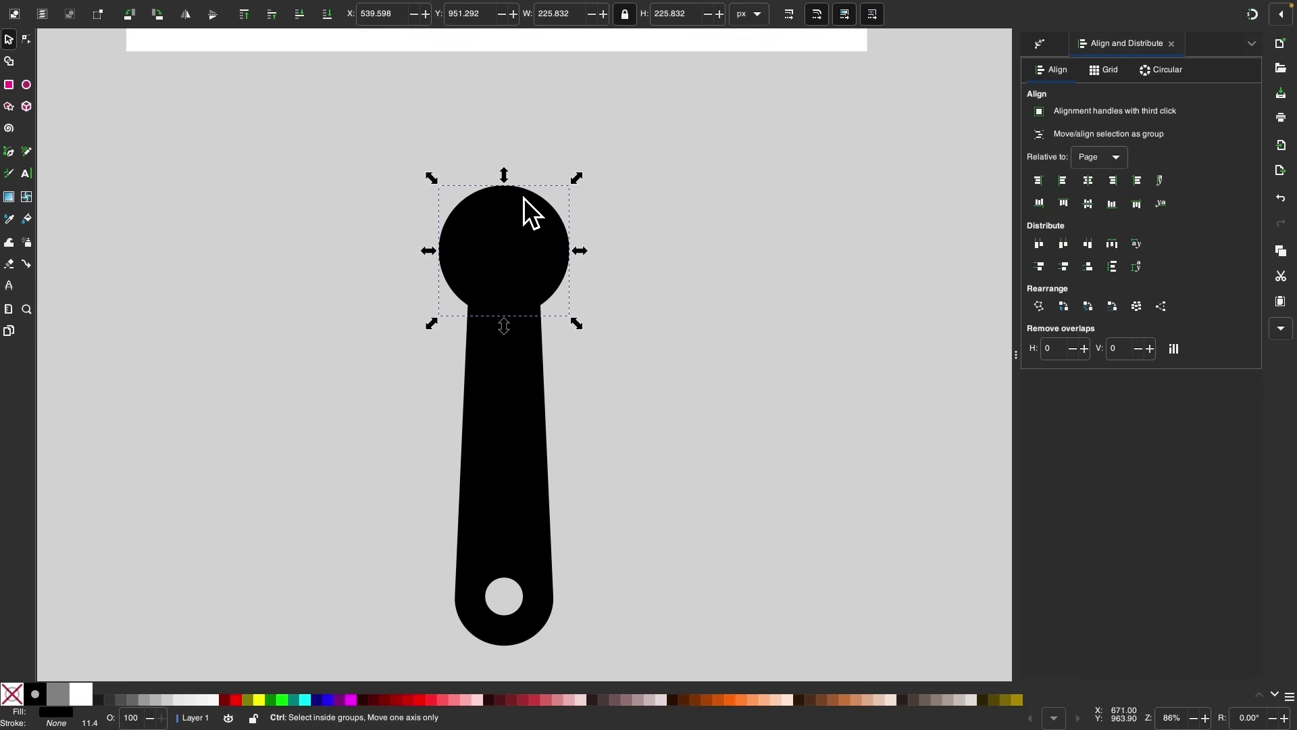
{"action": "mouse_move", "coordinate": [504, 175]}
{"action": "left_mouse_down"}
{"action": "mouse_move", "coordinate": [509, 133]}
{"action": "mouse_move", "coordinate": [510, 169]}
{"action": "left_mouse_up"}
{"action": "scroll", "coordinate": [610, 335], "scroll_direction": "down", "scroll_amount": 5}
{"action": "scroll", "coordinate": [603, 324], "scroll_direction": "down", "scroll_amount": 1}
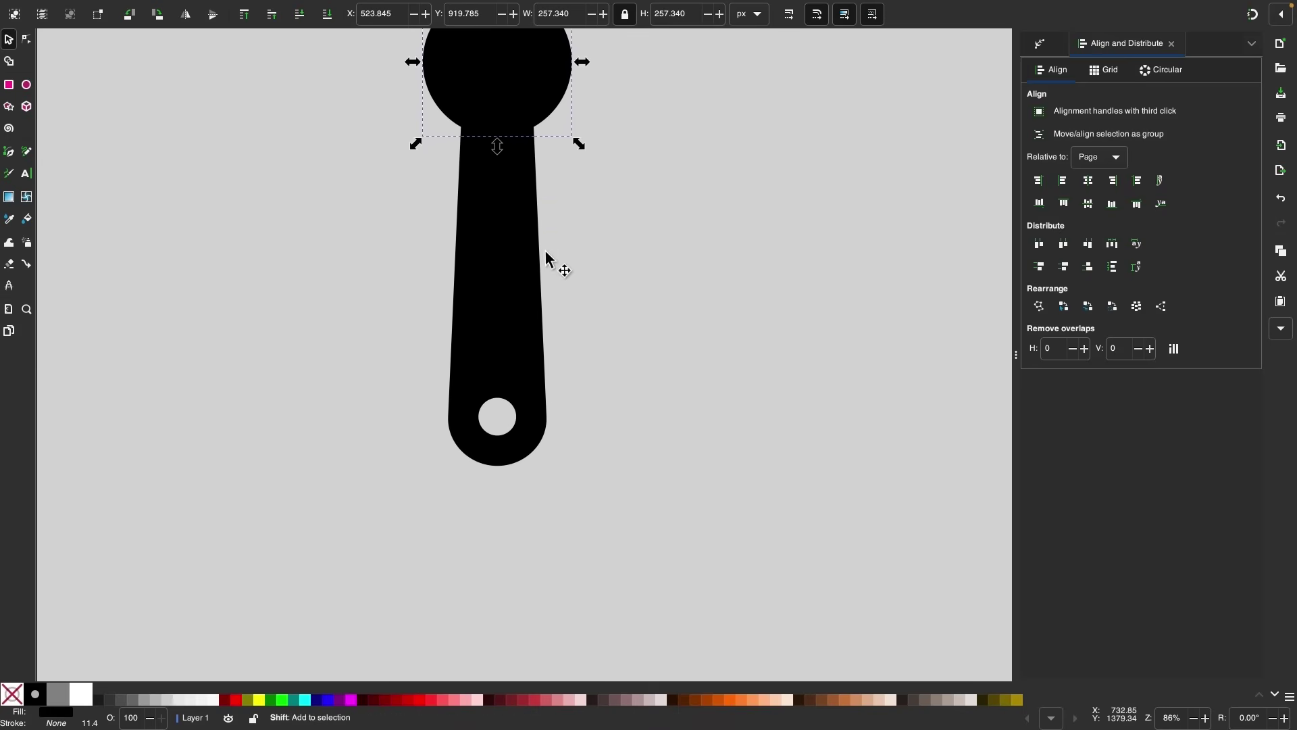
{"action": "left_click", "coordinate": [534, 232], "text": "shift"}
{"action": "left_click_drag", "start_coordinate": [522, 215], "coordinate": [520, 335]}
{"action": "left_click", "coordinate": [686, 224]}
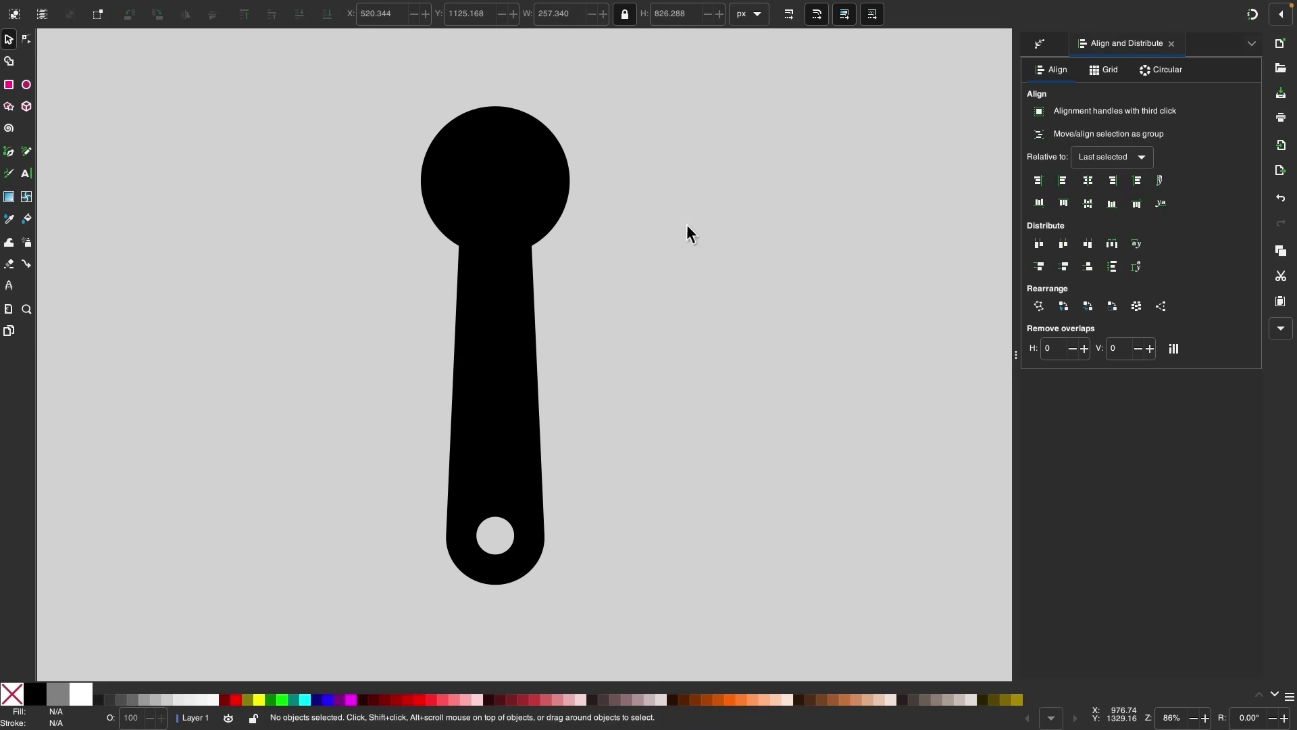
{"action": "scroll", "coordinate": [686, 224], "scroll_direction": "up", "scroll_amount": 2}
{"action": "scroll", "coordinate": [636, 218], "scroll_direction": "up", "scroll_amount": 2}
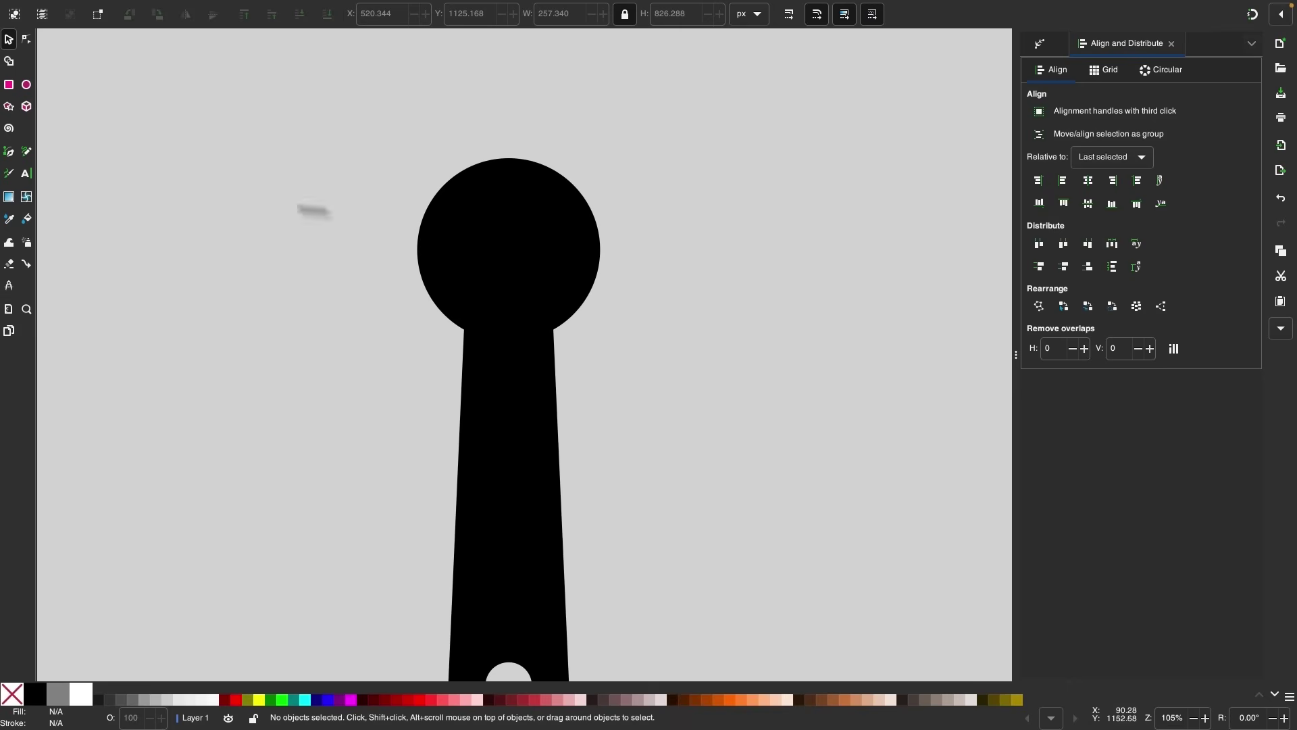
Step: Draw a white 6-corner polygon from the black circle's centre, then select it with the circle
{"action": "left_click", "coordinate": [12, 109]}
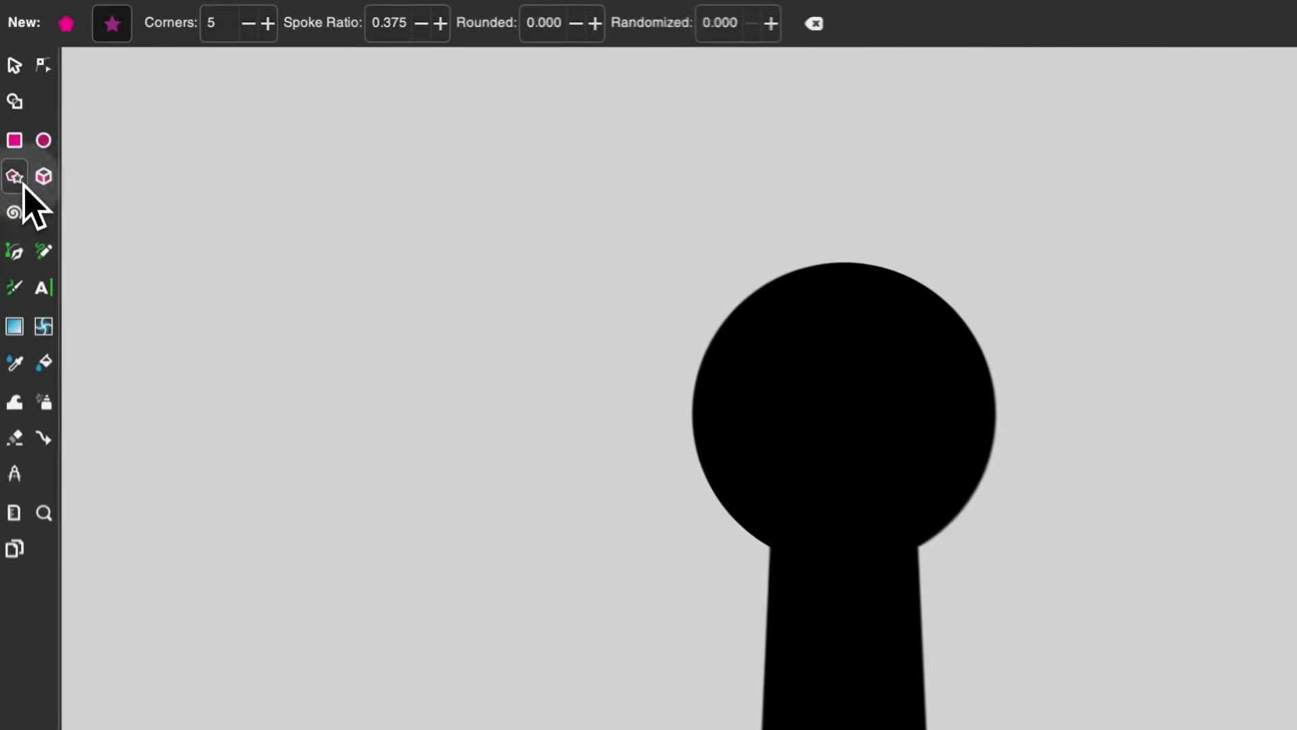
{"action": "left_click", "coordinate": [70, 25]}
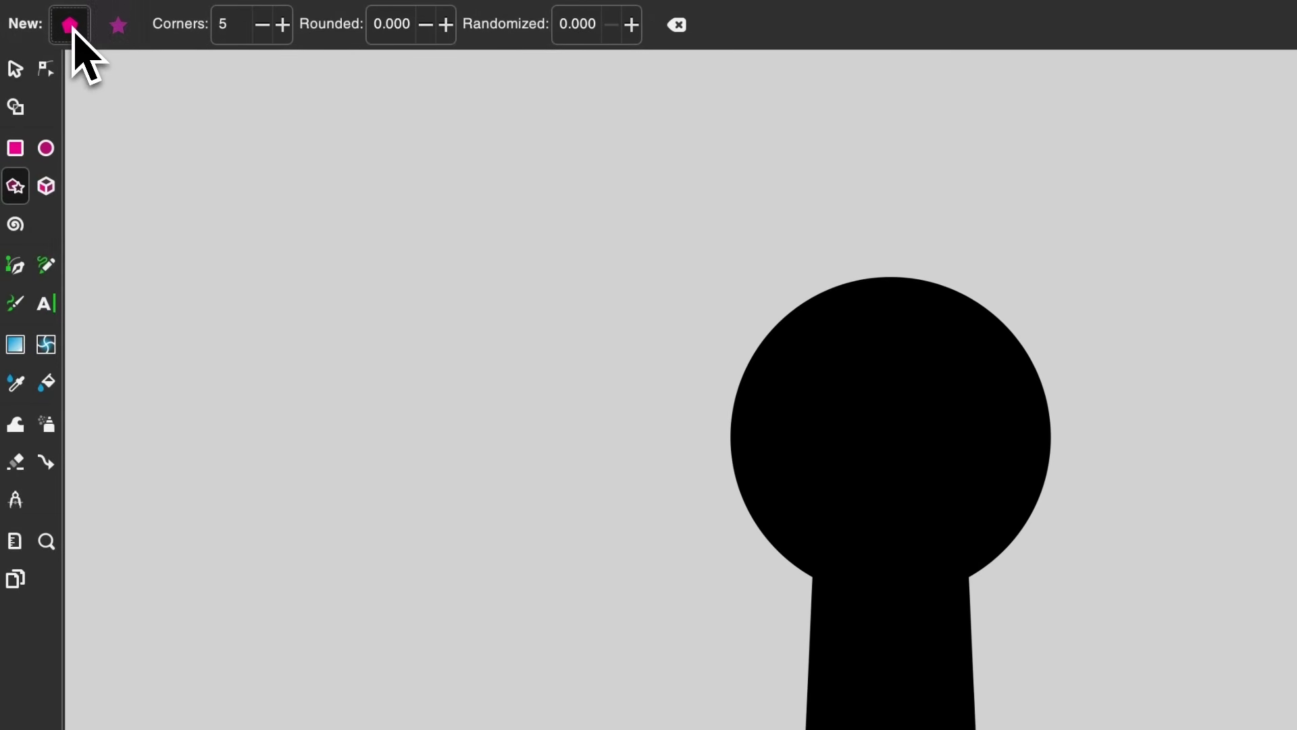
{"action": "left_click", "coordinate": [282, 25]}
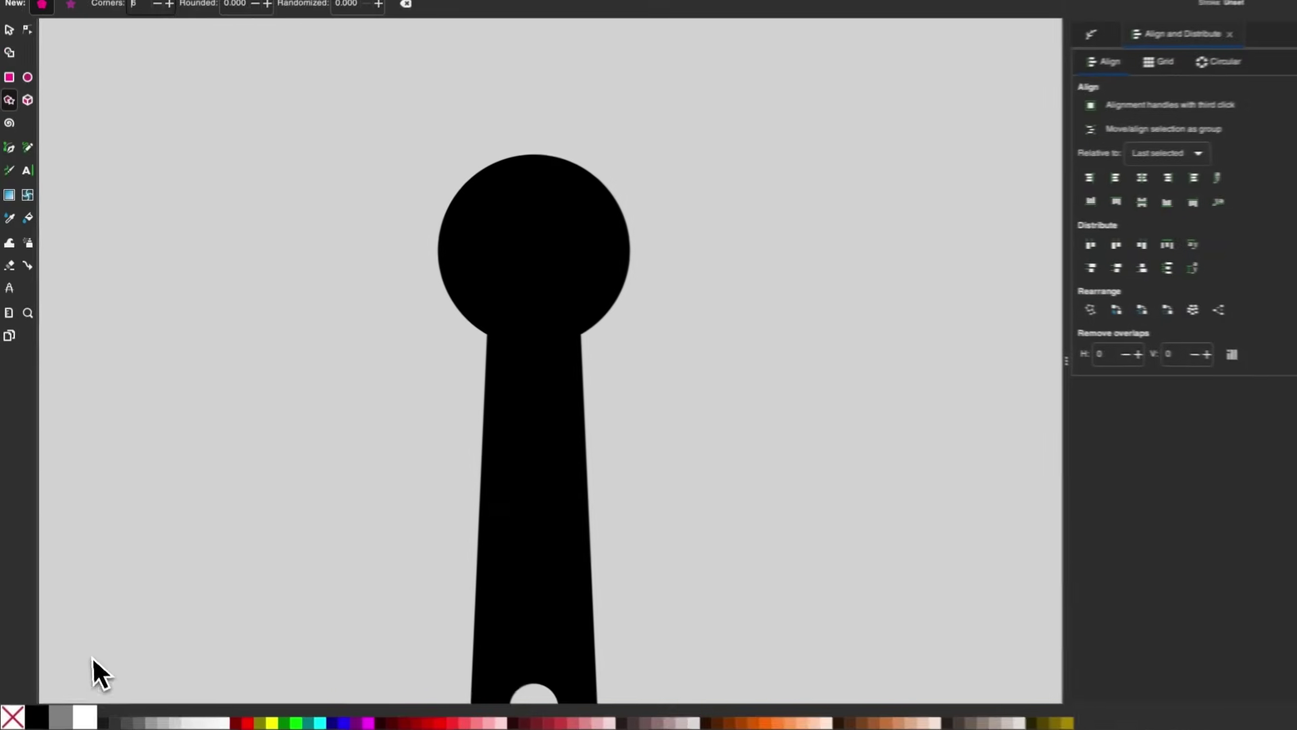
{"action": "left_click", "coordinate": [82, 690]}
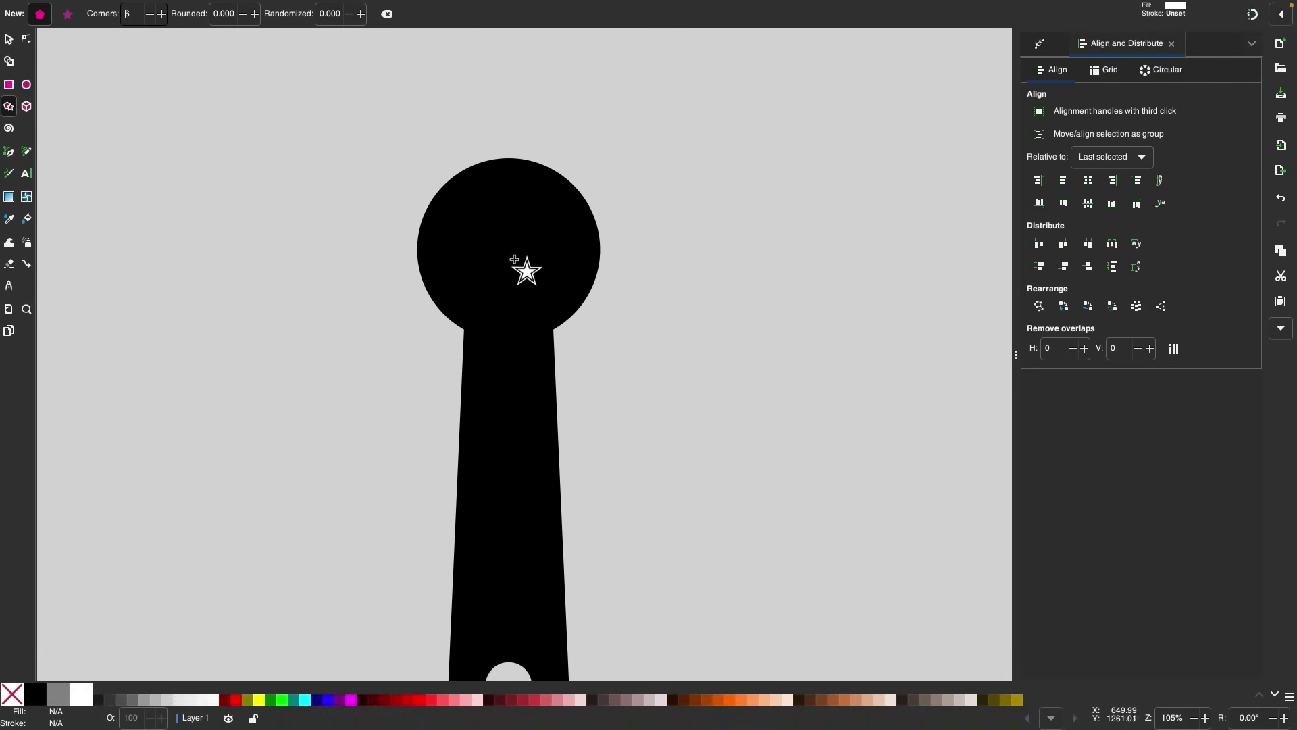
{"action": "left_click_drag", "start_coordinate": [511, 252], "coordinate": [510, 202]}
{"action": "left_click", "coordinate": [15, 42]}
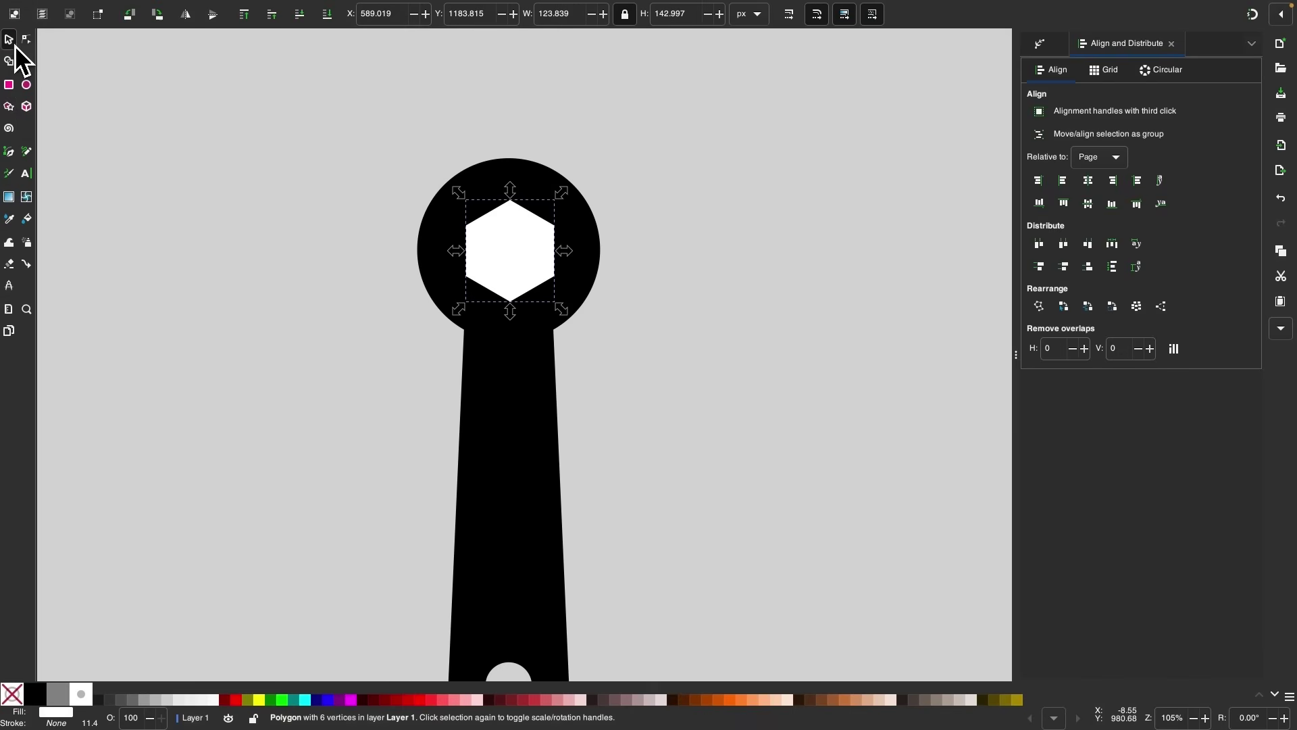
{"action": "left_click", "coordinate": [585, 234], "text": "shift"}
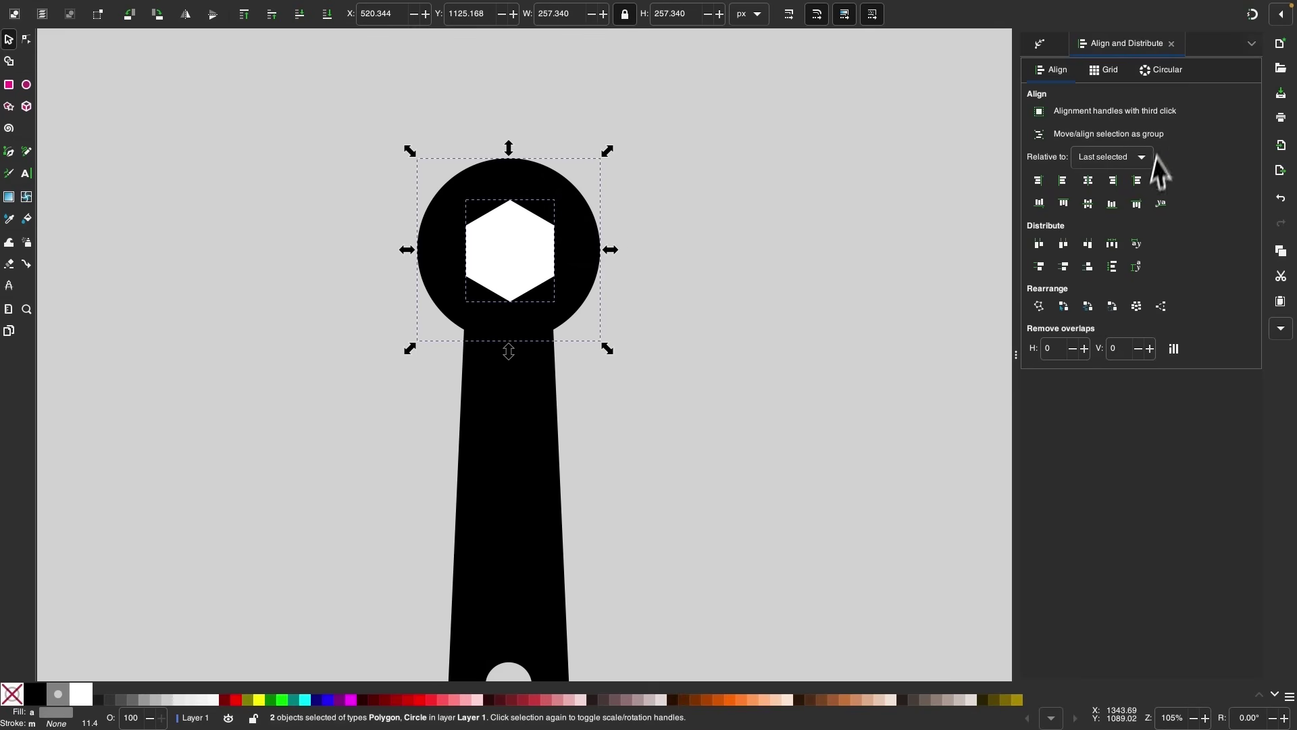
Step: Centre the hexagon on the circle, nudge it up, and shrink it slightly from the top
{"action": "left_click", "coordinate": [1089, 183]}
{"action": "left_click", "coordinate": [727, 257]}
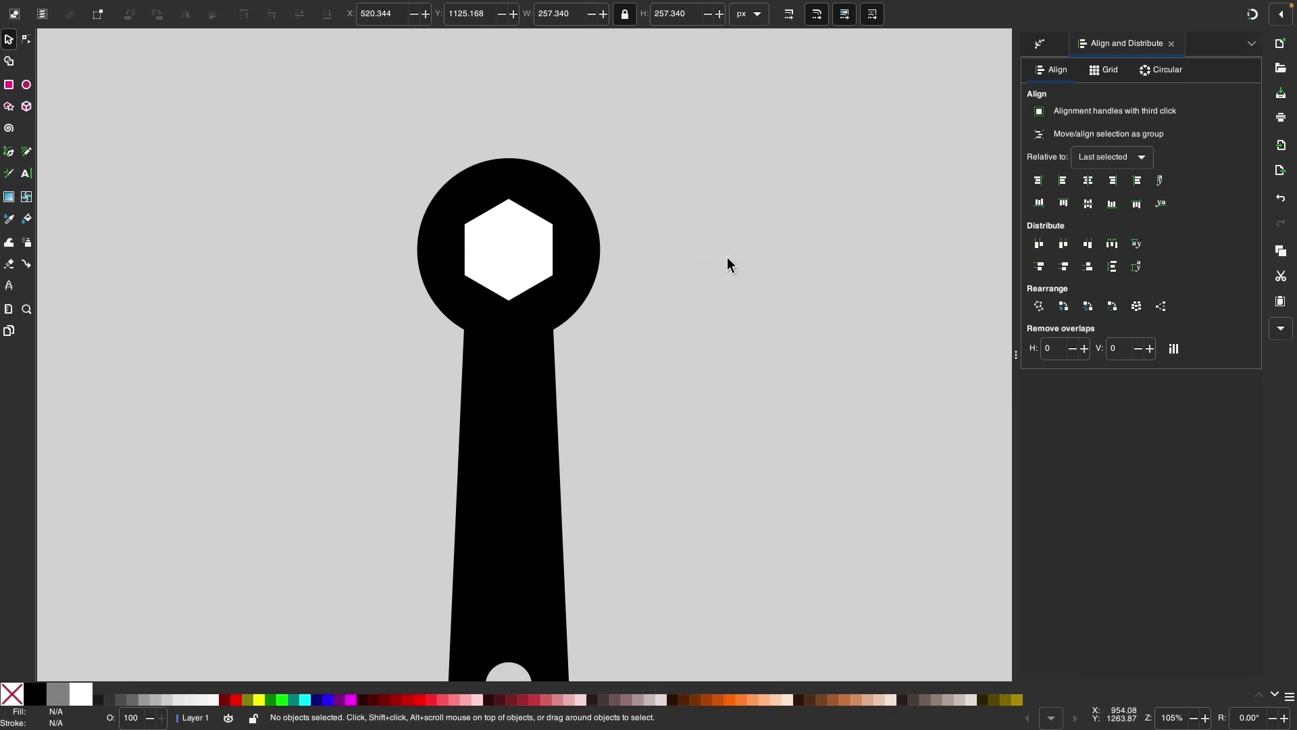
{"action": "scroll", "coordinate": [727, 257], "scroll_direction": "up", "scroll_amount": 1}
{"action": "scroll", "coordinate": [727, 257], "scroll_direction": "down", "scroll_amount": 1}
{"action": "scroll", "coordinate": [727, 257], "scroll_direction": "left", "scroll_amount": 1}
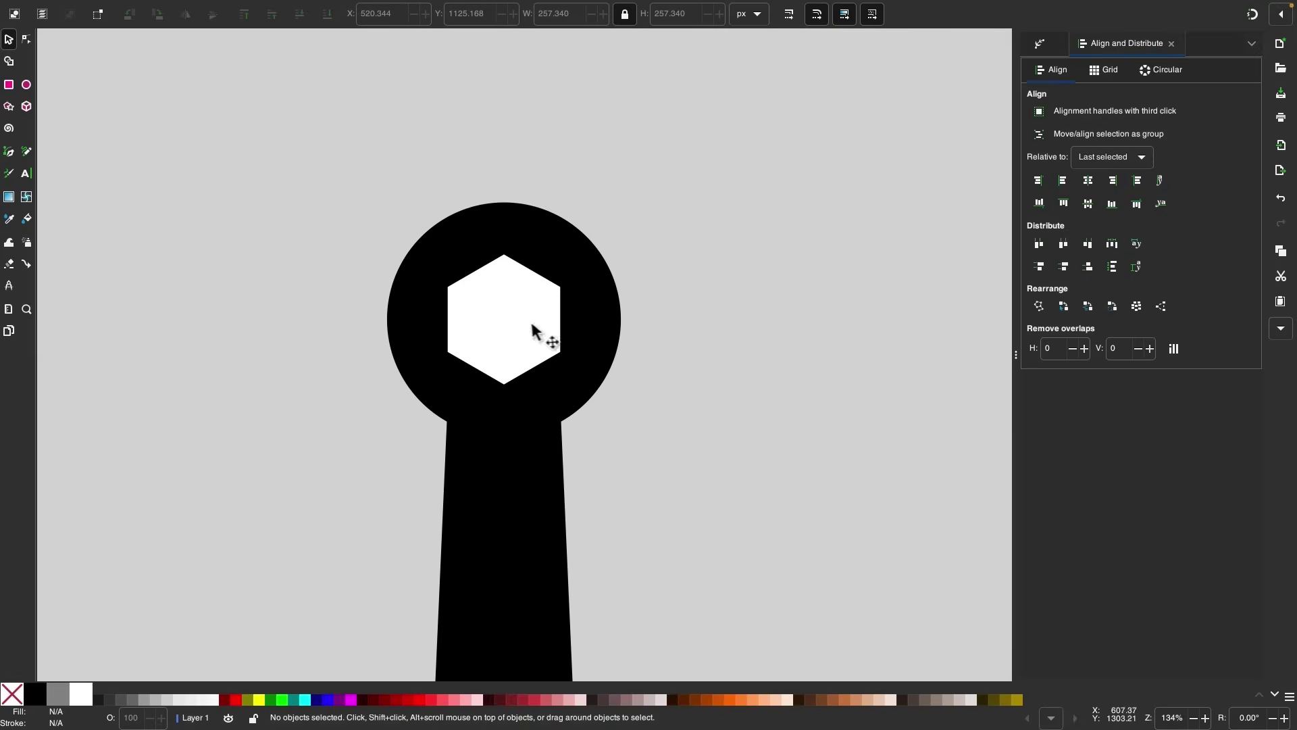
{"action": "scroll", "coordinate": [524, 324], "scroll_direction": "up", "scroll_amount": 2}
{"action": "left_click_drag", "start_coordinate": [524, 325], "coordinate": [524, 289]}
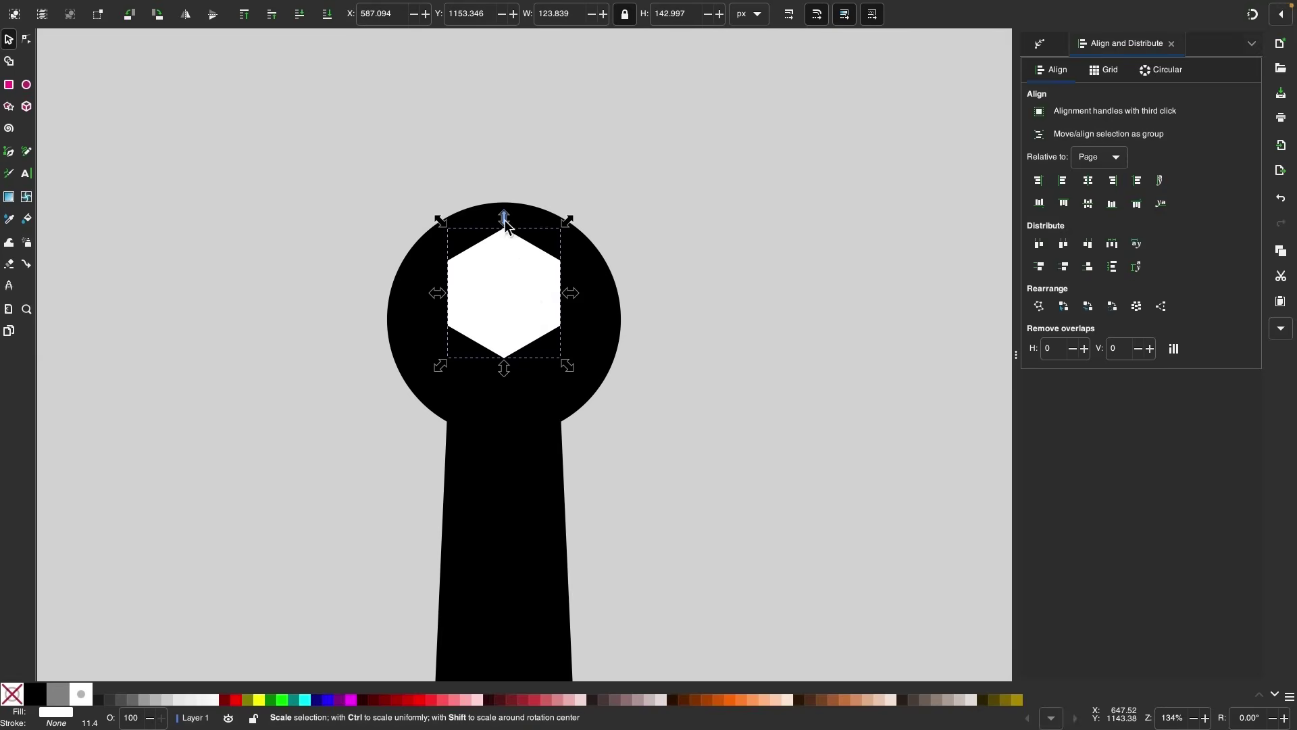
{"action": "left_click_drag", "start_coordinate": [507, 216], "coordinate": [512, 242]}
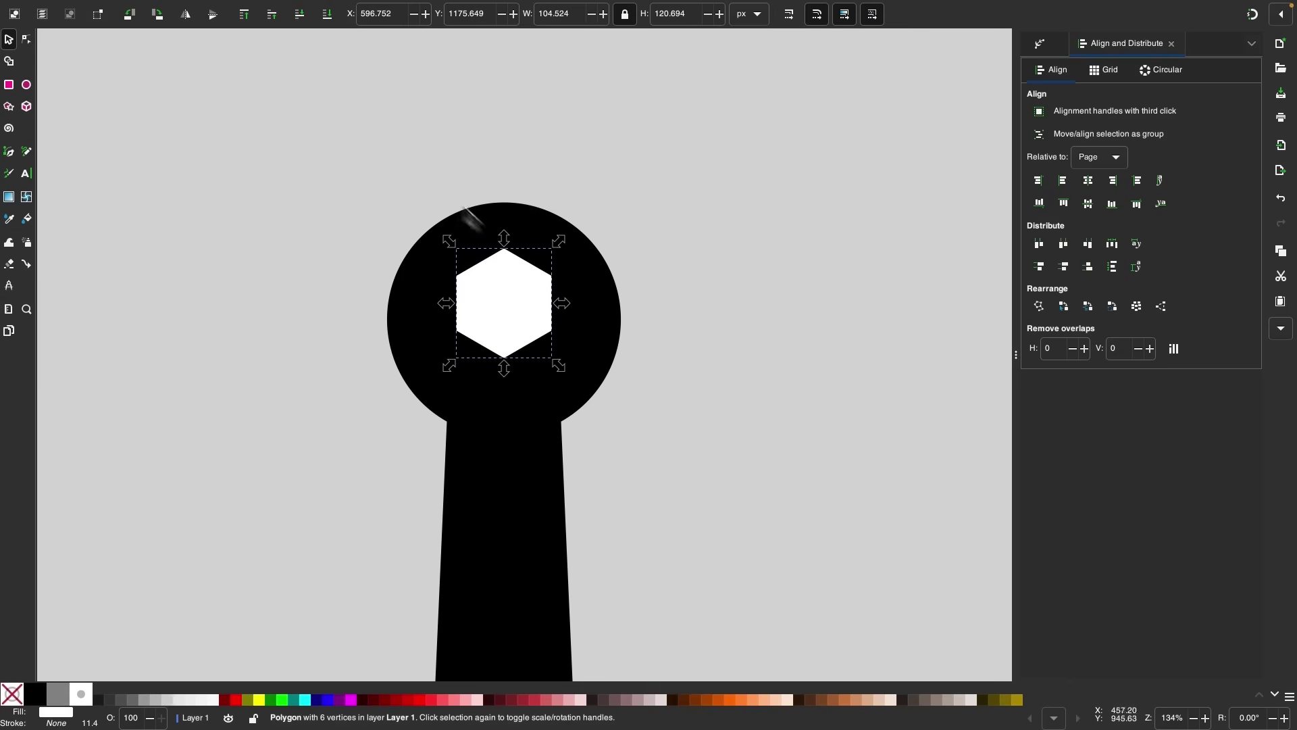
Step: Convert the hexagon to a path and drag its top three nodes up past the circle's edge
{"action": "left_click", "coordinate": [270, 8]}
{"action": "left_click", "coordinate": [278, 28]}
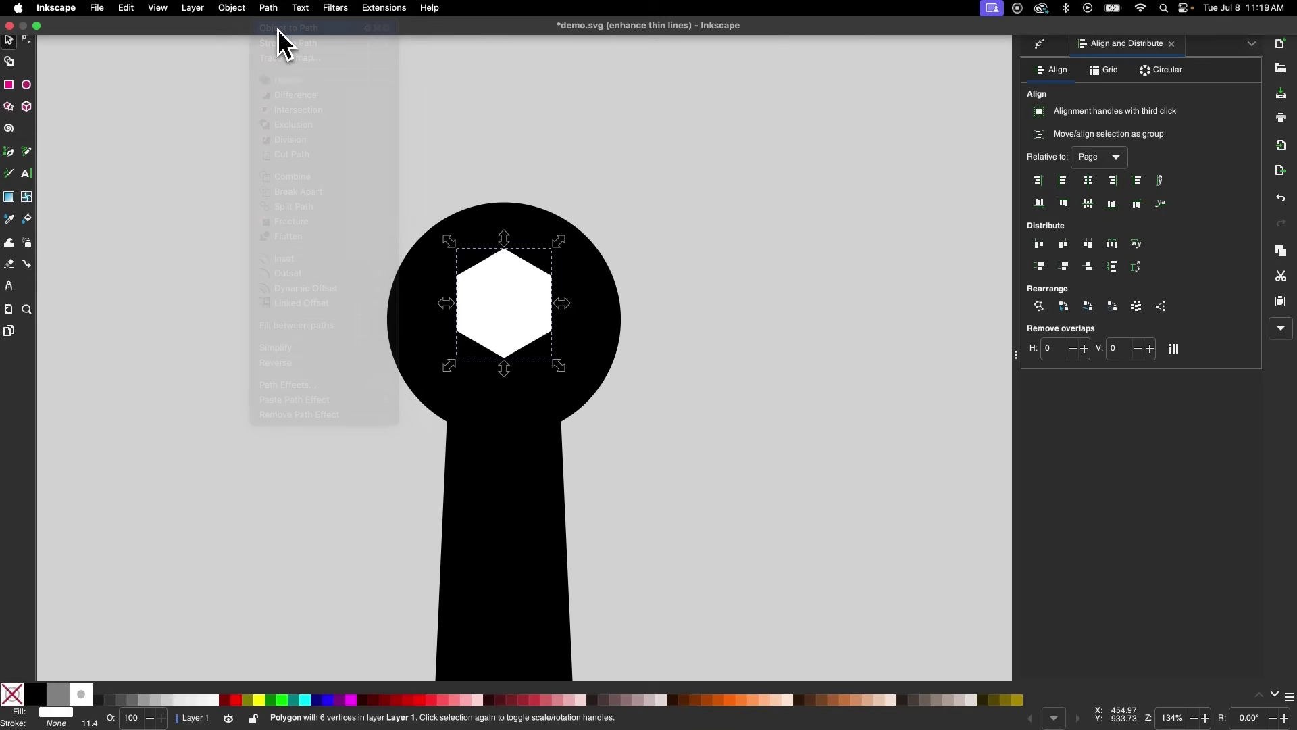
{"action": "left_click", "coordinate": [28, 42]}
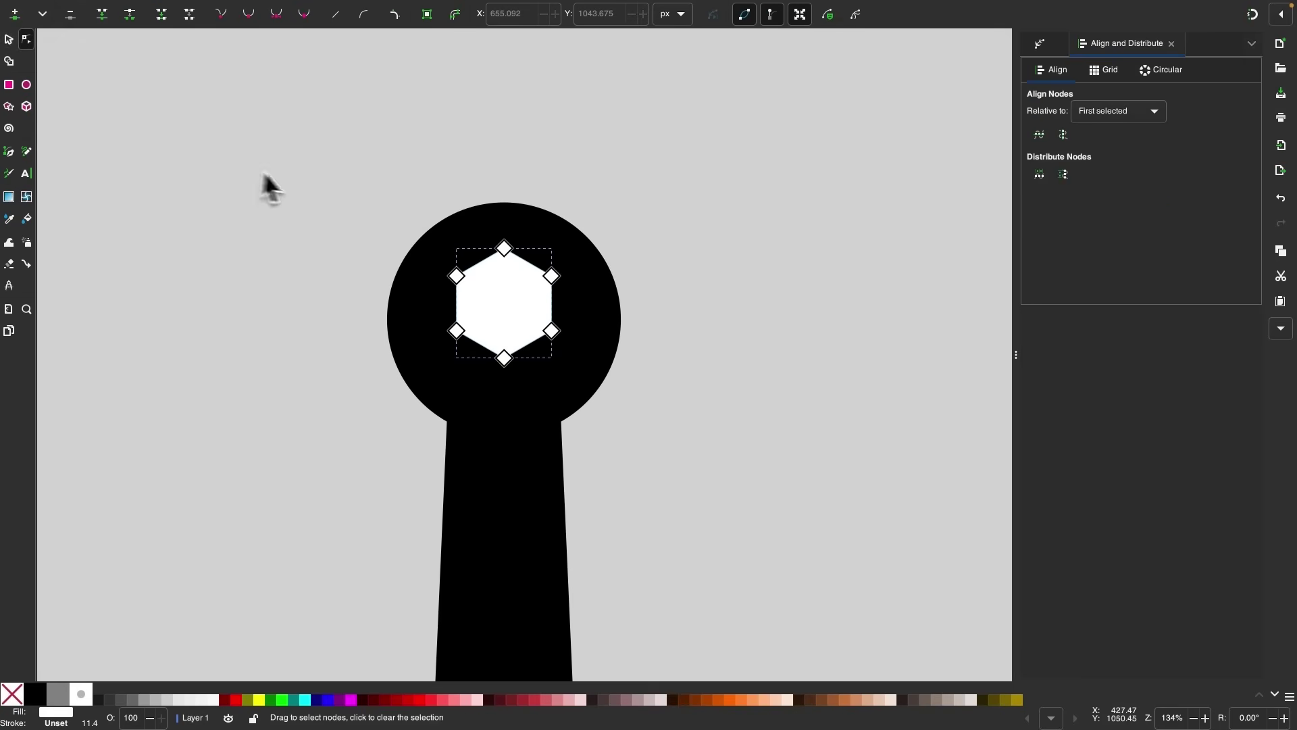
{"action": "left_click_drag", "start_coordinate": [301, 121], "coordinate": [659, 297]}
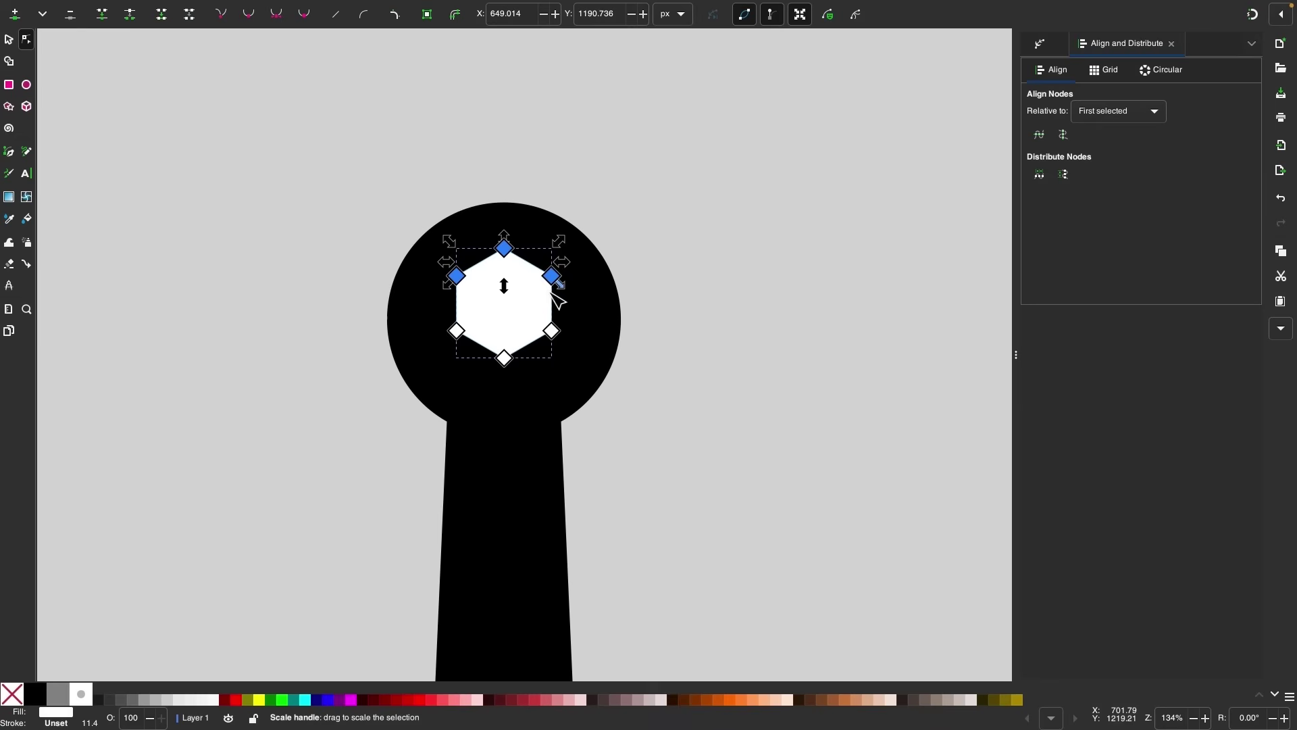
{"action": "left_click_drag", "start_coordinate": [552, 278], "coordinate": [554, 174]}
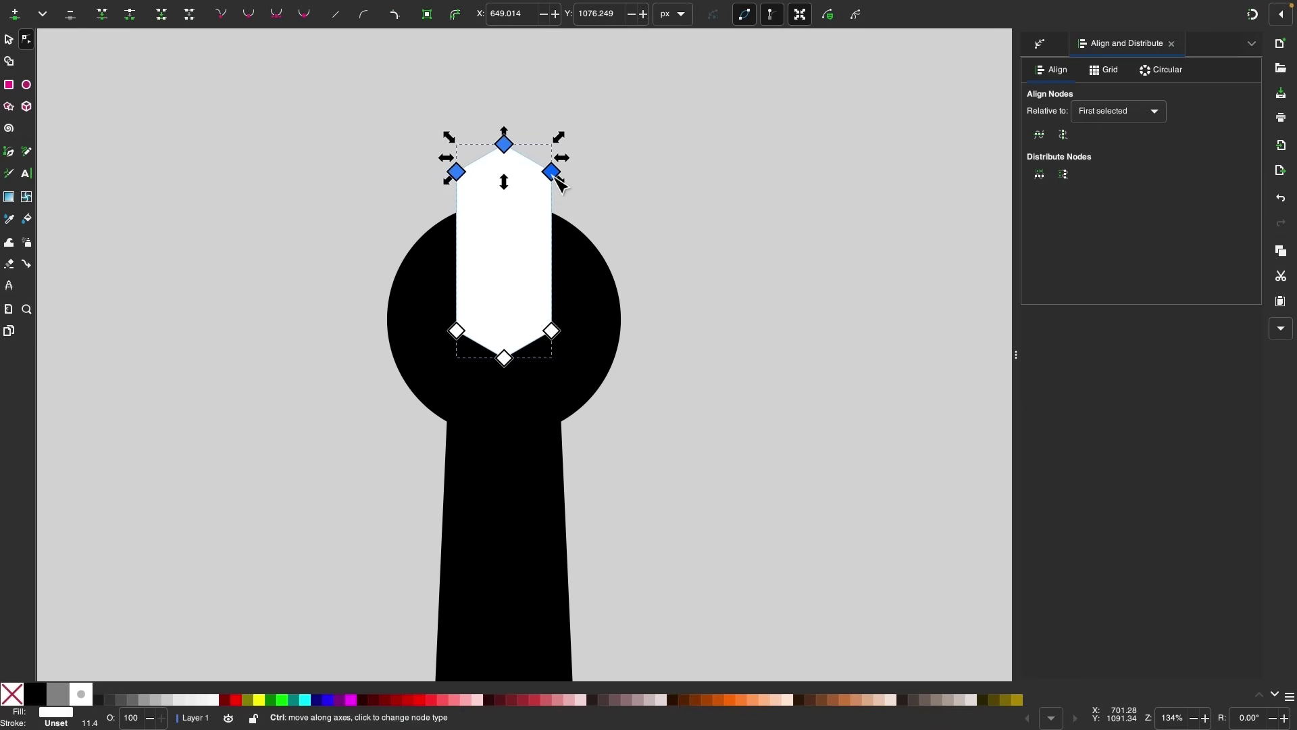
Step: Move the stretched hexagon up and slim it to about 98 × 221 px
{"action": "left_click", "coordinate": [9, 40]}
{"action": "left_click_drag", "start_coordinate": [513, 245], "coordinate": [511, 226]}
{"action": "scroll", "coordinate": [666, 282], "scroll_direction": "down", "scroll_amount": 3}
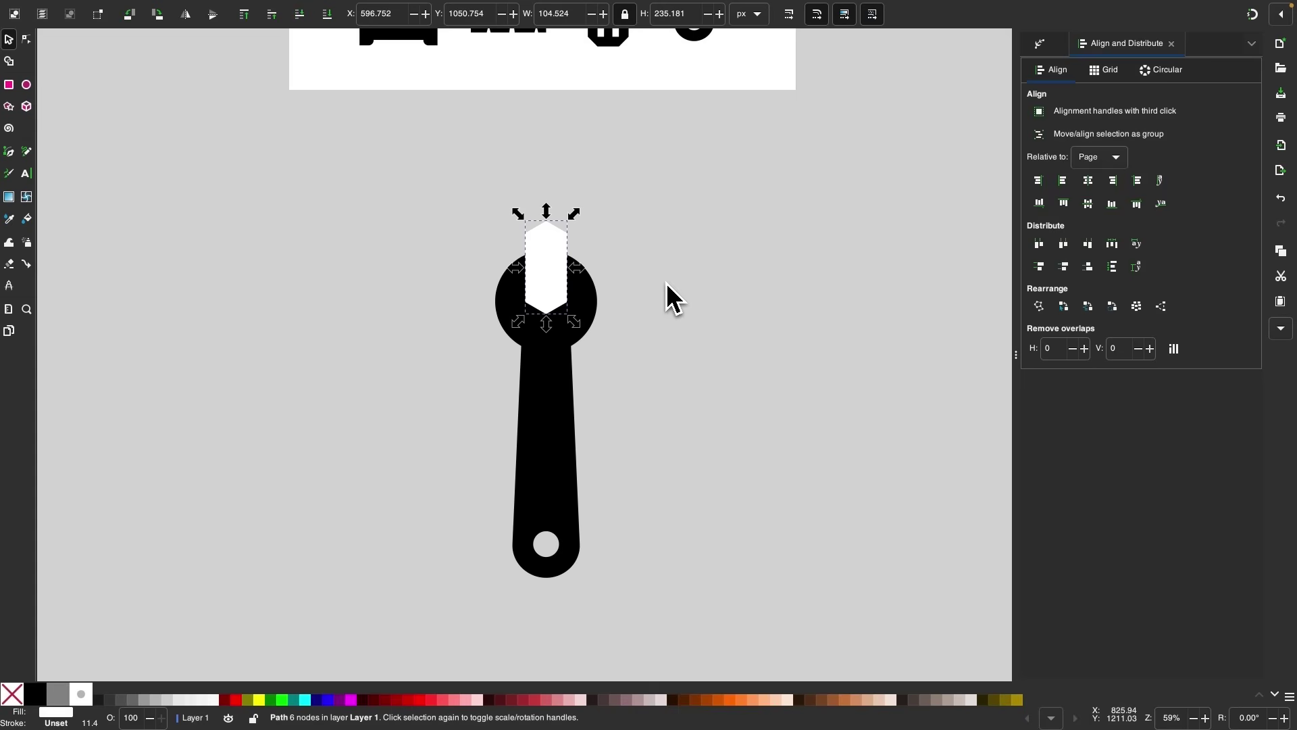
{"action": "scroll", "coordinate": [666, 282], "scroll_direction": "up", "scroll_amount": 2}
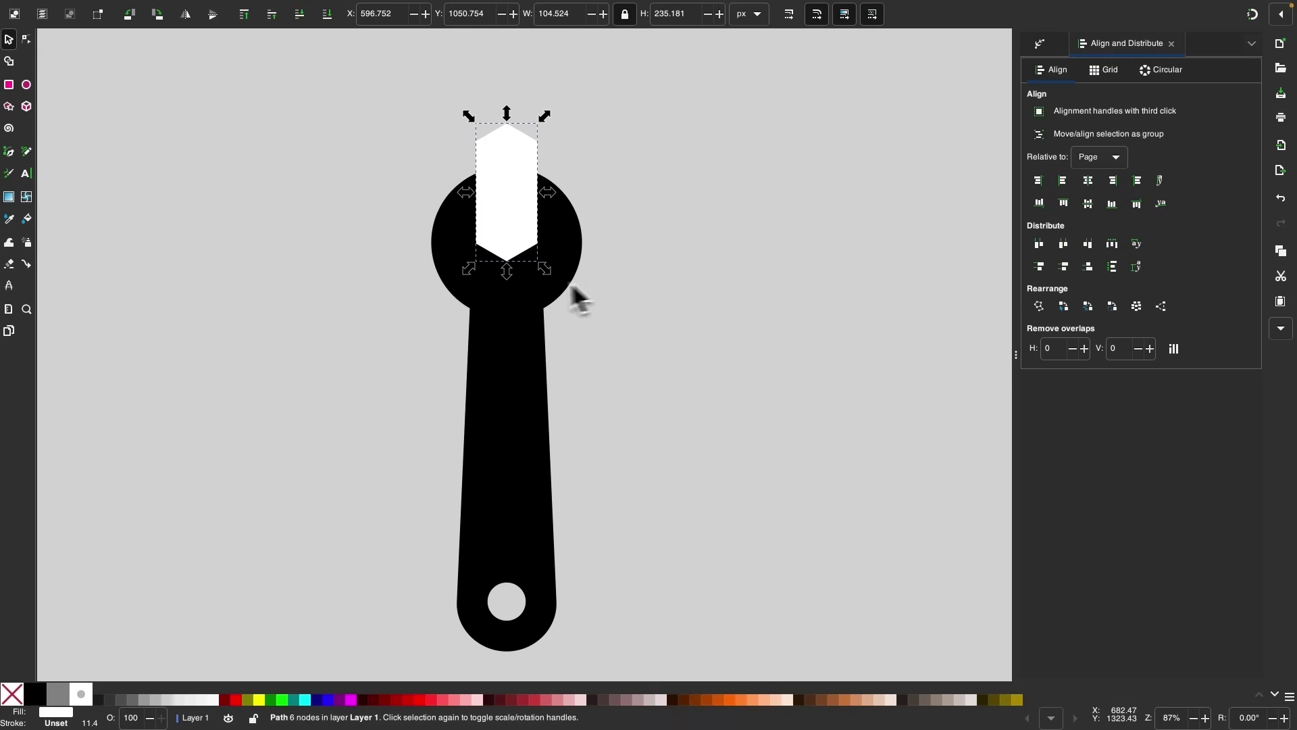
{"action": "mouse_move", "coordinate": [545, 269]}
{"action": "left_mouse_down"}
{"action": "mouse_move", "coordinate": [560, 275]}
{"action": "mouse_move", "coordinate": [550, 267]}
{"action": "left_mouse_up"}
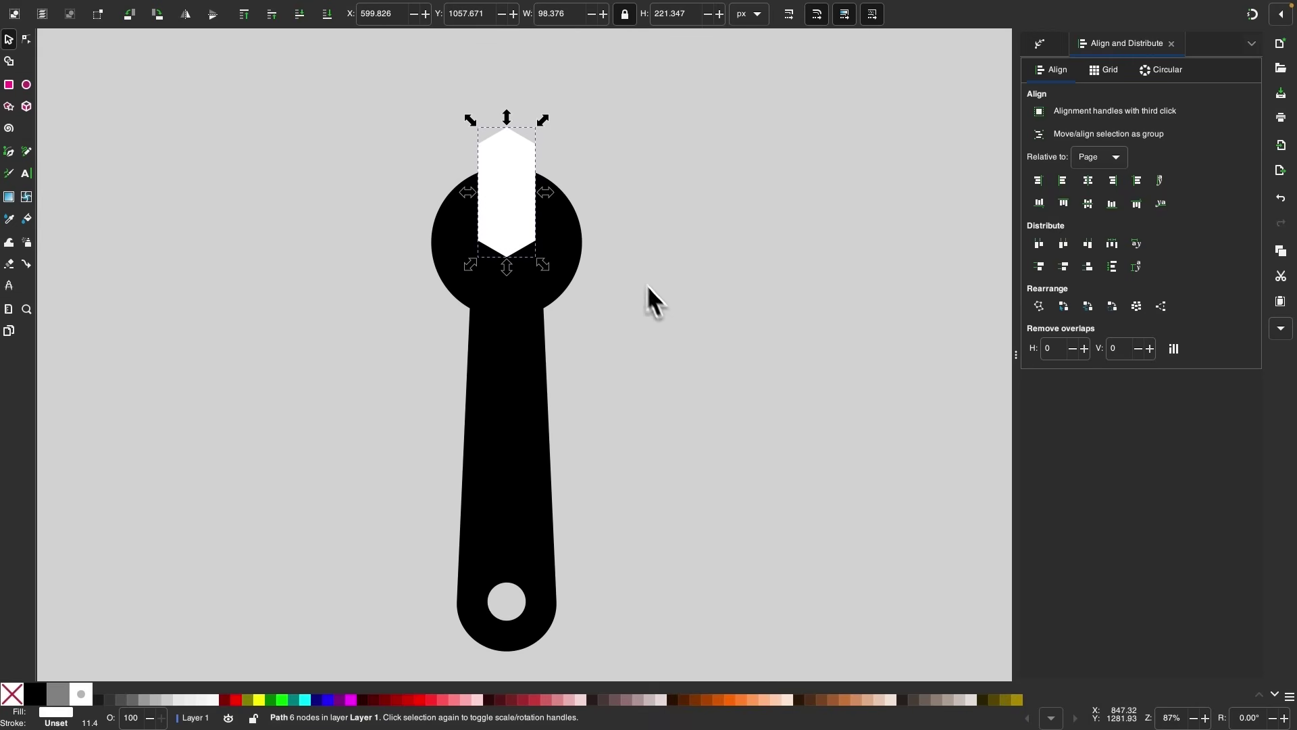
{"action": "left_click", "coordinate": [571, 253]}
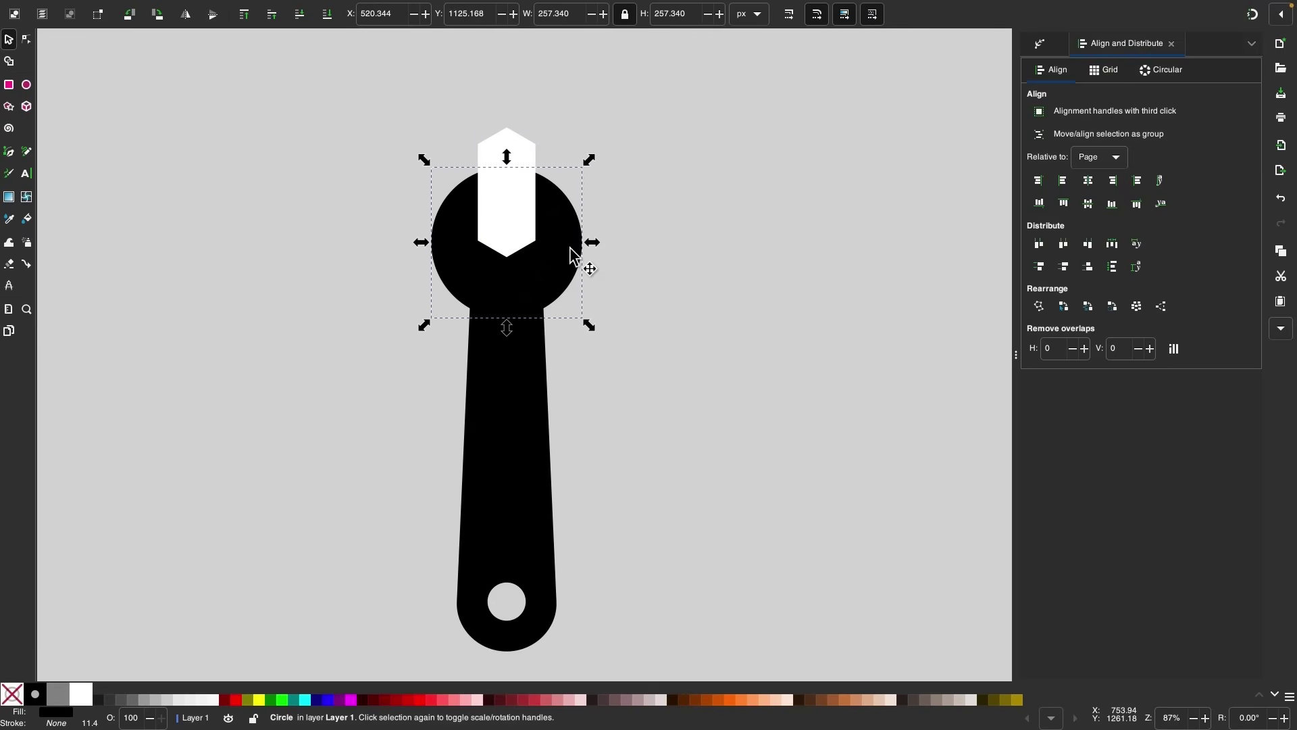
Step: Union the black circle and handle into one shape
{"action": "left_click", "coordinate": [512, 465], "text": "shift"}
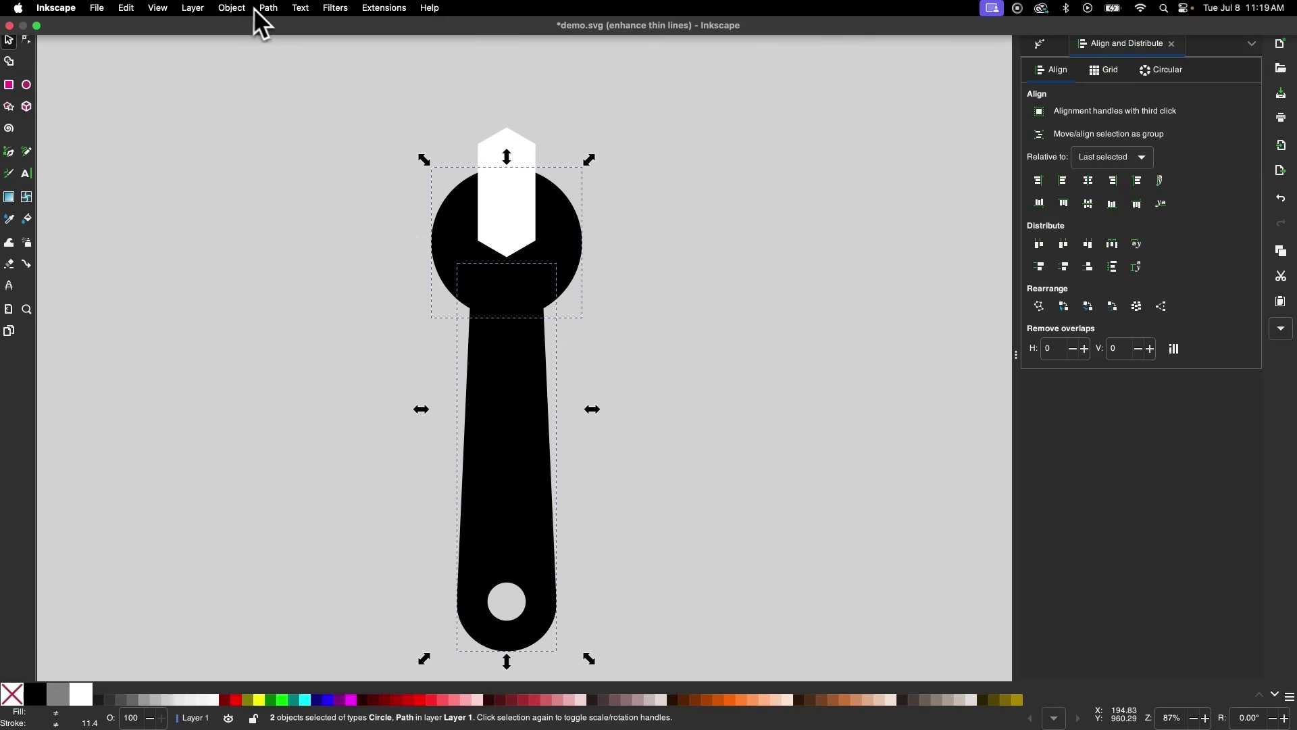
{"action": "left_click", "coordinate": [268, 7]}
{"action": "left_click", "coordinate": [285, 84]}
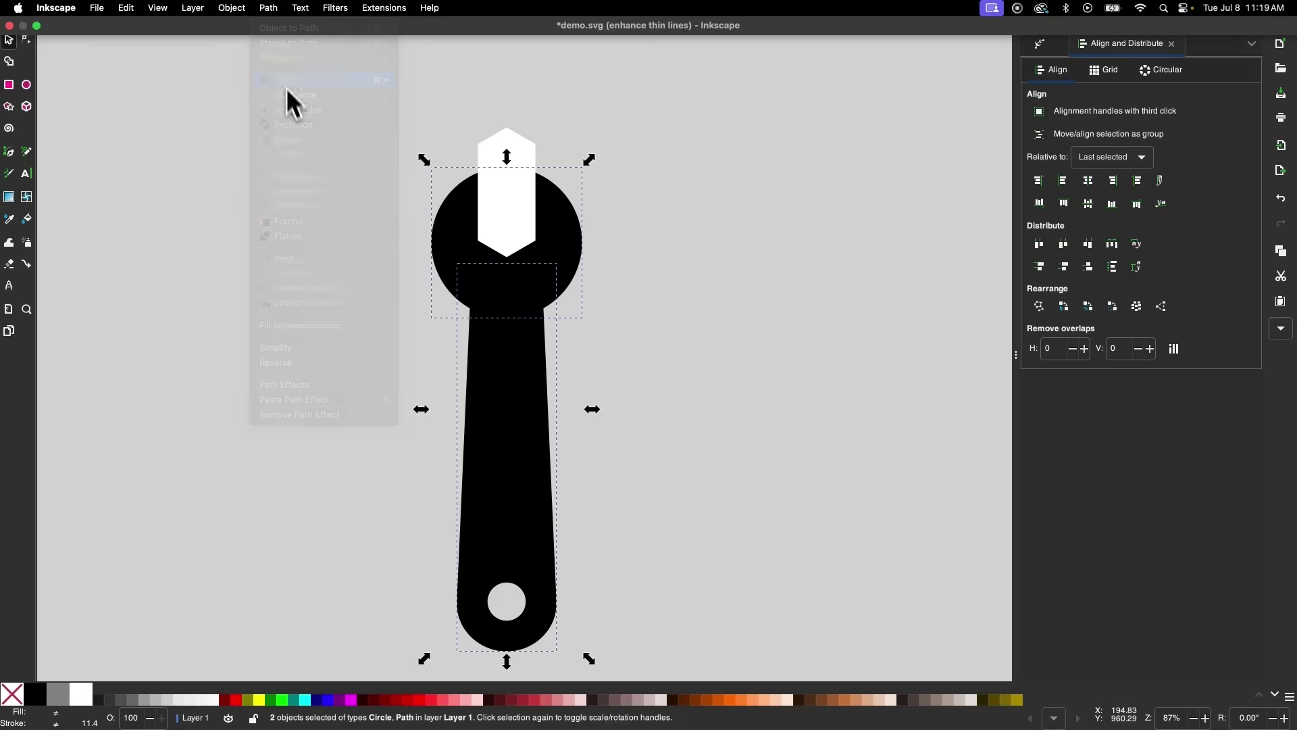
Step: Cut the white hexagon from the merged shape with Path > Difference to open the wrench jaw
{"action": "left_click", "coordinate": [531, 239], "text": "shift"}
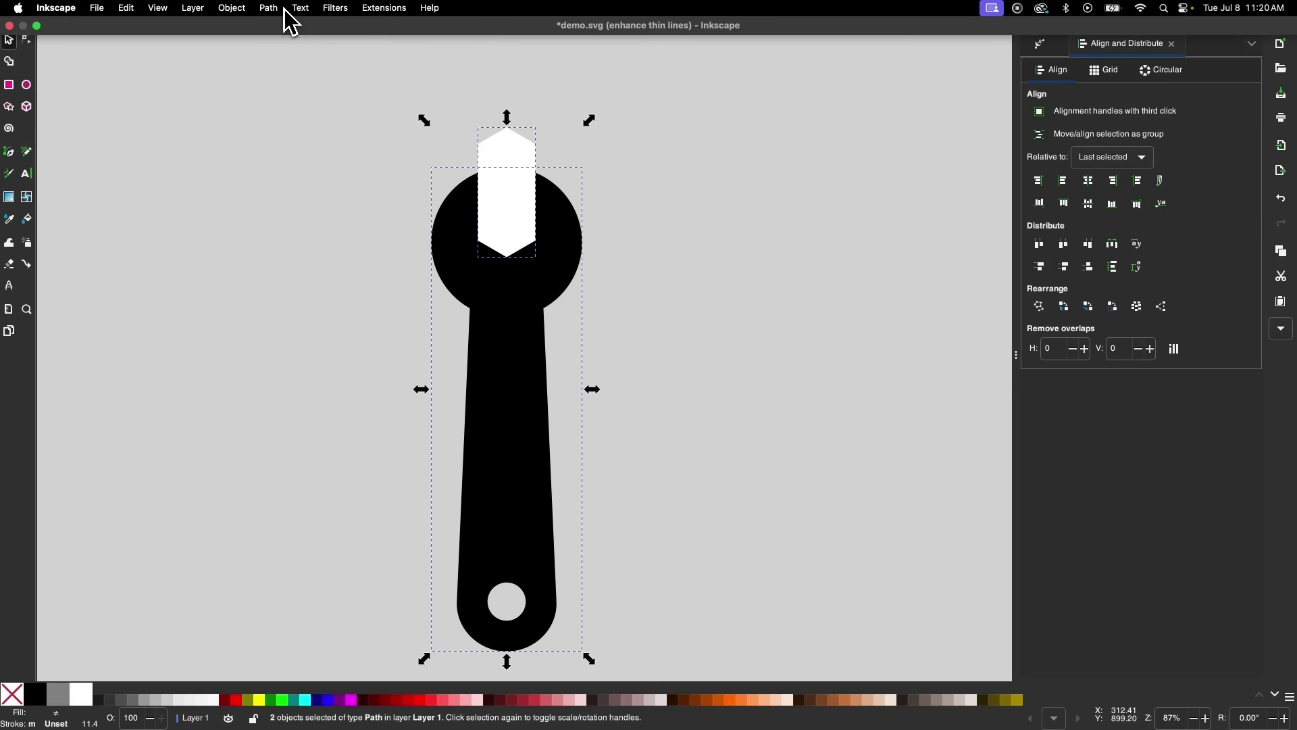
{"action": "left_click", "coordinate": [284, 10]}
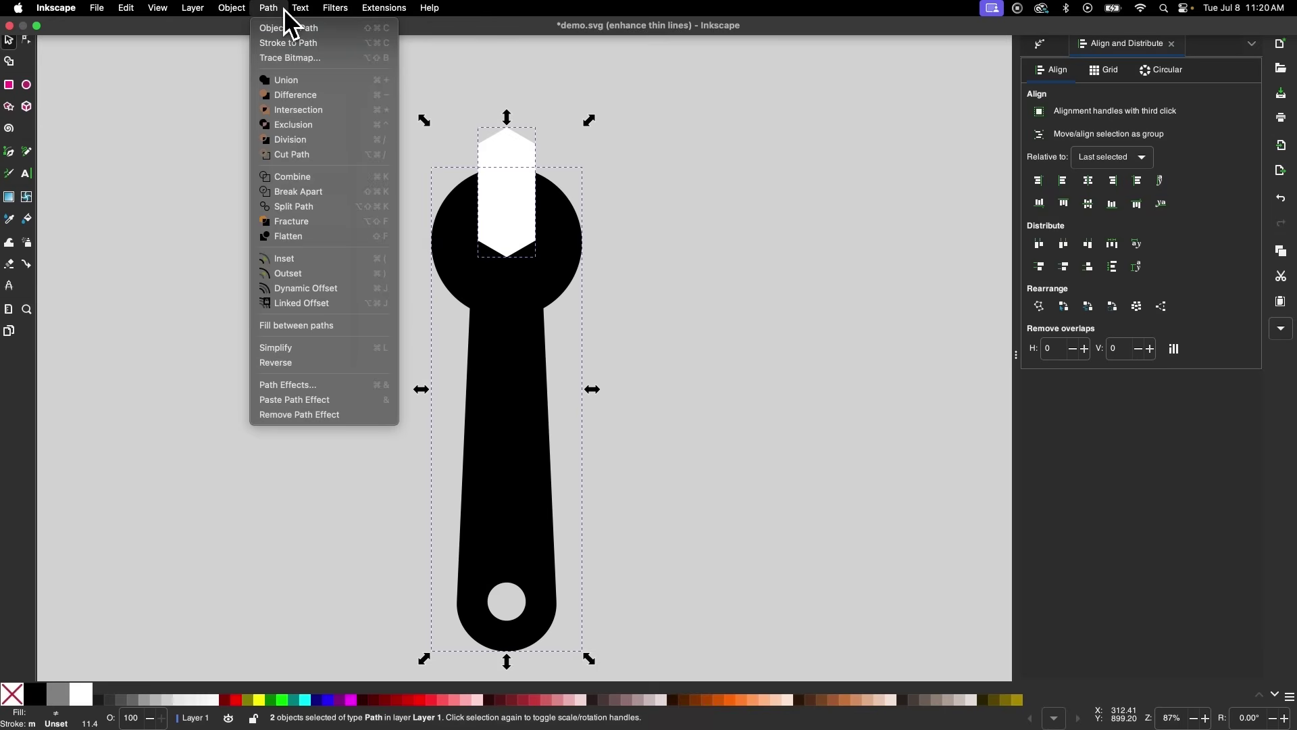
{"action": "left_click", "coordinate": [289, 94]}
{"action": "scroll", "coordinate": [608, 317], "scroll_direction": "up", "scroll_amount": 3}
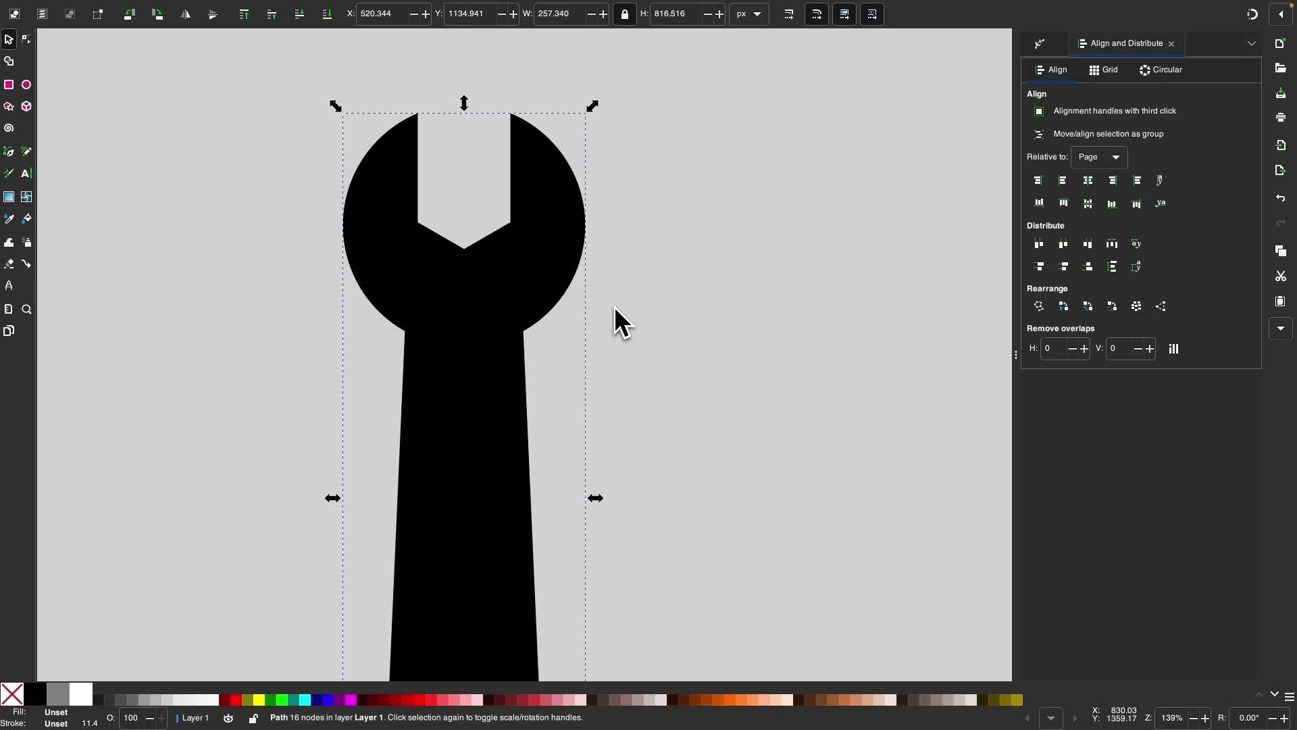
Step: Round the two corner nodes where the wrench head meets the handle
{"action": "left_click", "coordinate": [26, 39]}
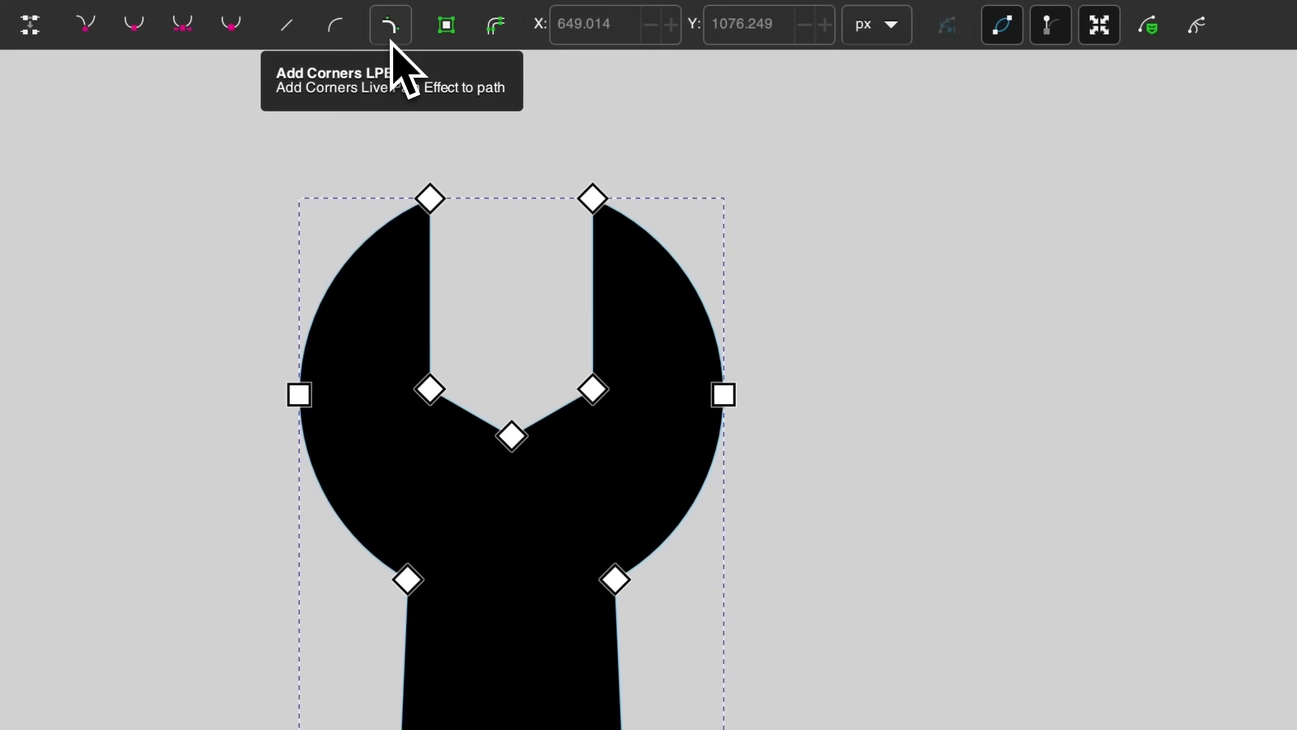
{"action": "left_click", "coordinate": [392, 27]}
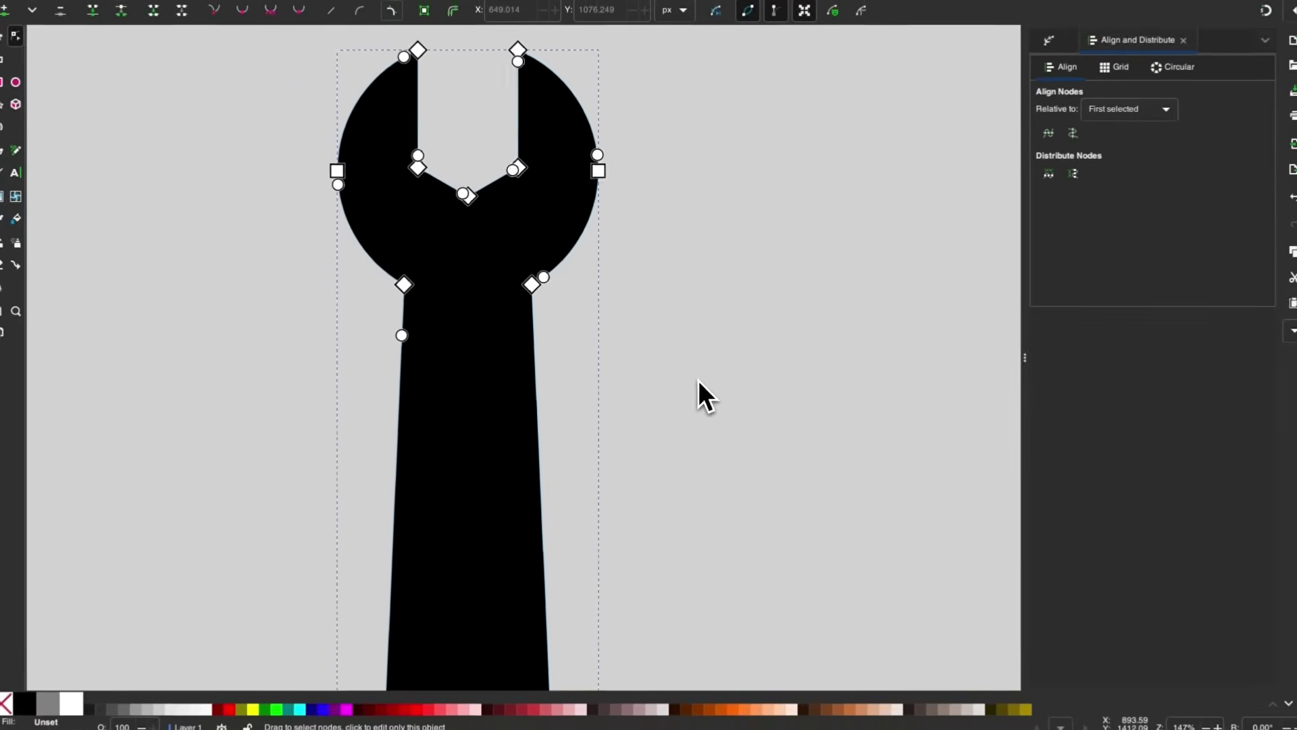
{"action": "scroll", "coordinate": [699, 379], "scroll_direction": "up", "scroll_amount": 2}
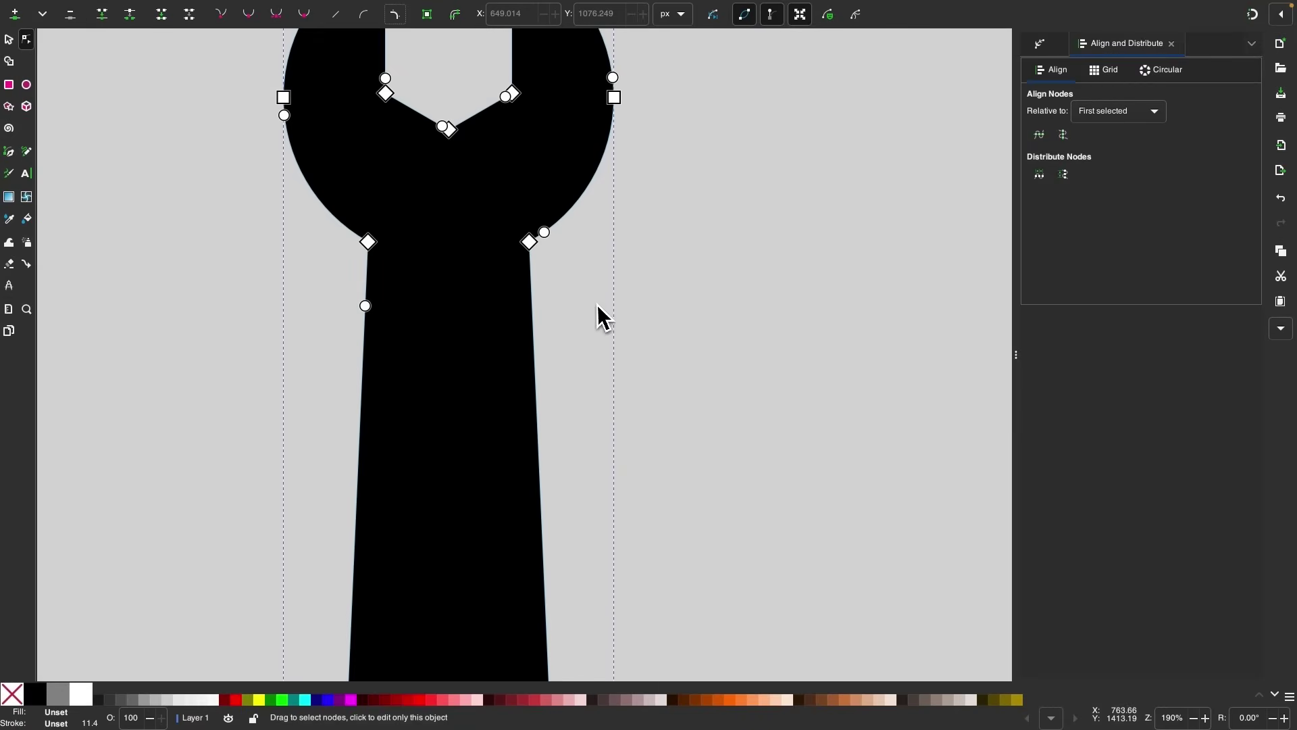
{"action": "left_click_drag", "start_coordinate": [598, 303], "coordinate": [335, 211]}
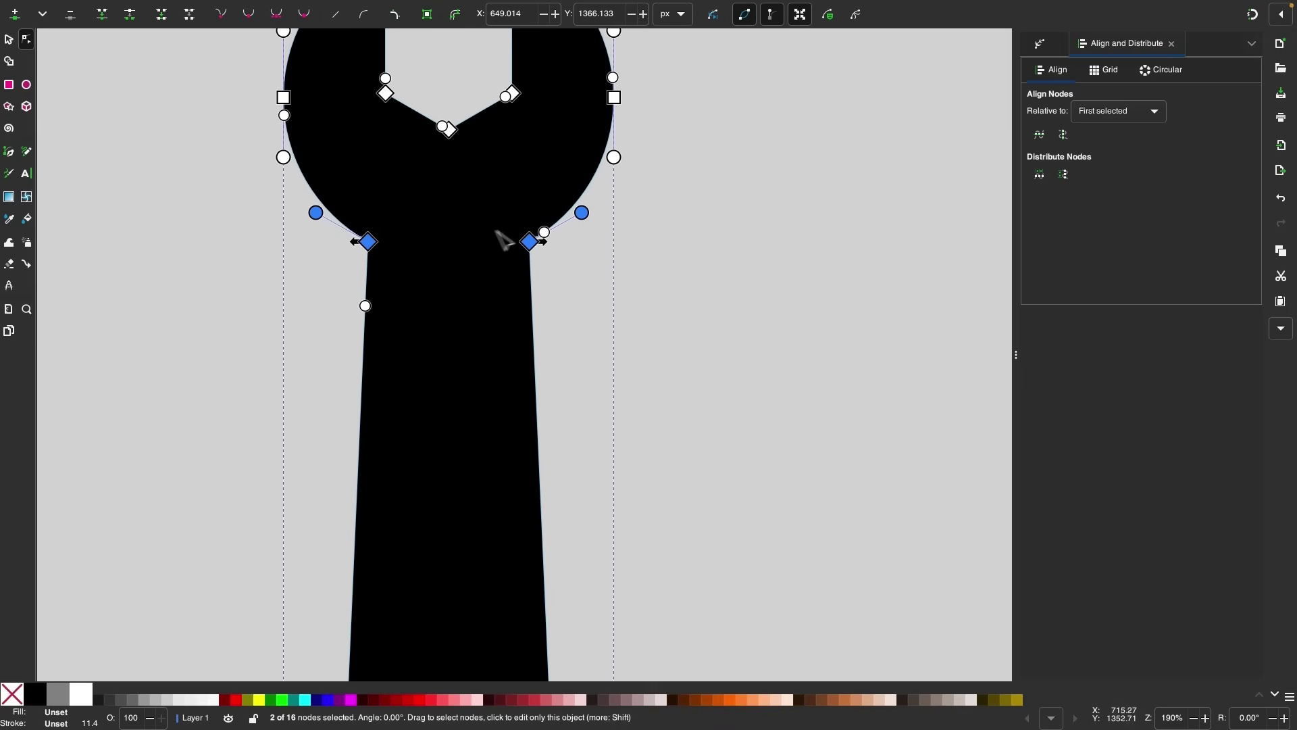
{"action": "left_click_drag", "start_coordinate": [545, 238], "coordinate": [564, 210]}
Step: Select the jaw-tip nodes and convert the wrench to a plain 20-node, 257.3 × 813.8 px path
{"action": "scroll", "coordinate": [708, 329], "scroll_direction": "up", "scroll_amount": 5}
{"action": "scroll", "coordinate": [708, 328], "scroll_direction": "left", "scroll_amount": 2}
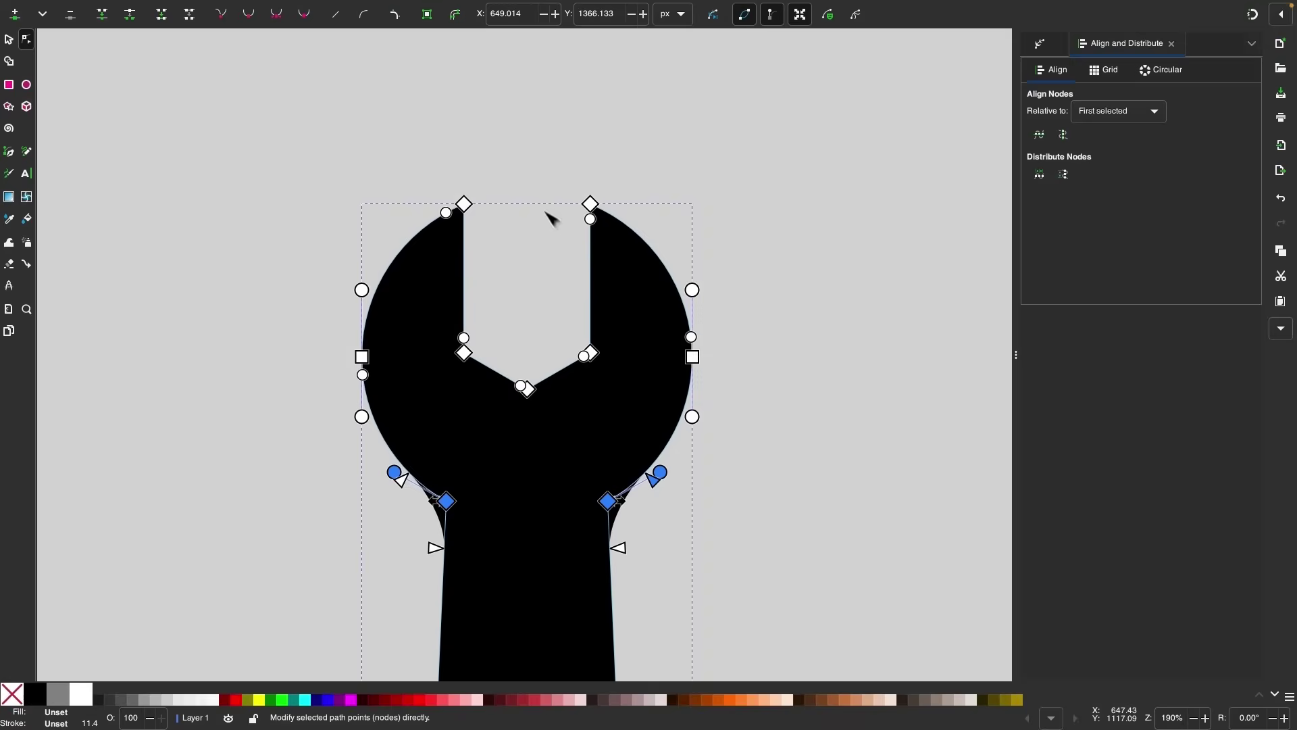
{"action": "scroll", "coordinate": [530, 188], "scroll_direction": "up", "scroll_amount": 4}
{"action": "left_click_drag", "start_coordinate": [275, 215], "coordinate": [713, 299]}
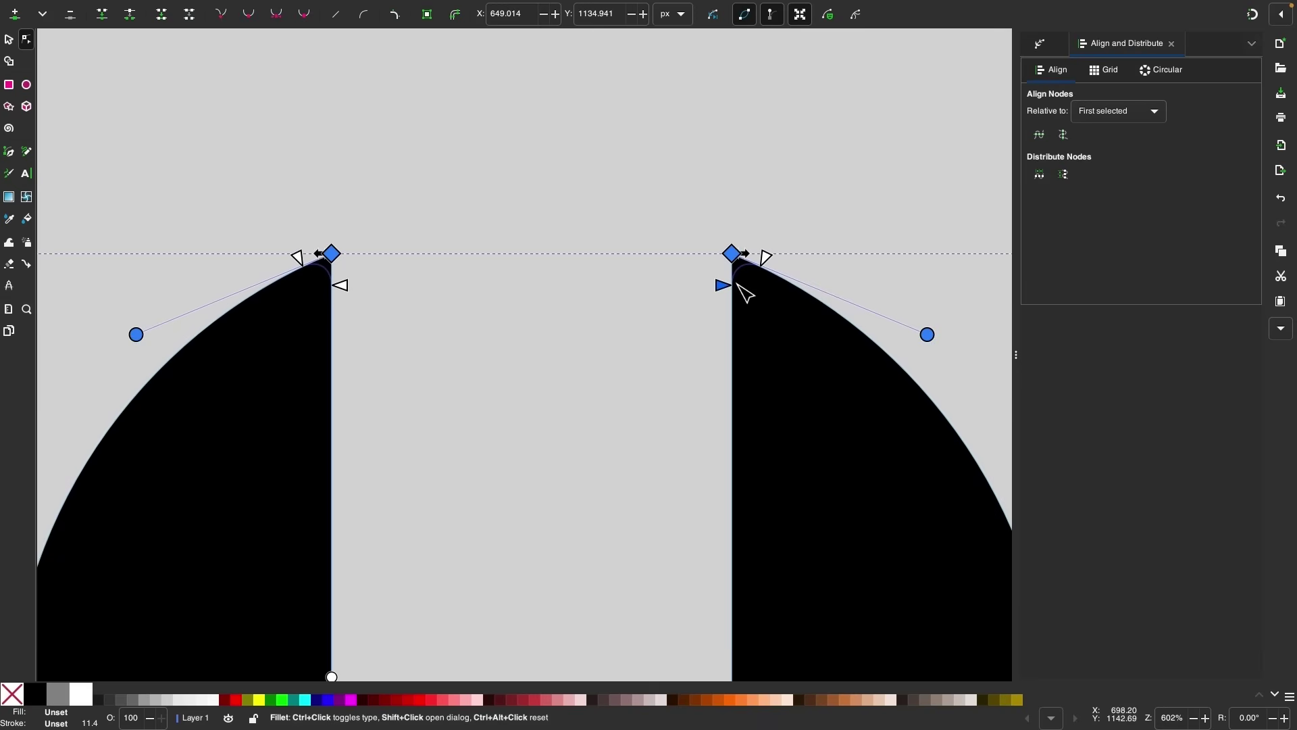
{"action": "scroll", "coordinate": [622, 324], "scroll_direction": "down", "scroll_amount": 4}
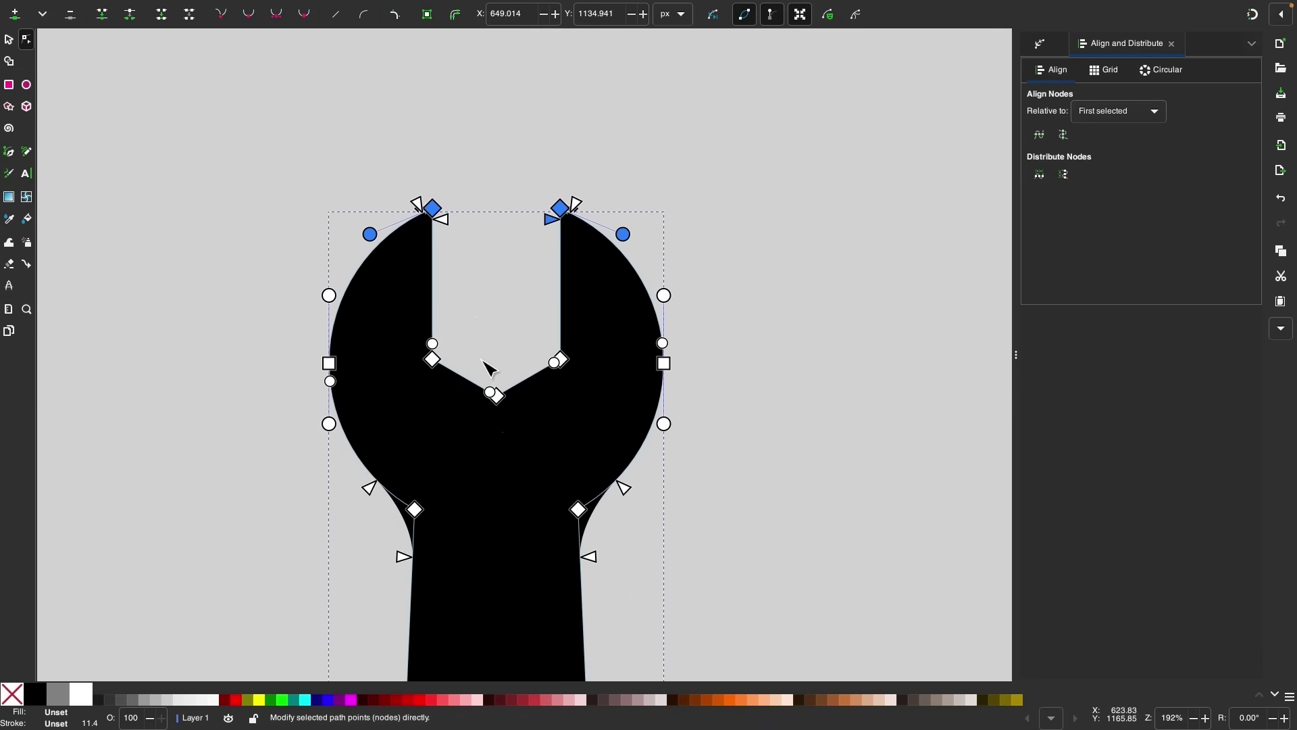
{"action": "scroll", "coordinate": [561, 378], "scroll_direction": "down", "scroll_amount": 2}
{"action": "scroll", "coordinate": [785, 429], "scroll_direction": "down", "scroll_amount": 2}
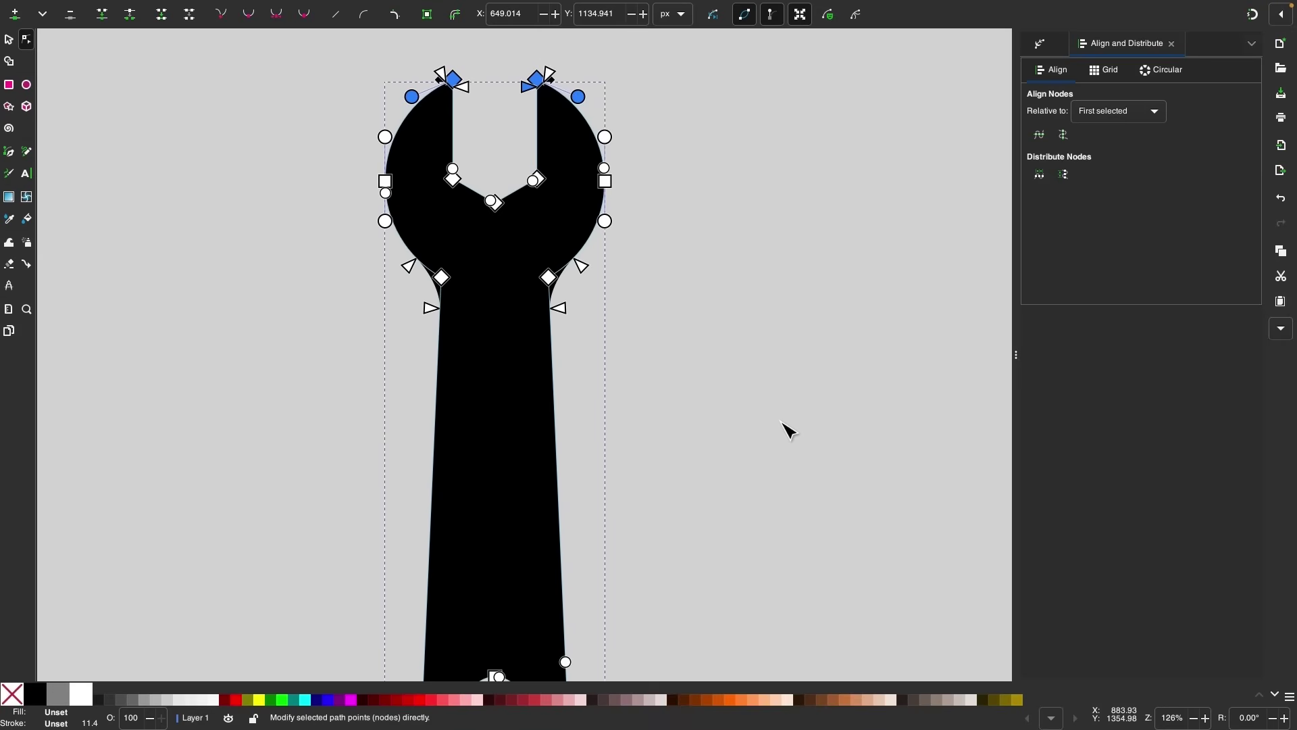
{"action": "left_click", "coordinate": [430, 22]}
Step: Deselect the finished wrench and scroll down to blank canvas below the page
{"action": "left_click", "coordinate": [10, 42]}
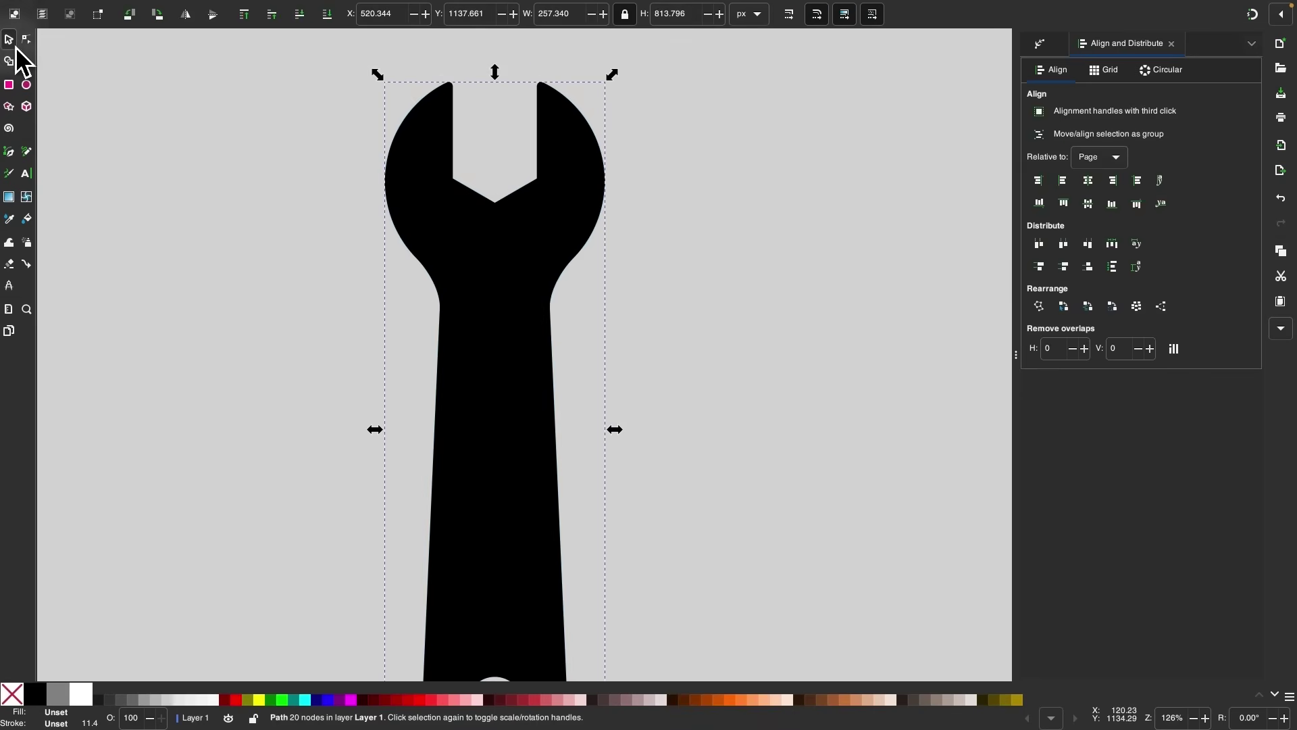
{"action": "scroll", "coordinate": [501, 409], "scroll_direction": "down", "scroll_amount": 2}
{"action": "left_click", "coordinate": [668, 387]}
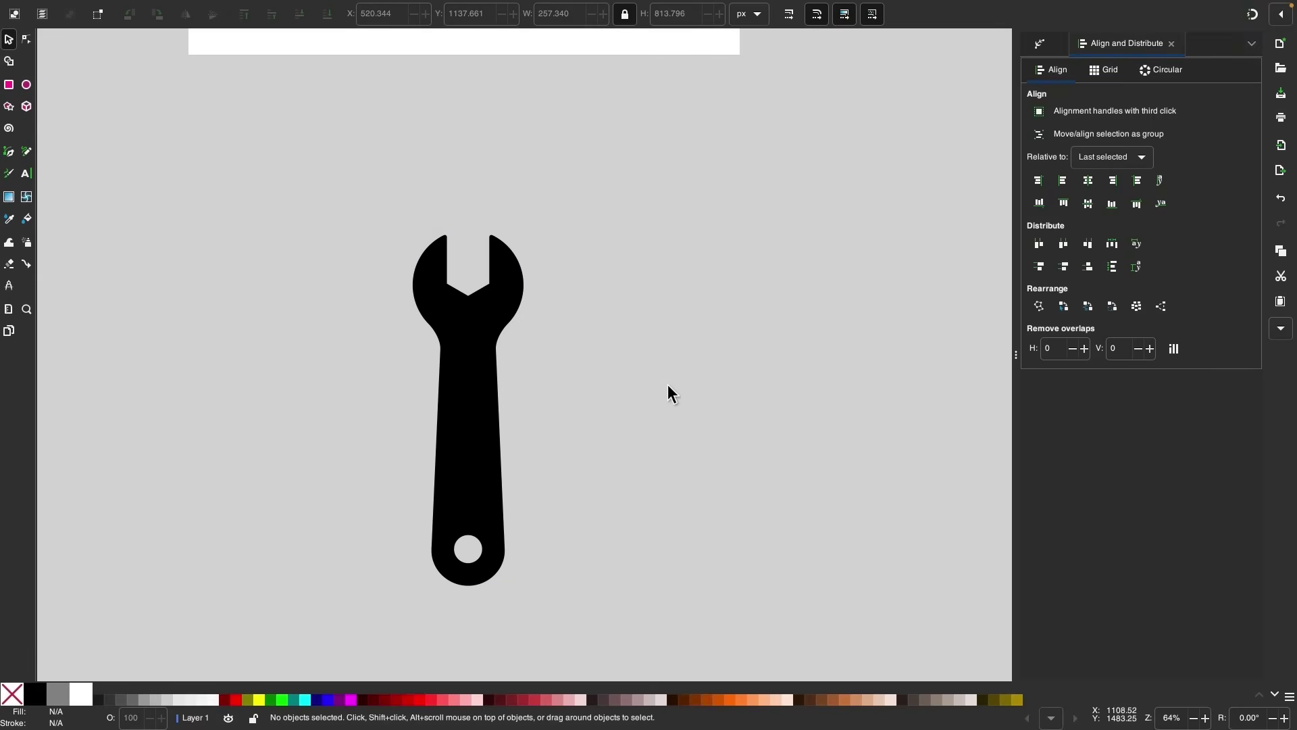
{"action": "scroll", "coordinate": [668, 386], "scroll_direction": "down", "scroll_amount": 1}
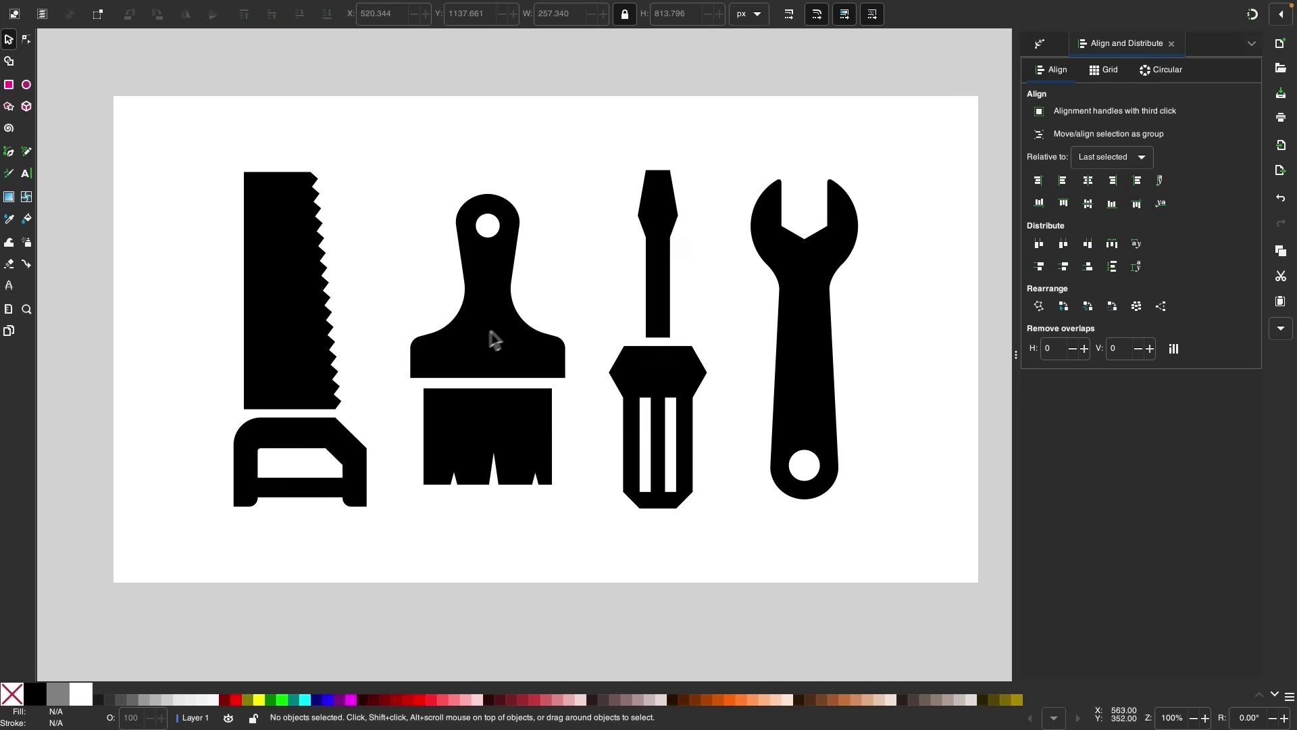
{"action": "scroll", "coordinate": [595, 479], "scroll_direction": "down", "scroll_amount": 15}
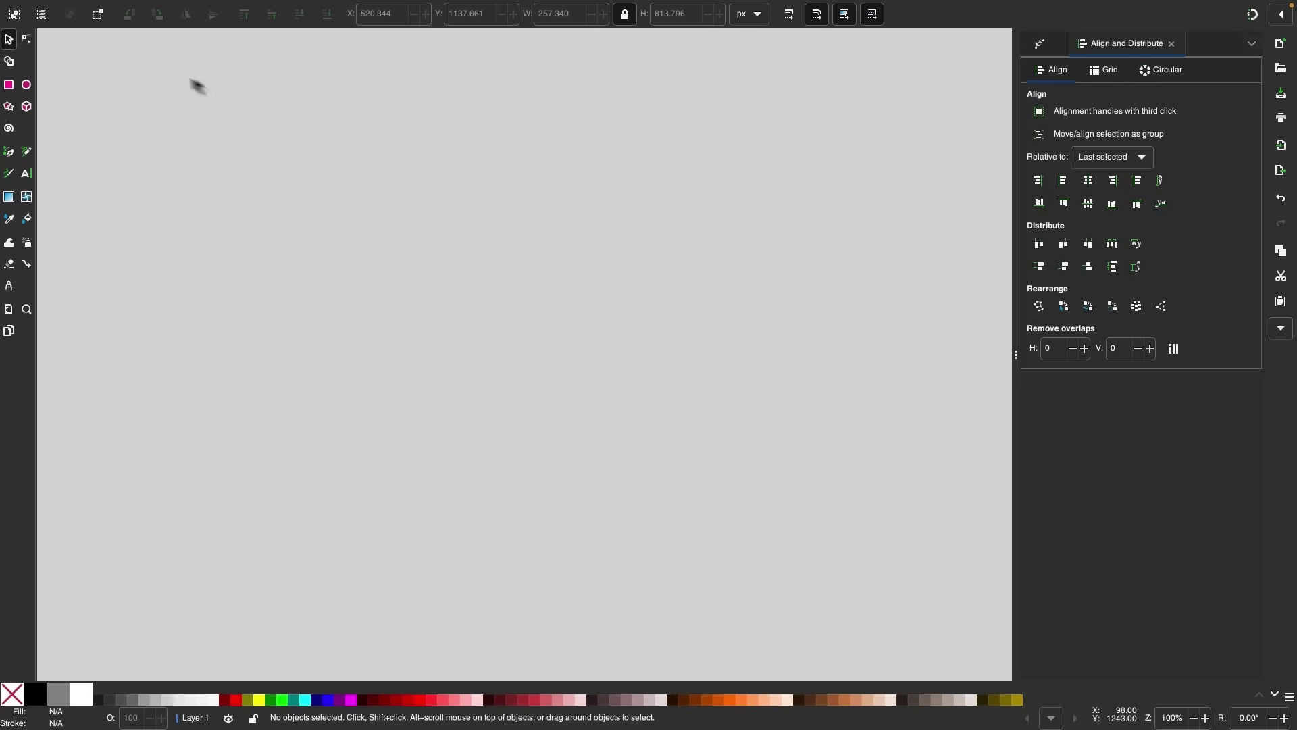
Step: Draw two sharp-cornered black rectangles: a wide one above a larger 331 × 284 px one
{"action": "left_click", "coordinate": [9, 86]}
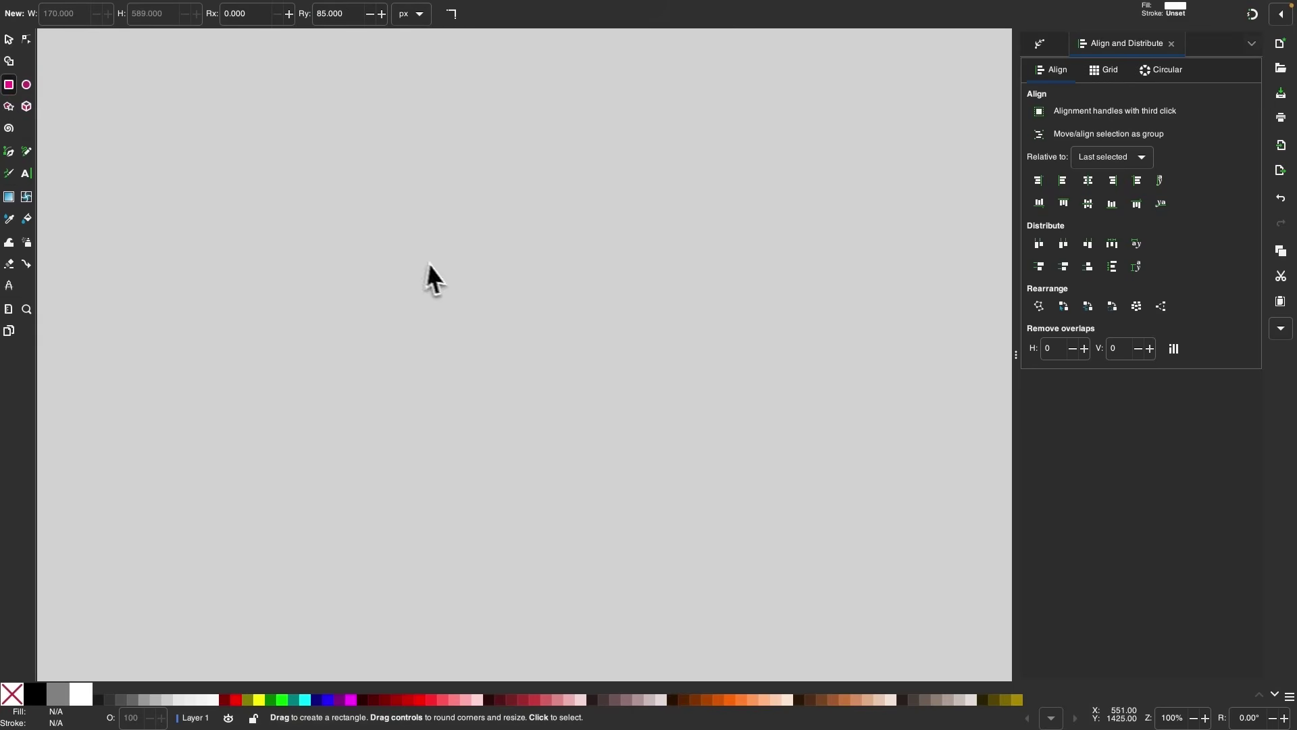
{"action": "left_click", "coordinate": [35, 694]}
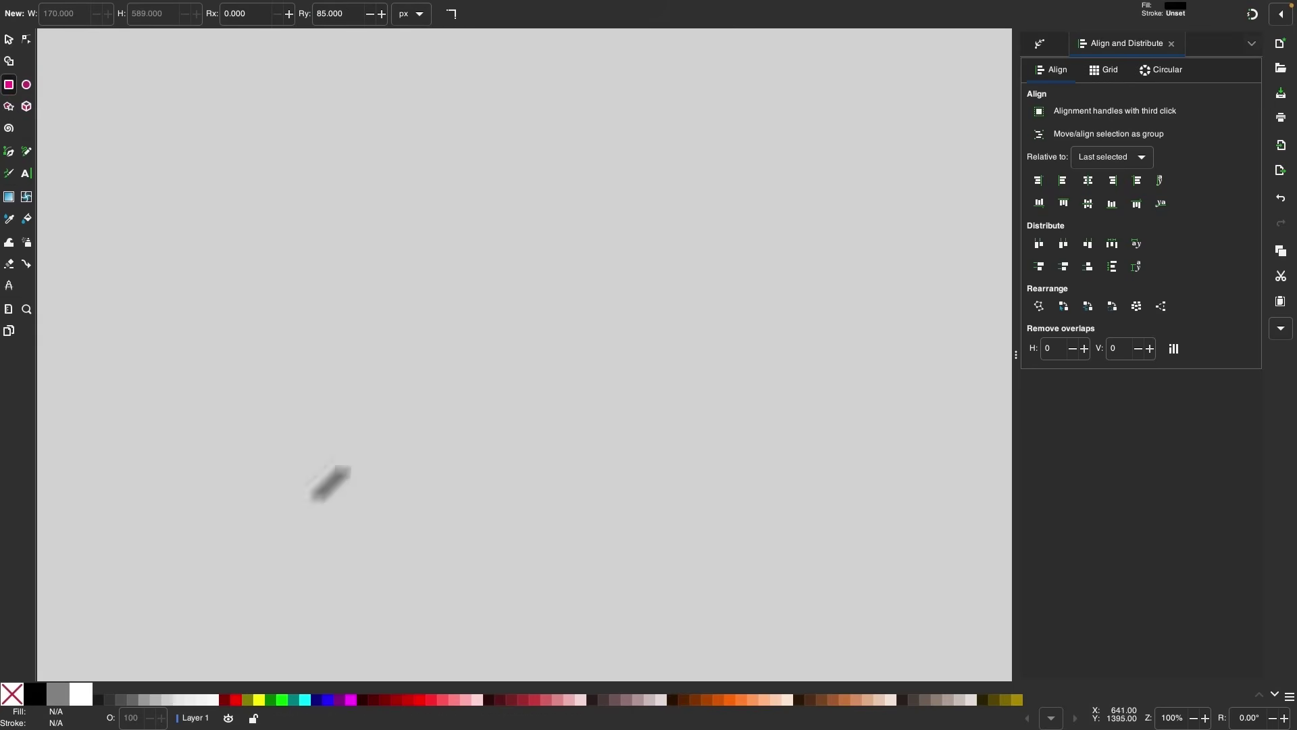
{"action": "left_click_drag", "start_coordinate": [377, 246], "coordinate": [632, 345]}
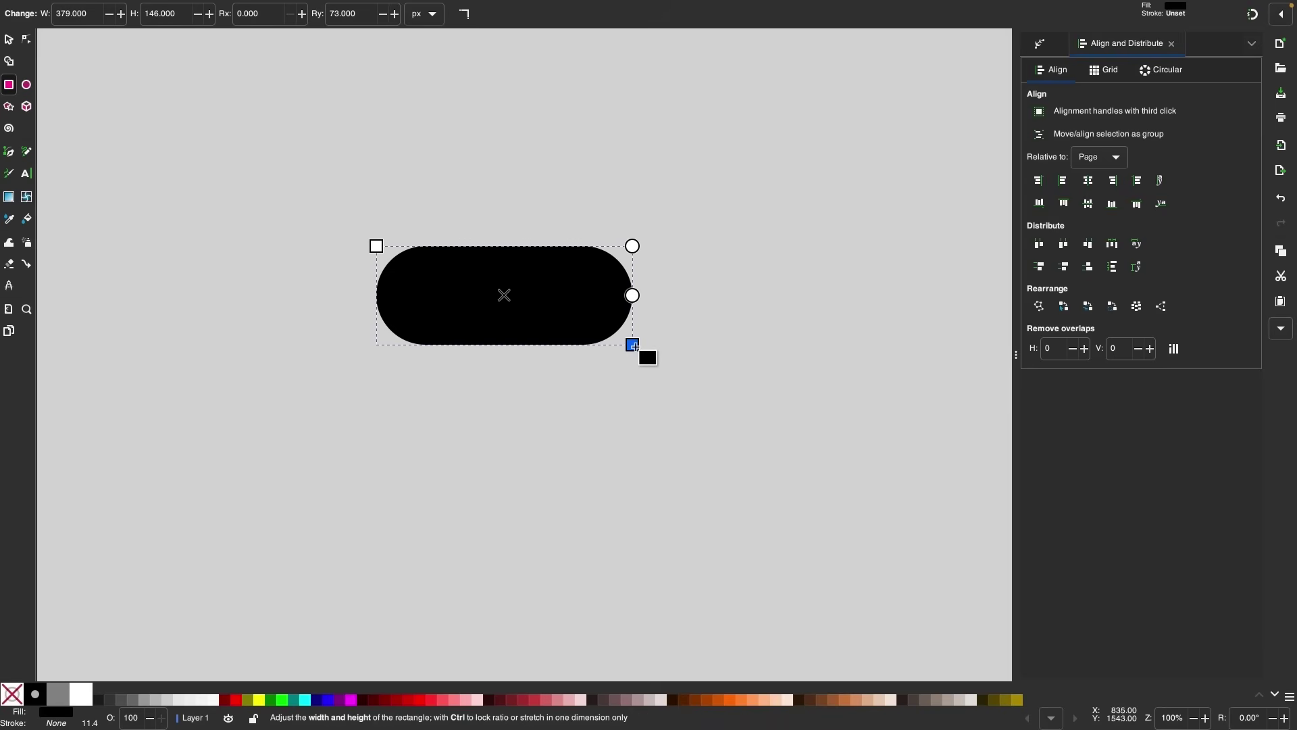
{"action": "left_click", "coordinate": [464, 22]}
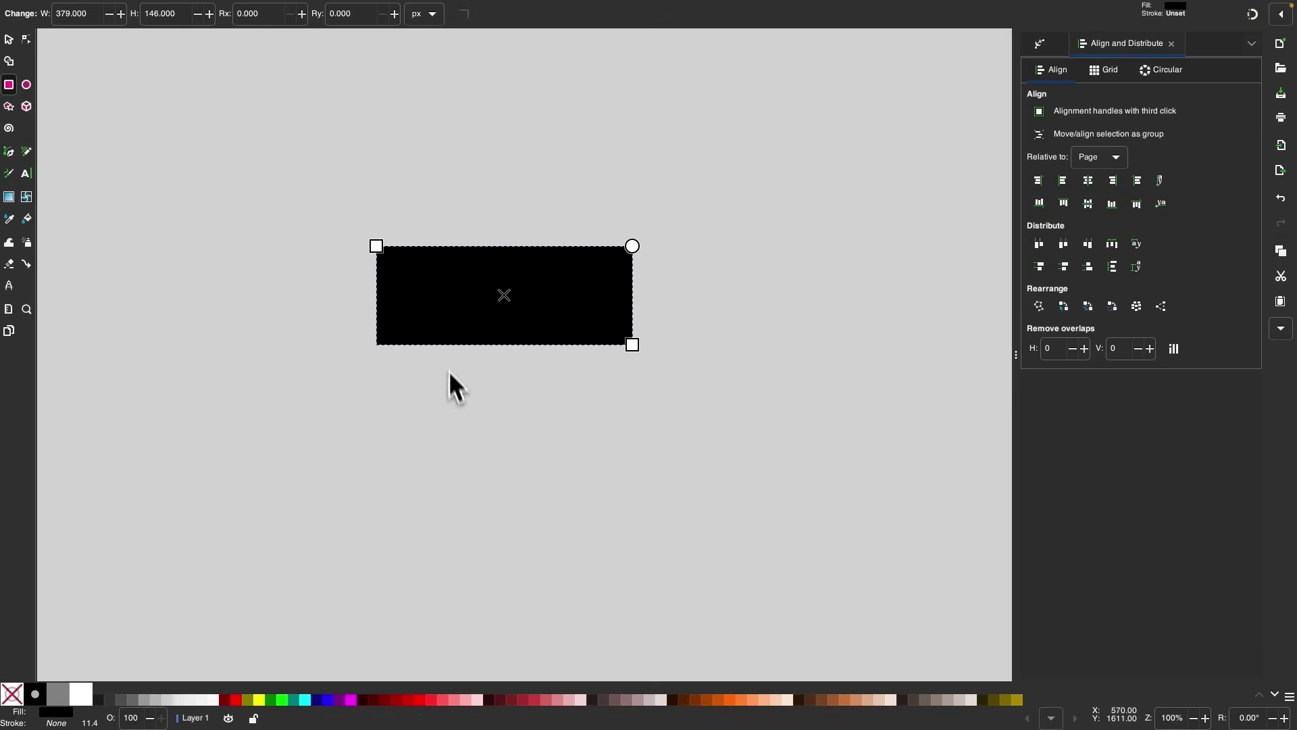
{"action": "scroll", "coordinate": [451, 385], "scroll_direction": "down", "scroll_amount": 1}
{"action": "scroll", "coordinate": [405, 381], "scroll_direction": "up", "scroll_amount": 1}
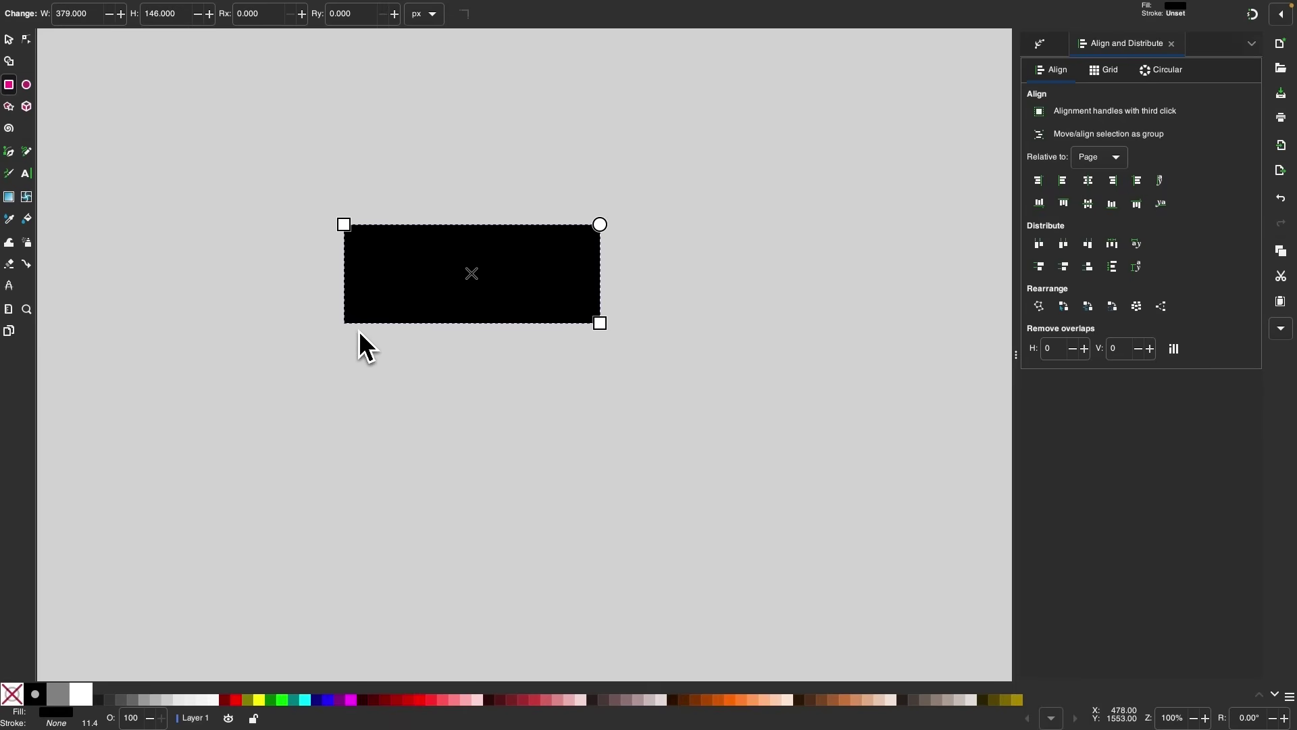
{"action": "mouse_move", "coordinate": [359, 331]}
{"action": "left_mouse_down"}
{"action": "mouse_move", "coordinate": [452, 402]}
{"action": "mouse_move", "coordinate": [530, 506]}
{"action": "mouse_move", "coordinate": [581, 521]}
{"action": "left_mouse_up"}
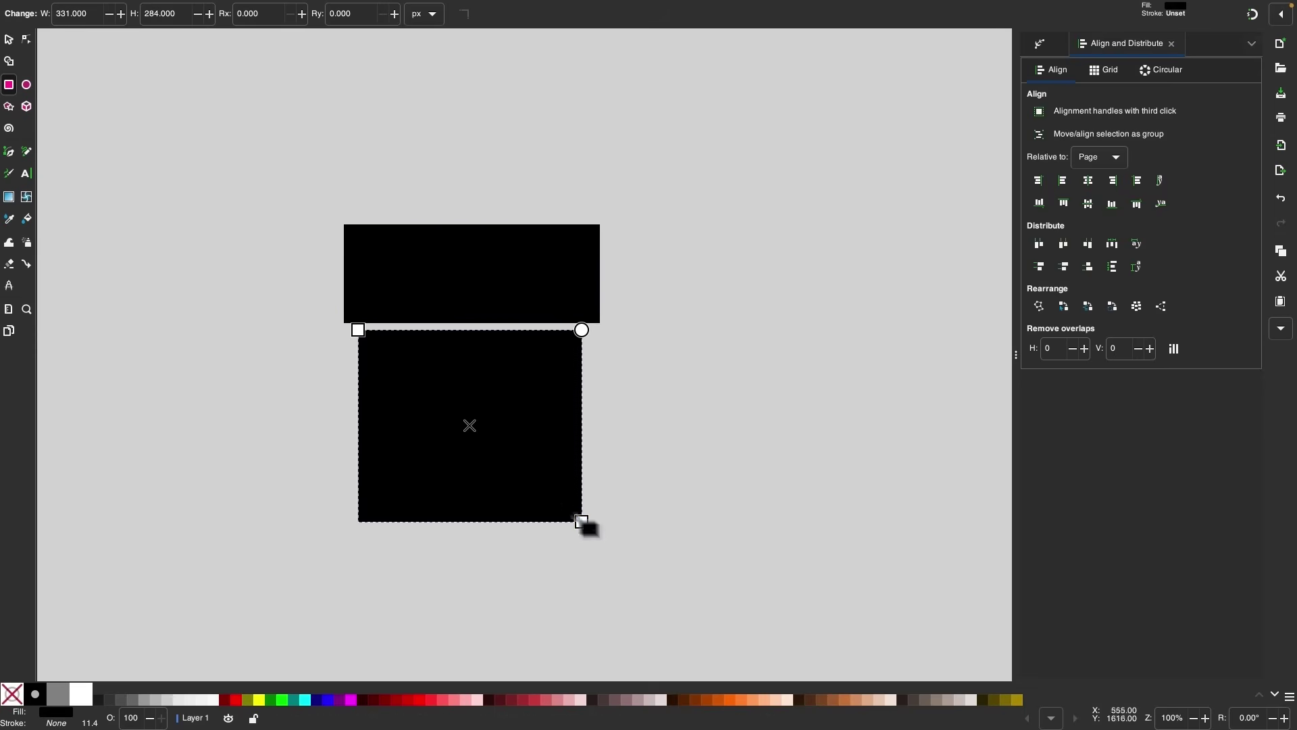
{"action": "left_click", "coordinate": [10, 40]}
{"action": "left_click_drag", "start_coordinate": [493, 386], "coordinate": [496, 391]}
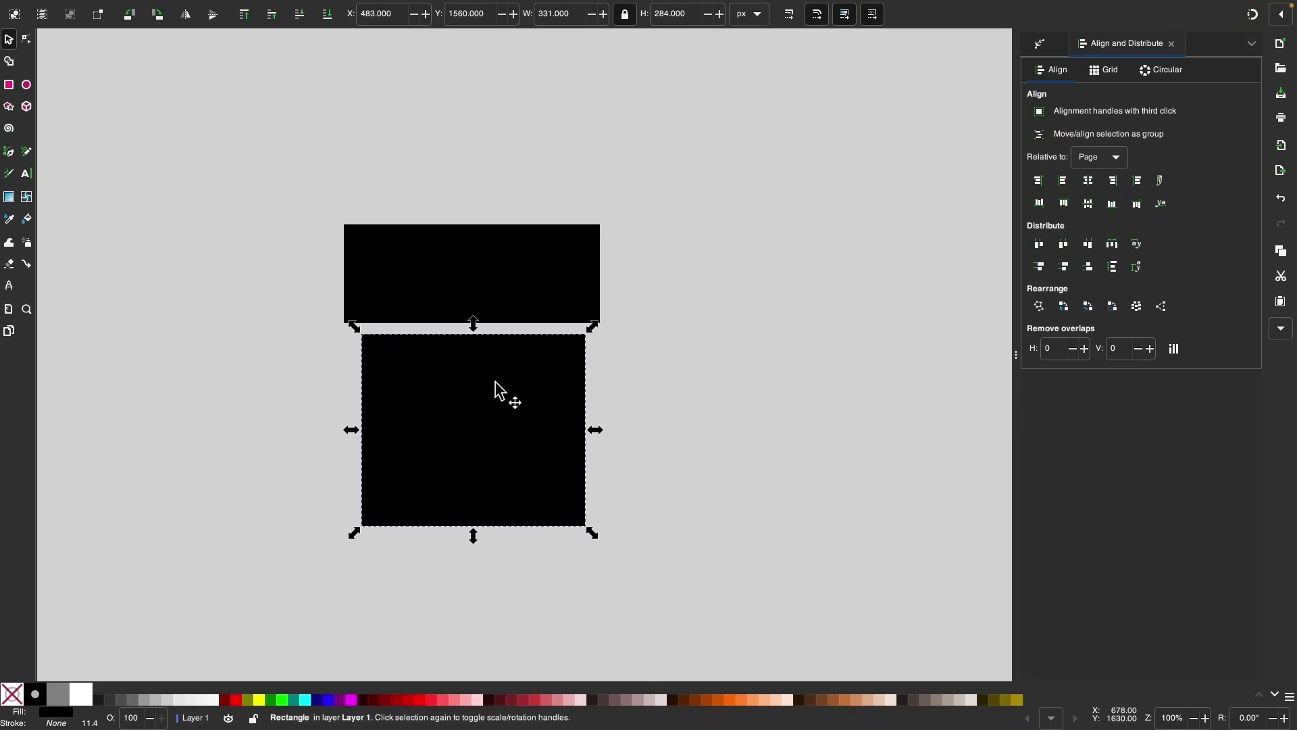
Step: Centre the rectangles on the vertical axis and convert both to paths
{"action": "left_click_drag", "start_coordinate": [715, 559], "coordinate": [259, 191]}
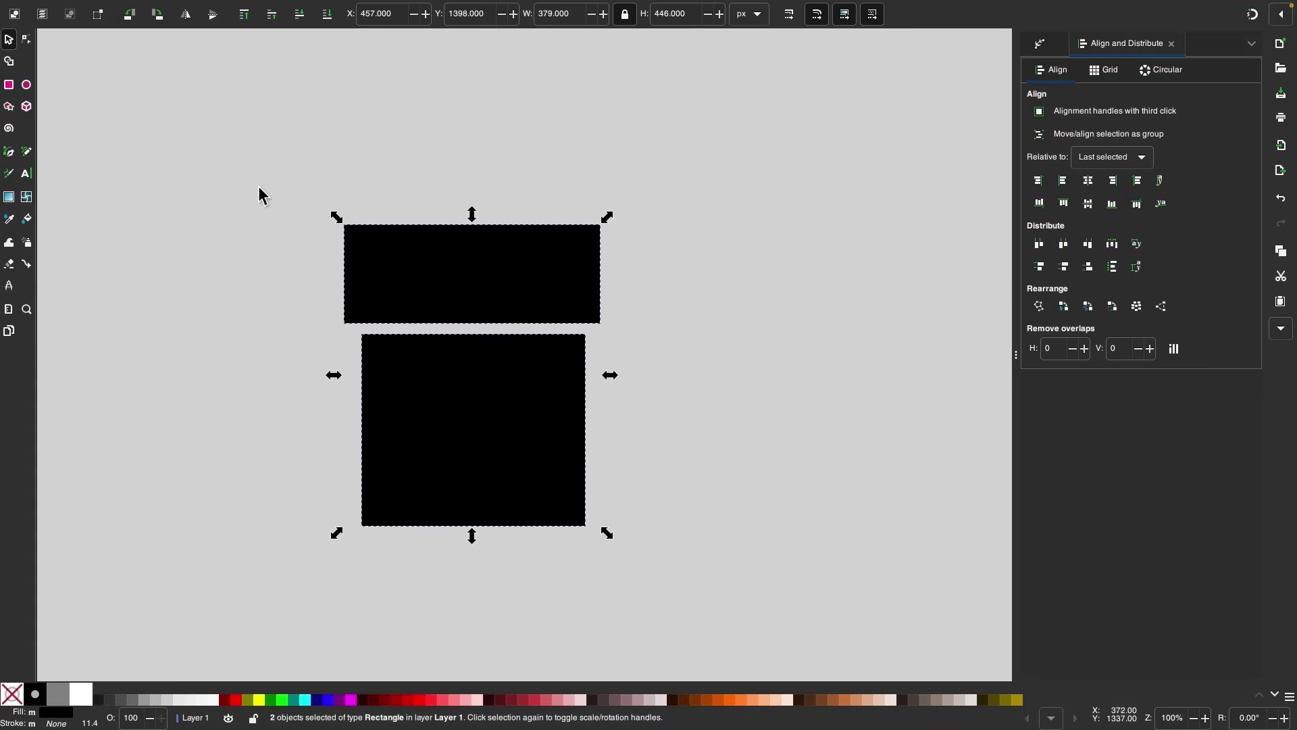
{"action": "left_click", "coordinate": [1088, 181]}
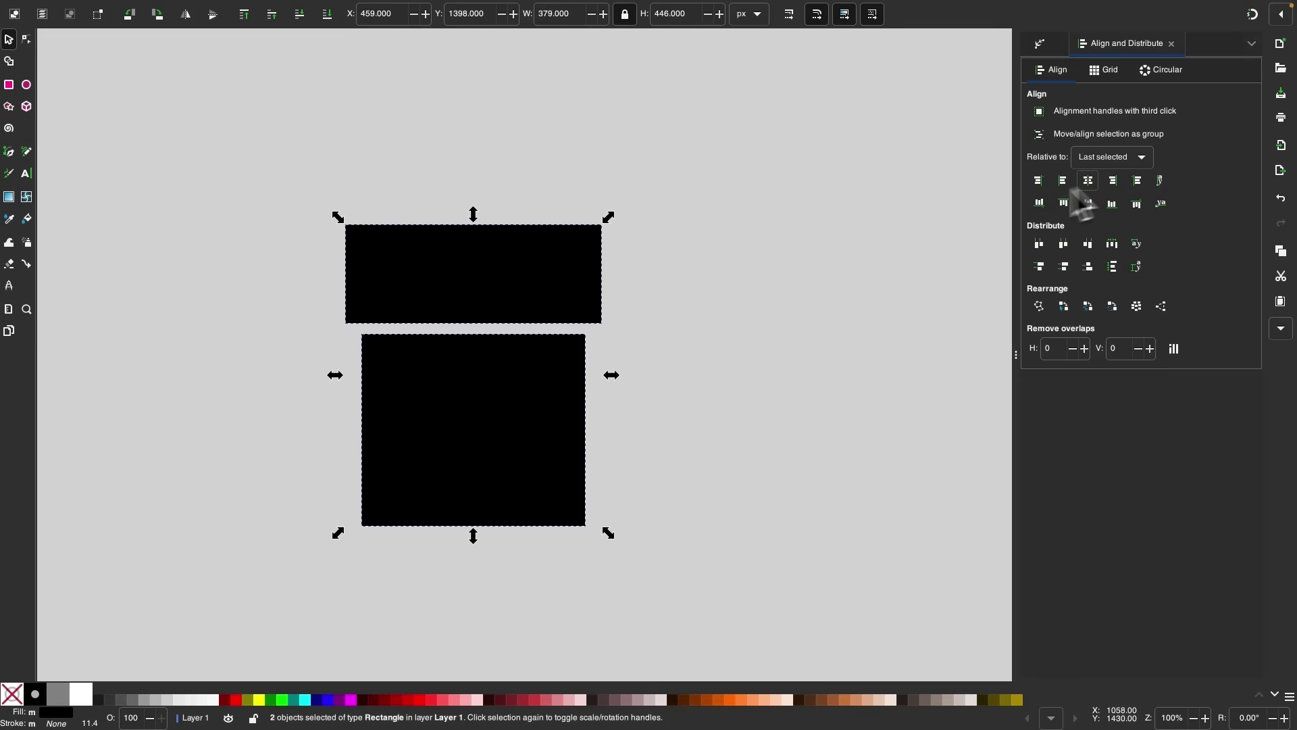
{"action": "mouse_move", "coordinate": [509, 8]}
{"action": "left_click", "coordinate": [269, 9]}
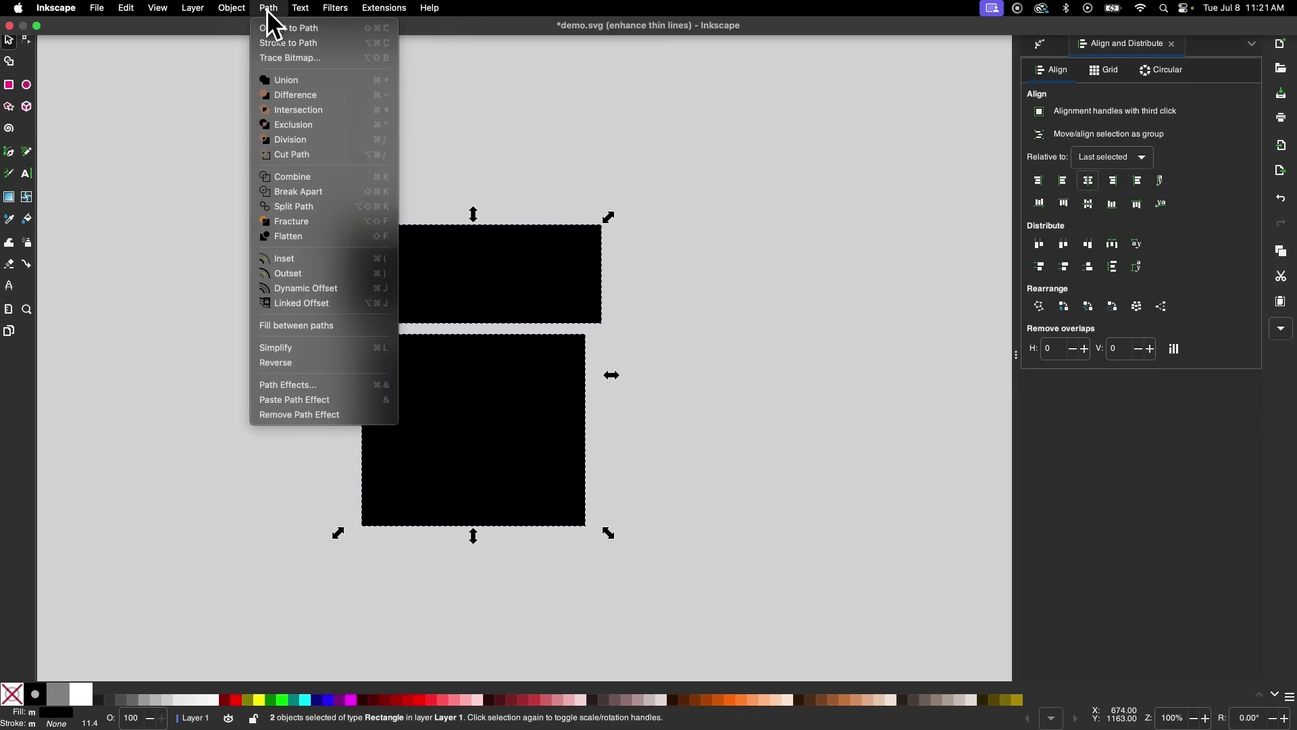
{"action": "left_click", "coordinate": [271, 30]}
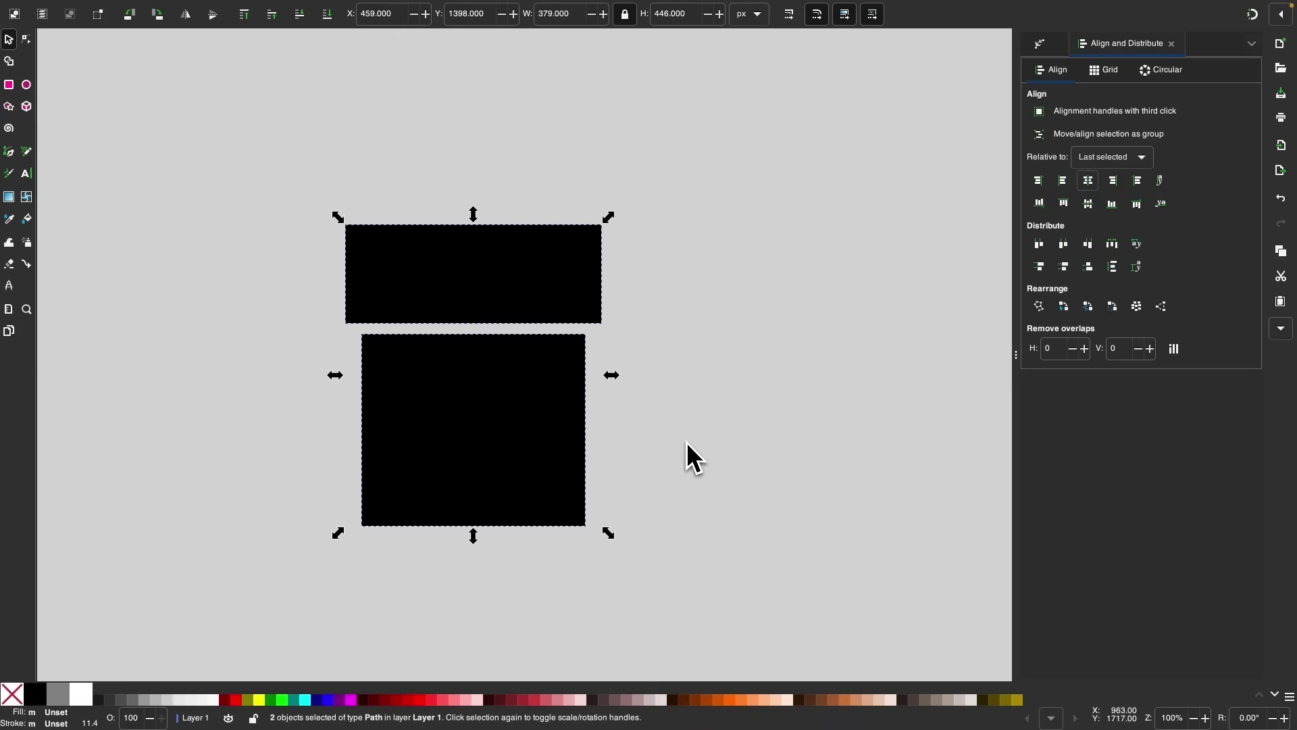
{"action": "scroll", "coordinate": [692, 456], "scroll_direction": "up", "scroll_amount": 1}
{"action": "left_click", "coordinate": [716, 420]}
{"action": "scroll", "coordinate": [716, 420], "scroll_direction": "up", "scroll_amount": 2}
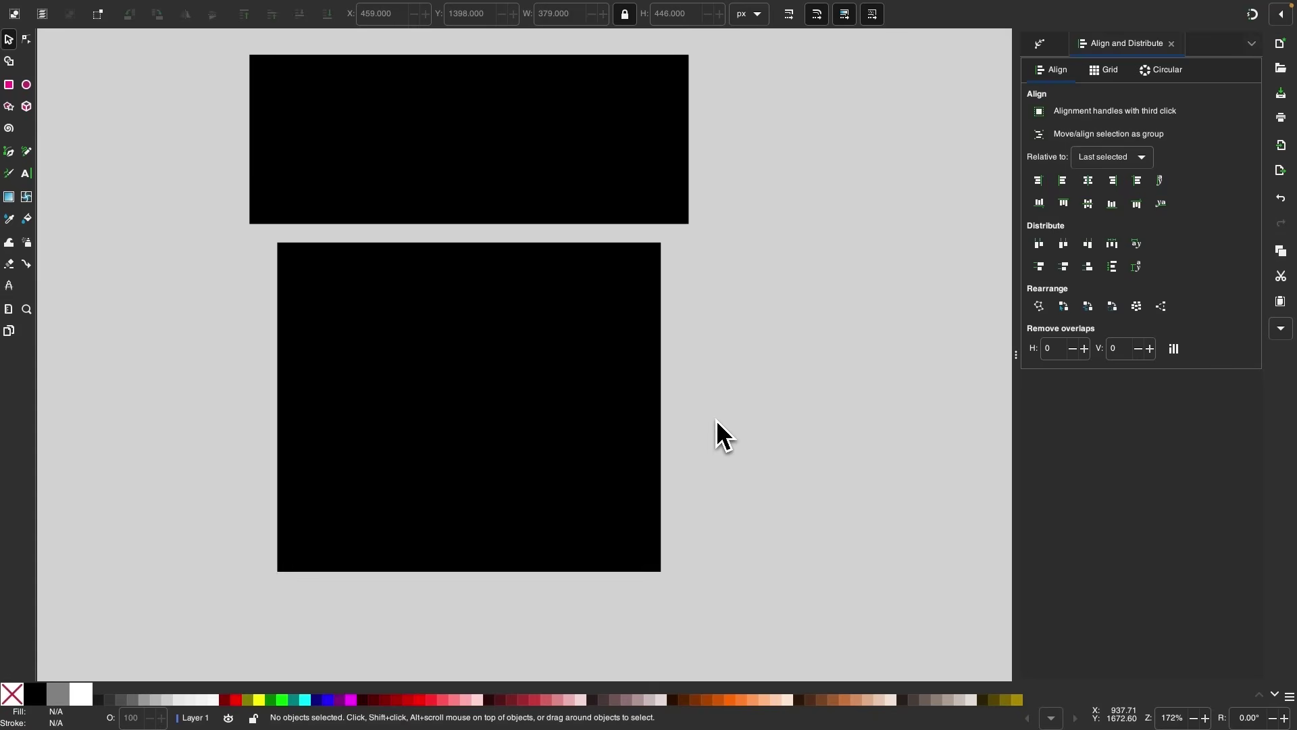
{"action": "left_click", "coordinate": [26, 39]}
Step: Show the lower block's nodes and add two nodes on its bottom edge
{"action": "left_click", "coordinate": [422, 408]}
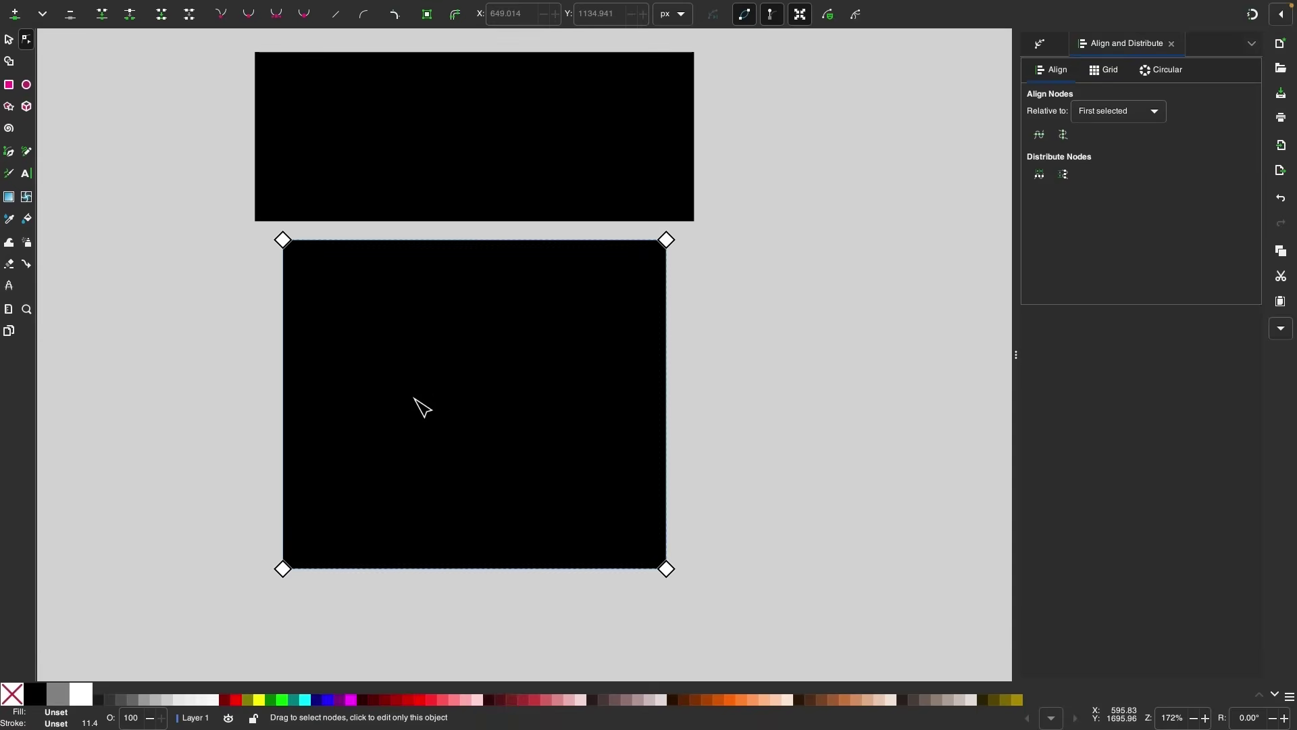
{"action": "scroll", "coordinate": [422, 408], "scroll_direction": "down", "scroll_amount": 1}
{"action": "scroll", "coordinate": [422, 408], "scroll_direction": "left", "scroll_amount": 1}
{"action": "left_click_drag", "start_coordinate": [774, 559], "coordinate": [201, 462]}
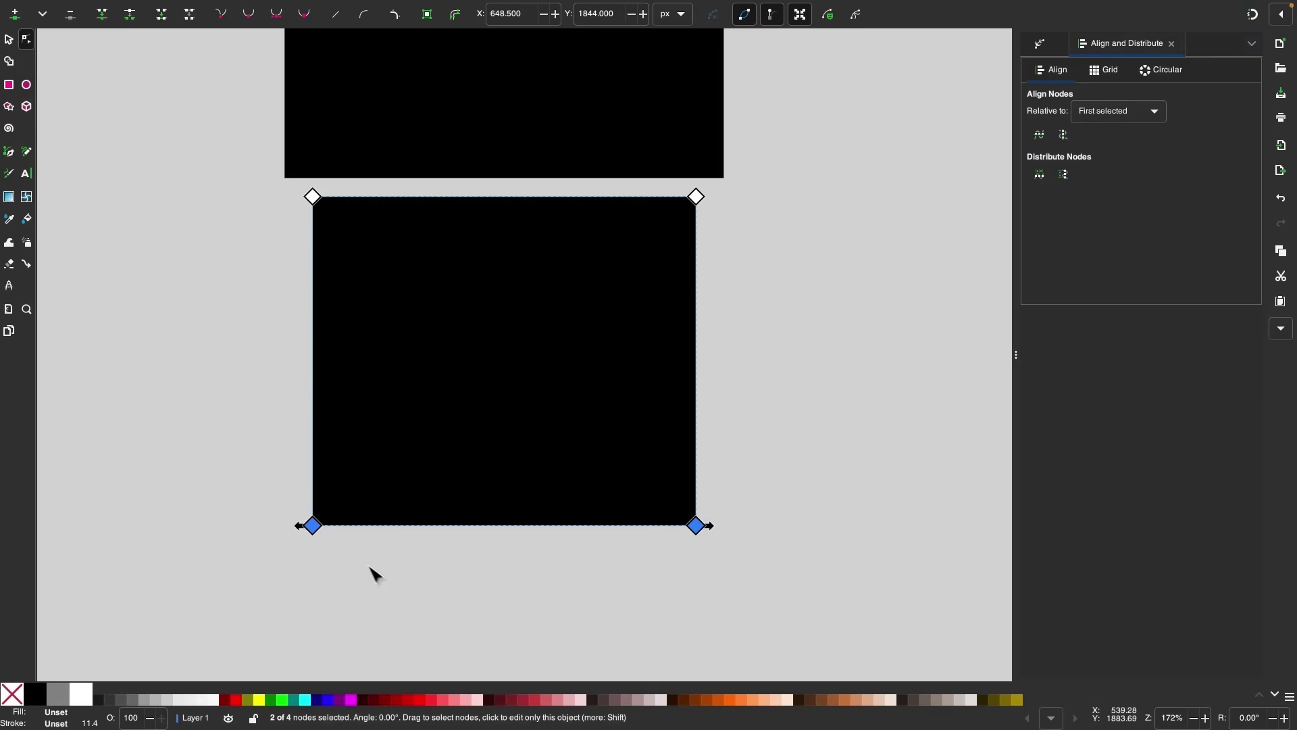
{"action": "scroll", "coordinate": [368, 567], "scroll_direction": "up", "scroll_amount": 2}
{"action": "left_click", "coordinate": [486, 562]}
{"action": "scroll", "coordinate": [483, 562], "scroll_direction": "up", "scroll_amount": 1}
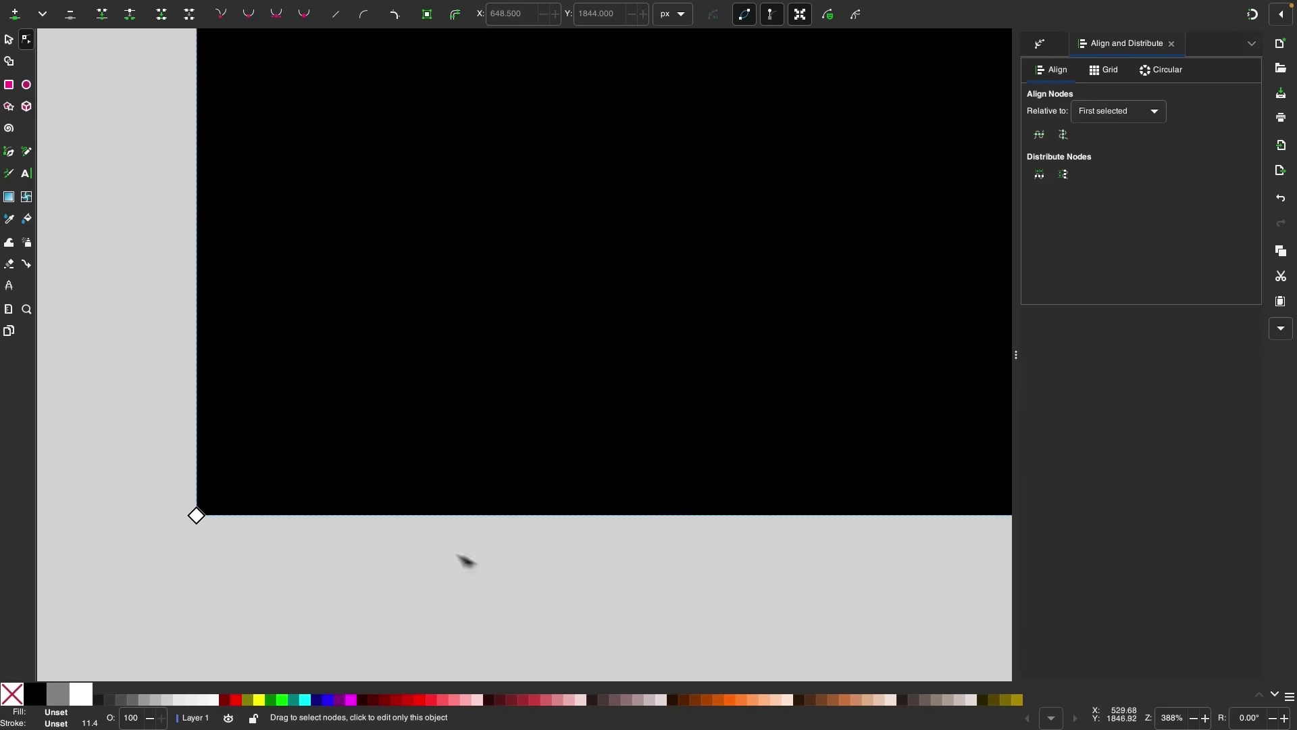
{"action": "double_click", "coordinate": [294, 516]}
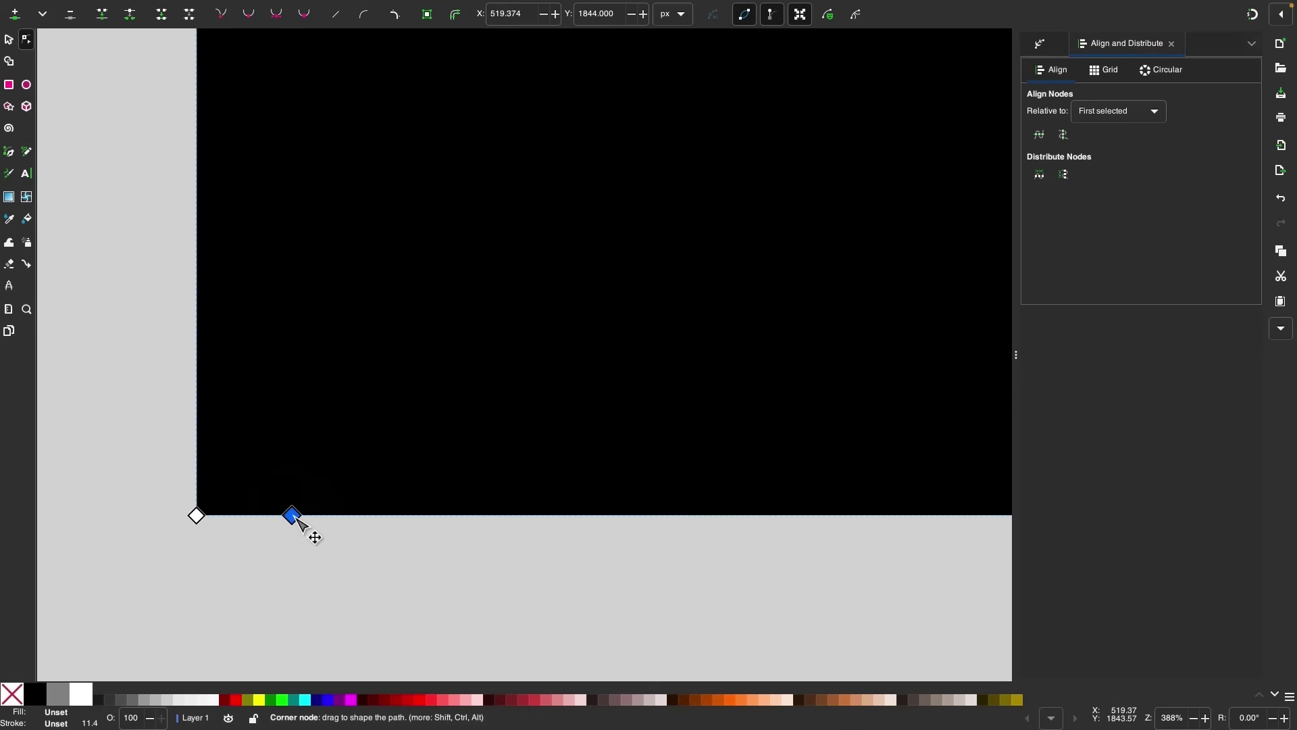
{"action": "double_click", "coordinate": [365, 516]}
Step: Insert a midpoint node, raise it, and narrow the base into the small left notch
{"action": "left_click_drag", "start_coordinate": [414, 549], "coordinate": [266, 437]}
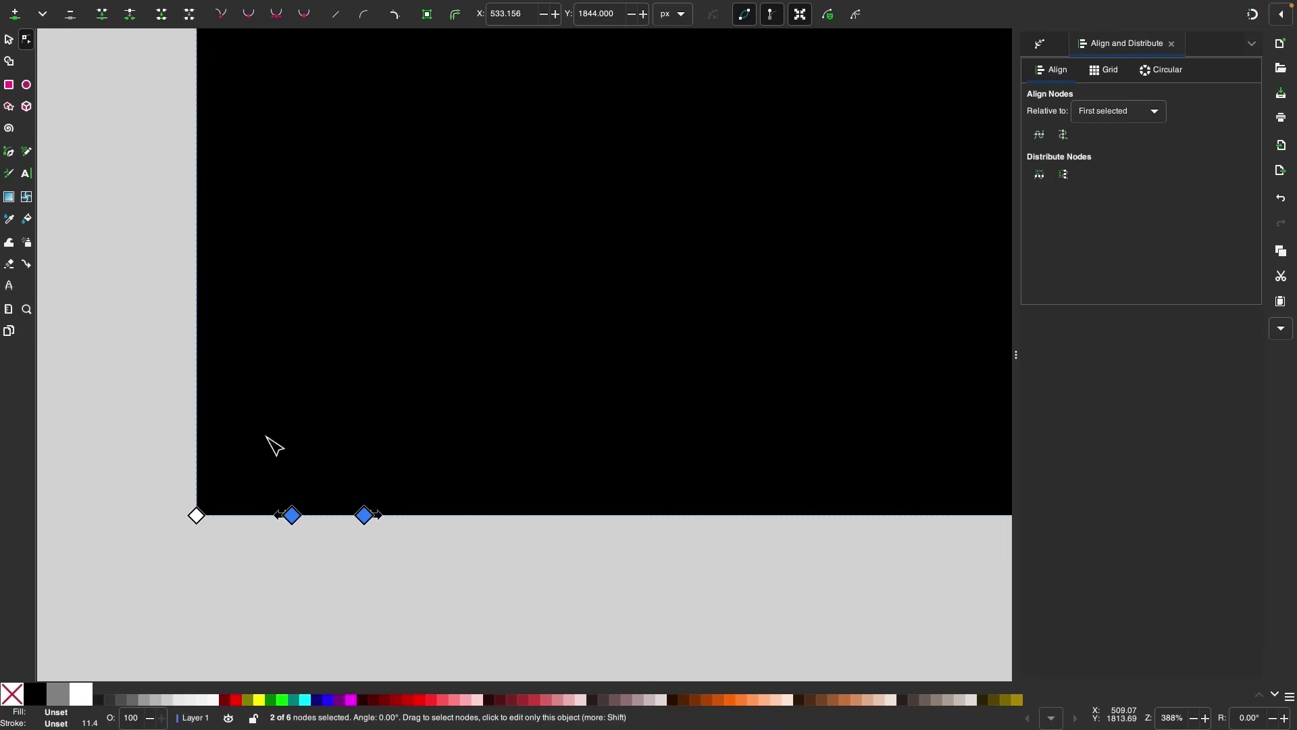
{"action": "left_click", "coordinate": [16, 19]}
{"action": "left_click", "coordinate": [318, 536]}
{"action": "left_click", "coordinate": [329, 520]}
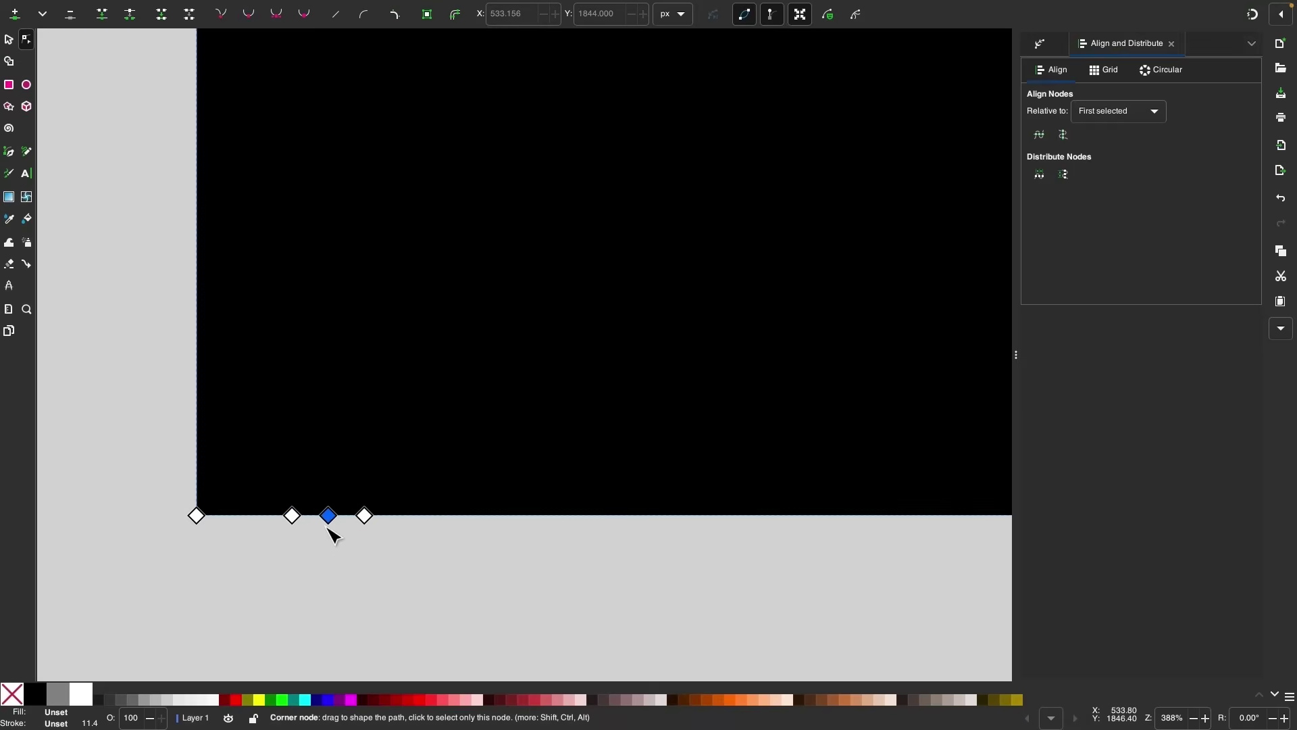
{"action": "left_click_drag", "start_coordinate": [330, 520], "coordinate": [333, 438]}
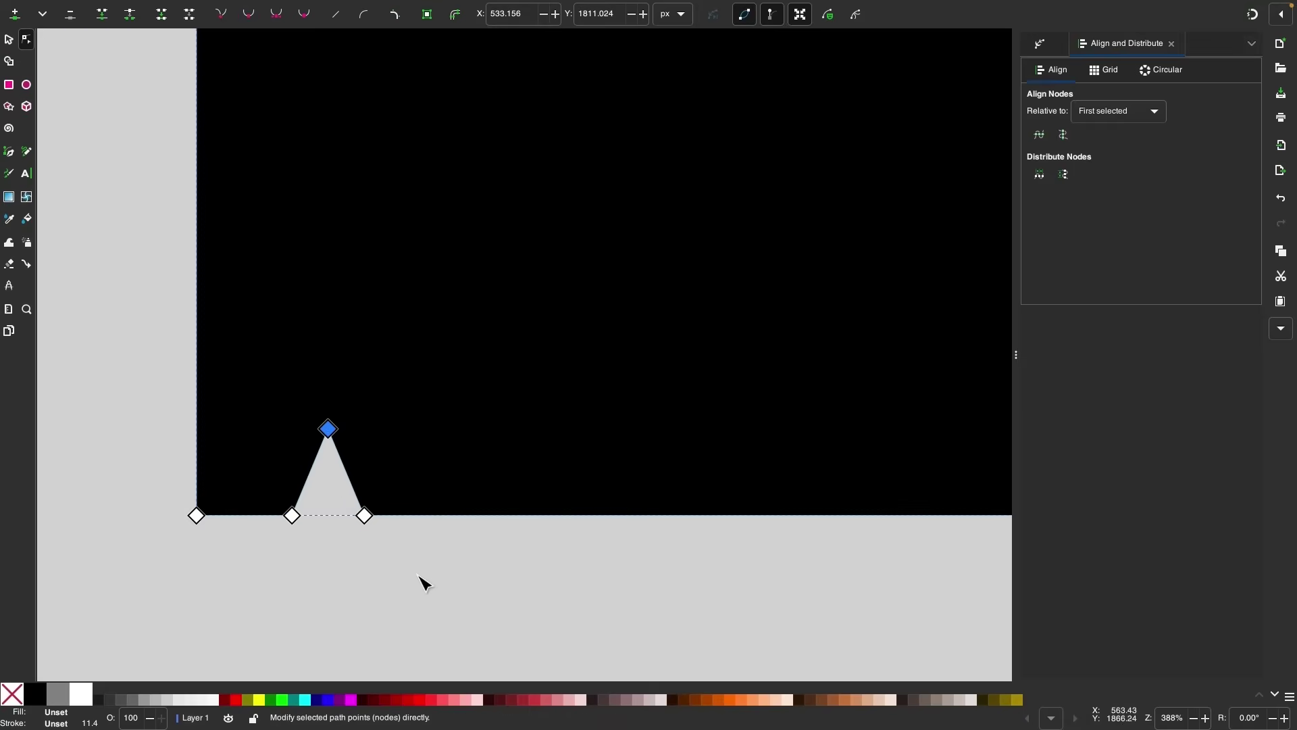
{"action": "left_click_drag", "start_coordinate": [412, 568], "coordinate": [273, 516]}
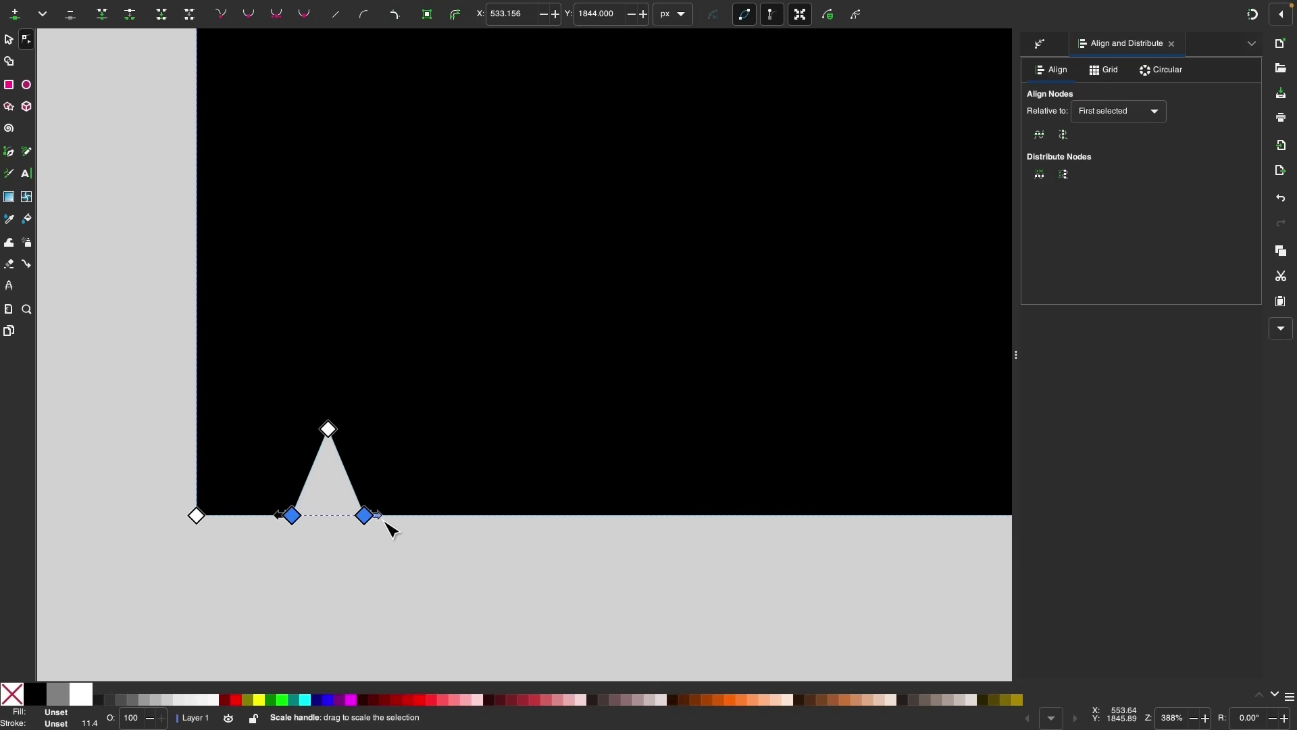
{"action": "left_click_drag", "start_coordinate": [378, 516], "coordinate": [379, 526]}
Step: Add nodes farther right and pull a new middle node up into a tall notch
{"action": "scroll", "coordinate": [380, 526], "scroll_direction": "down", "scroll_amount": 1}
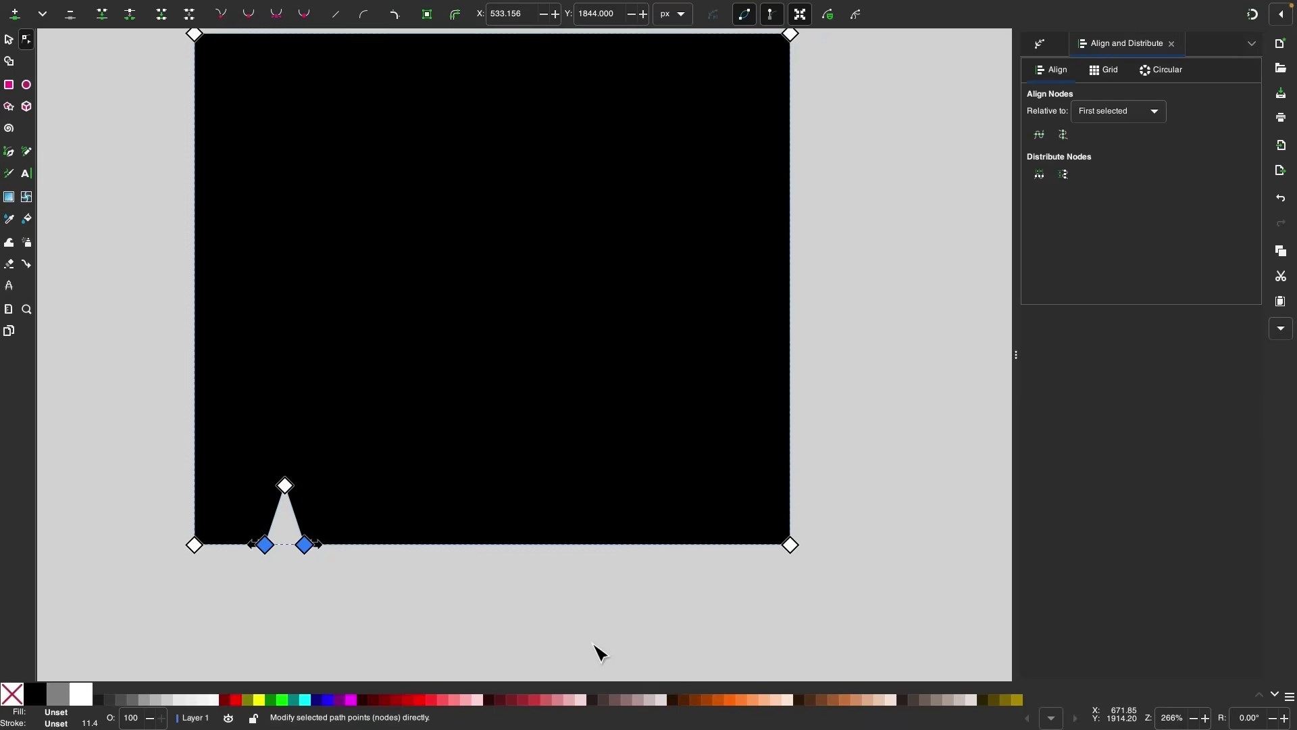
{"action": "double_click", "coordinate": [433, 544]}
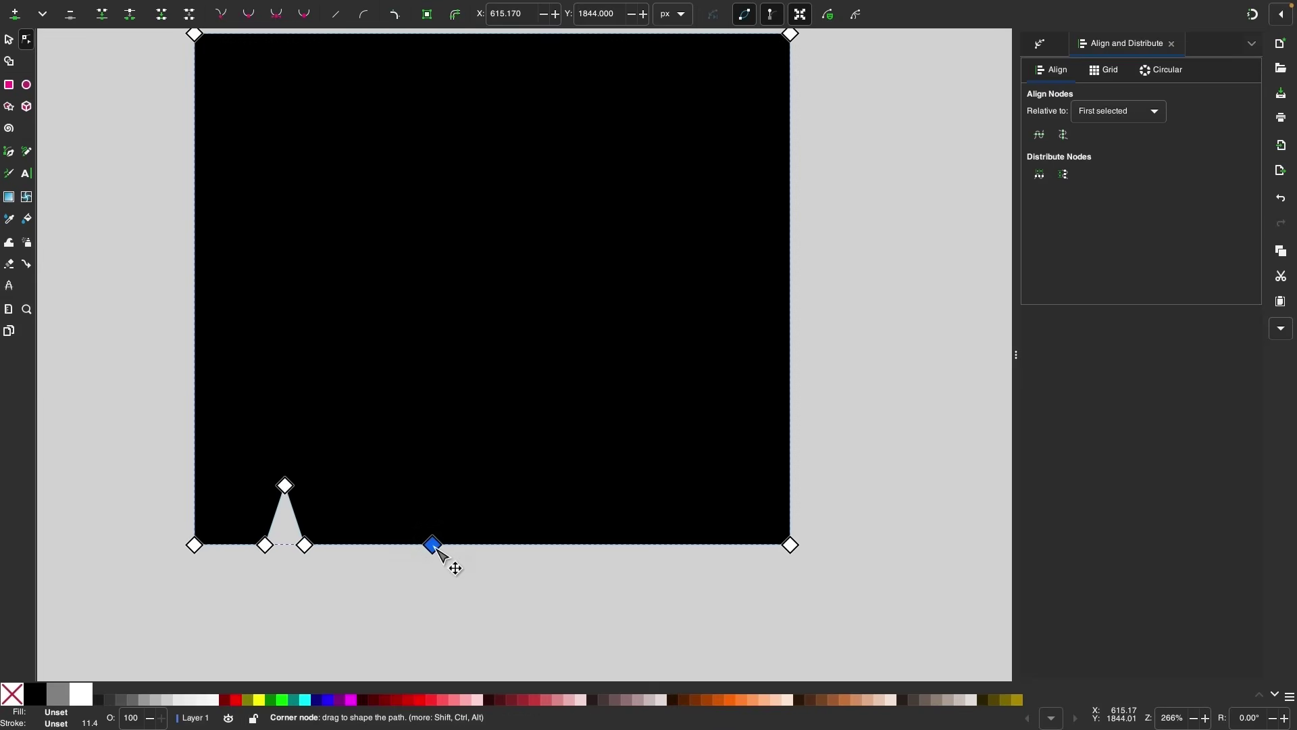
{"action": "left_click", "coordinate": [514, 548]}
{"action": "double_click", "coordinate": [510, 545]}
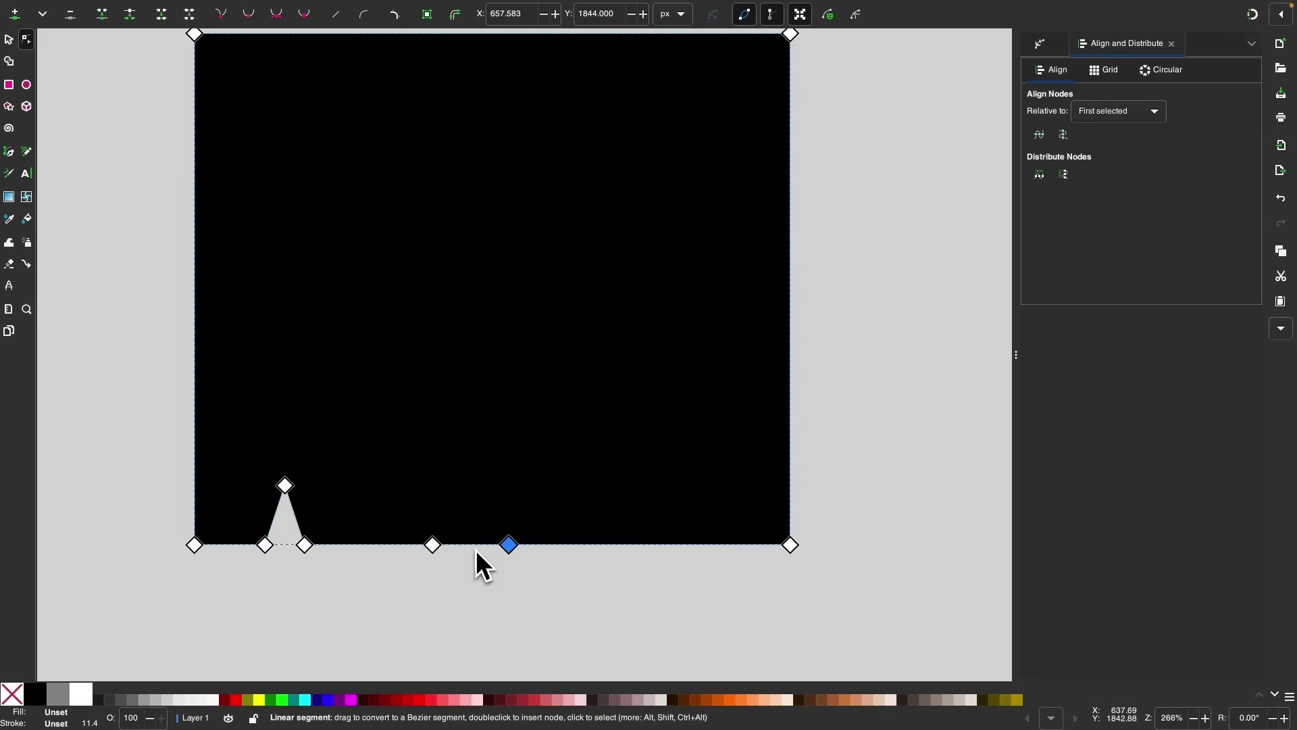
{"action": "left_click_drag", "start_coordinate": [586, 600], "coordinate": [385, 505]}
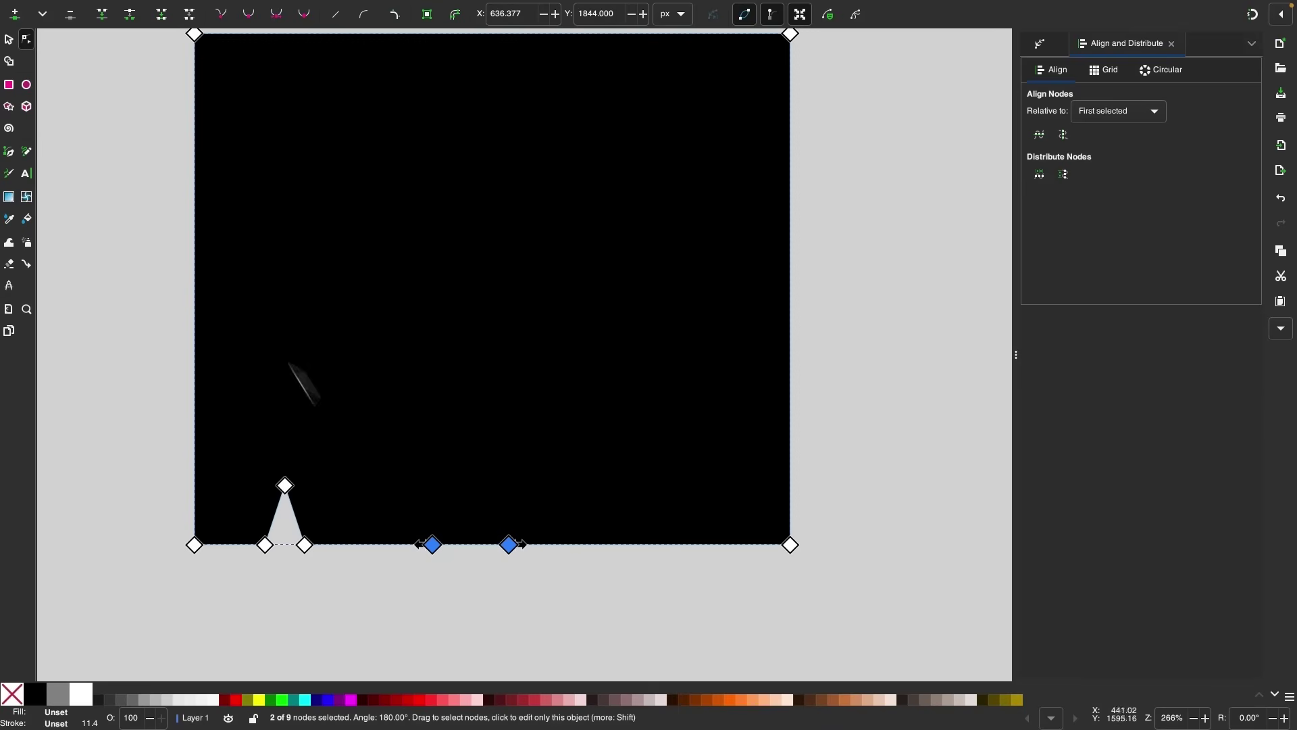
{"action": "left_click", "coordinate": [14, 14]}
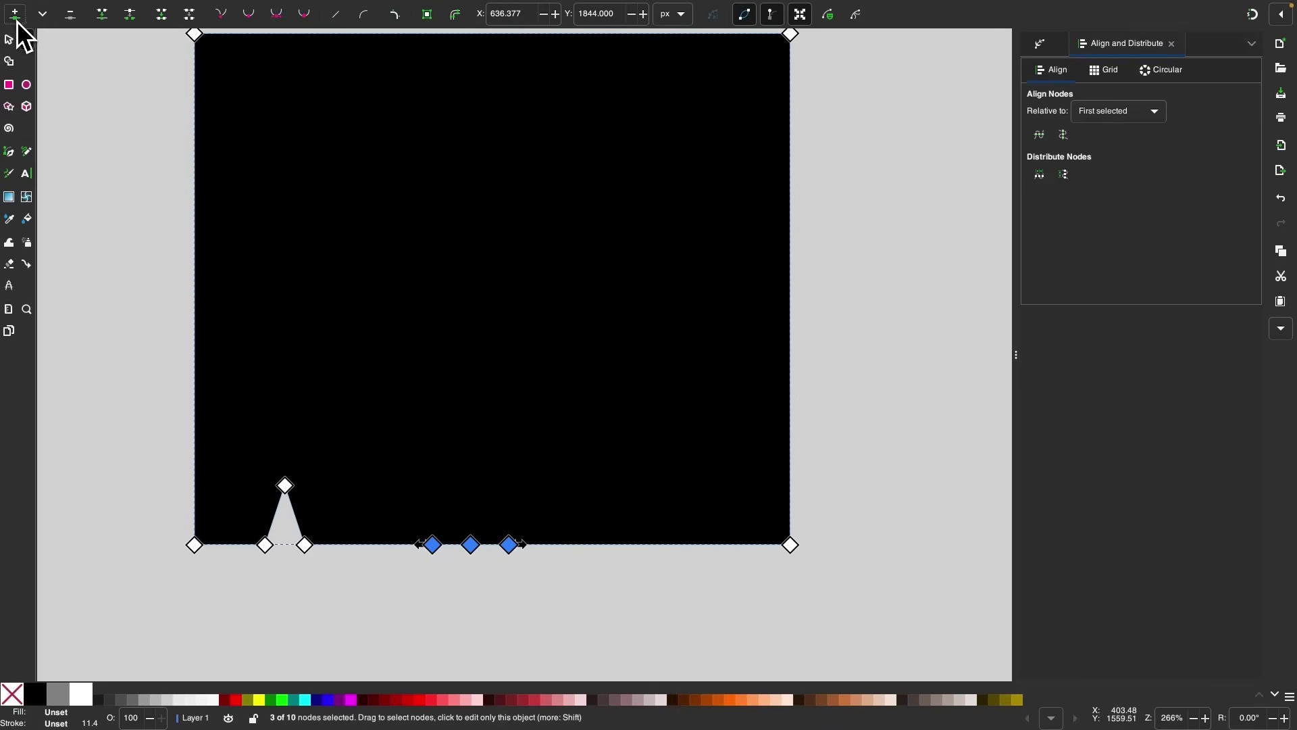
{"action": "left_click", "coordinate": [473, 611]}
{"action": "left_click", "coordinate": [471, 545]}
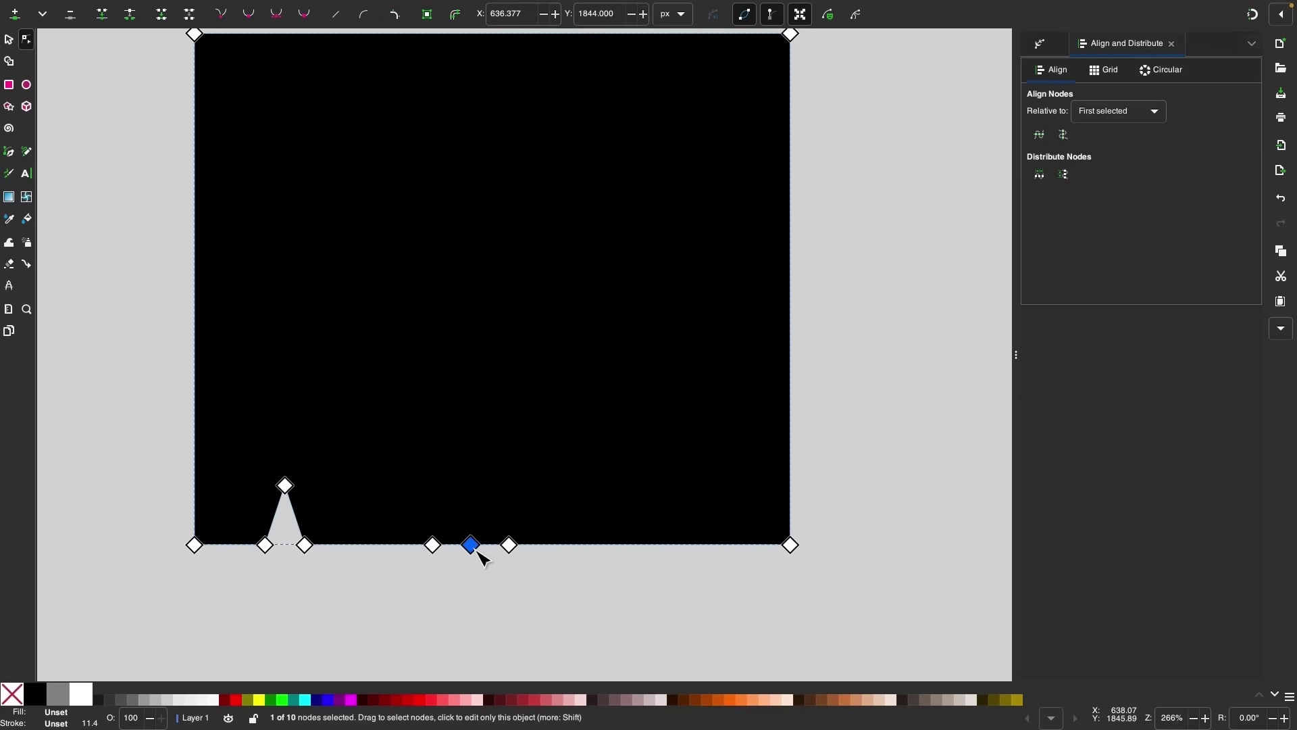
{"action": "left_click_drag", "start_coordinate": [478, 550], "coordinate": [476, 405]}
Step: Narrow the bases of the tall notch and the small left notch
{"action": "scroll", "coordinate": [477, 614], "scroll_direction": "up", "scroll_amount": 2}
{"action": "left_click_drag", "start_coordinate": [578, 572], "coordinate": [240, 455]}
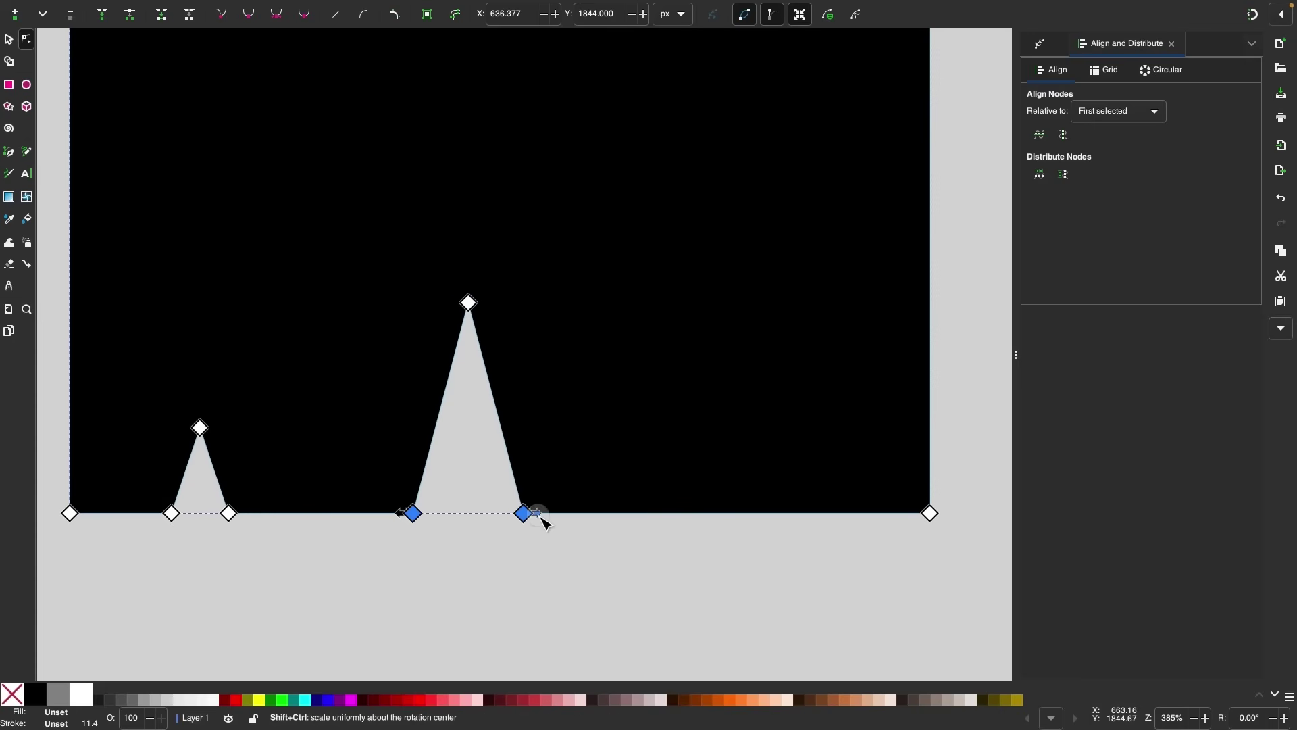
{"action": "left_click_drag", "start_coordinate": [541, 516], "coordinate": [512, 515]}
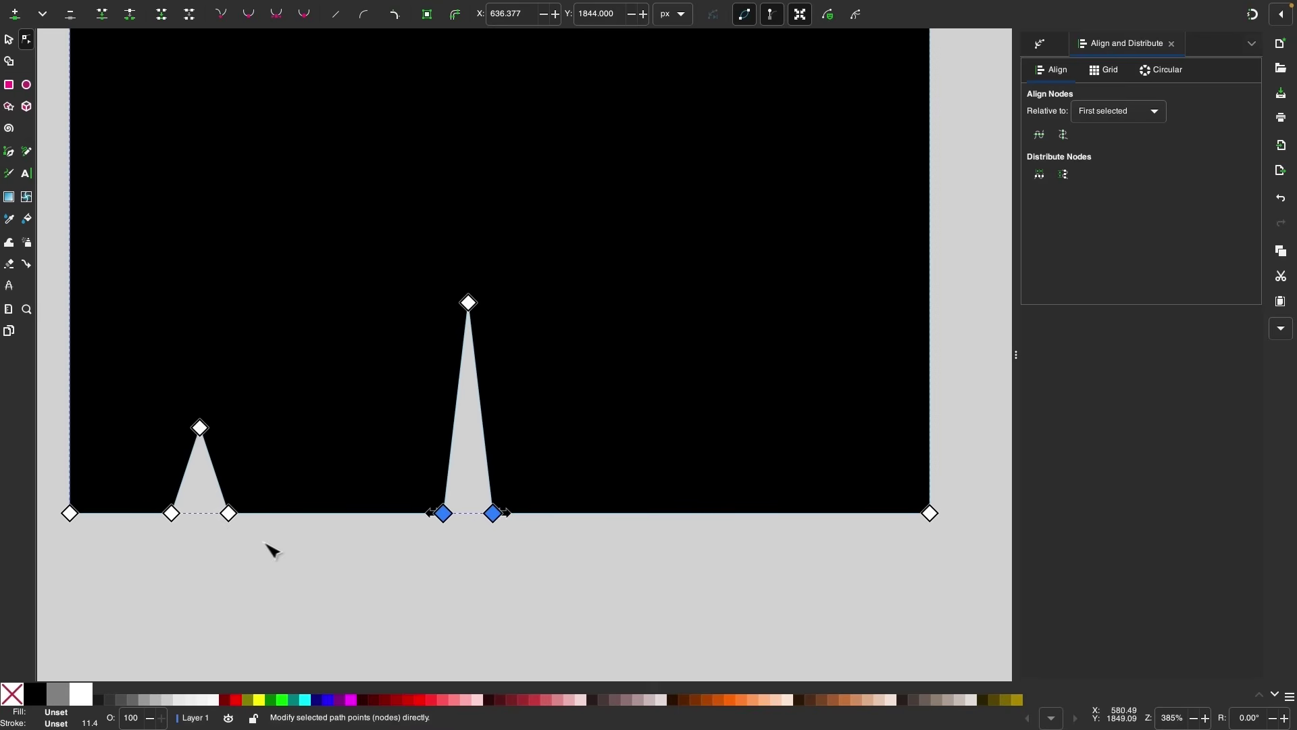
{"action": "left_click_drag", "start_coordinate": [303, 538], "coordinate": [115, 483]}
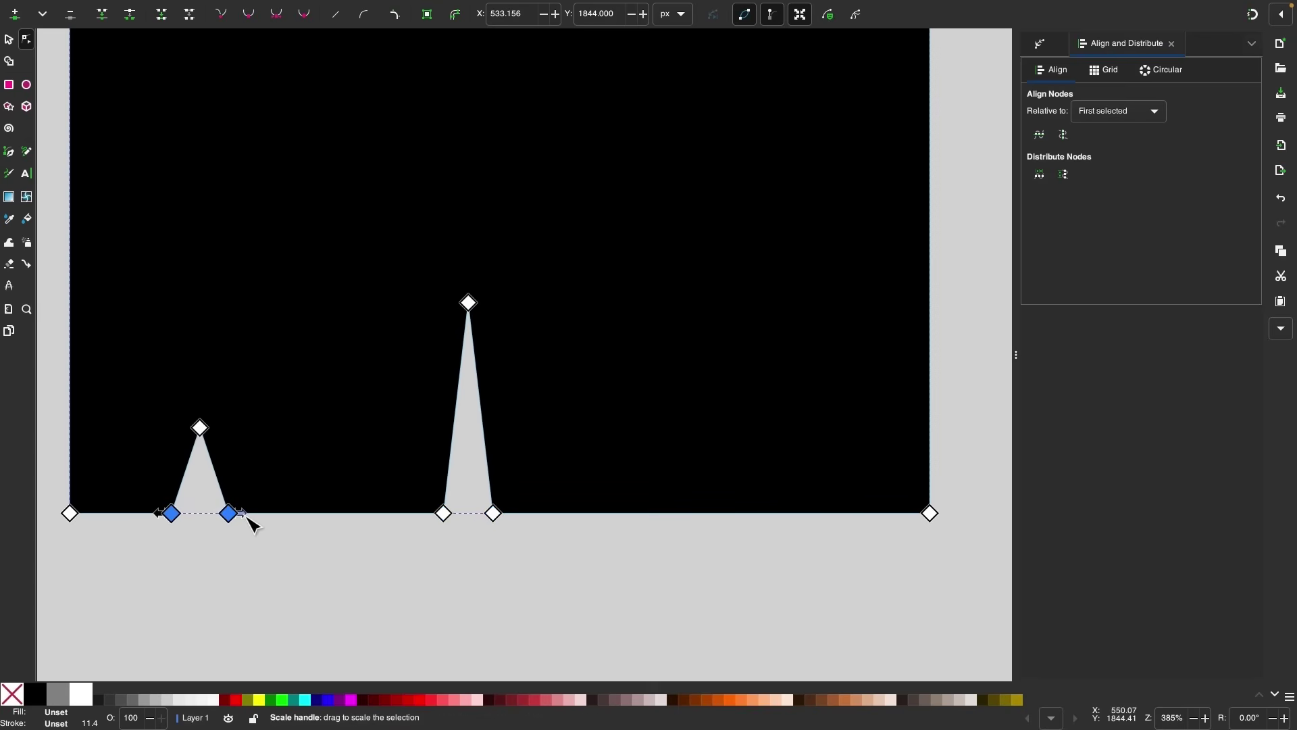
{"action": "left_click_drag", "start_coordinate": [246, 516], "coordinate": [238, 516]}
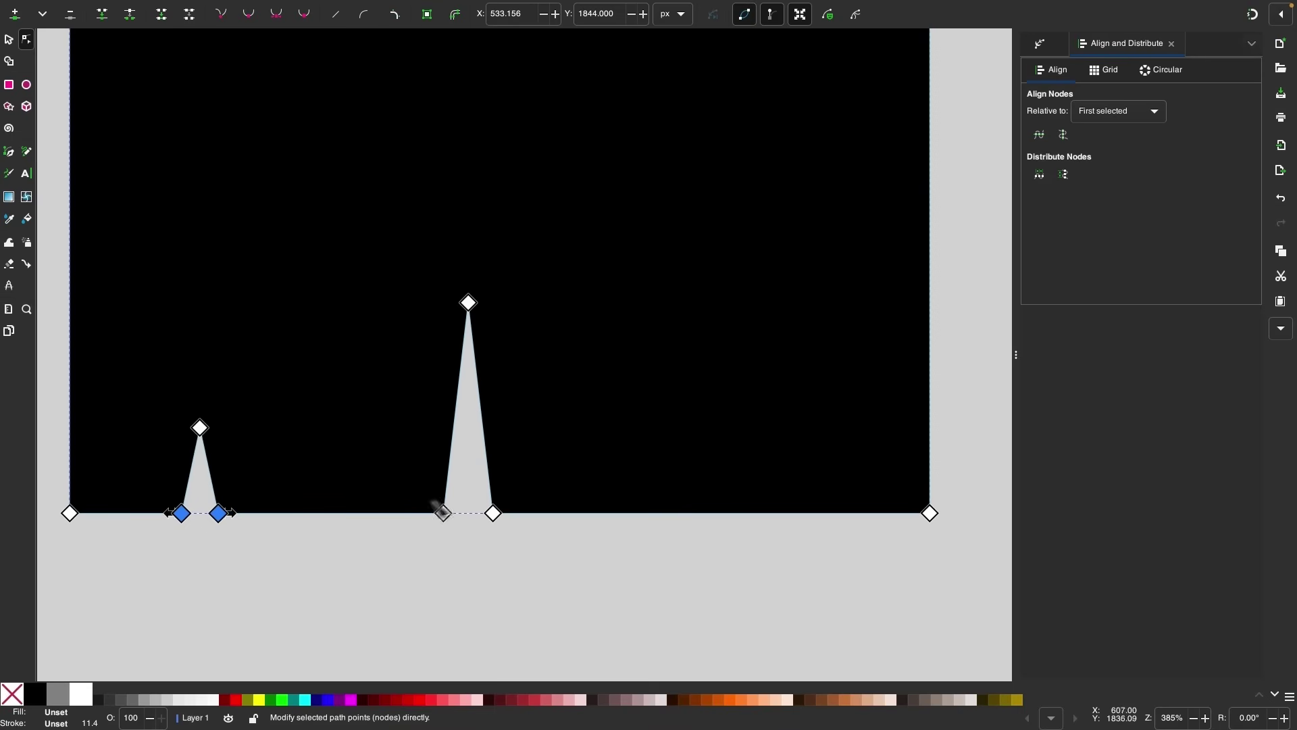
Step: Add nodes at the right of the bottom edge and raise a middle node into a small peak
{"action": "scroll", "coordinate": [450, 588], "scroll_direction": "right", "scroll_amount": 2}
{"action": "scroll", "coordinate": [449, 588], "scroll_direction": "up", "scroll_amount": 1}
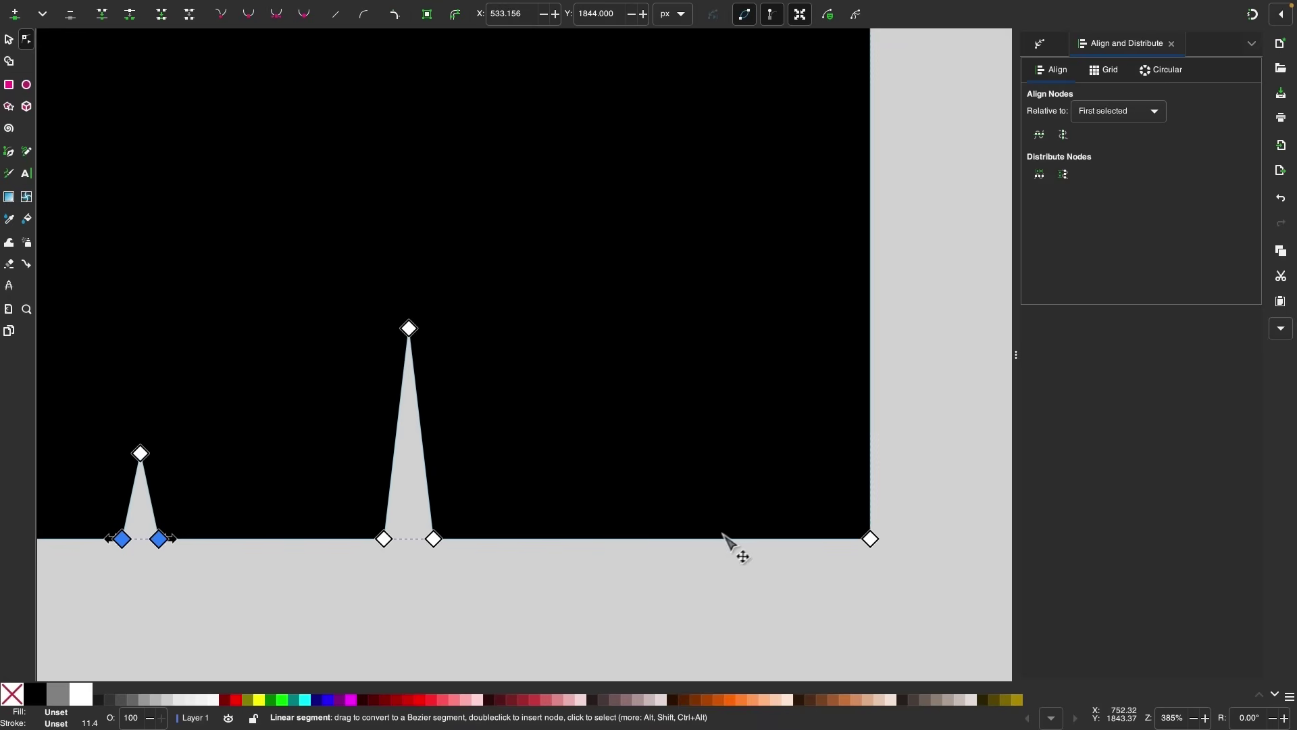
{"action": "double_click", "coordinate": [700, 538]}
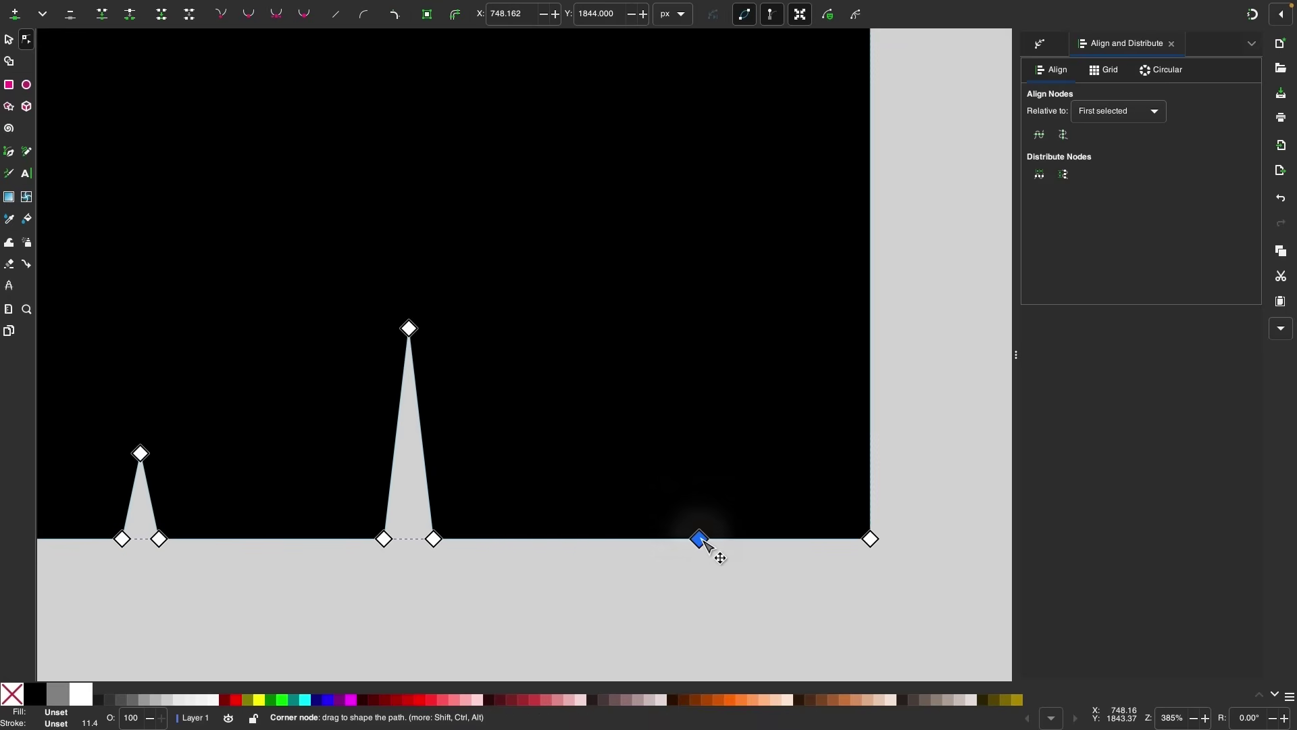
{"action": "double_click", "coordinate": [762, 538]}
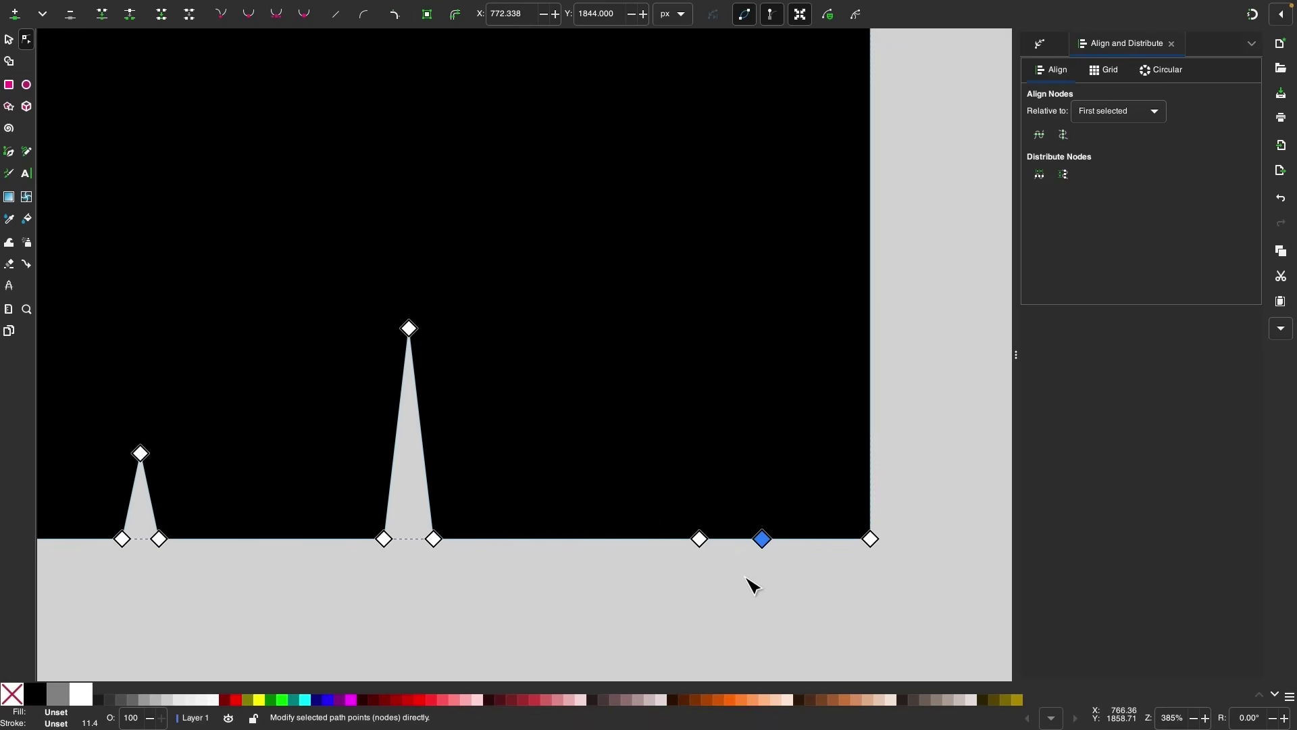
{"action": "scroll", "coordinate": [754, 585], "scroll_direction": "up", "scroll_amount": 1}
{"action": "left_click_drag", "start_coordinate": [767, 600], "coordinate": [590, 462]}
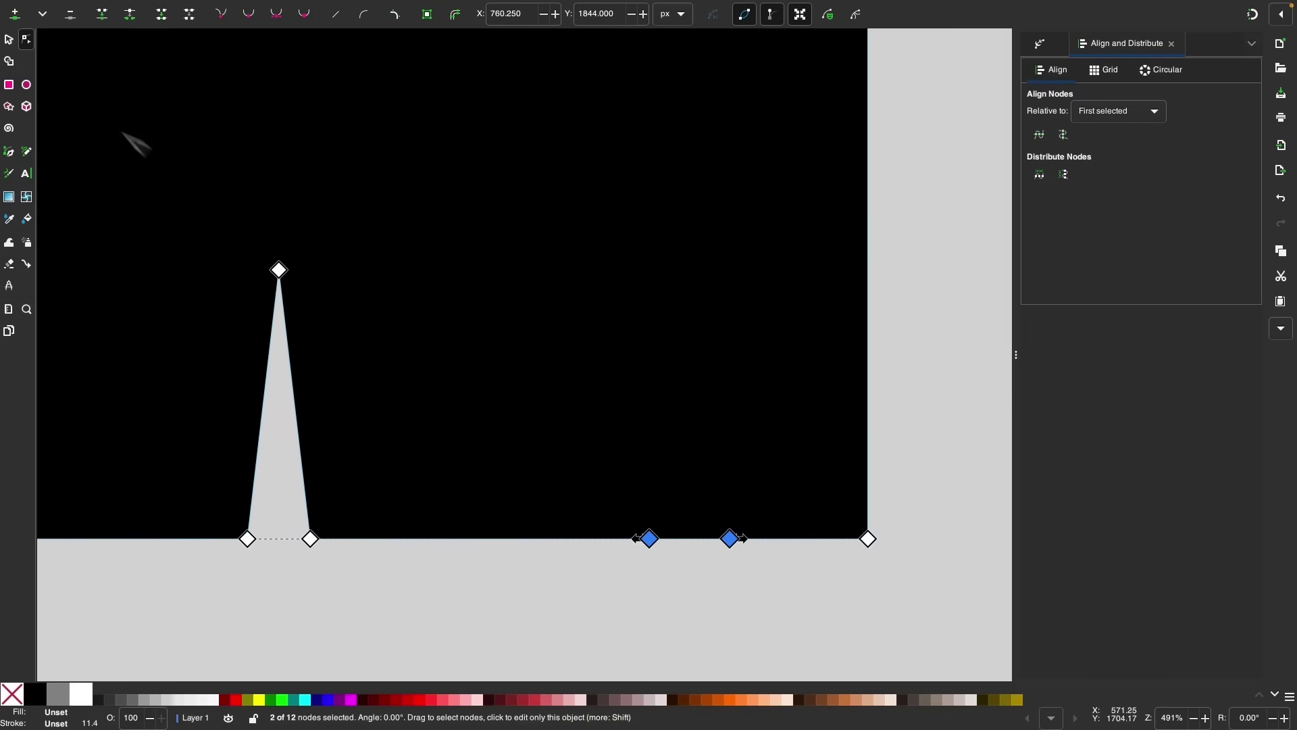
{"action": "left_click", "coordinate": [15, 14]}
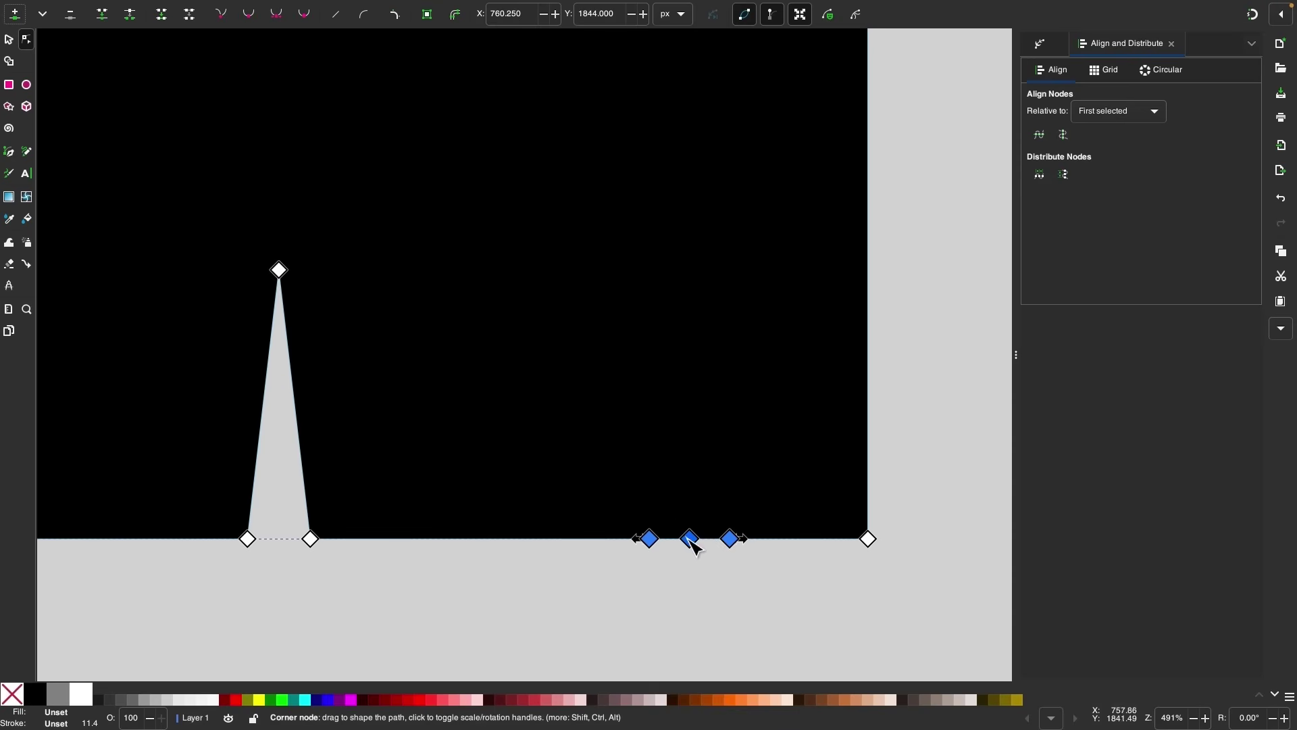
{"action": "left_click", "coordinate": [700, 599]}
{"action": "left_click_drag", "start_coordinate": [690, 539], "coordinate": [692, 484]}
{"action": "left_click_drag", "start_coordinate": [698, 472], "coordinate": [699, 442]}
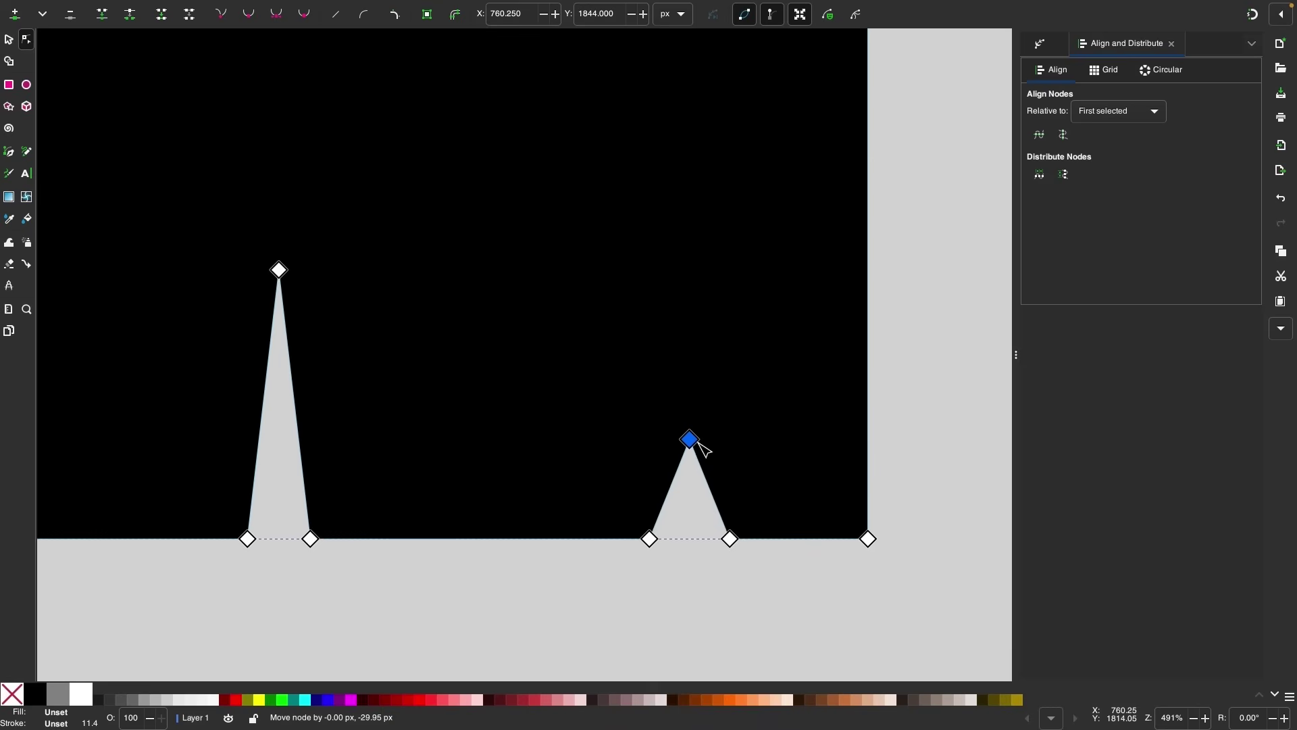
Step: Narrow the right notch's base twice with < and clear the selection
{"action": "left_click_drag", "start_coordinate": [777, 578], "coordinate": [588, 530]}
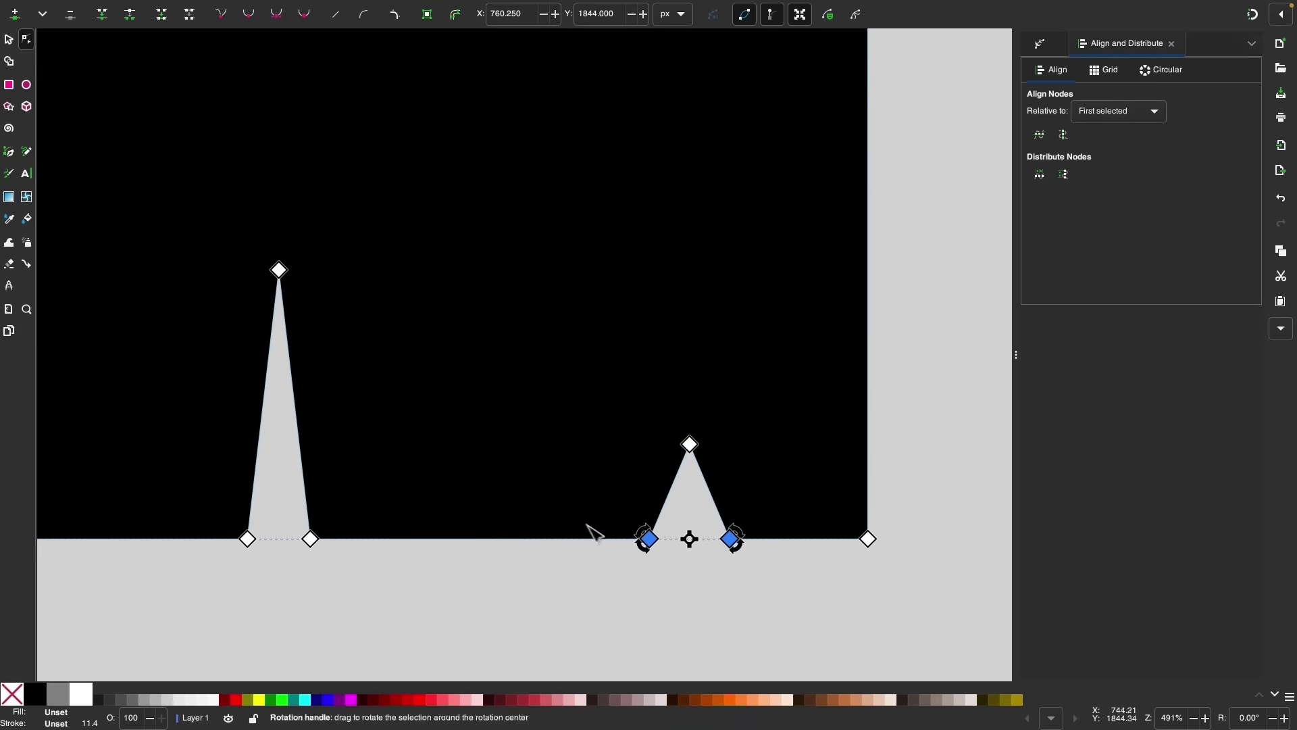
{"action": "key", "text": "less"}
{"action": "key", "text": "less"}
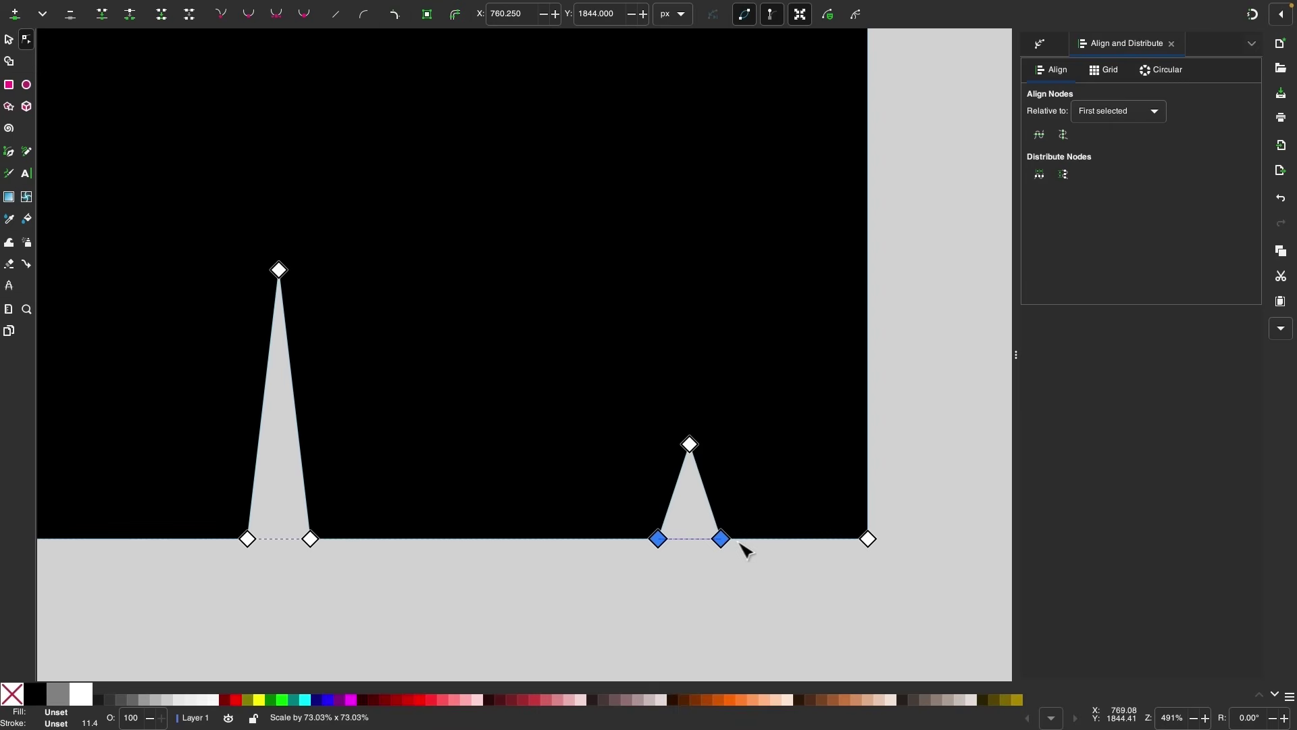
{"action": "key", "text": "less"}
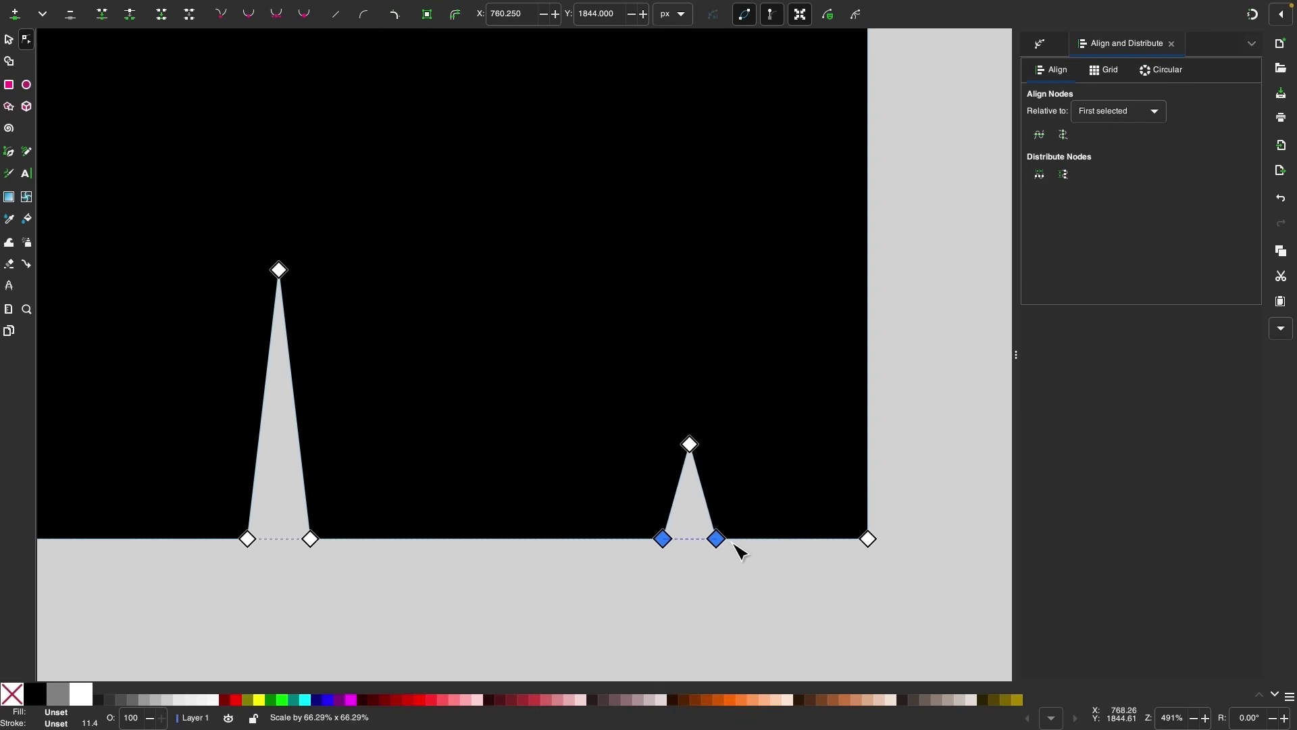
{"action": "scroll", "coordinate": [740, 552], "scroll_direction": "down", "scroll_amount": 3}
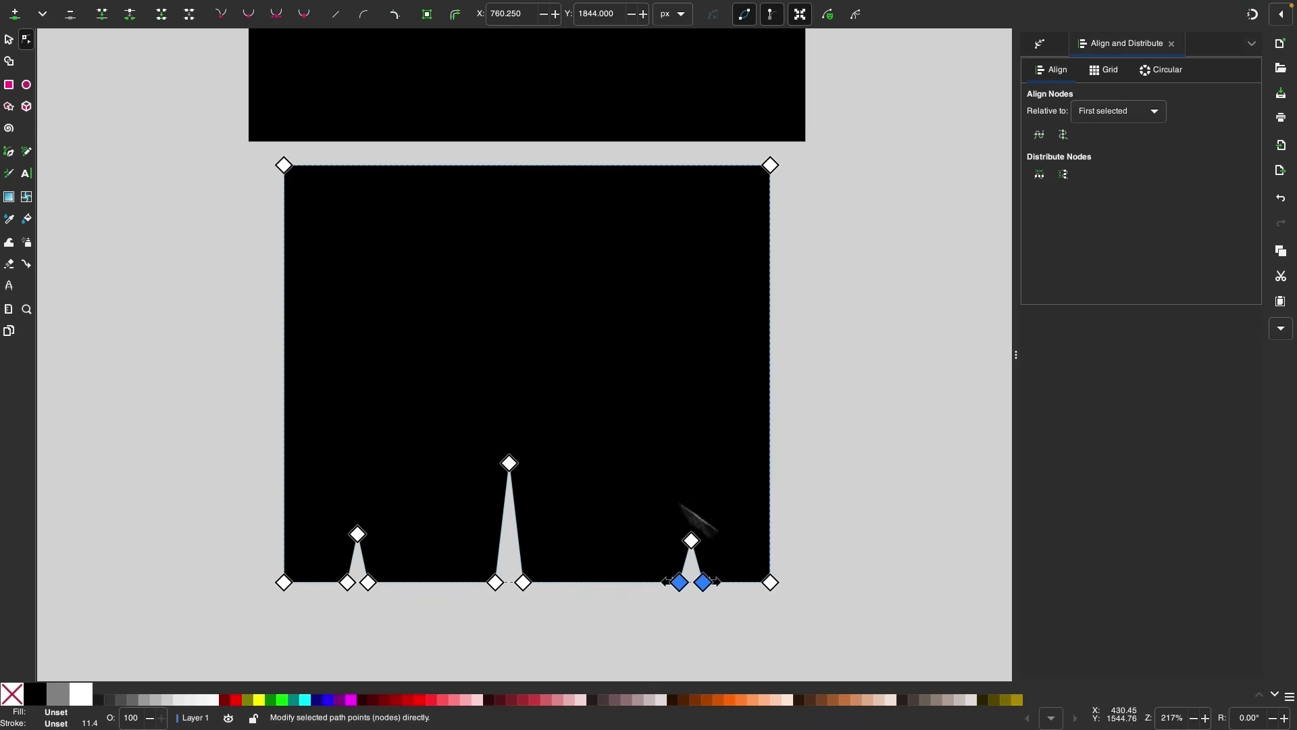
{"action": "left_click", "coordinate": [10, 39]}
{"action": "scroll", "coordinate": [262, 372], "scroll_direction": "down", "scroll_amount": 3}
{"action": "left_click", "coordinate": [732, 363]}
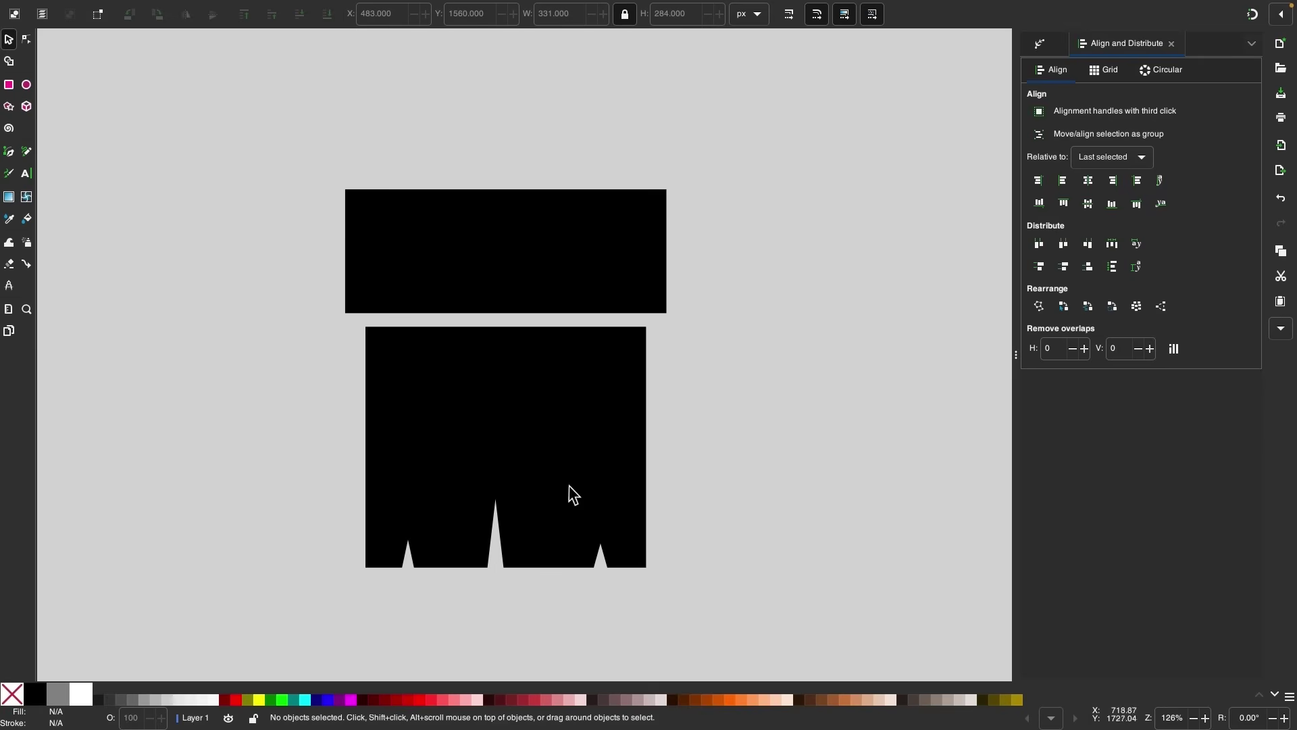
Step: Draw a tall narrow handle rectangle and centre it horizontally on the wide block
{"action": "scroll", "coordinate": [569, 487], "scroll_direction": "up", "scroll_amount": 8}
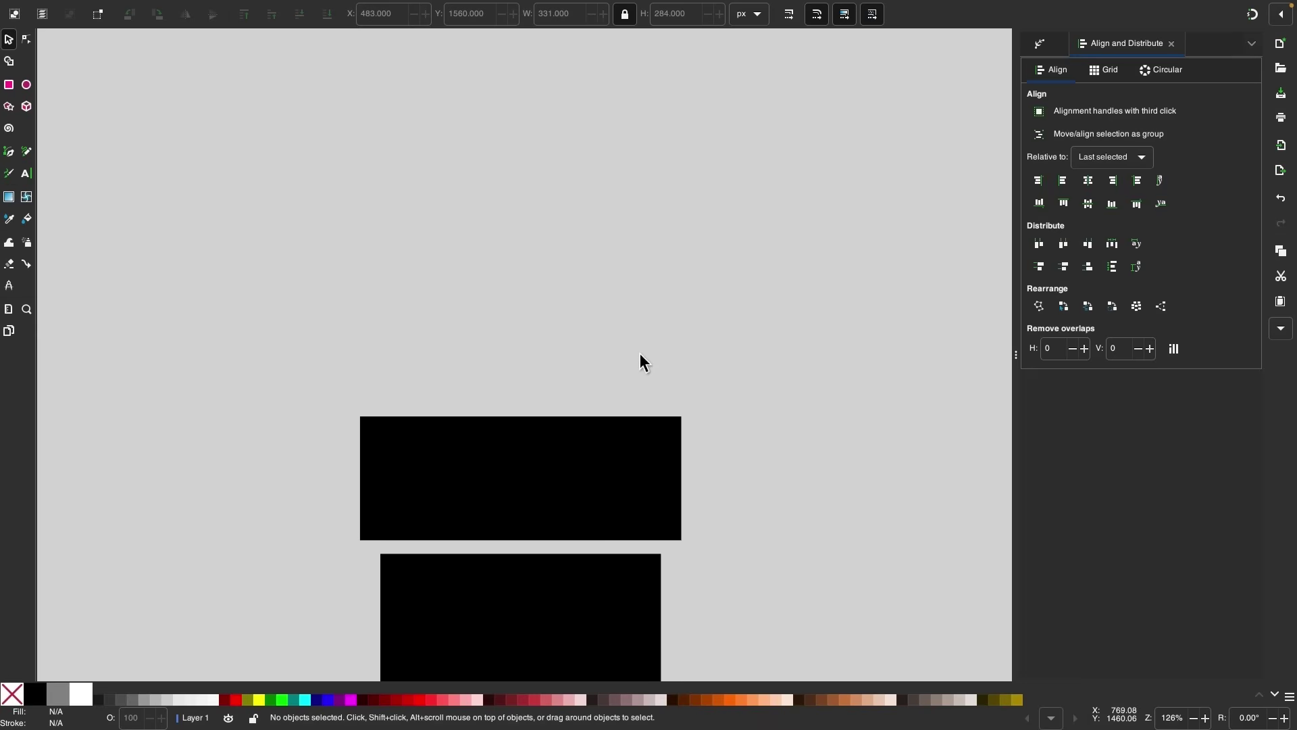
{"action": "scroll", "coordinate": [640, 354], "scroll_direction": "down", "scroll_amount": 3}
{"action": "scroll", "coordinate": [573, 362], "scroll_direction": "up", "scroll_amount": 3}
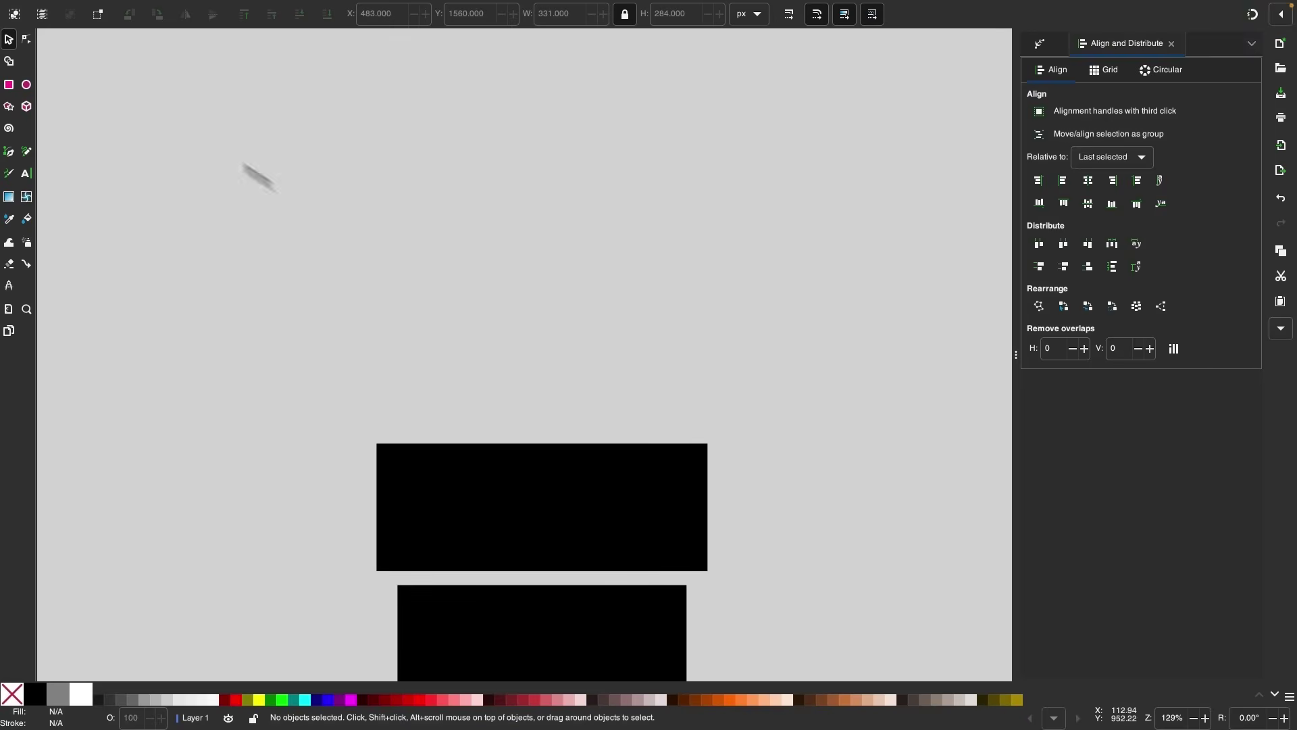
{"action": "left_click", "coordinate": [10, 85]}
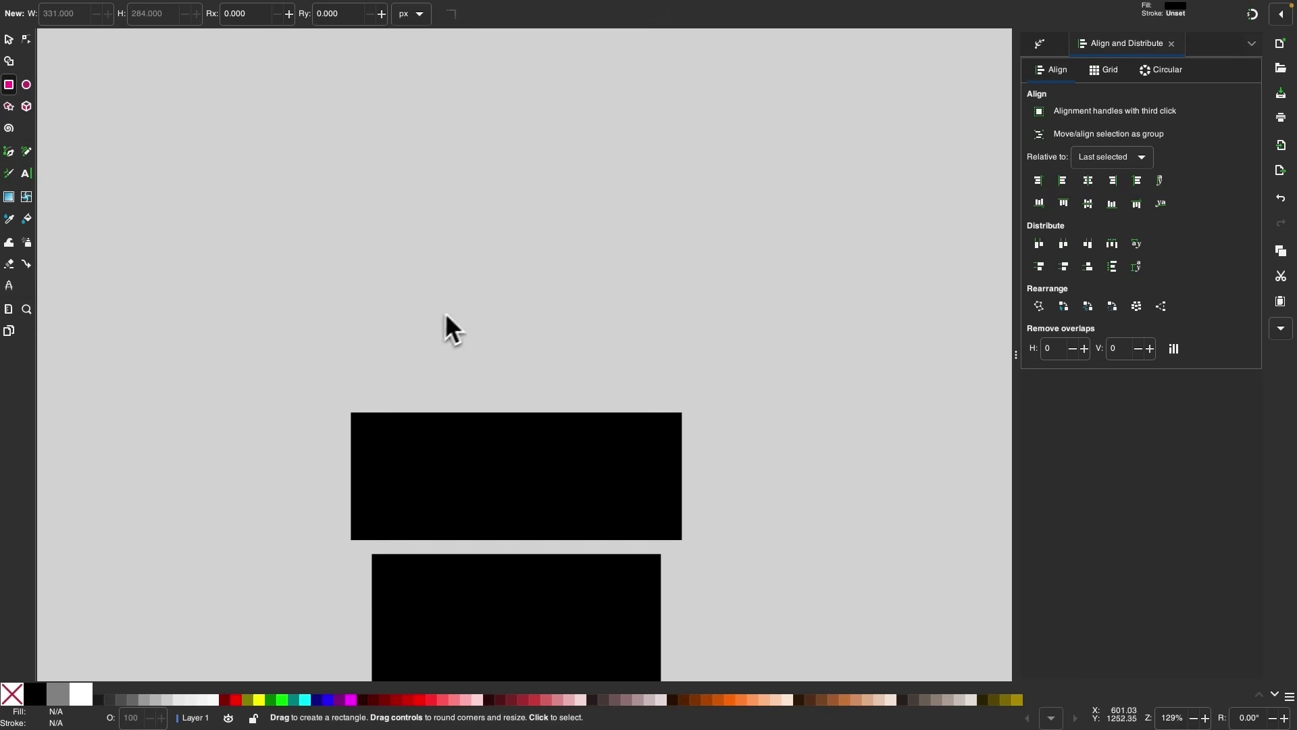
{"action": "left_click_drag", "start_coordinate": [466, 210], "coordinate": [564, 478]}
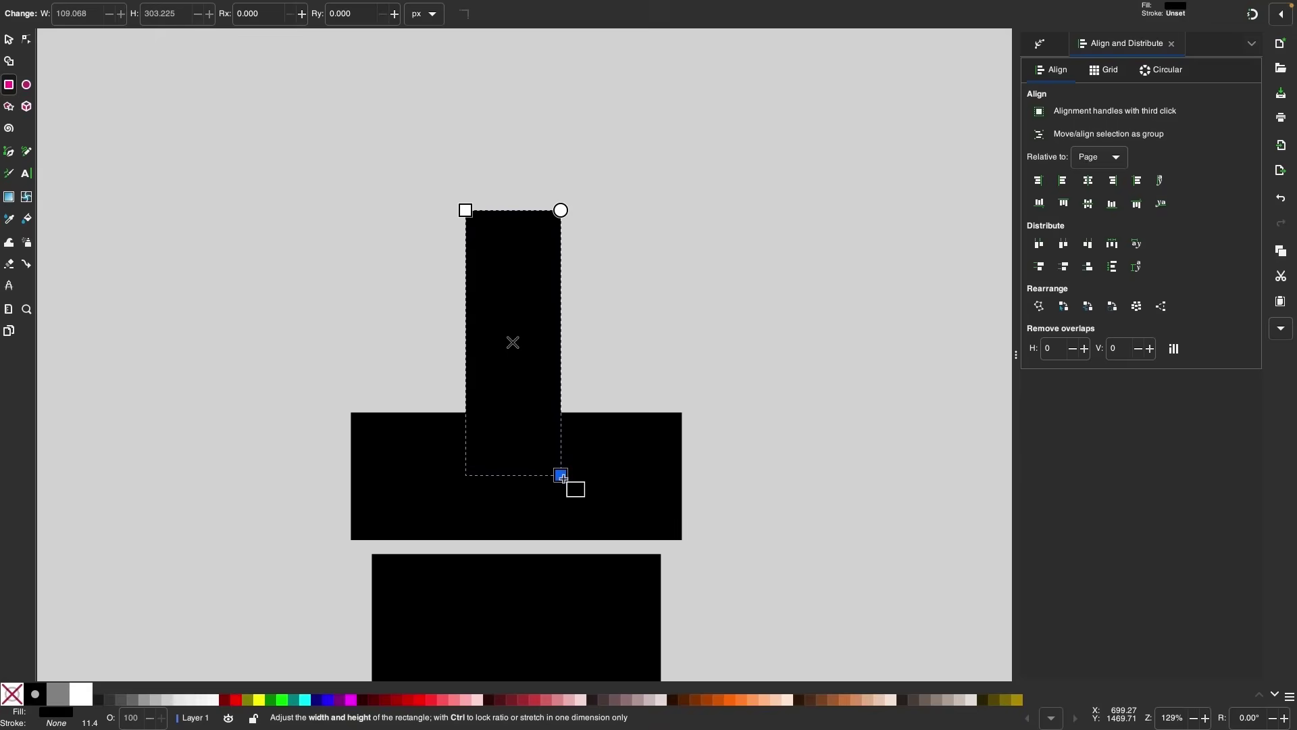
{"action": "left_click", "coordinate": [13, 40]}
{"action": "left_click", "coordinate": [663, 455], "text": "shift"}
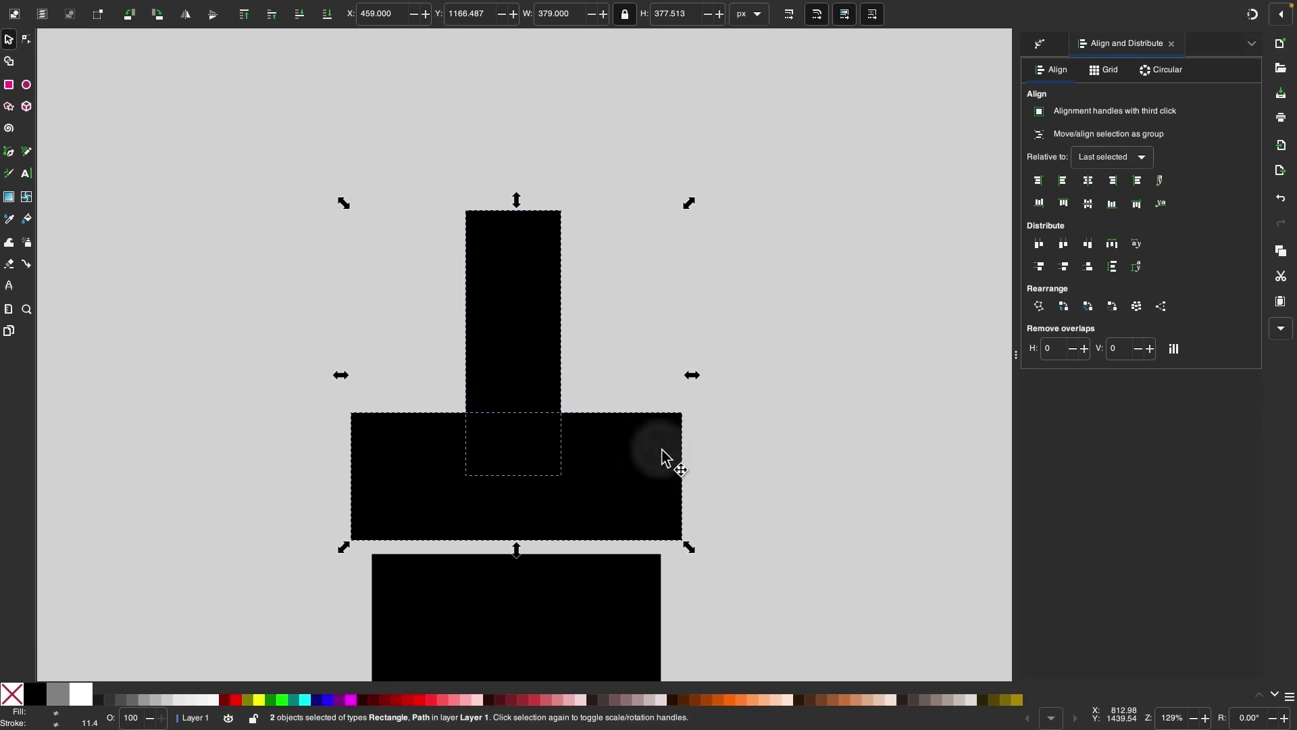
{"action": "left_click", "coordinate": [1089, 190]}
Step: Round the handle's top, convert it to a path, and taper its bottom nodes inward
{"action": "left_click", "coordinate": [530, 273]}
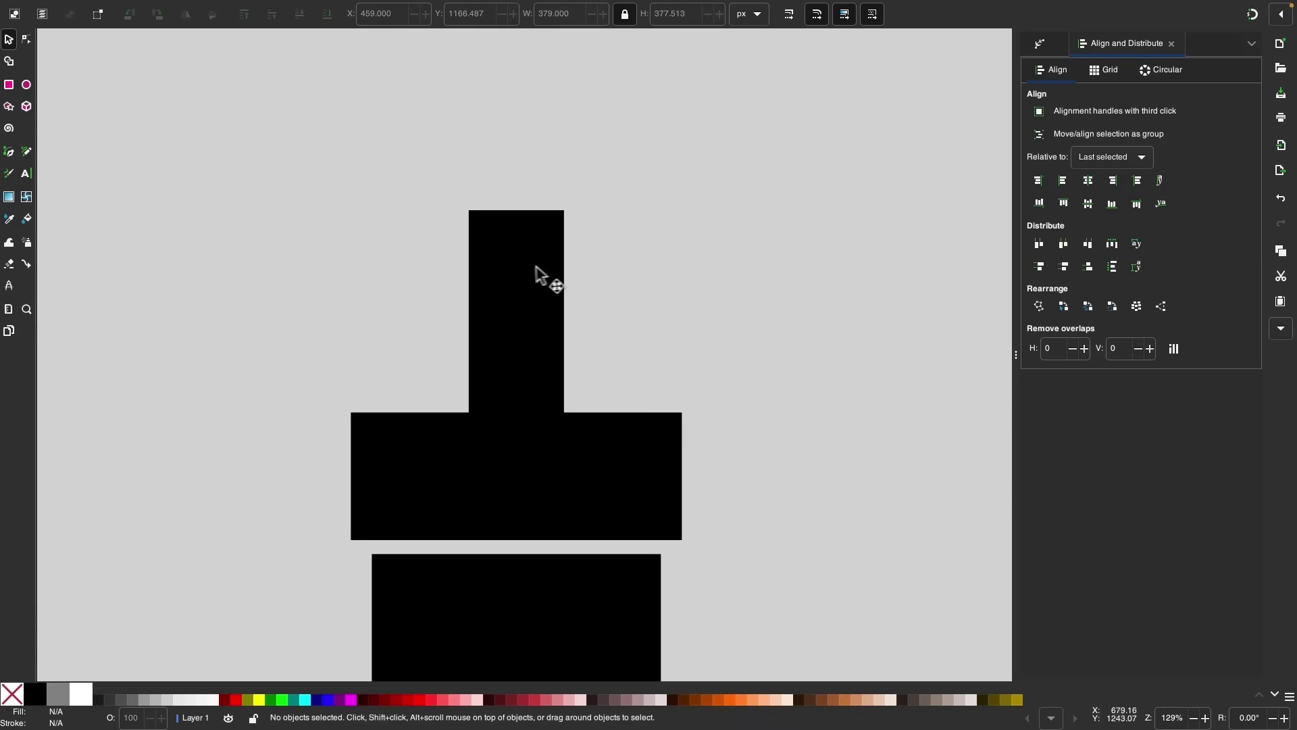
{"action": "left_click", "coordinate": [11, 84]}
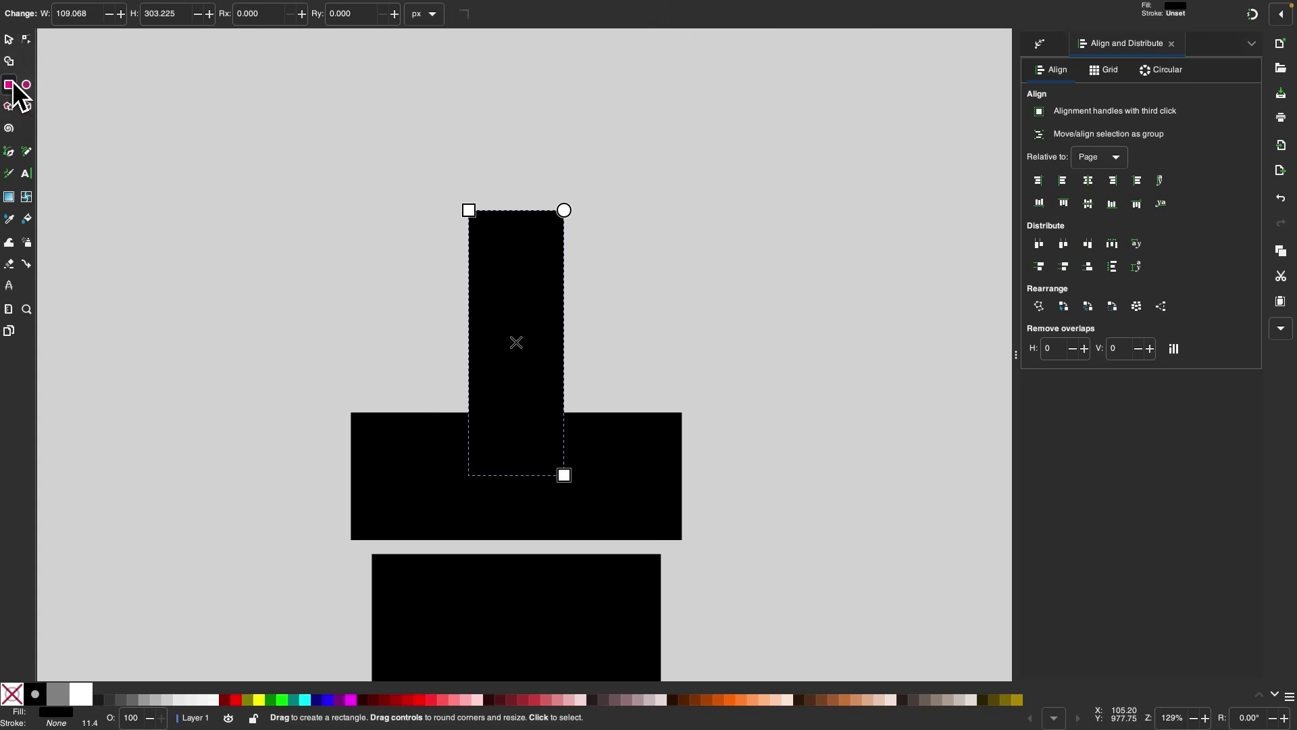
{"action": "left_click_drag", "start_coordinate": [563, 215], "coordinate": [559, 313]}
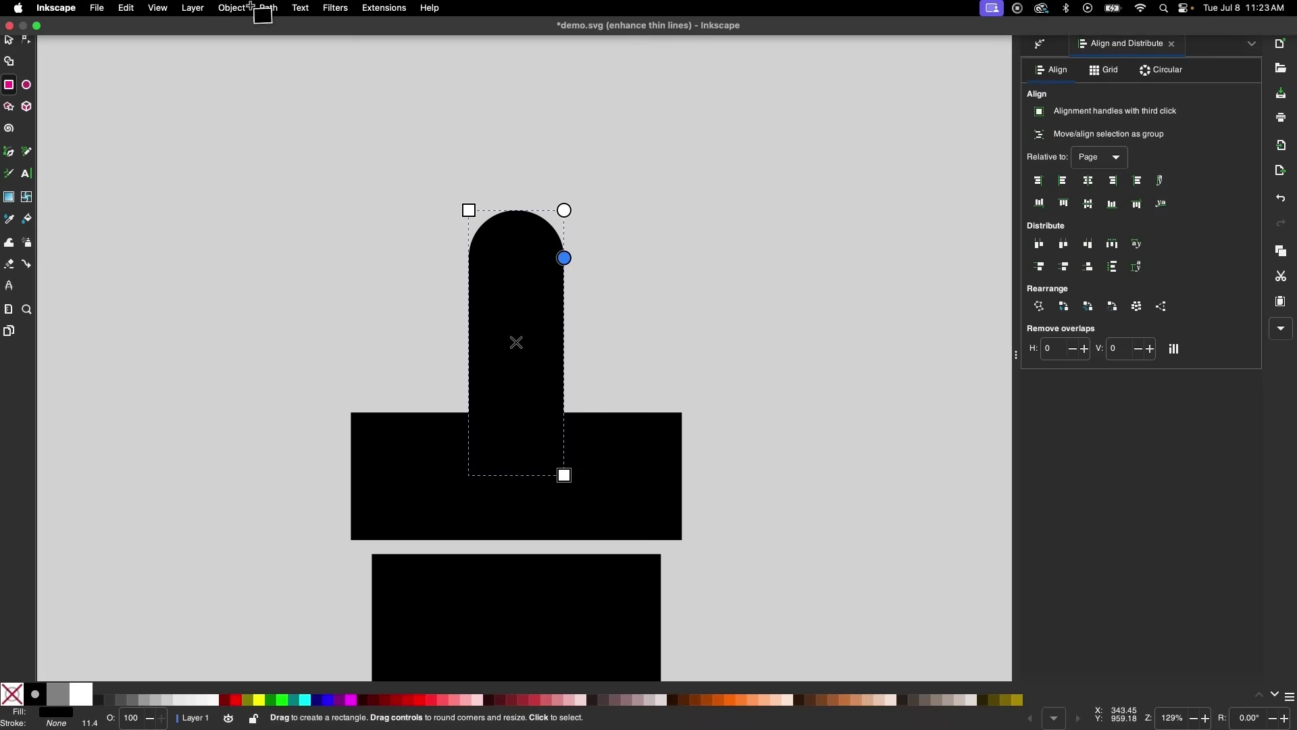
{"action": "left_click", "coordinate": [269, 8]}
{"action": "left_click", "coordinate": [275, 28]}
{"action": "left_click", "coordinate": [31, 44]}
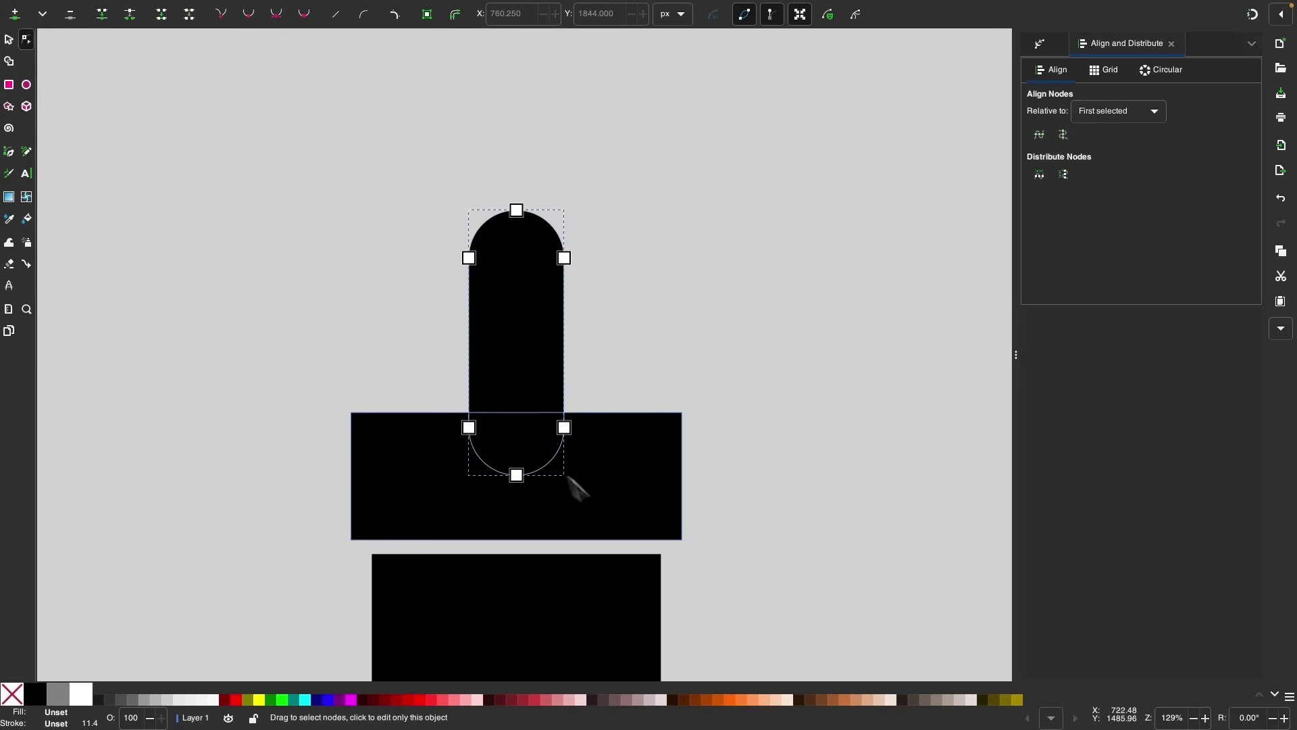
{"action": "left_click_drag", "start_coordinate": [618, 510], "coordinate": [443, 413]}
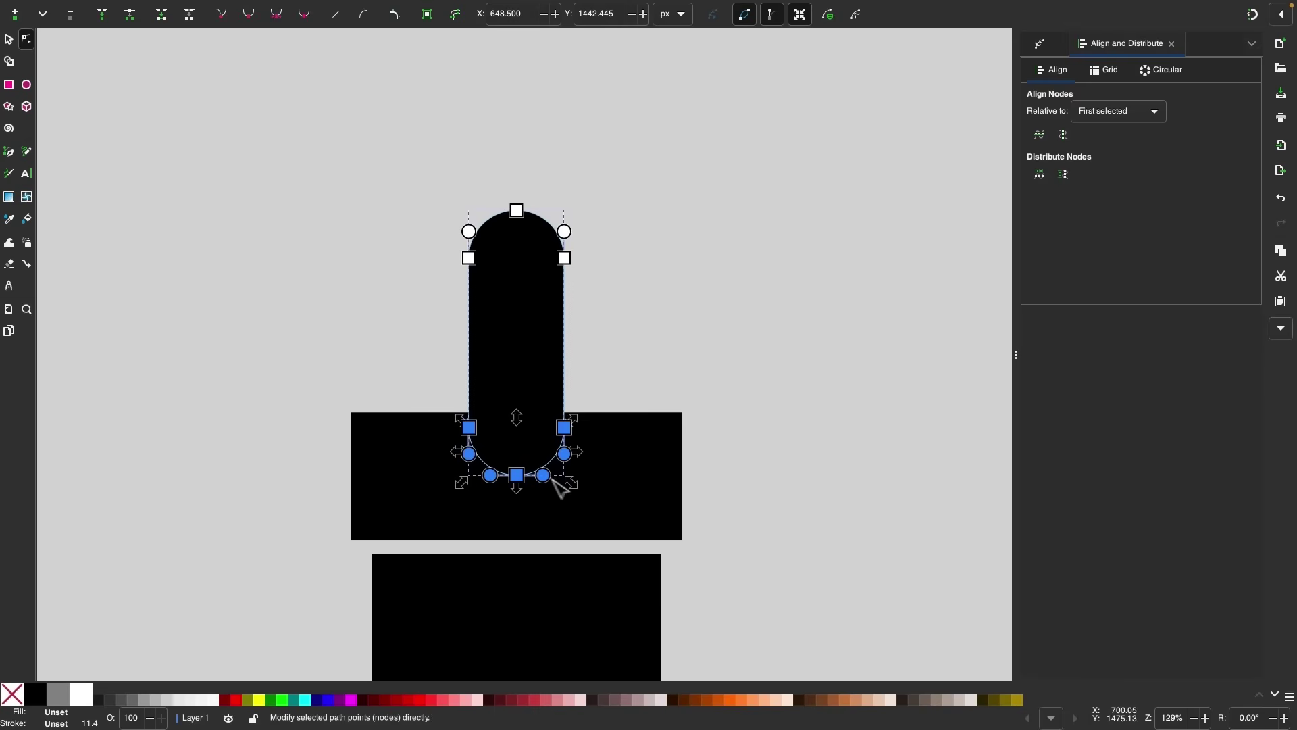
{"action": "mouse_move", "coordinate": [570, 487]}
{"action": "left_mouse_down"}
{"action": "mouse_move", "coordinate": [576, 497]}
{"action": "mouse_move", "coordinate": [557, 483]}
{"action": "left_mouse_up"}
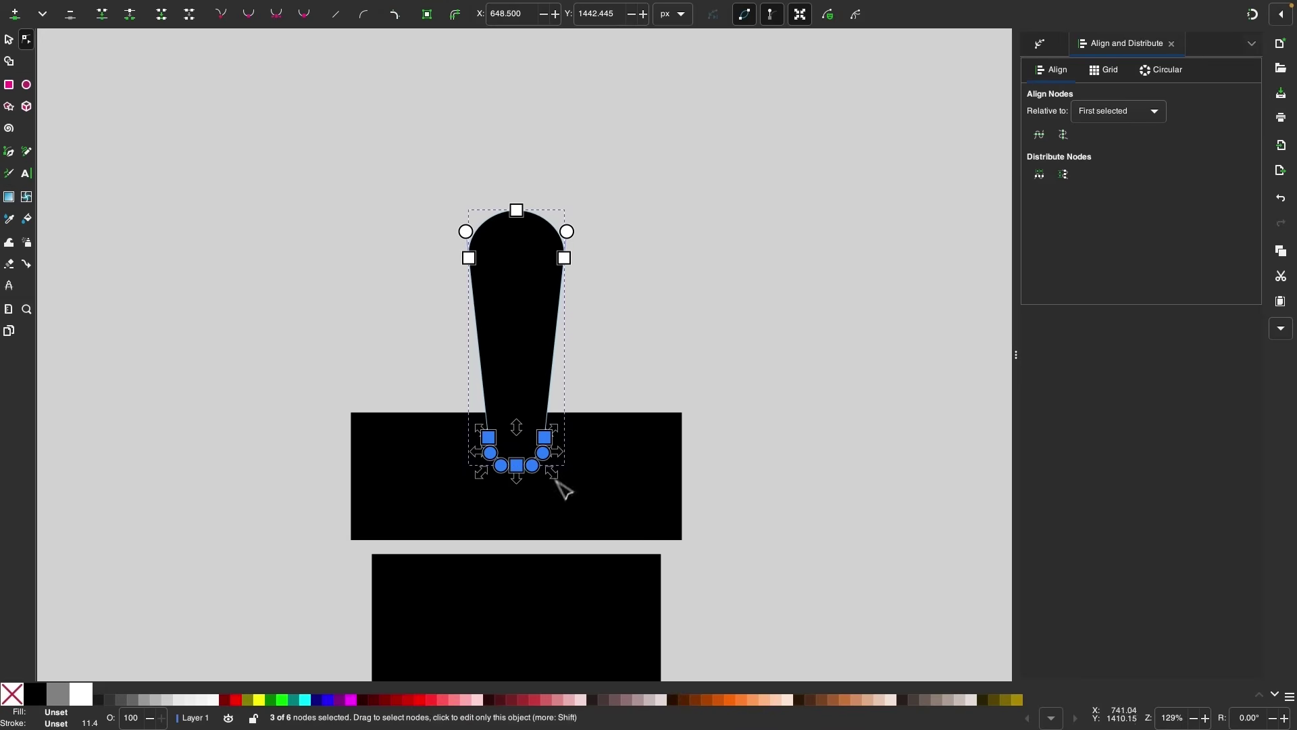
Step: Select the handle and the wide block and union them with Path > Union
{"action": "scroll", "coordinate": [621, 382], "scroll_direction": "up", "scroll_amount": 1, "text": "ctrl"}
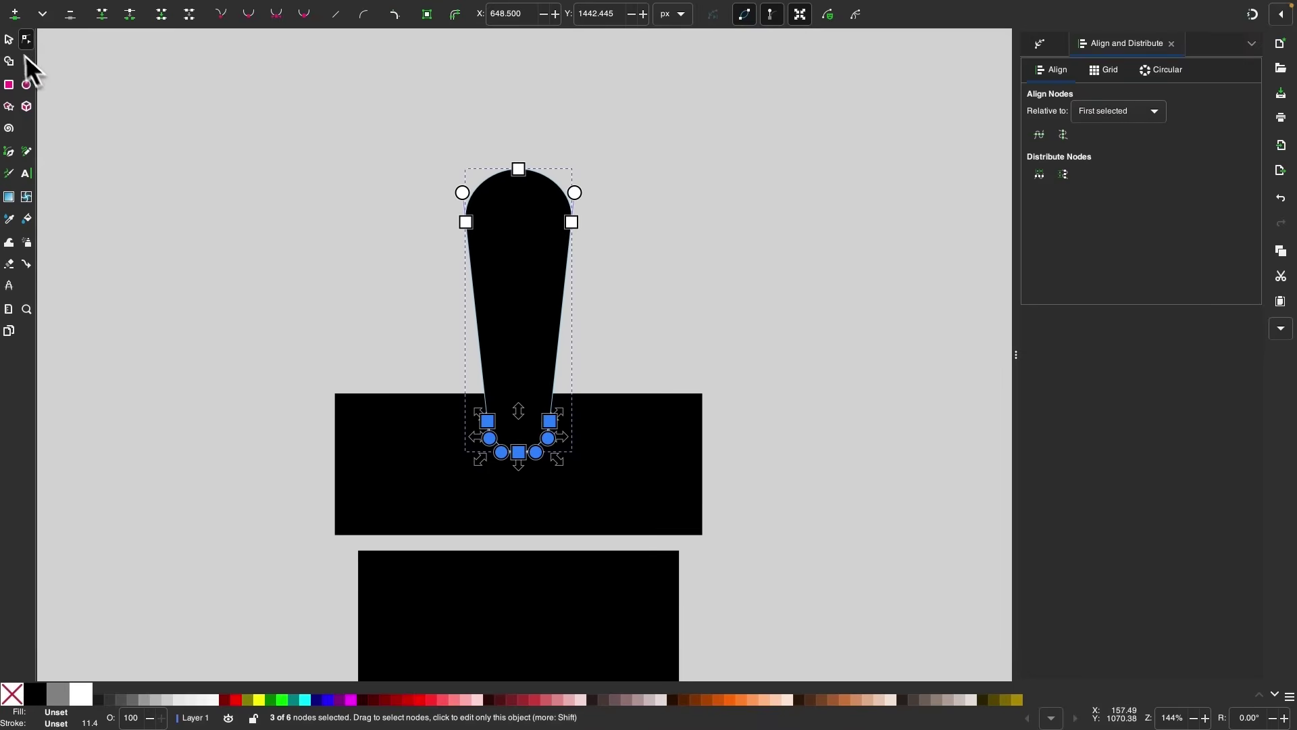
{"action": "left_click", "coordinate": [8, 39]}
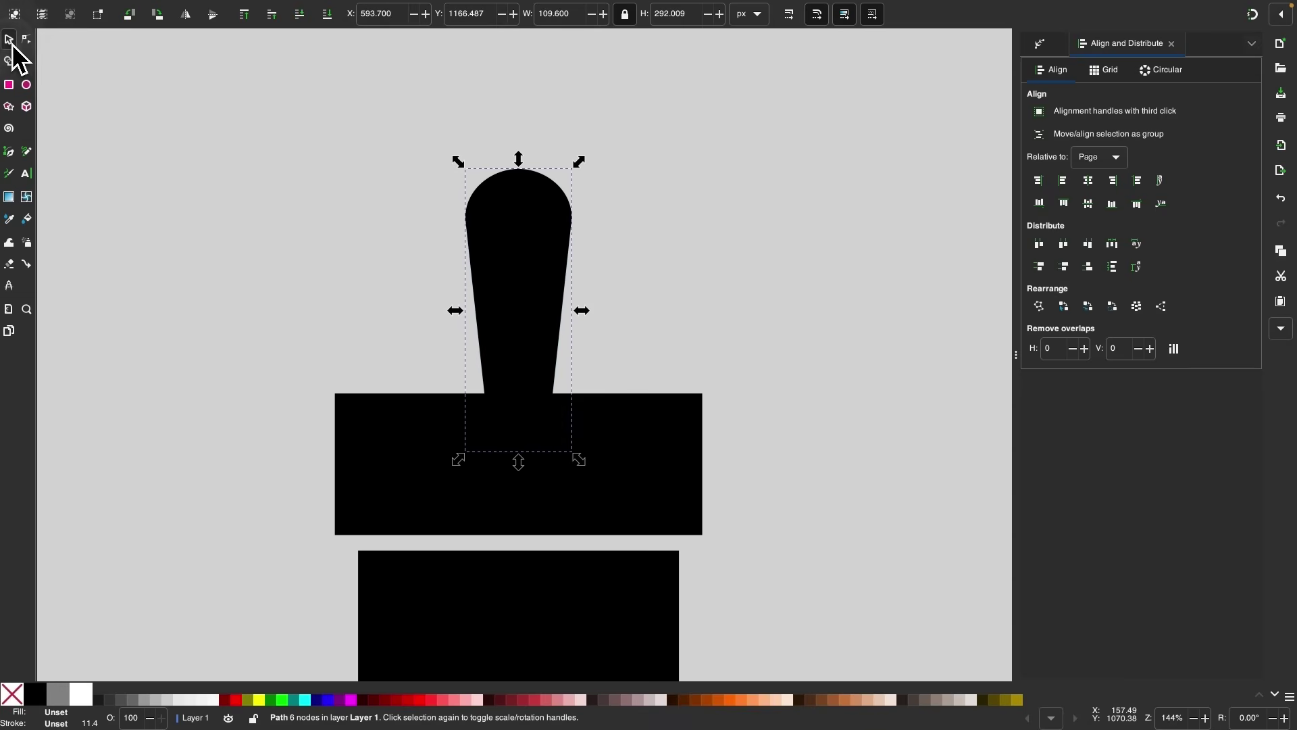
{"action": "left_click", "coordinate": [640, 438], "text": "shift"}
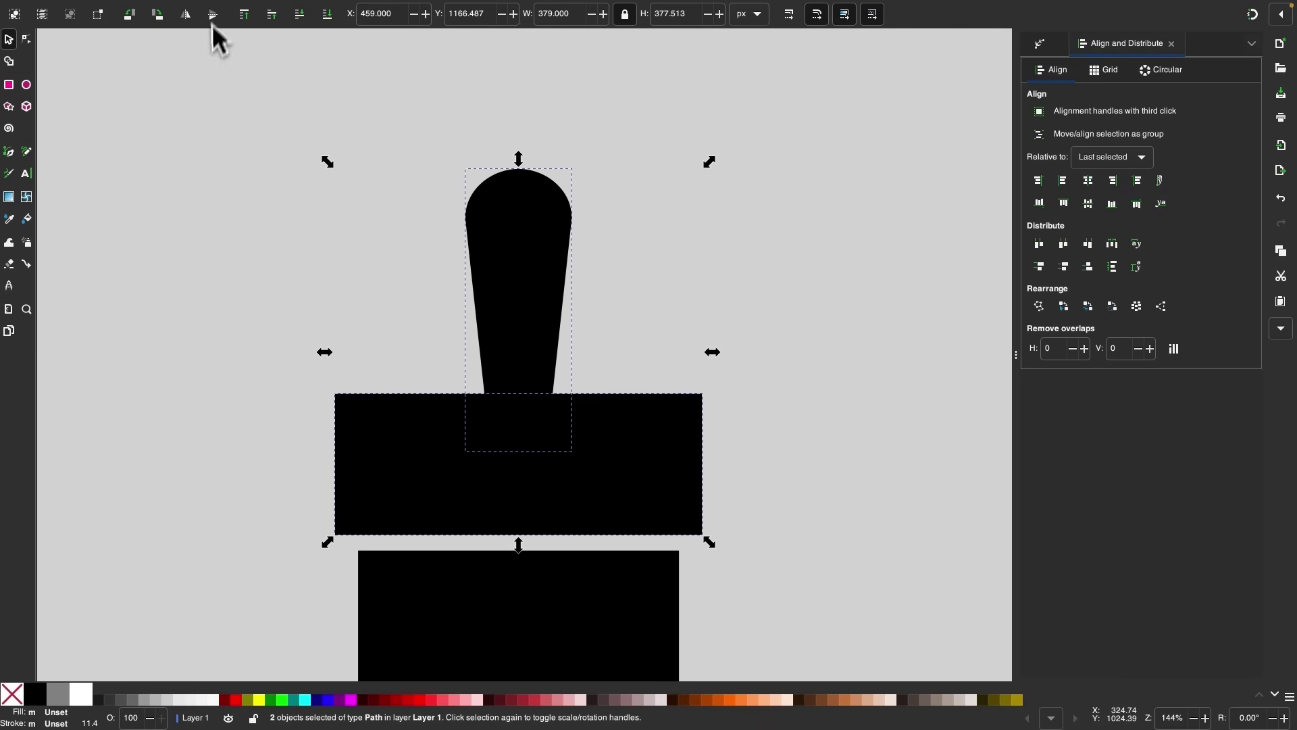
{"action": "left_click", "coordinate": [237, 8]}
{"action": "mouse_move", "coordinate": [270, 9]}
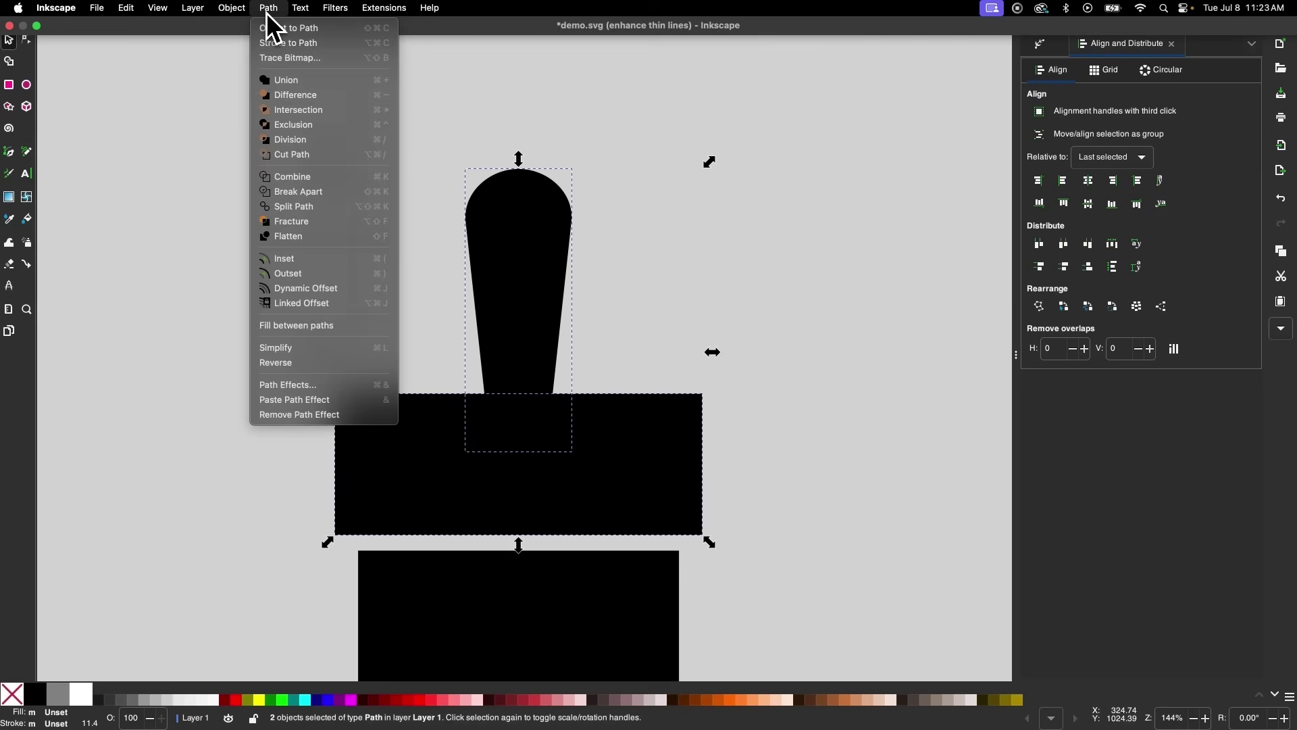
{"action": "left_click", "coordinate": [275, 79]}
{"action": "scroll", "coordinate": [556, 371], "scroll_direction": "up", "scroll_amount": 2}
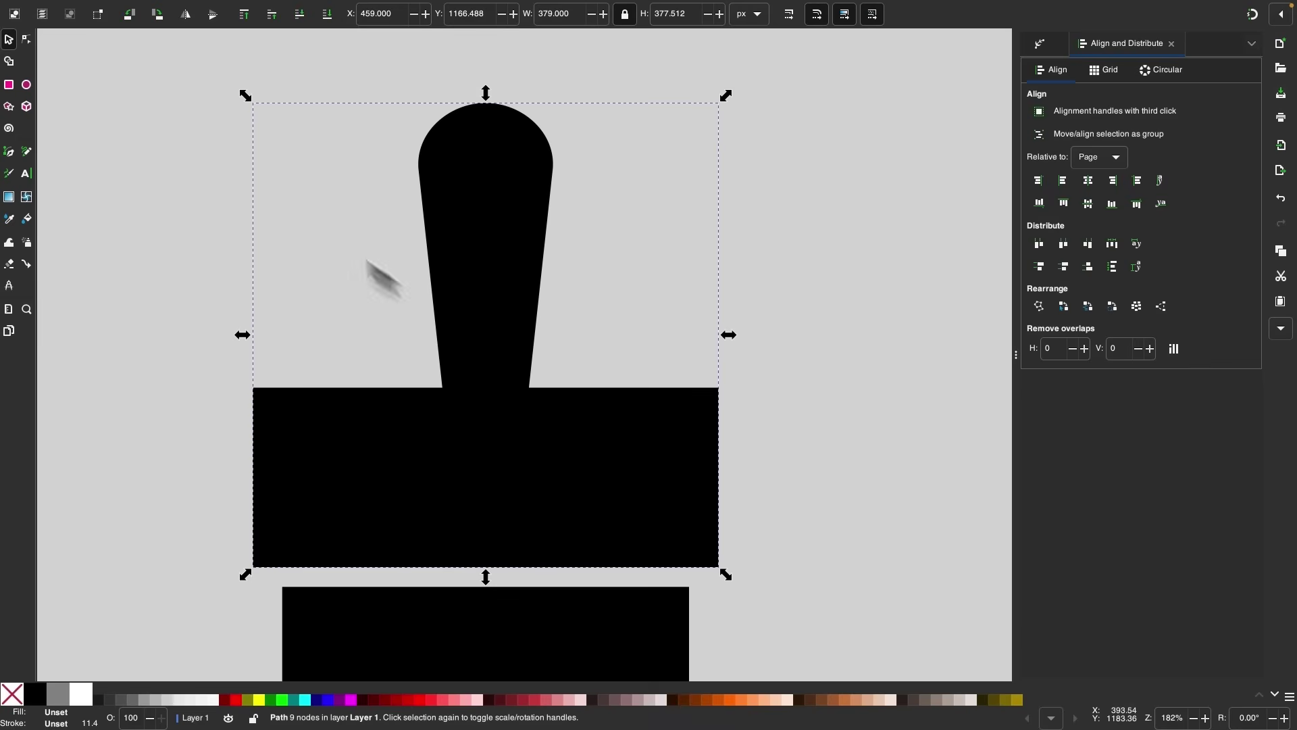
Step: Make the merged path's segments curves and select the neck-base nodes
{"action": "left_click", "coordinate": [27, 39]}
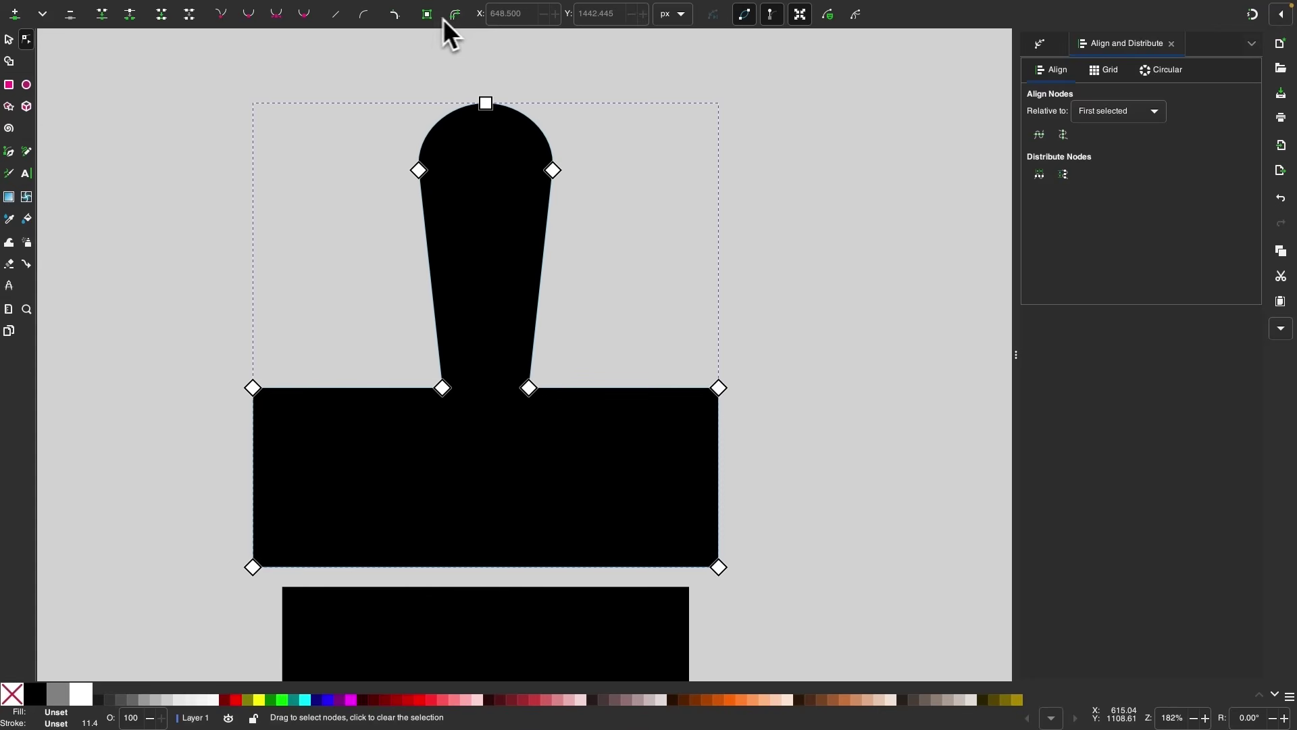
{"action": "left_click", "coordinate": [402, 15]}
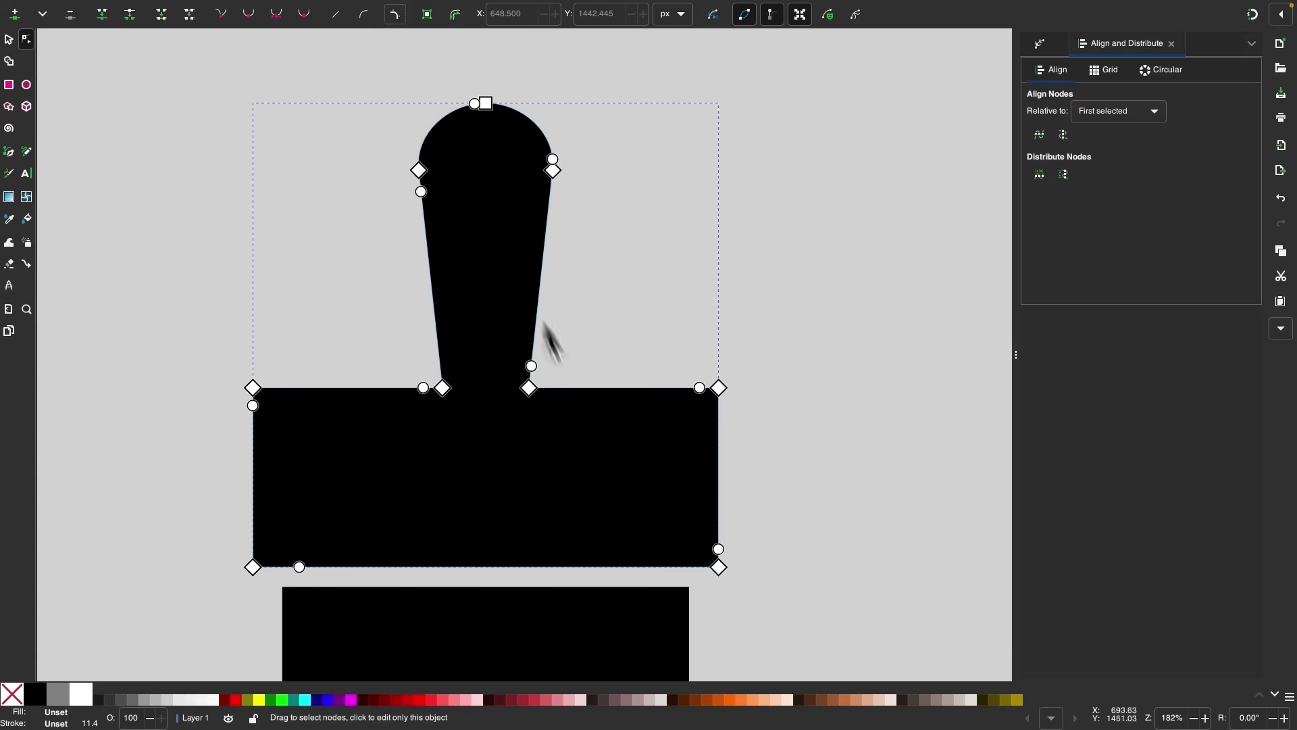
{"action": "left_click_drag", "start_coordinate": [611, 466], "coordinate": [361, 404]}
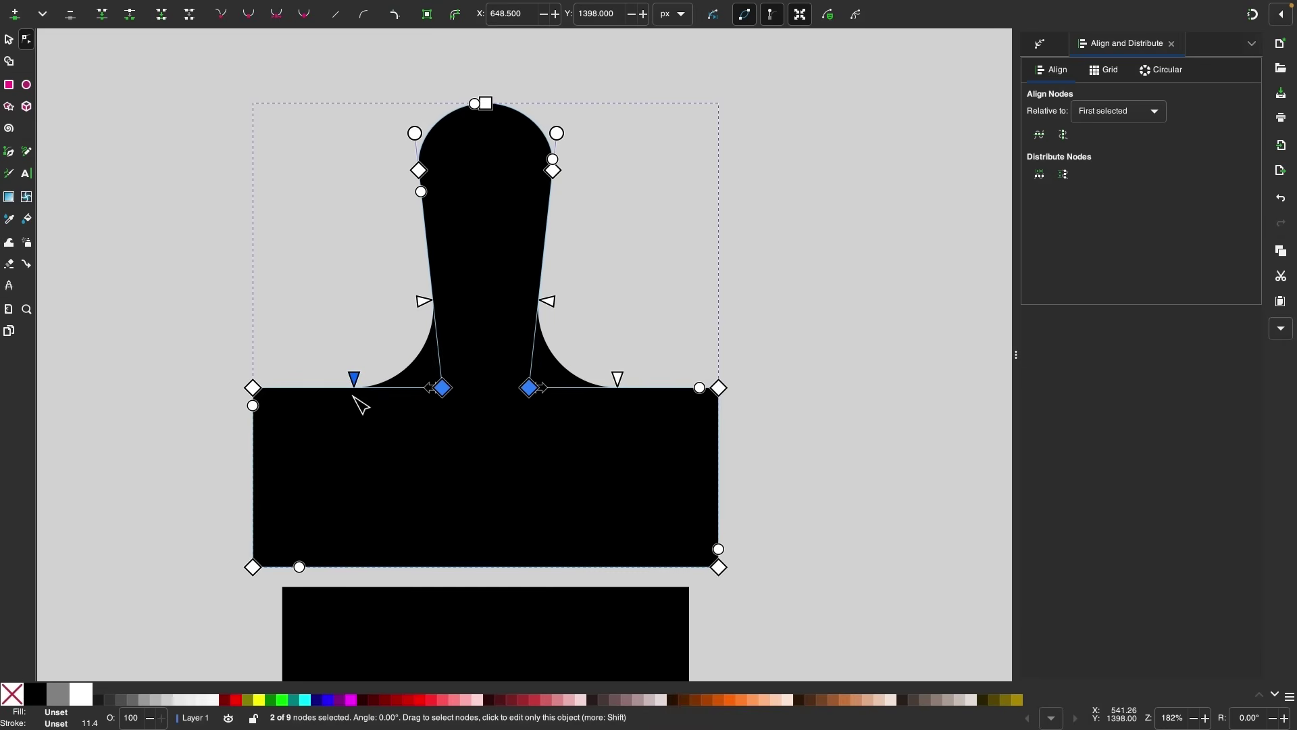
{"action": "scroll", "coordinate": [347, 504], "scroll_direction": "up", "scroll_amount": 1, "text": "ctrl"}
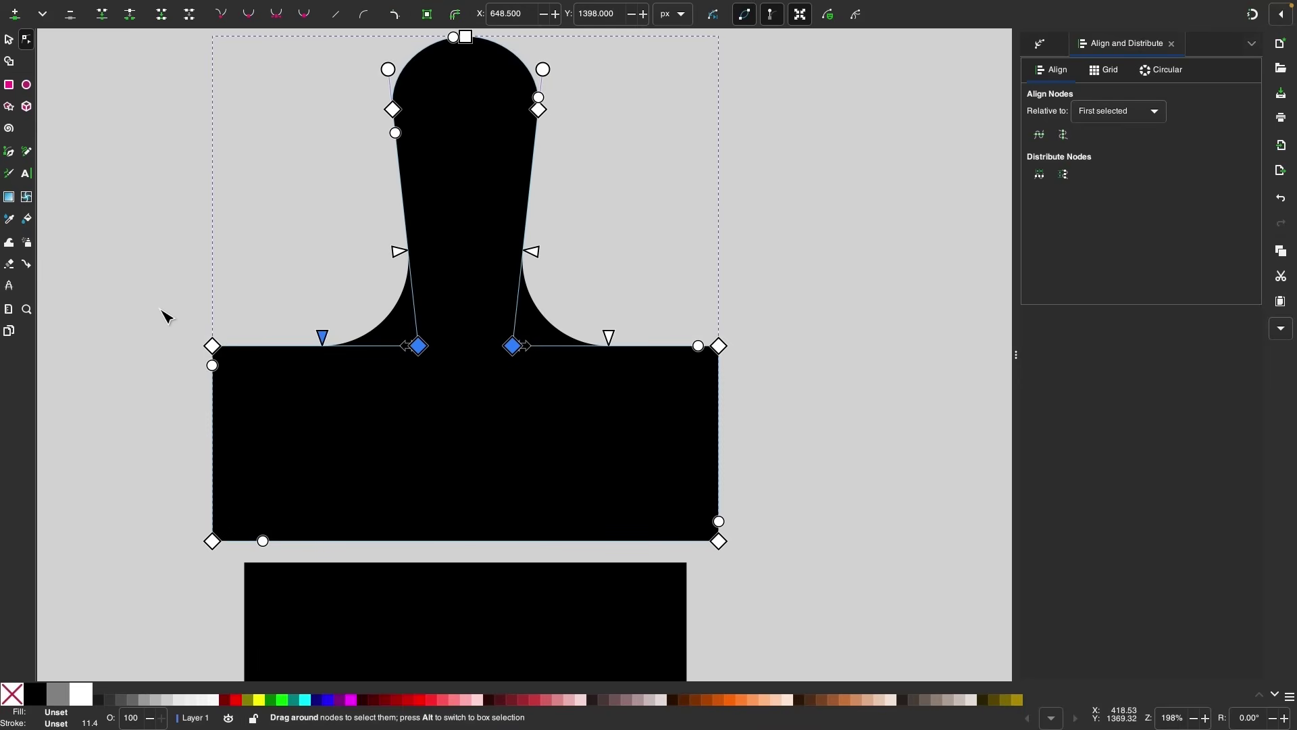
Step: Fillet the block's two upper corners, apply Object to Path, and deselect
{"action": "left_click_drag", "start_coordinate": [229, 368], "coordinate": [230, 370]}
{"action": "left_click_drag", "start_coordinate": [772, 391], "coordinate": [697, 297], "text": "shift"}
{"action": "left_click_drag", "start_coordinate": [698, 346], "coordinate": [730, 389]}
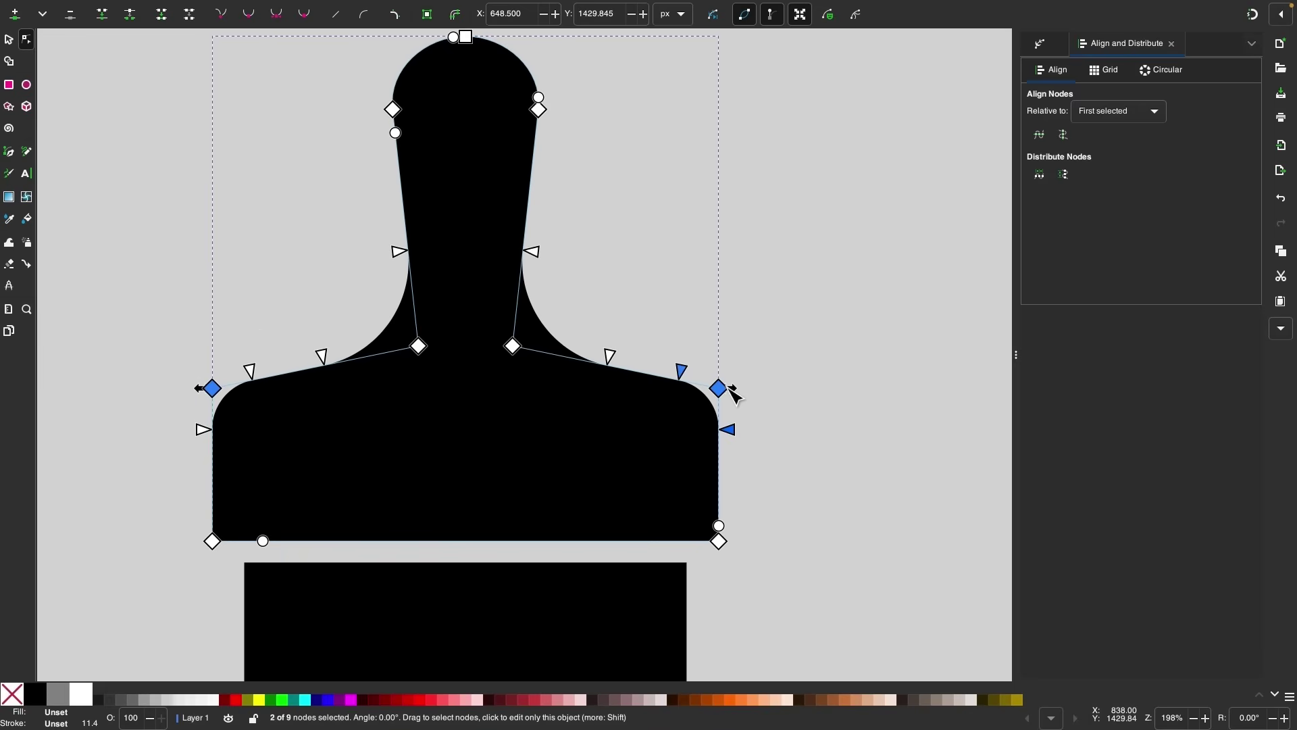
{"action": "scroll", "coordinate": [733, 395], "scroll_direction": "down", "scroll_amount": 1}
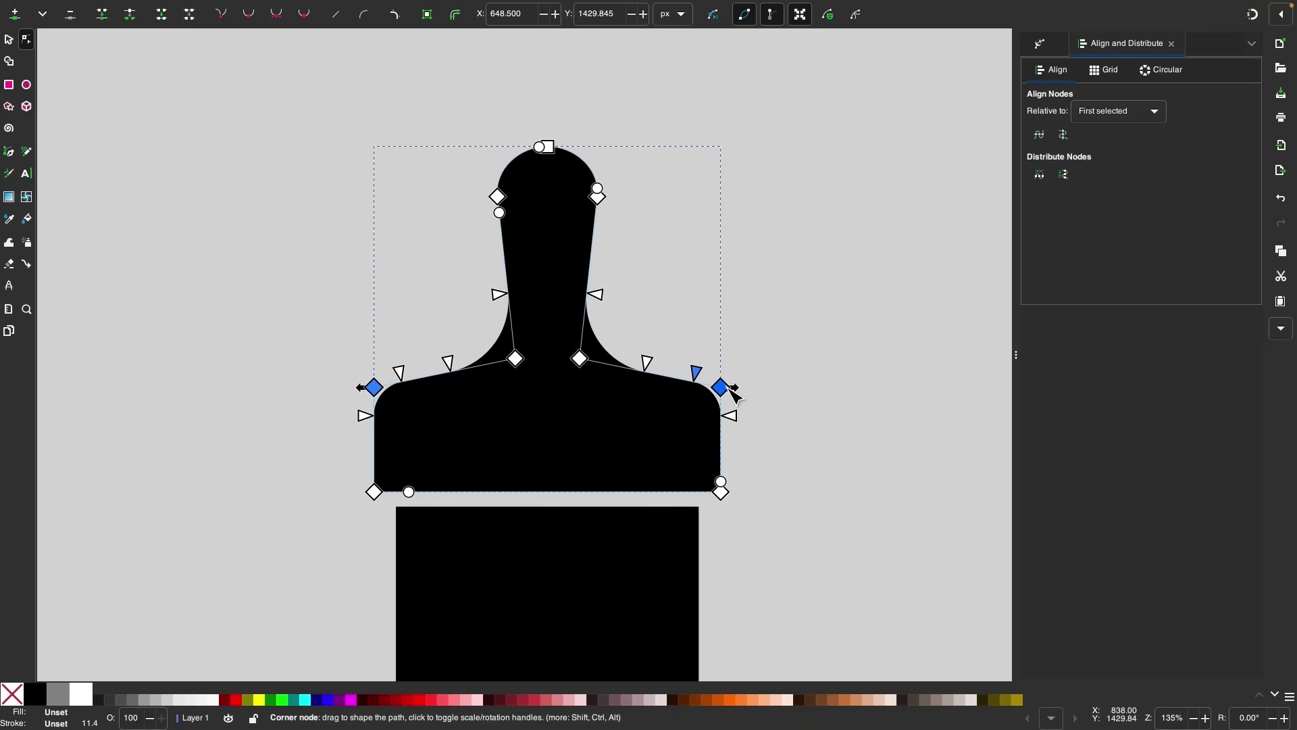
{"action": "left_click", "coordinate": [427, 21]}
{"action": "left_click", "coordinate": [8, 39]}
{"action": "left_click", "coordinate": [242, 232]}
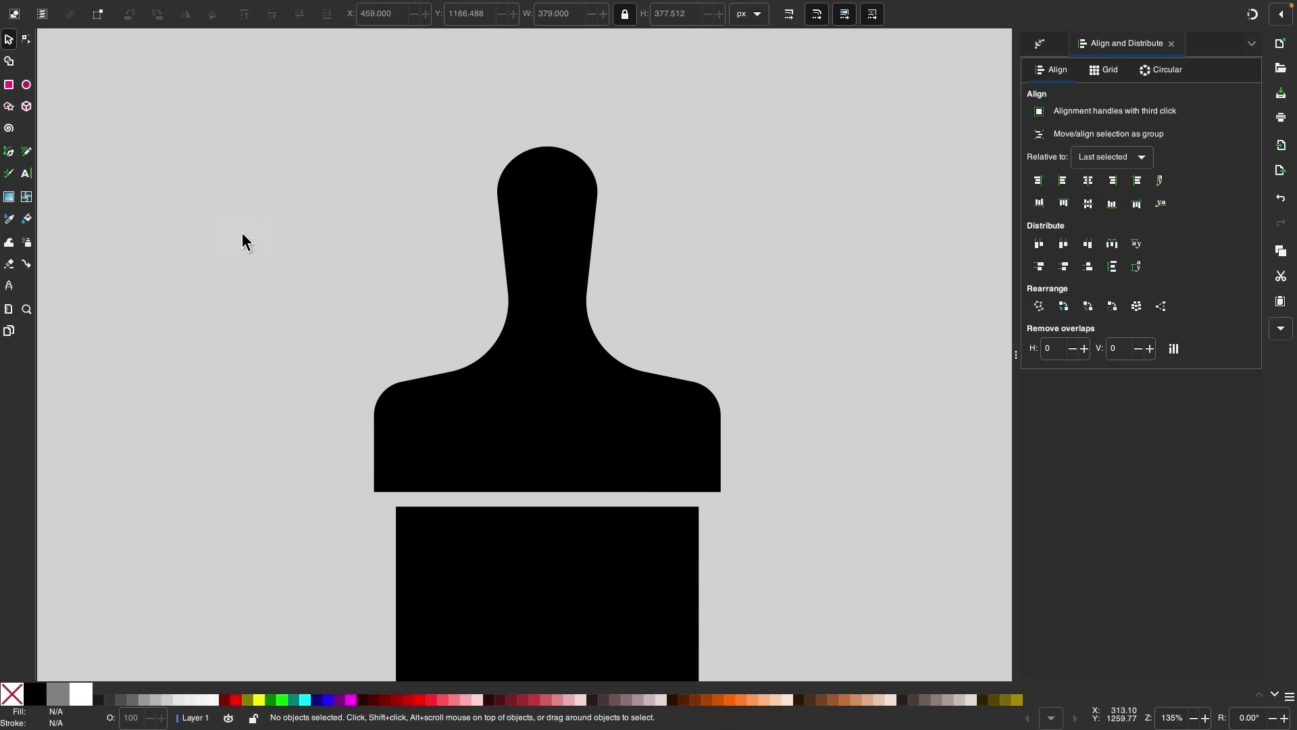
{"action": "scroll", "coordinate": [568, 291], "scroll_direction": "up", "scroll_amount": 1}
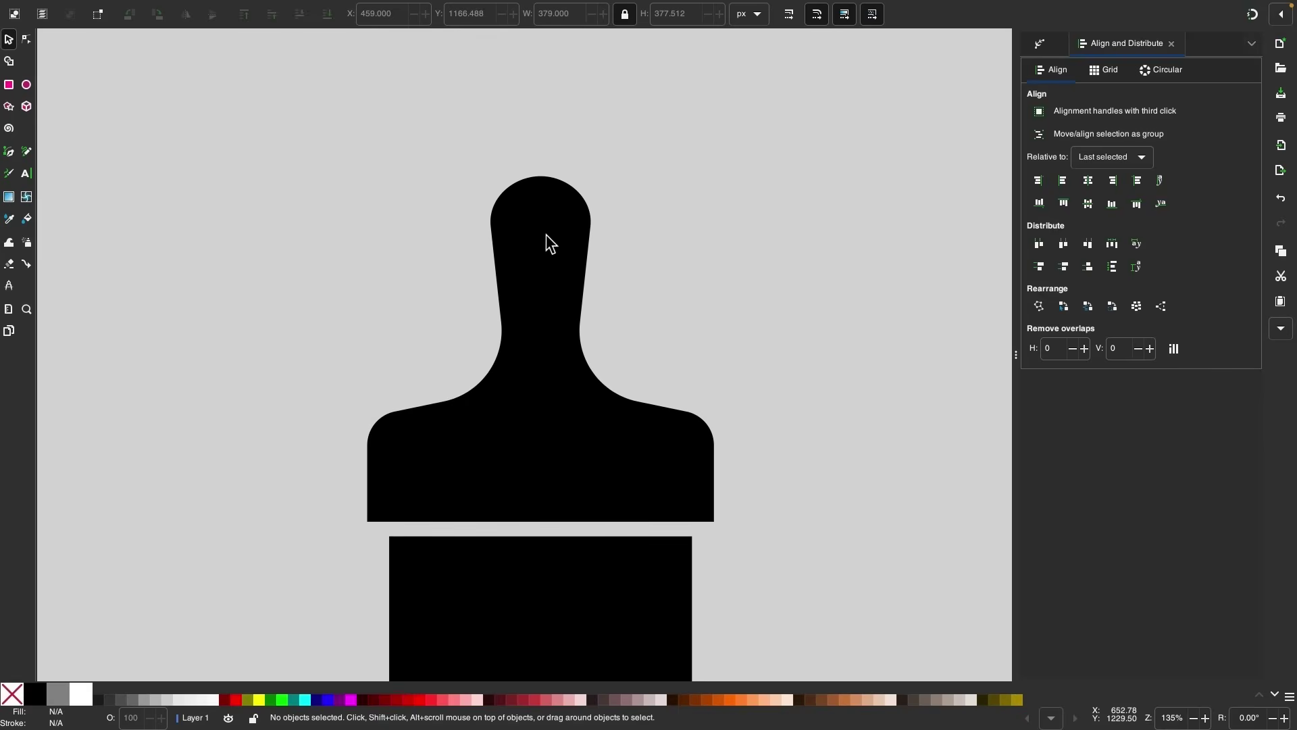
{"action": "scroll", "coordinate": [546, 237], "scroll_direction": "up", "scroll_amount": 1}
Step: Draw a small white circle and centre it horizontally on the handle's head
{"action": "left_click", "coordinate": [26, 85]}
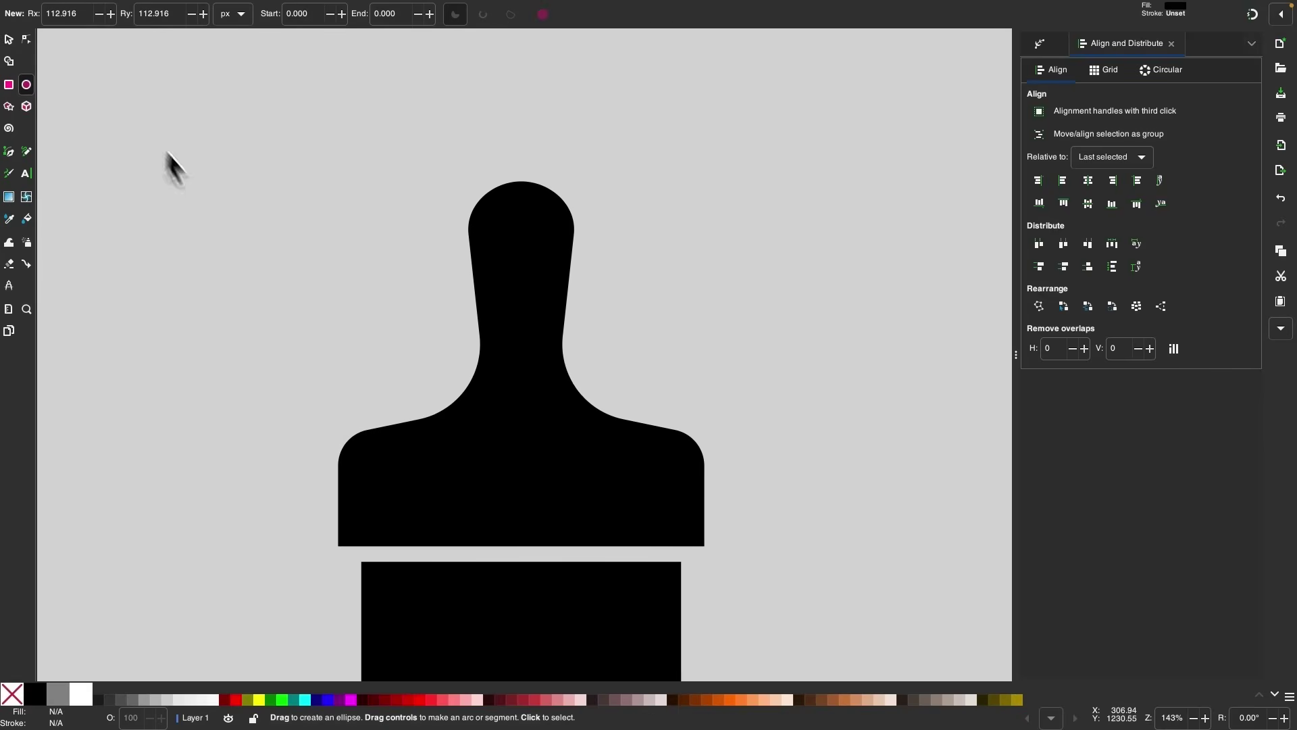
{"action": "left_click", "coordinate": [85, 692]}
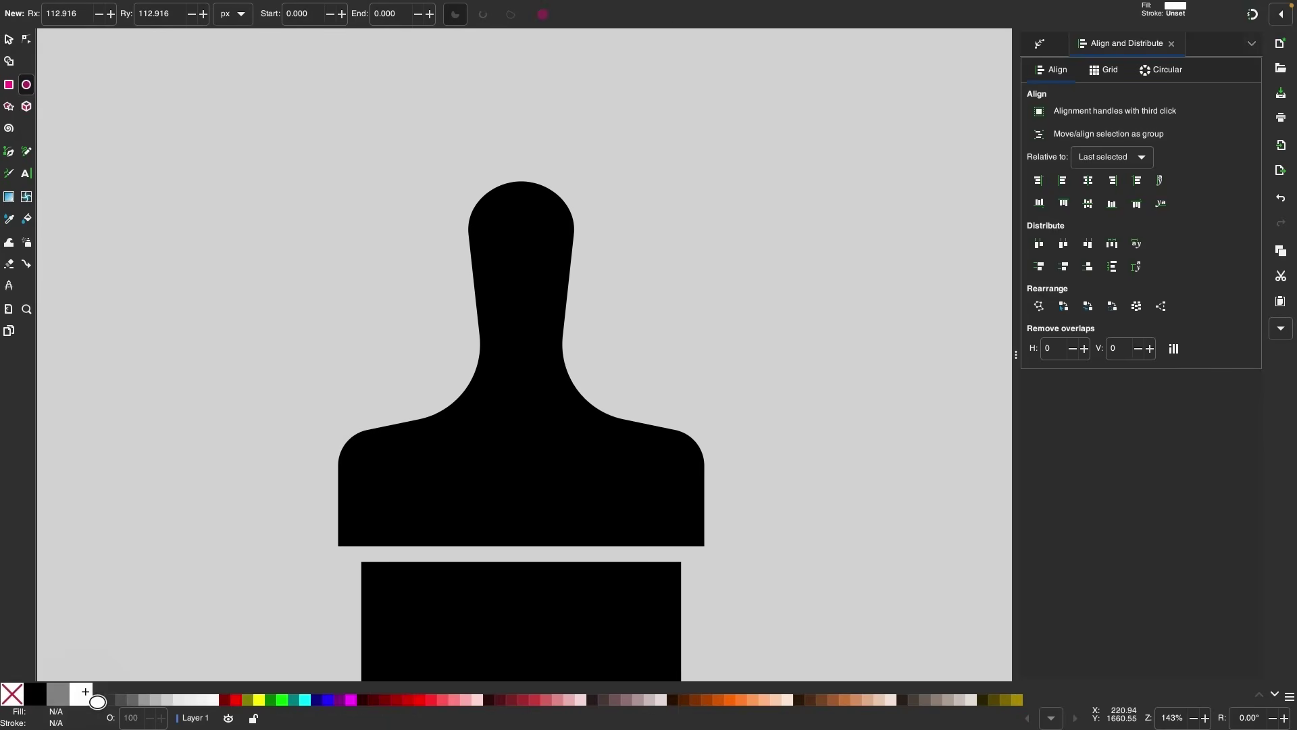
{"action": "left_click_drag", "start_coordinate": [525, 232], "coordinate": [544, 252]}
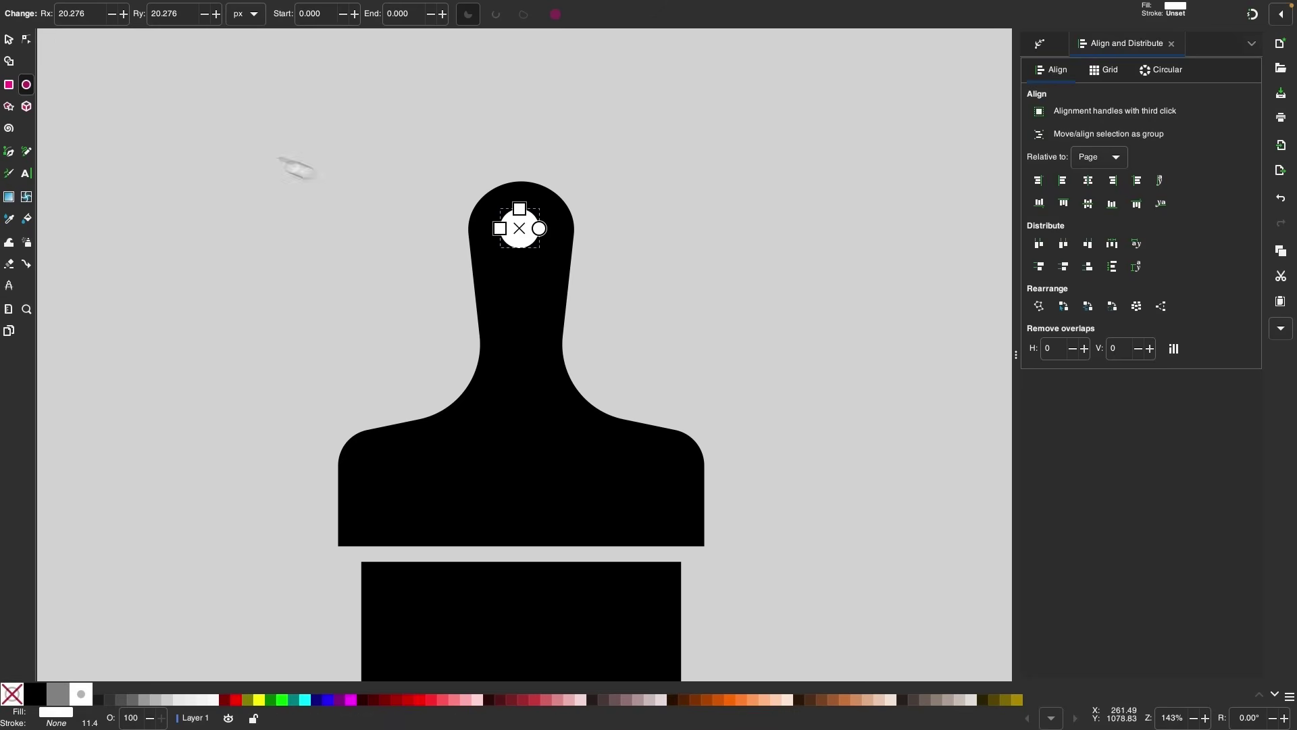
{"action": "left_click", "coordinate": [12, 42]}
{"action": "left_click", "coordinate": [529, 295], "text": "shift"}
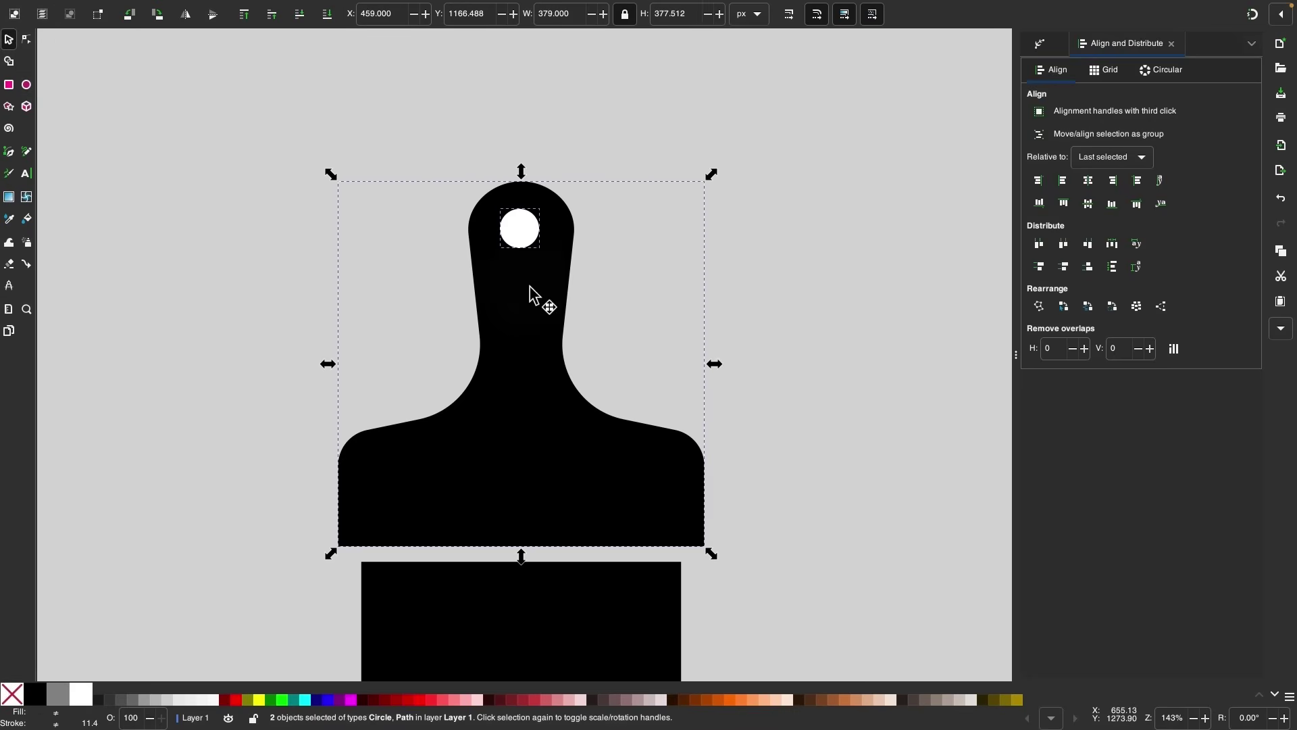
{"action": "left_click", "coordinate": [1087, 180]}
{"action": "left_click", "coordinate": [999, 194]}
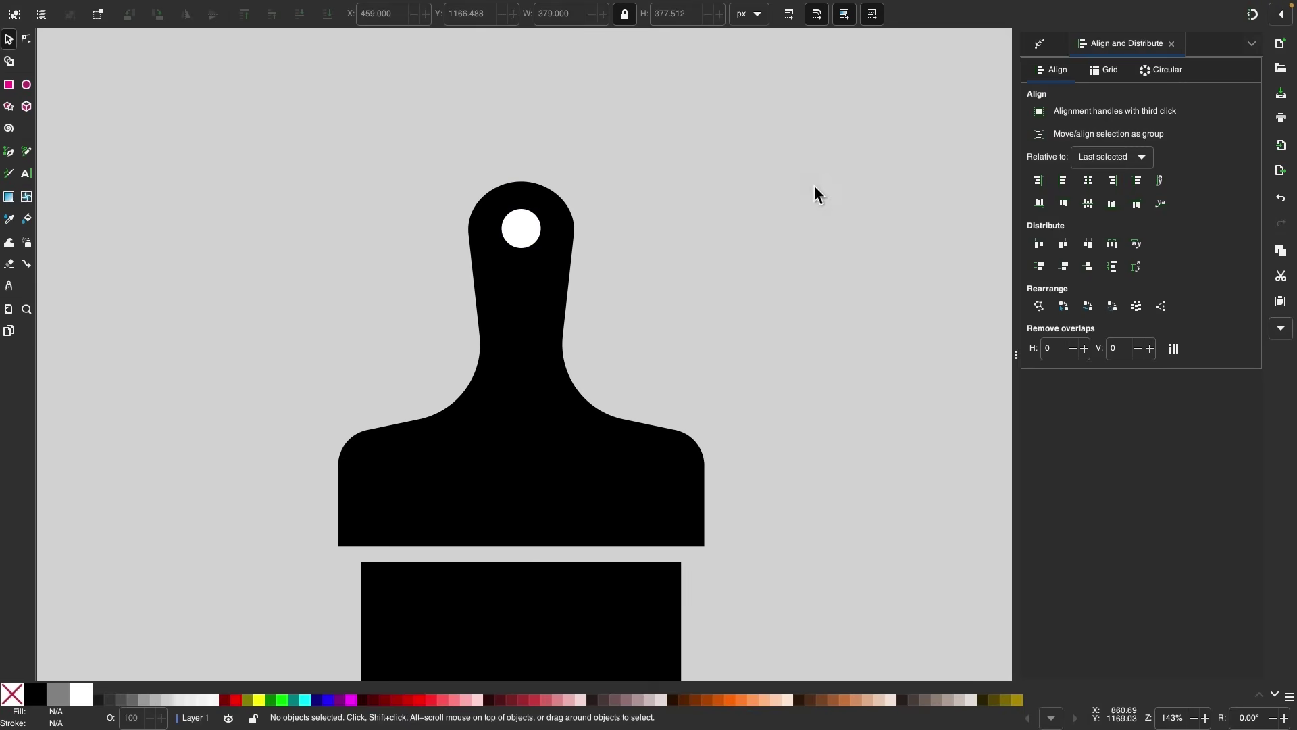
Step: Nudge the circle slightly lower and cut it from the handle with Path > Difference
{"action": "scroll", "coordinate": [573, 204], "scroll_direction": "up", "scroll_amount": 3}
{"action": "left_click_drag", "start_coordinate": [498, 261], "coordinate": [491, 266]}
{"action": "left_click", "coordinate": [490, 266]}
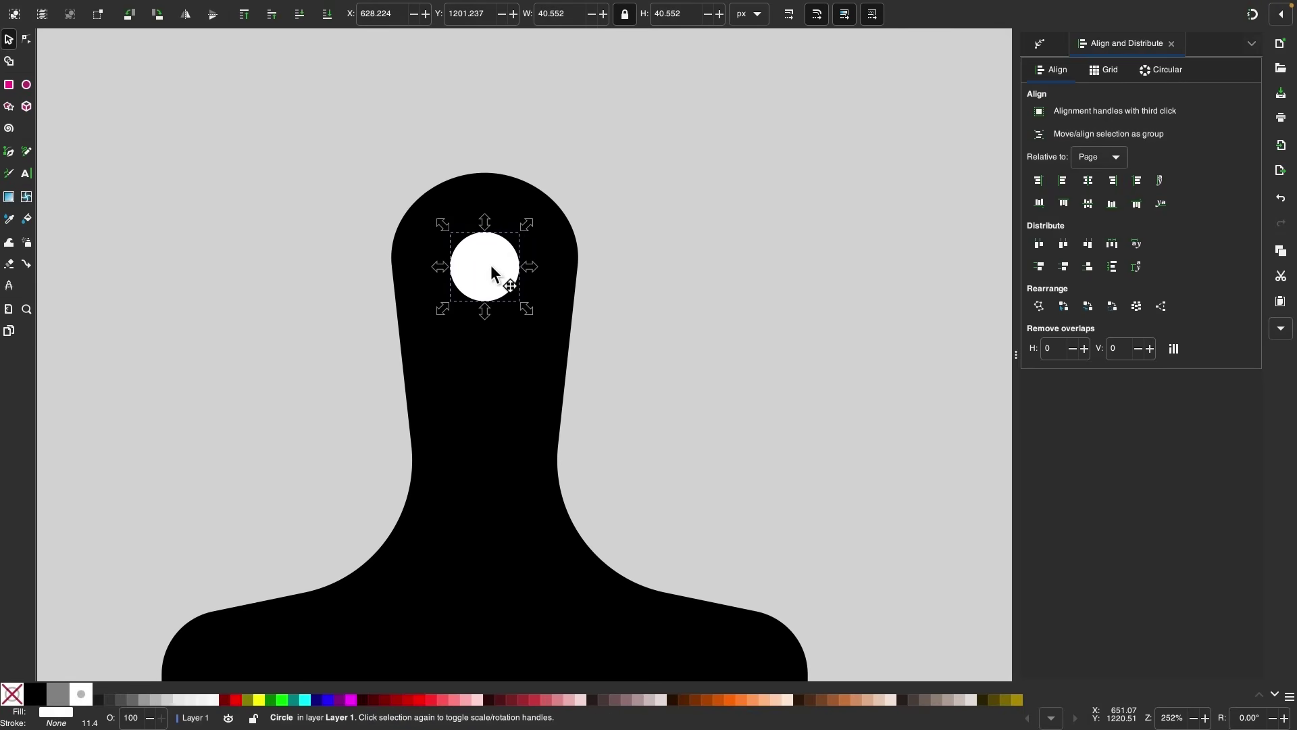
{"action": "scroll", "coordinate": [753, 287], "scroll_direction": "down", "scroll_amount": 5}
{"action": "left_click", "coordinate": [743, 279]}
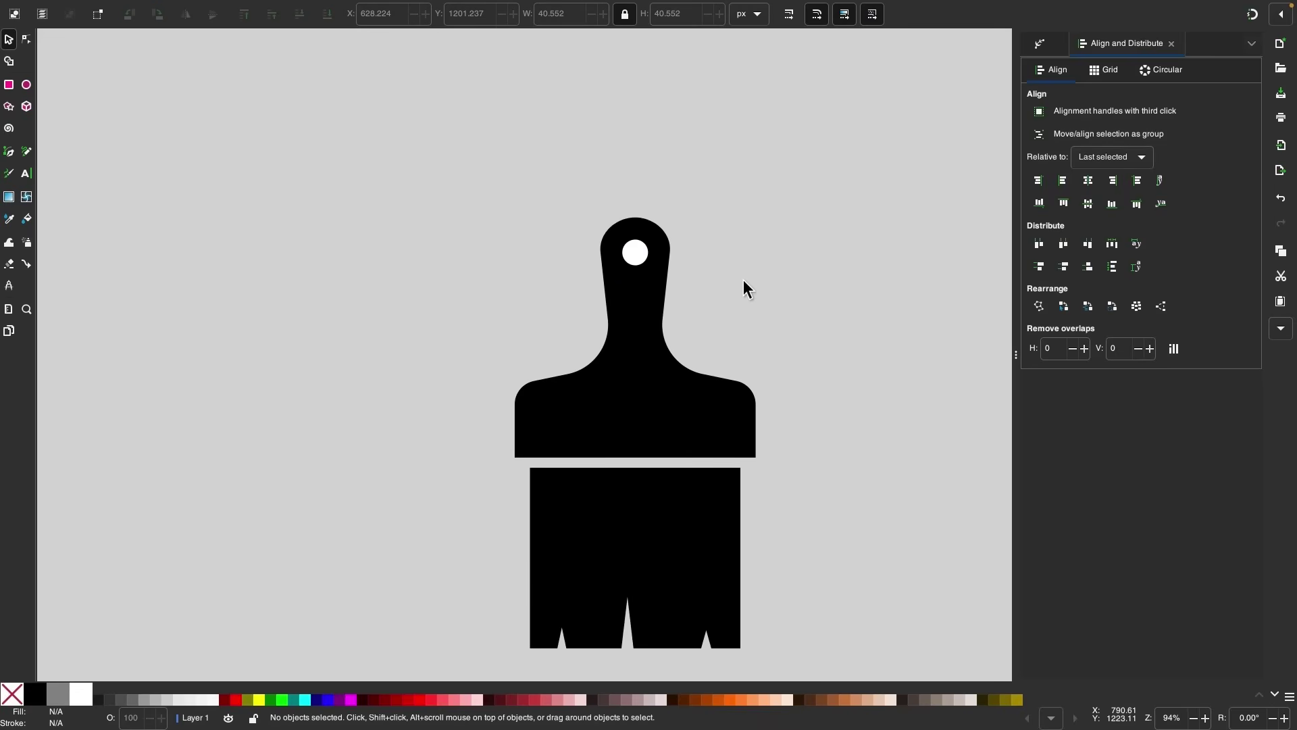
{"action": "scroll", "coordinate": [743, 280], "scroll_direction": "down", "scroll_amount": 3}
{"action": "scroll", "coordinate": [744, 280], "scroll_direction": "up", "scroll_amount": 3}
{"action": "left_click", "coordinate": [569, 285]}
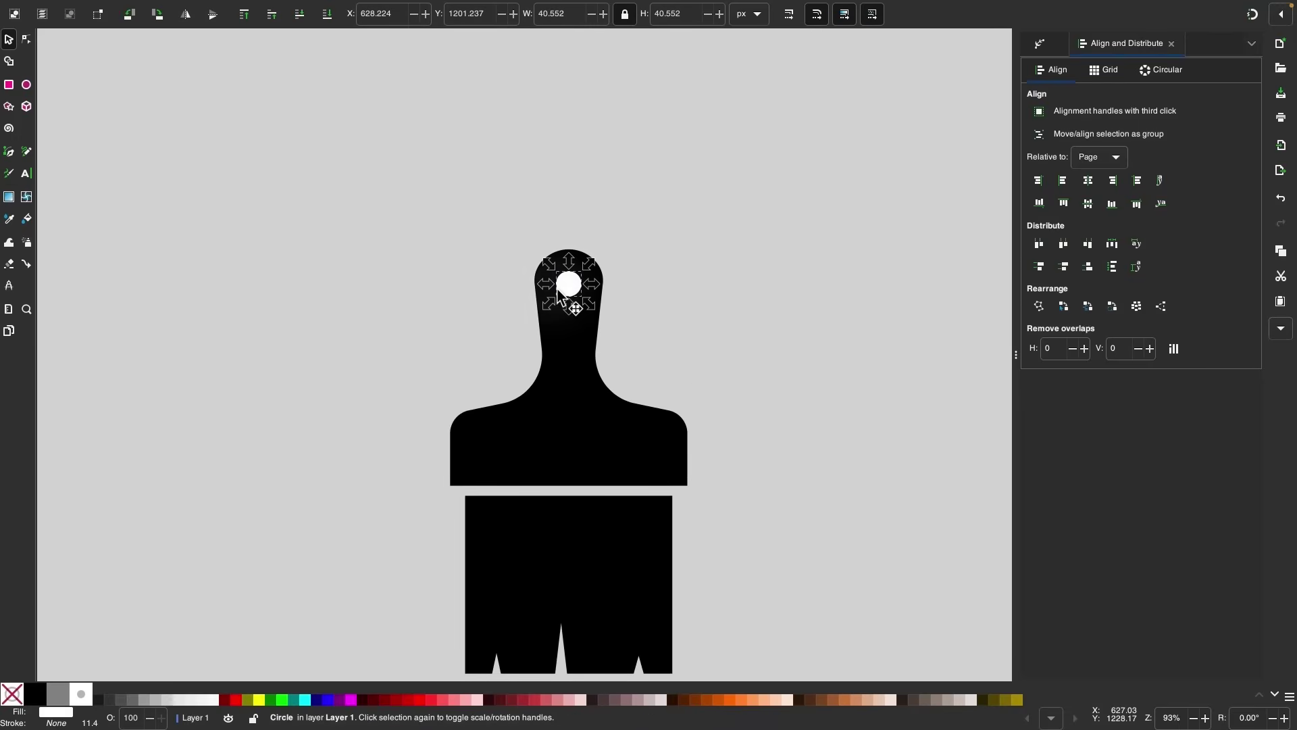
{"action": "left_click", "coordinate": [554, 405], "text": "shift"}
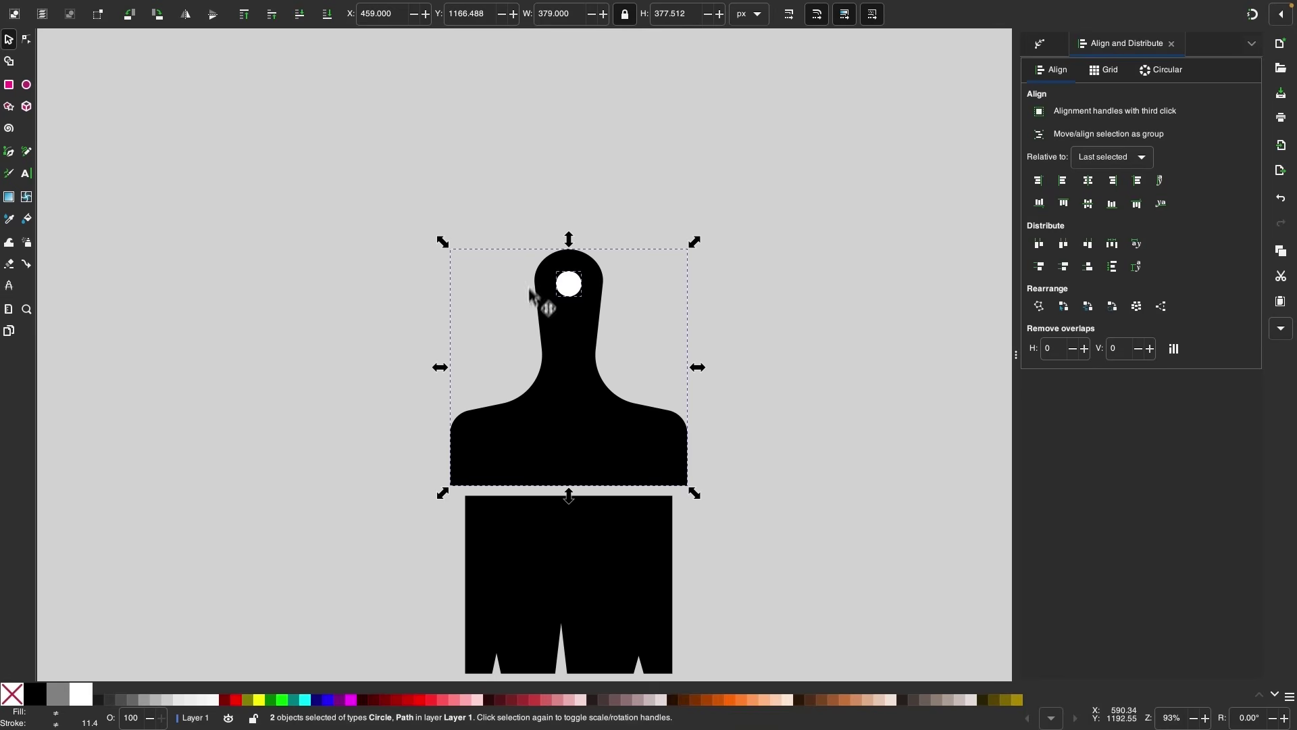
{"action": "left_click", "coordinate": [269, 8]}
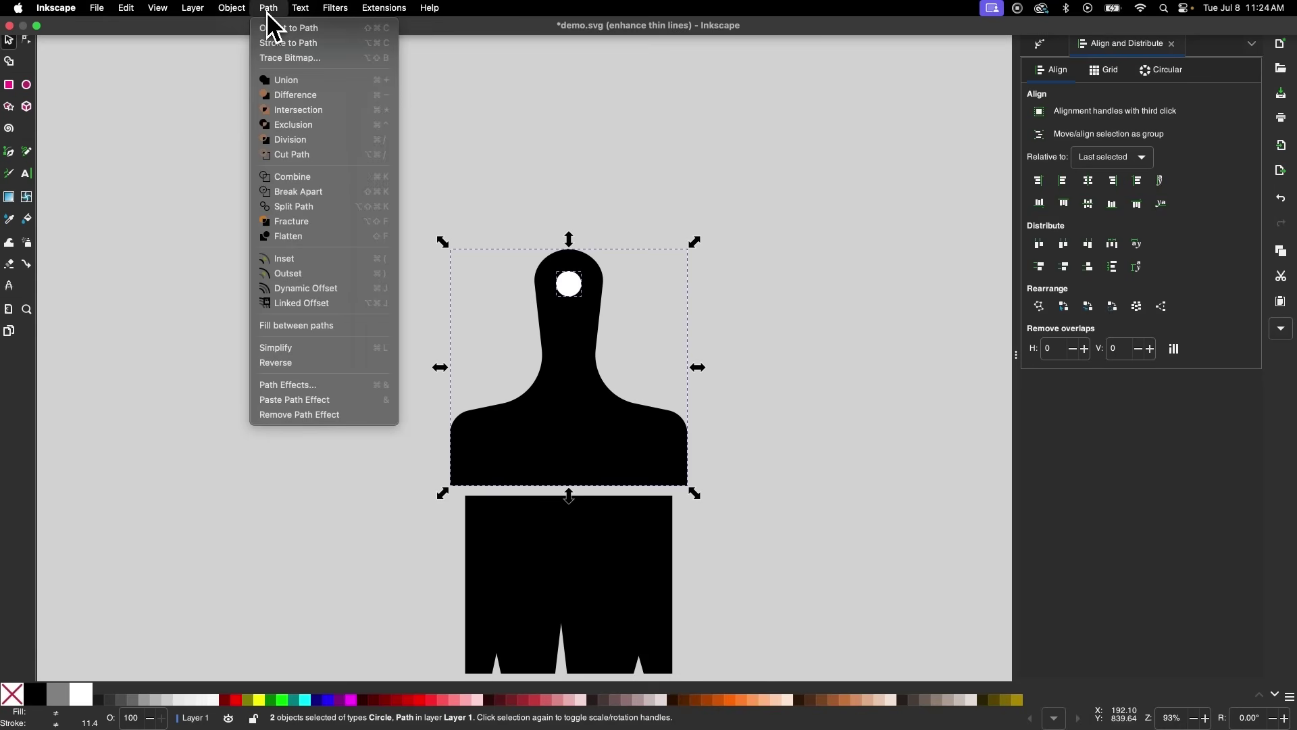
{"action": "left_click", "coordinate": [297, 95]}
{"action": "scroll", "coordinate": [753, 391], "scroll_direction": "down", "scroll_amount": 3}
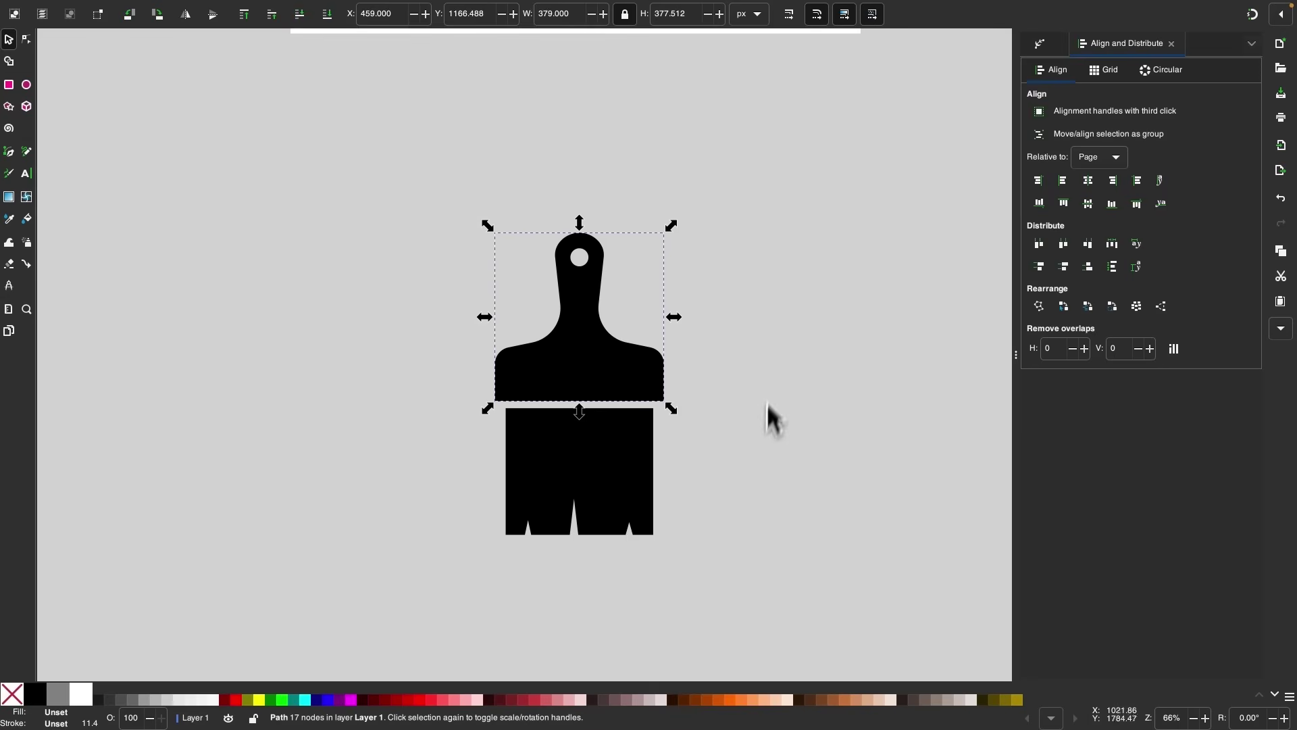
Step: Union the handle and bristles into one paintbrush path and deselect it
{"action": "left_click_drag", "start_coordinate": [776, 589], "coordinate": [325, 183]}
{"action": "mouse_move", "coordinate": [181, 6]}
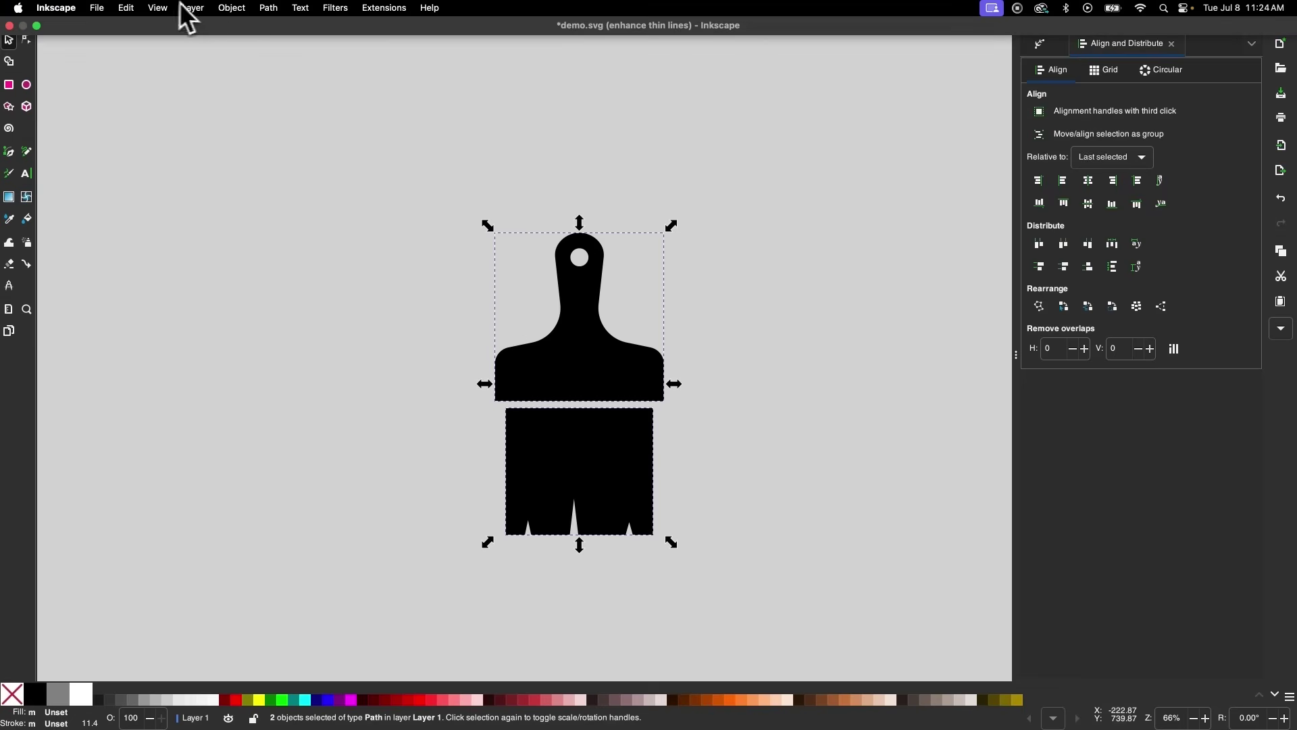
{"action": "left_click", "coordinate": [277, 8]}
{"action": "left_click", "coordinate": [298, 81]}
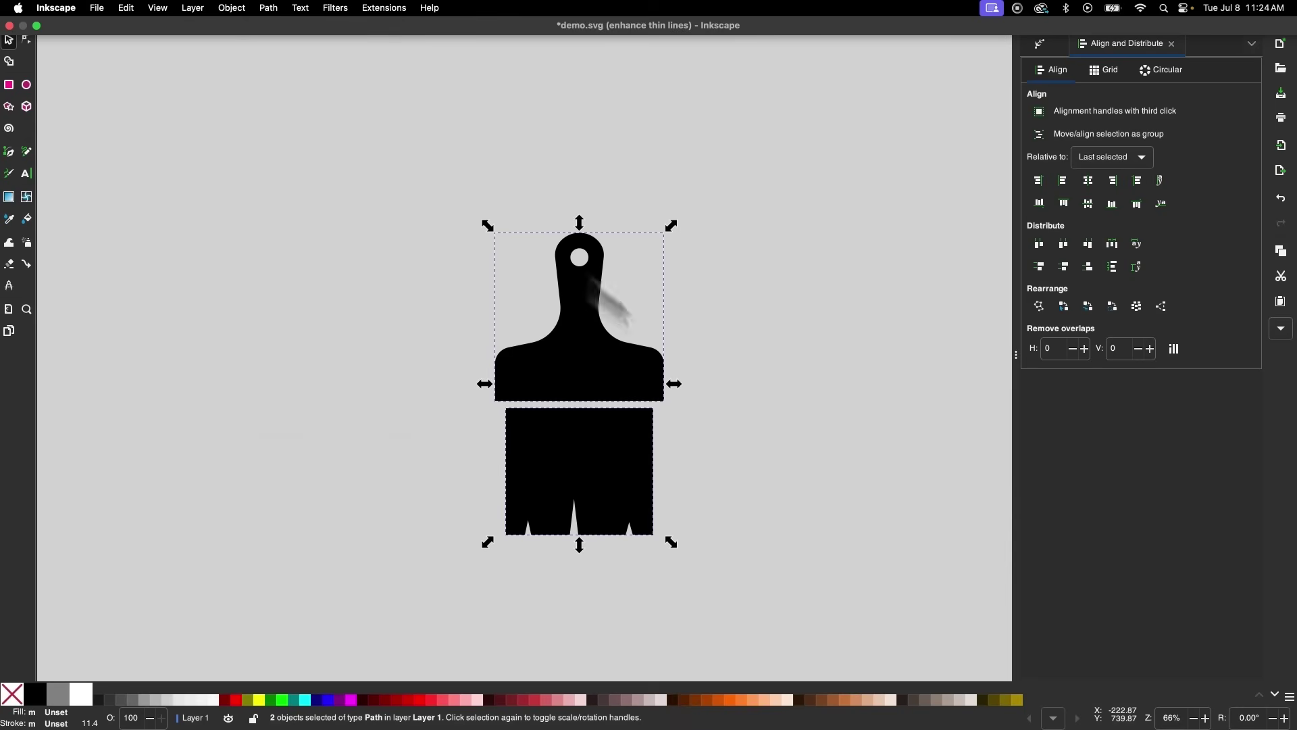
{"action": "scroll", "coordinate": [831, 460], "scroll_direction": "up", "scroll_amount": 2}
{"action": "key", "text": "Escape"}
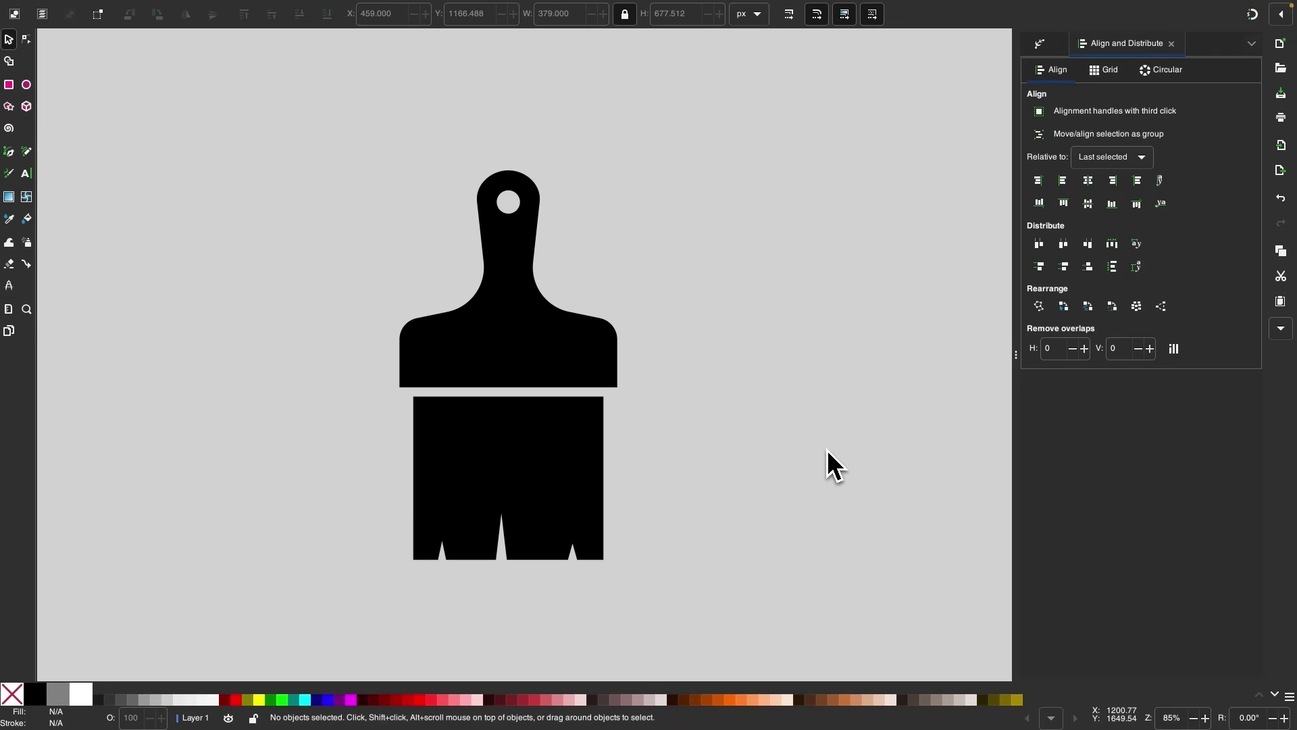
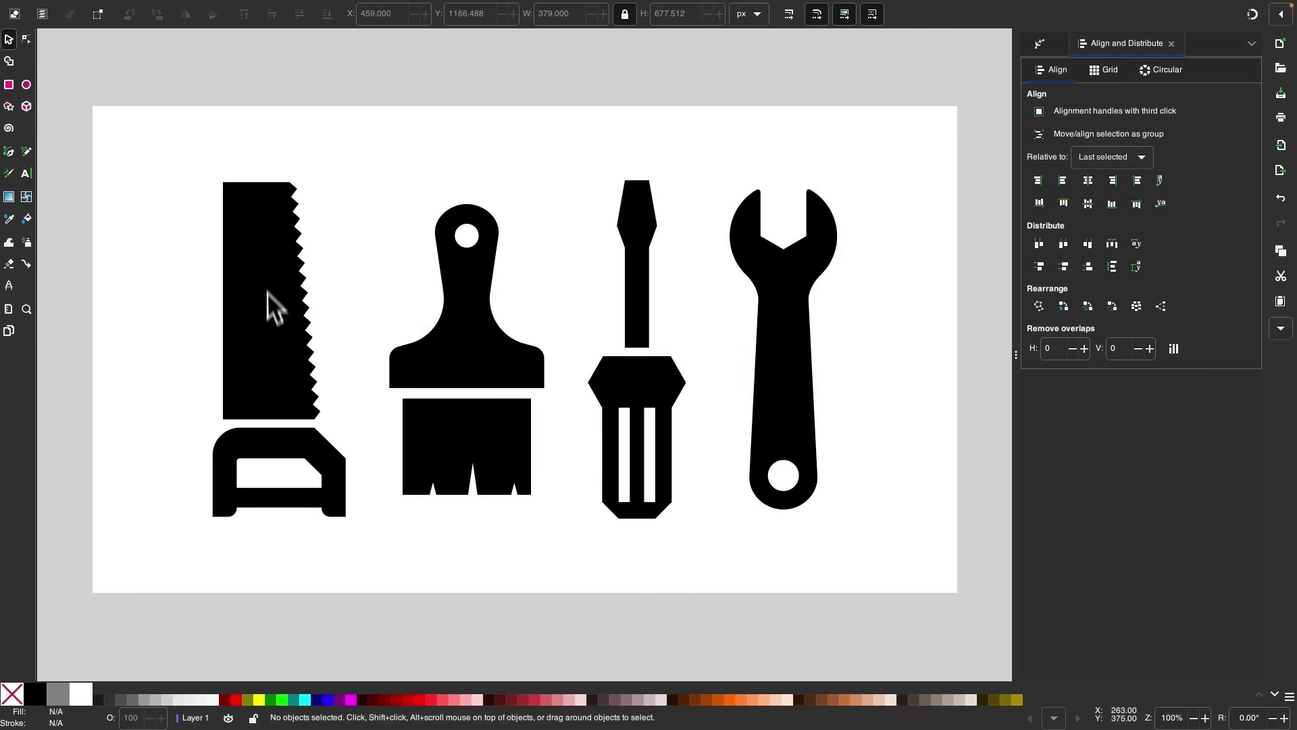
Step: Draw a black 616 × 353 px rectangle with sharp square corners on empty canvas
{"action": "scroll", "coordinate": [477, 498], "scroll_direction": "down", "scroll_amount": 15}
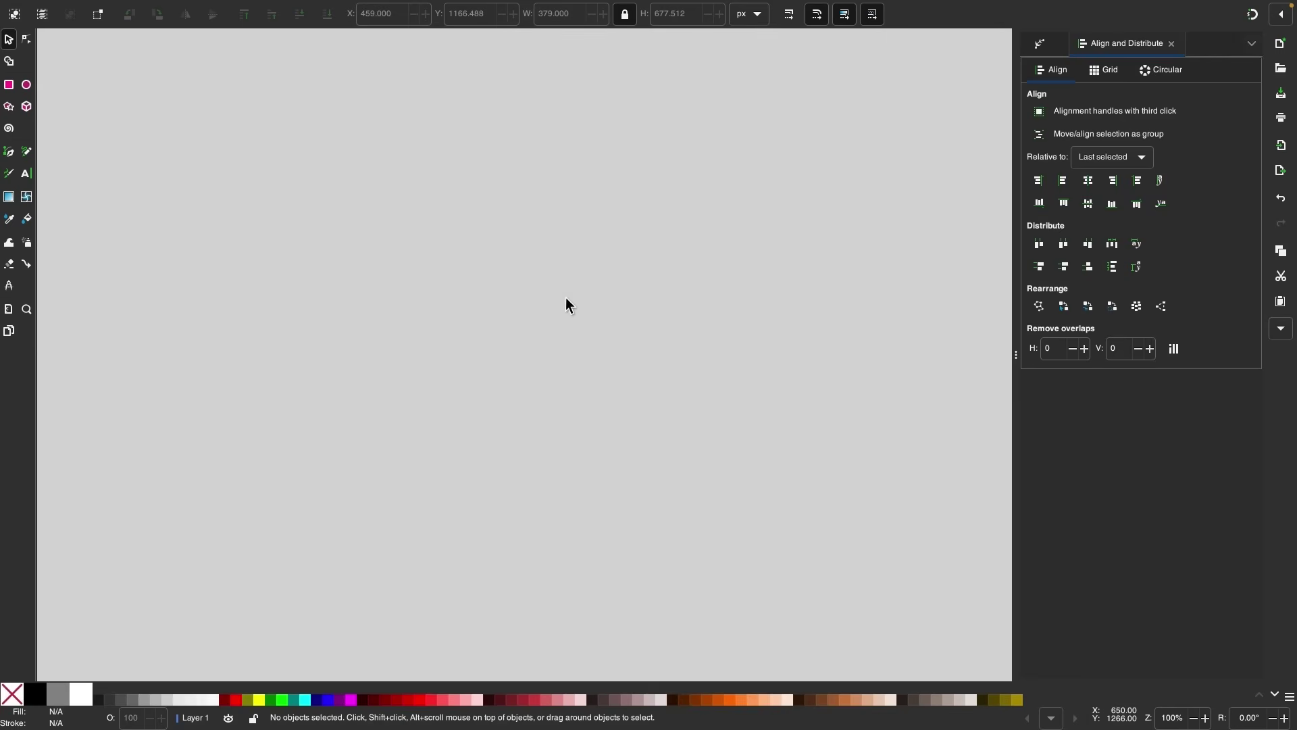
{"action": "left_click", "coordinate": [9, 84]}
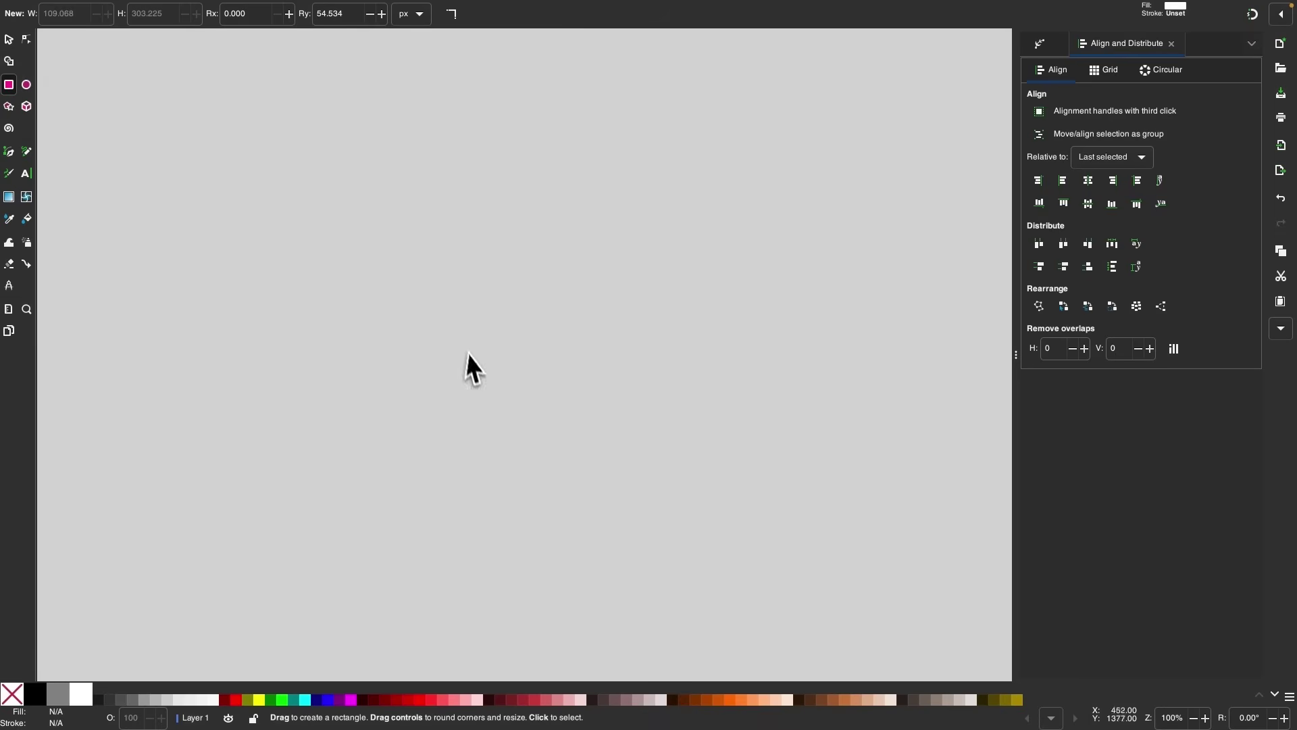
{"action": "left_click", "coordinate": [37, 693]}
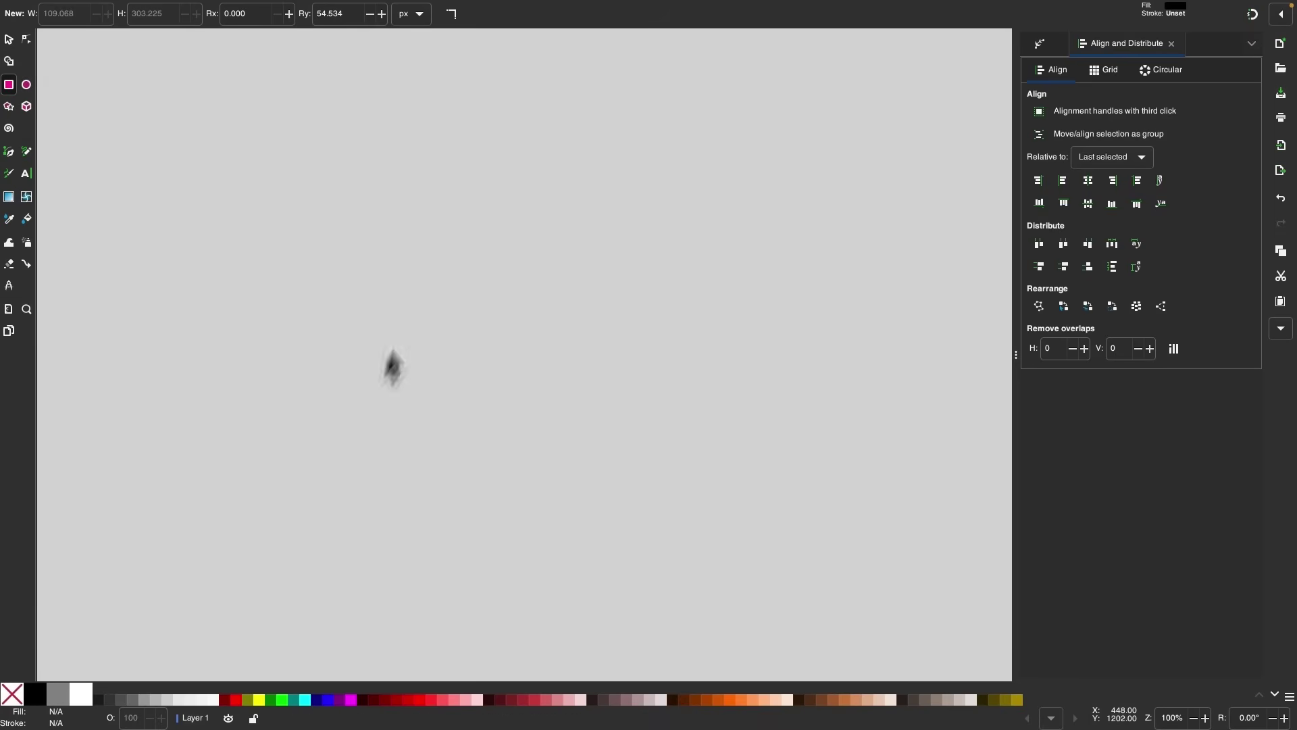
{"action": "mouse_move", "coordinate": [343, 272]}
{"action": "left_mouse_down"}
{"action": "mouse_move", "coordinate": [718, 459]}
{"action": "mouse_move", "coordinate": [776, 513]}
{"action": "mouse_move", "coordinate": [762, 514]}
{"action": "left_mouse_up"}
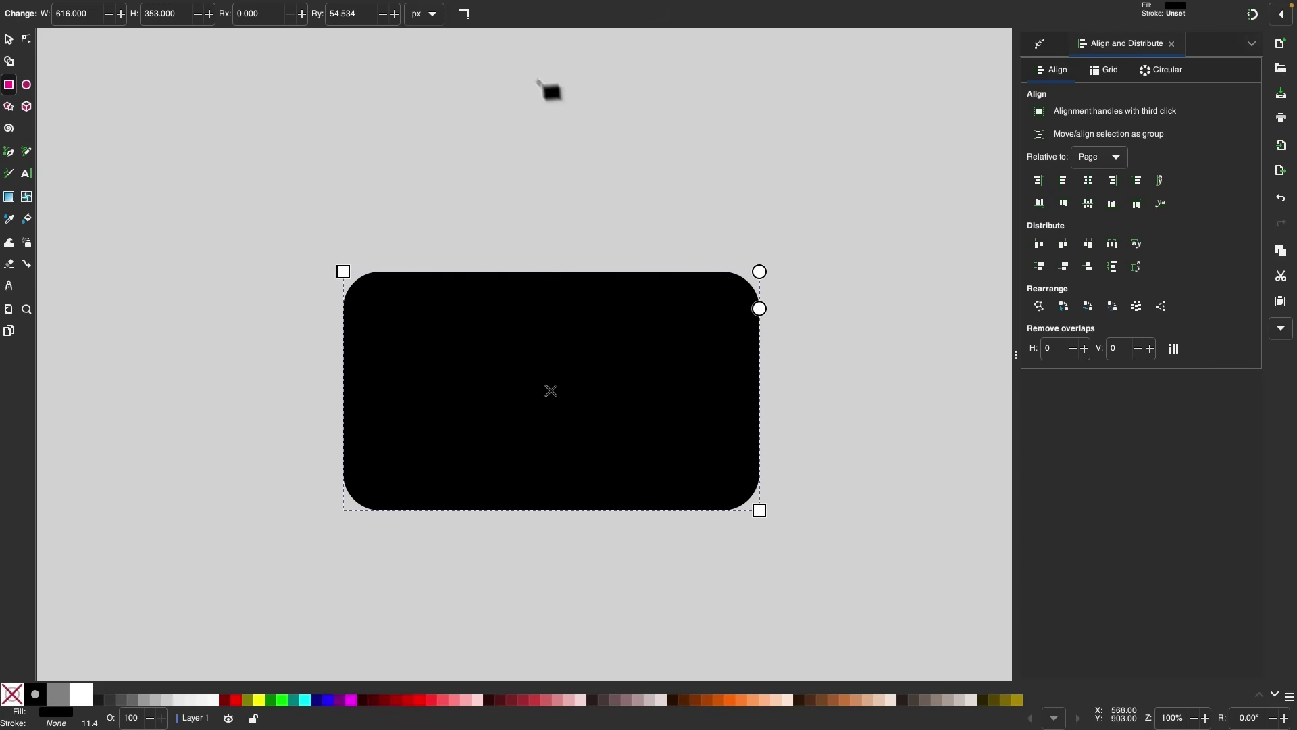
{"action": "left_click", "coordinate": [465, 15]}
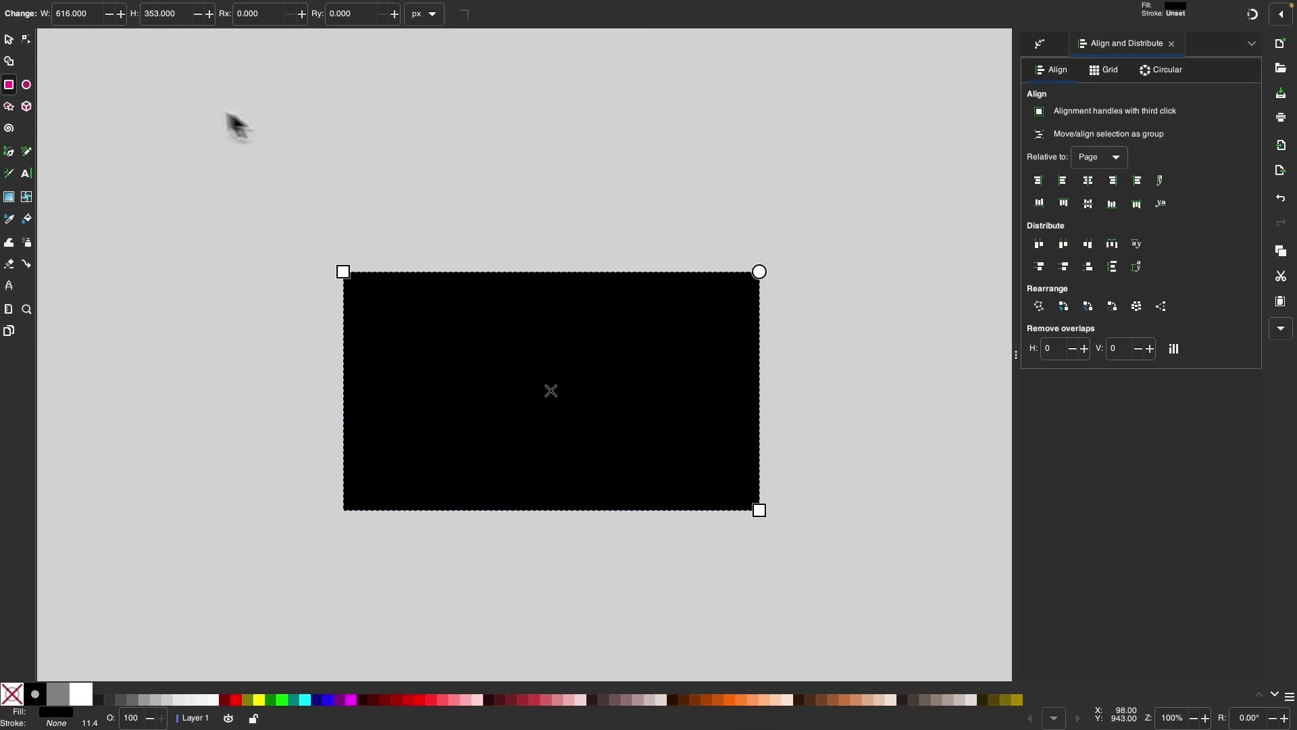
{"action": "left_click", "coordinate": [268, 8]}
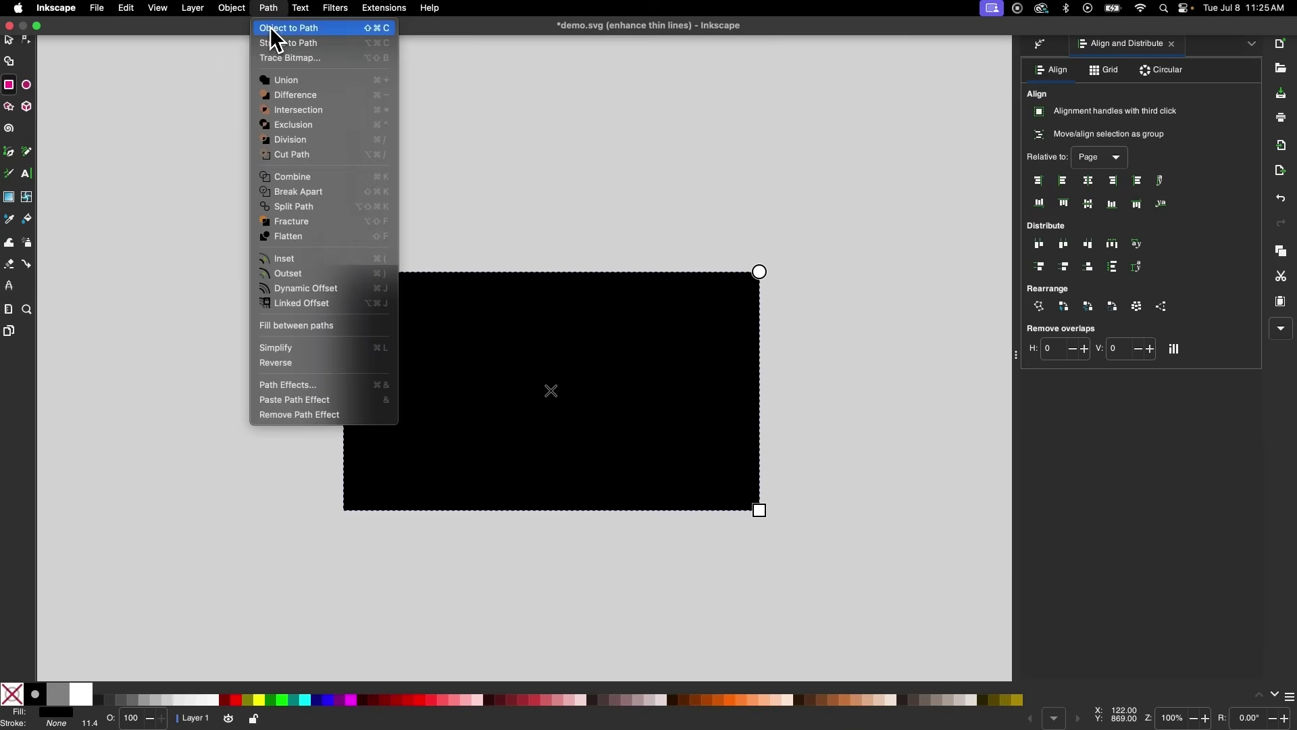
Step: Convert the rectangle to a path and select its two top corner nodes
{"action": "key", "text": "Escape"}
{"action": "key", "text": "shift+ctrl+c"}
{"action": "left_click", "coordinate": [27, 39]}
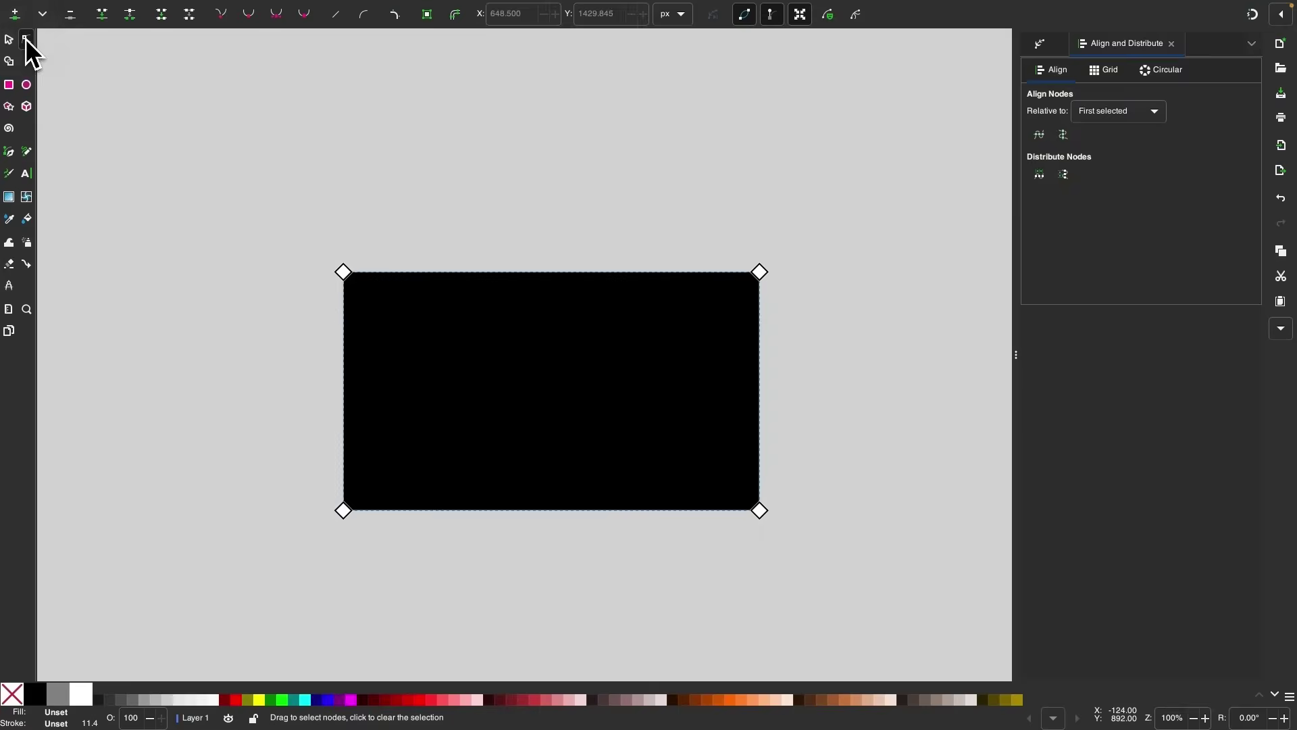
{"action": "left_click_drag", "start_coordinate": [256, 217], "coordinate": [838, 296]}
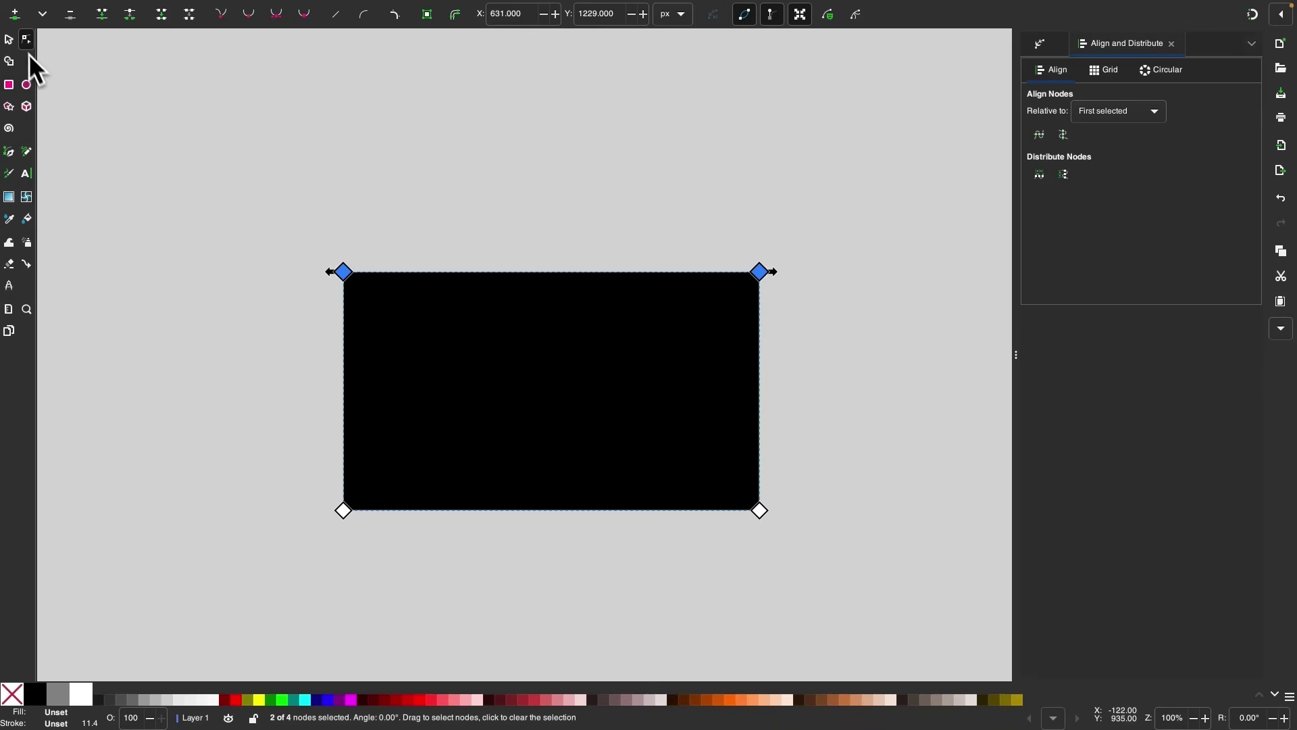
Step: Insert new nodes repeatedly until the top edge holds 33 evenly spaced nodes
{"action": "left_click", "coordinate": [19, 19]}
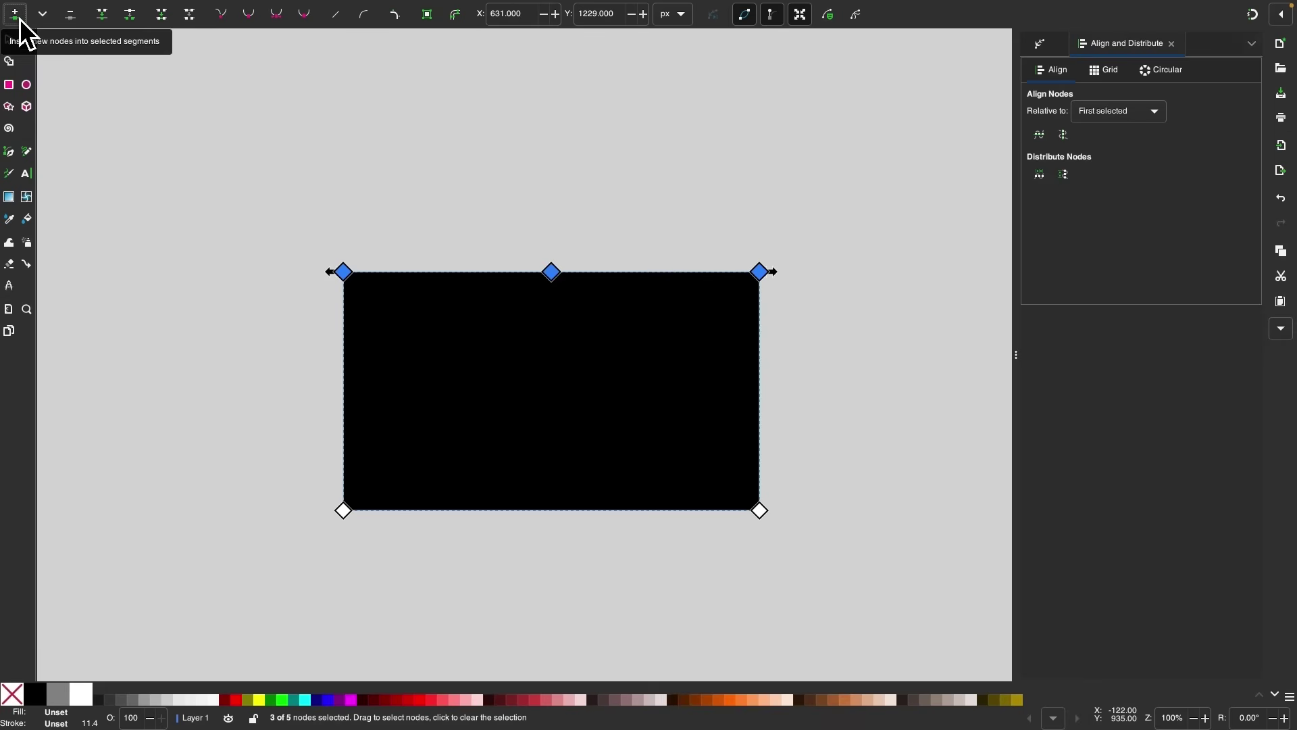
{"action": "left_click", "coordinate": [19, 19]}
{"action": "left_click", "coordinate": [19, 18]}
{"action": "left_click", "coordinate": [19, 19]}
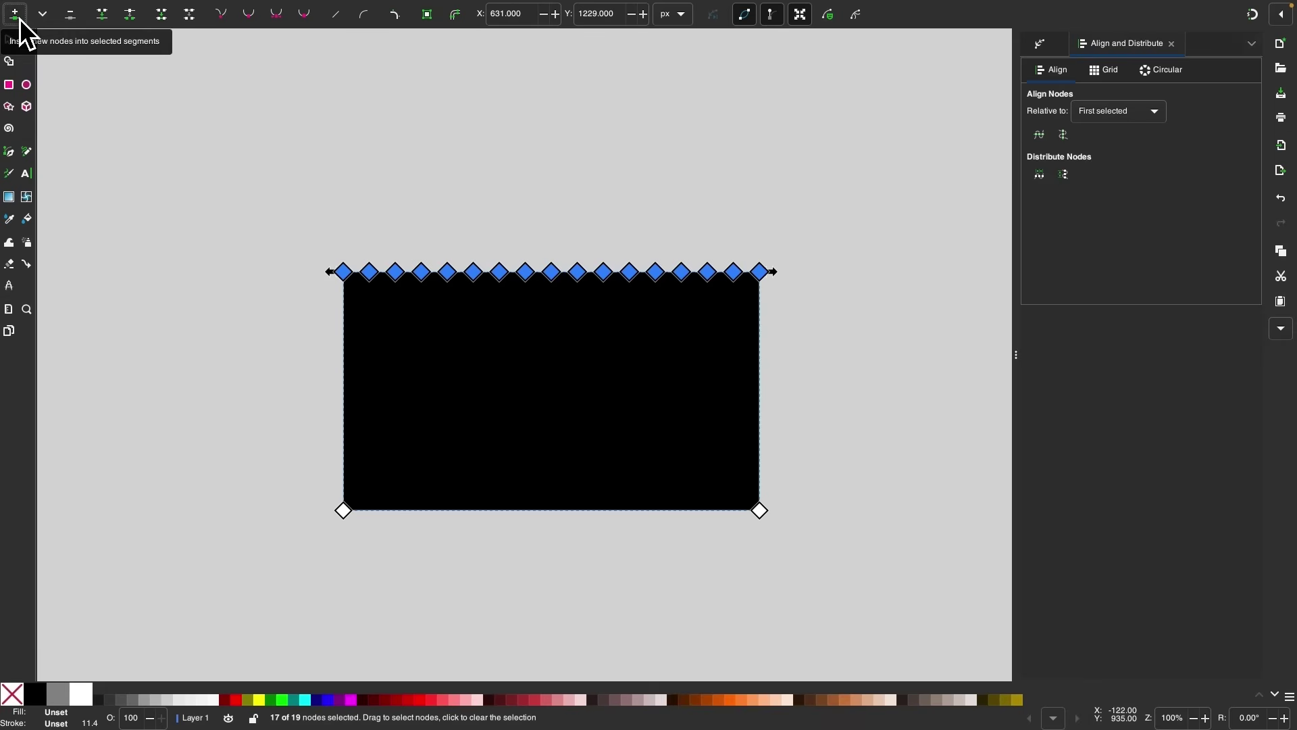
{"action": "left_click", "coordinate": [19, 19]}
Step: Zoom in and select every other node along the shape's top edge
{"action": "scroll", "coordinate": [500, 412], "scroll_direction": "up", "scroll_amount": 2}
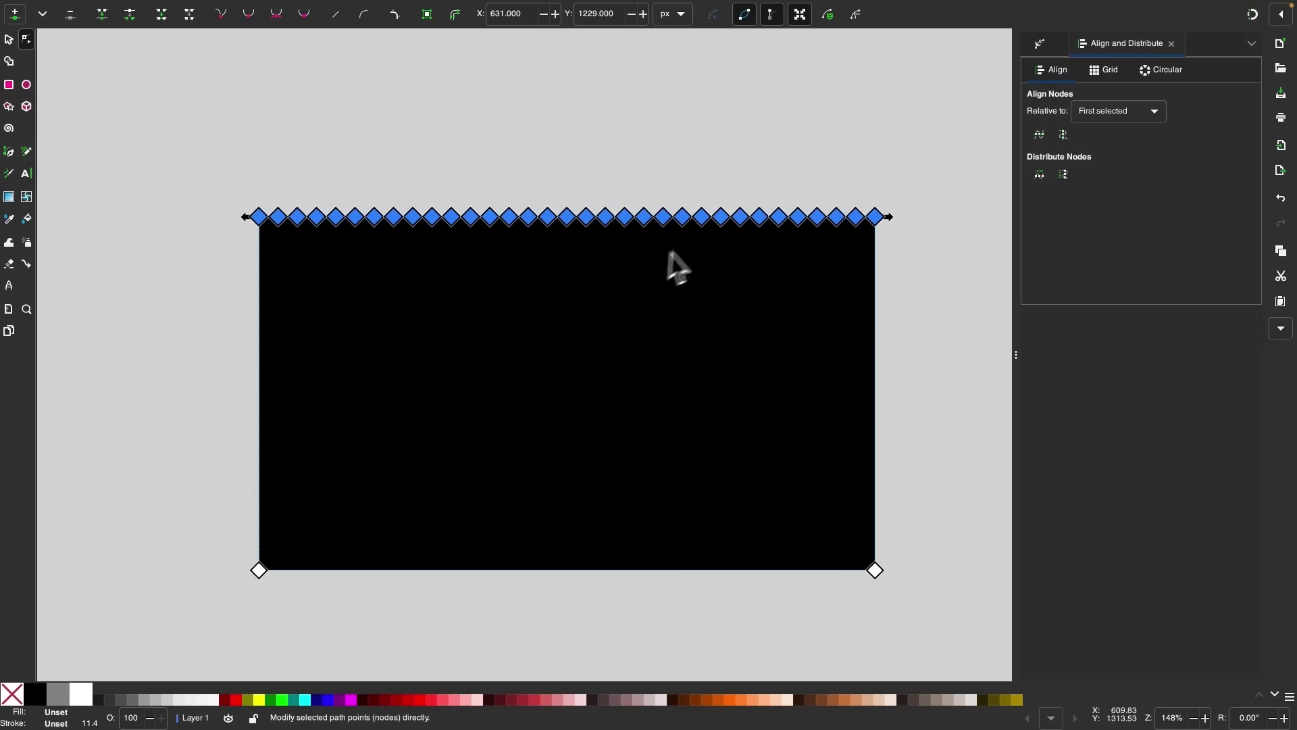
{"action": "scroll", "coordinate": [512, 311], "scroll_direction": "up", "scroll_amount": 2}
{"action": "scroll", "coordinate": [512, 327], "scroll_direction": "up", "scroll_amount": 2}
{"action": "scroll", "coordinate": [512, 327], "scroll_direction": "left", "scroll_amount": 2}
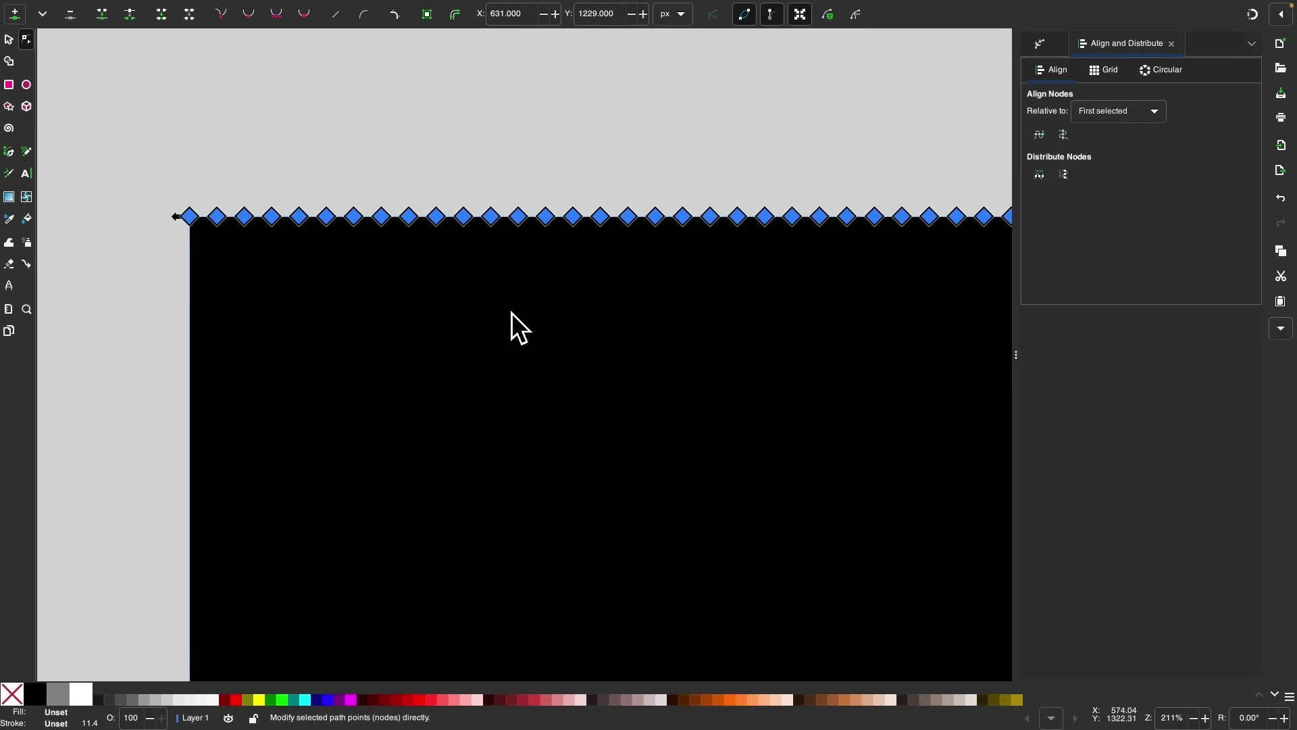
{"action": "left_click", "coordinate": [278, 168]}
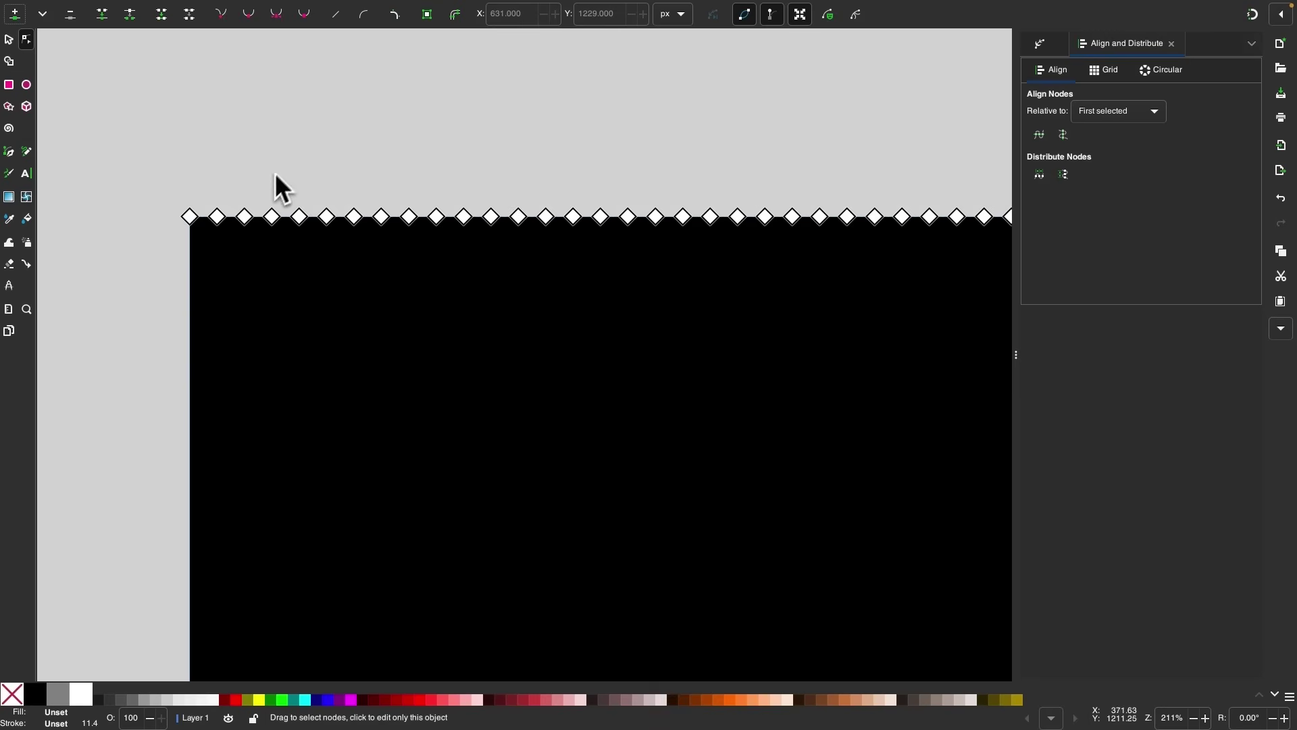
{"action": "left_click", "coordinate": [217, 216]}
{"action": "left_click", "coordinate": [273, 217], "text": "shift"}
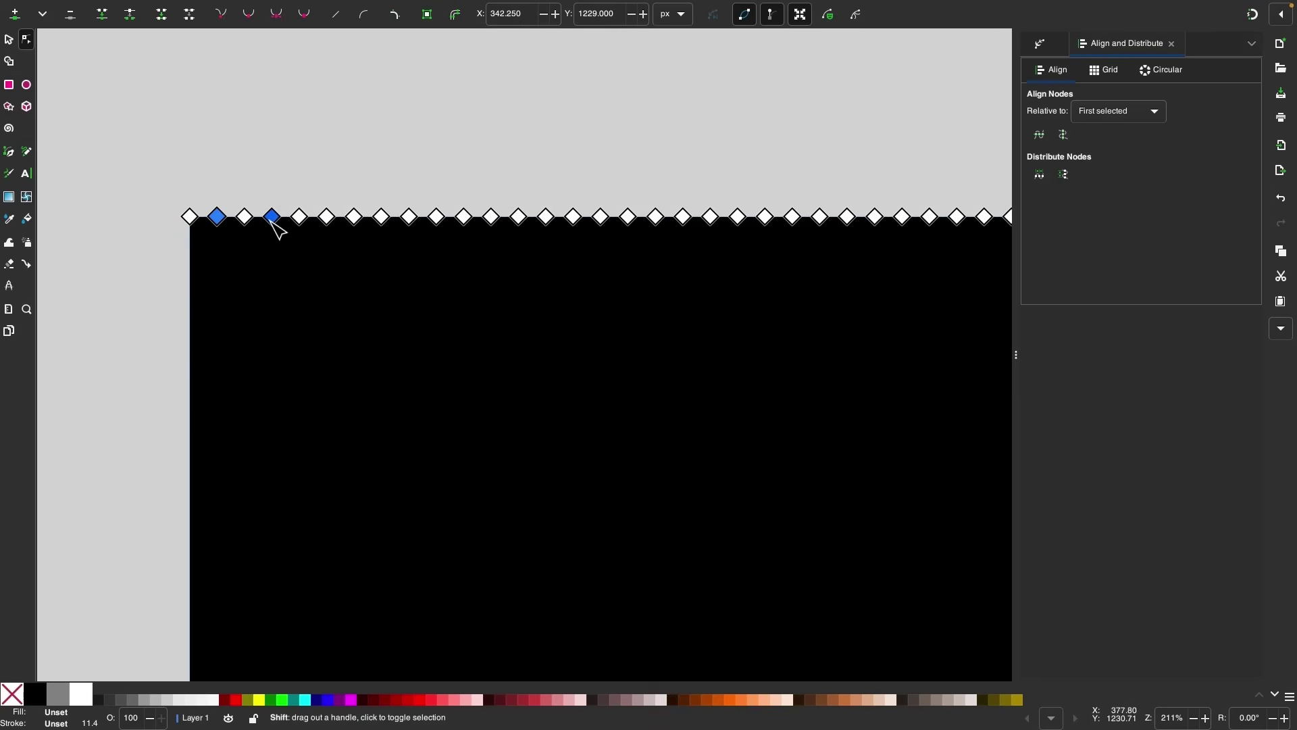
{"action": "left_click", "coordinate": [327, 216], "text": "shift"}
{"action": "left_click", "coordinate": [382, 216], "text": "shift"}
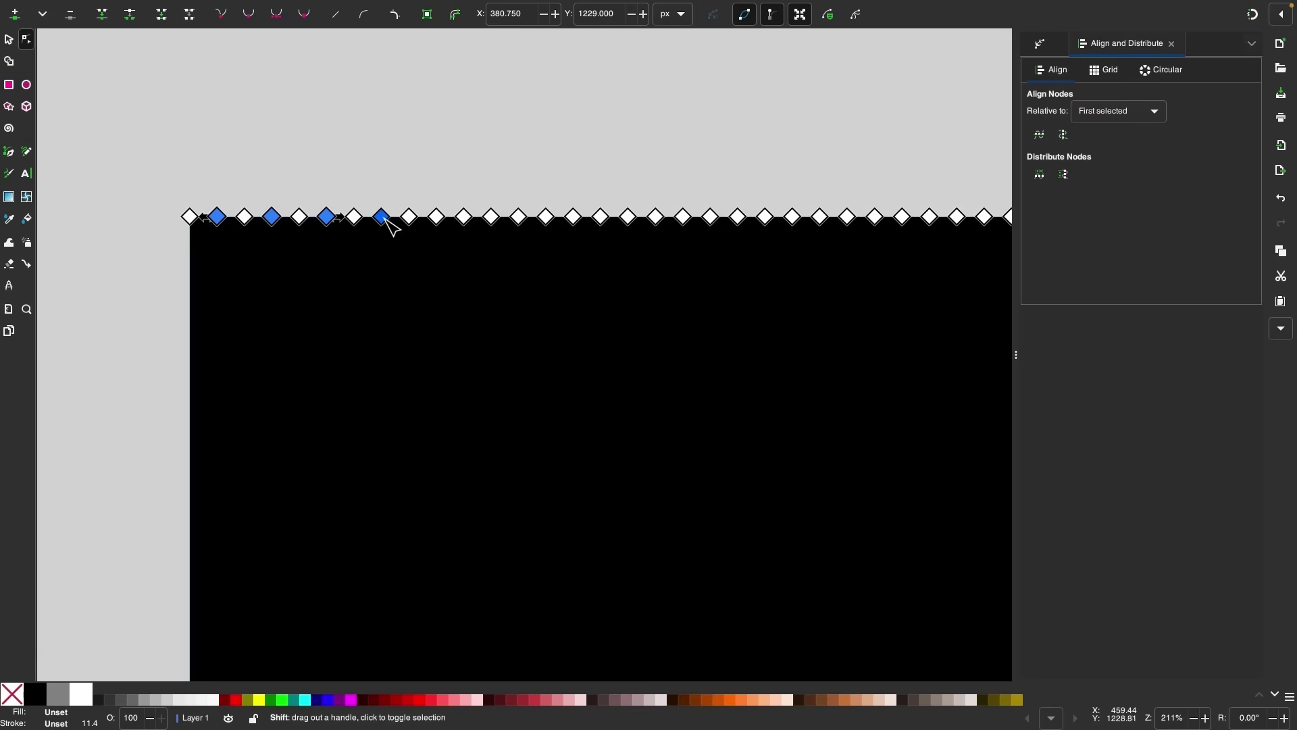
{"action": "left_click", "coordinate": [410, 216], "text": "shift"}
{"action": "left_click", "coordinate": [491, 216], "text": "shift"}
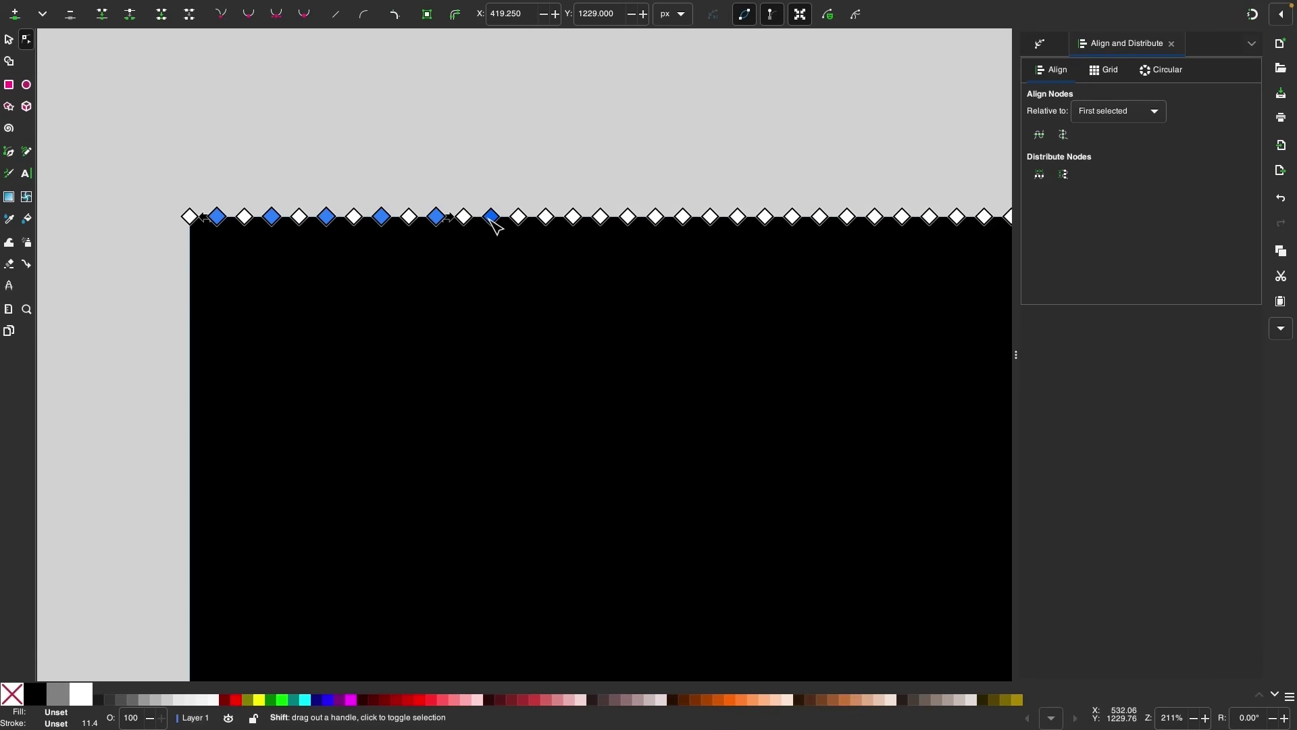
{"action": "left_click", "coordinate": [547, 216], "text": "shift"}
{"action": "left_click", "coordinate": [601, 216], "text": "shift"}
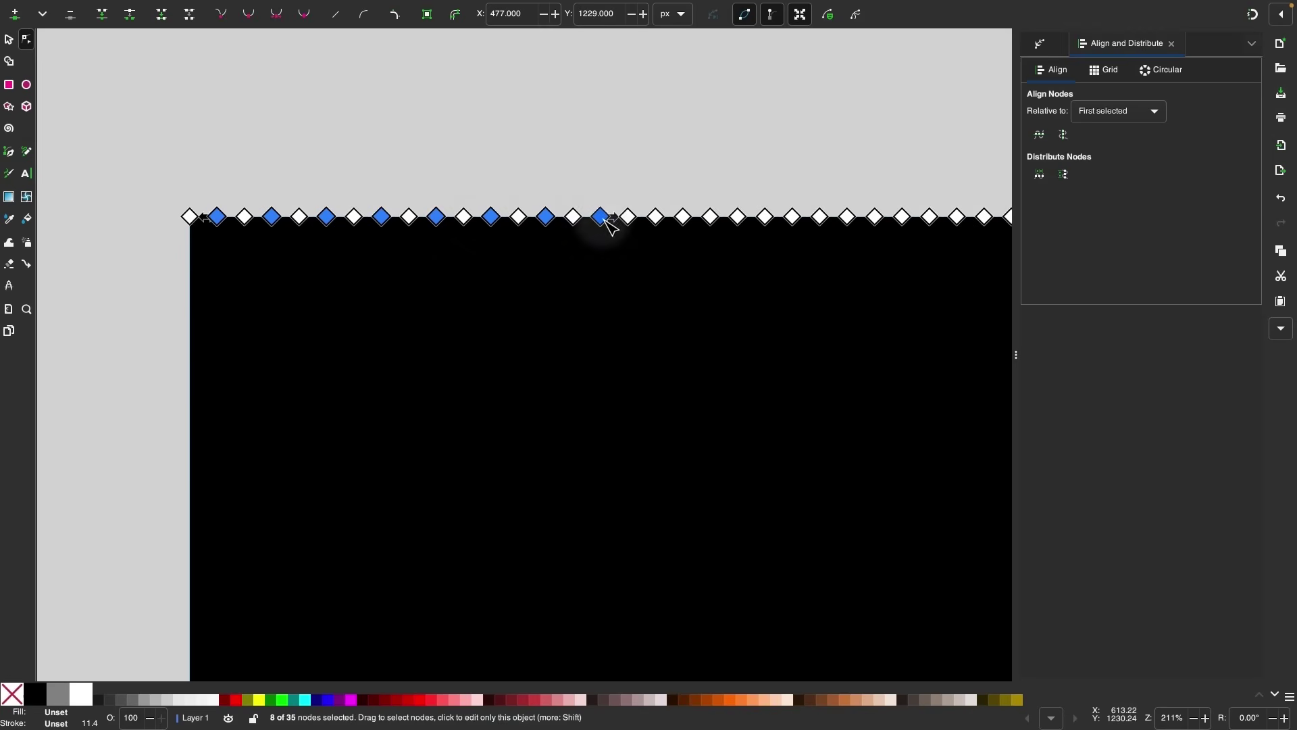
{"action": "left_click", "coordinate": [656, 217], "text": "shift"}
{"action": "left_click", "coordinate": [710, 216], "text": "shift"}
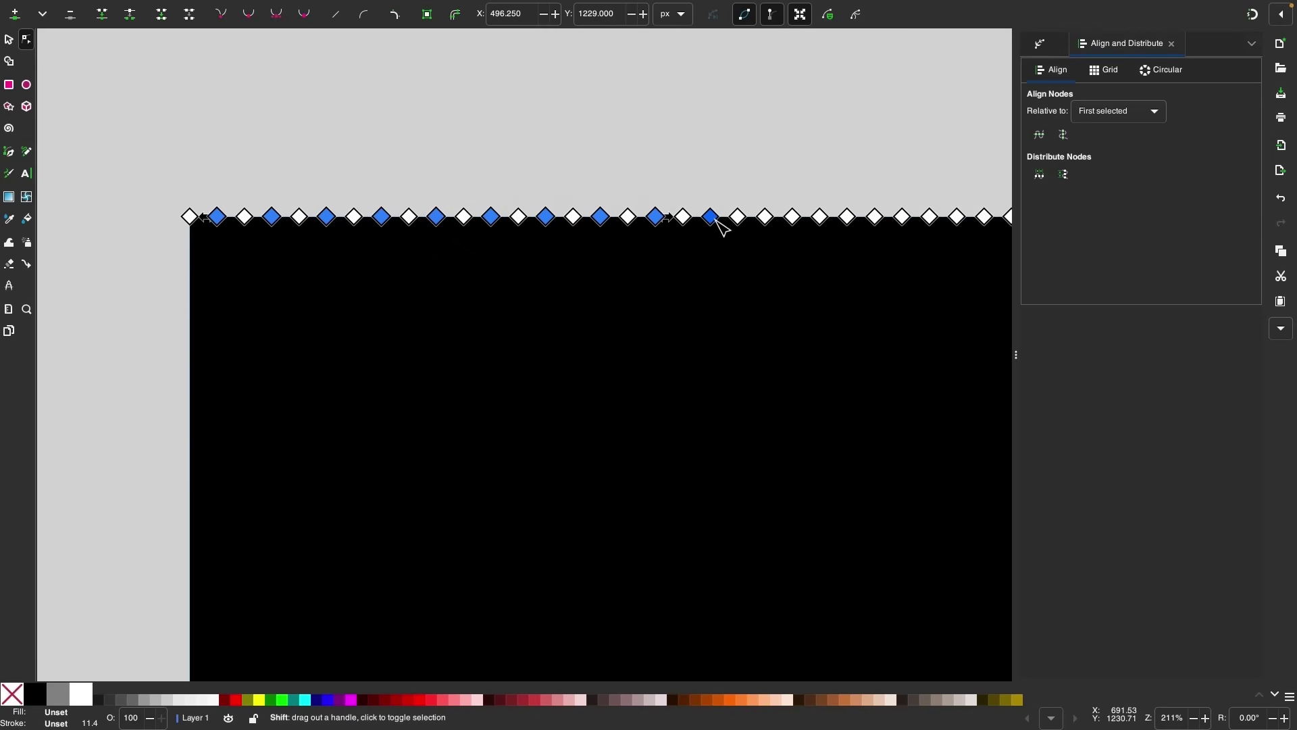
{"action": "left_click", "coordinate": [765, 216], "text": "shift"}
{"action": "left_click", "coordinate": [820, 216], "text": "shift"}
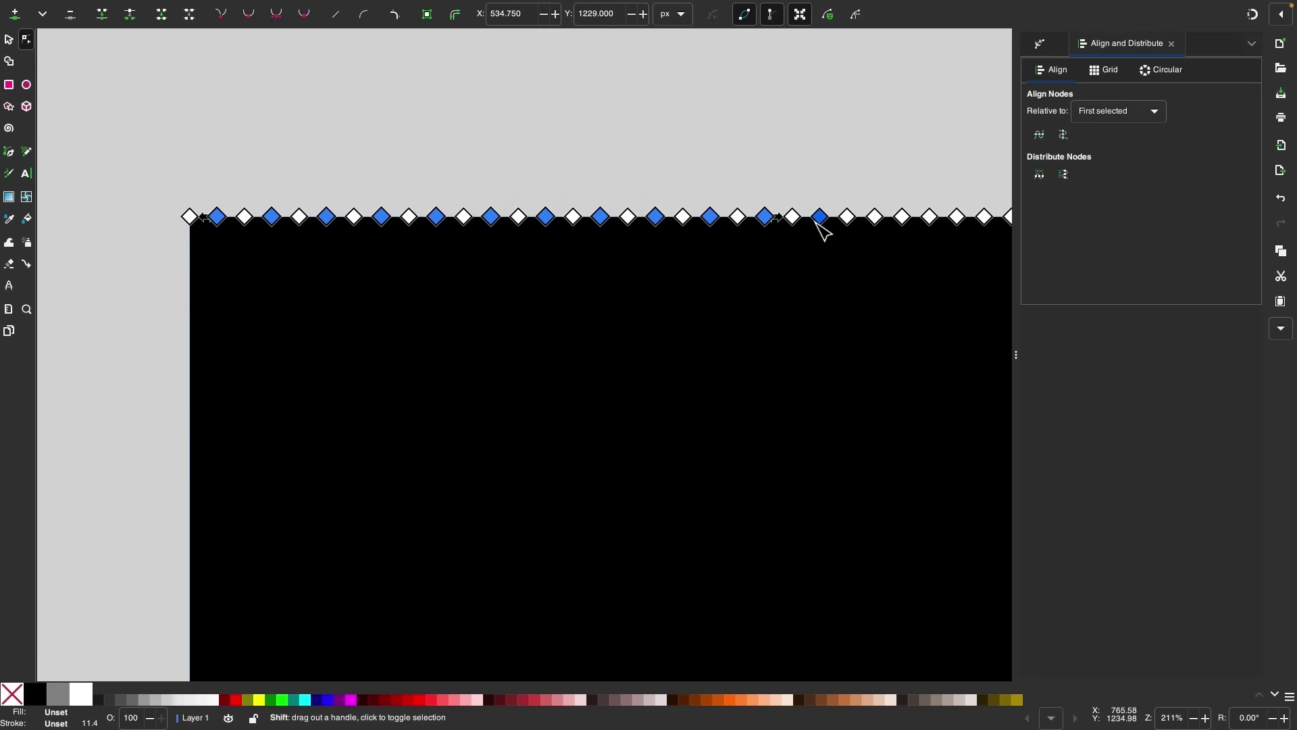
{"action": "left_click", "coordinate": [875, 217], "text": "shift"}
Step: Add the last alternate nodes and drag all selected nodes down about 18.55 px into teeth
{"action": "scroll", "coordinate": [858, 318], "scroll_direction": "right", "scroll_amount": 3}
{"action": "scroll", "coordinate": [858, 318], "scroll_direction": "up", "scroll_amount": 1}
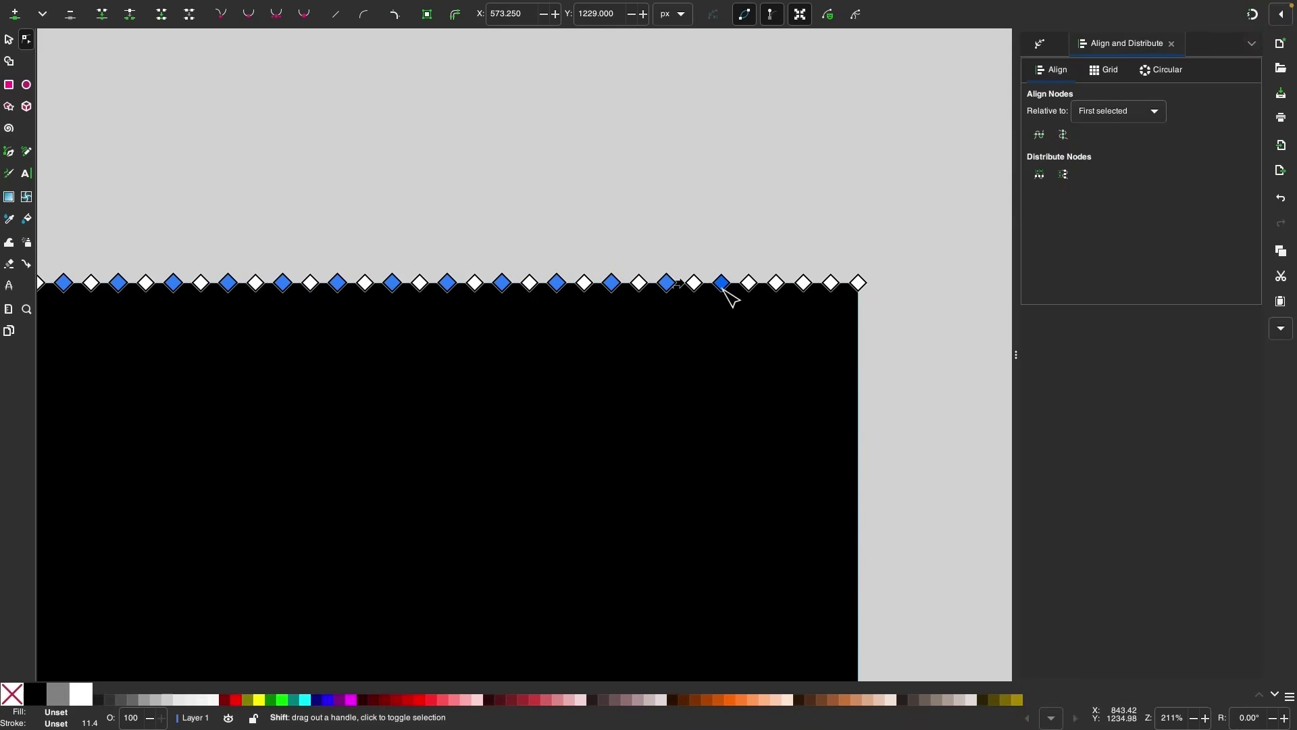
{"action": "left_click", "coordinate": [776, 283], "text": "shift"}
{"action": "left_click", "coordinate": [801, 285], "text": "shift"}
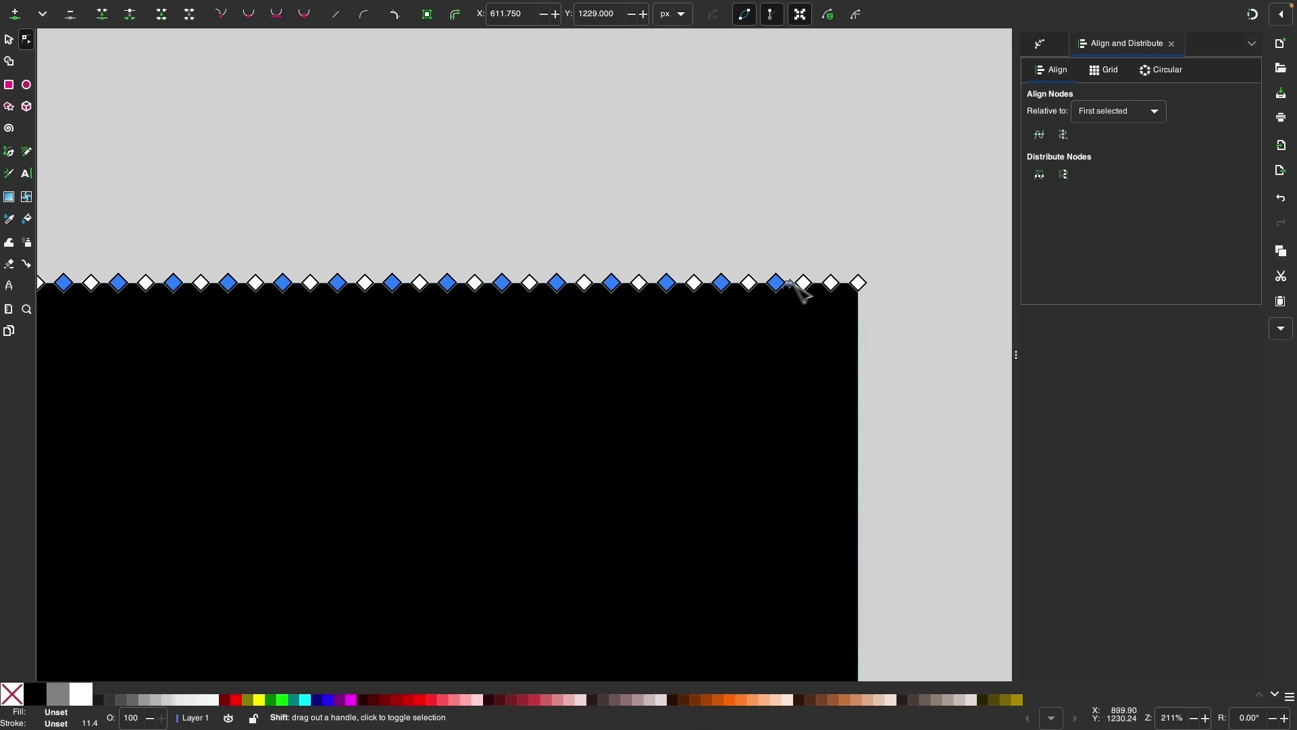
{"action": "left_click", "coordinate": [831, 283], "text": "shift"}
{"action": "scroll", "coordinate": [695, 426], "scroll_direction": "up", "scroll_amount": 1}
{"action": "scroll", "coordinate": [695, 427], "scroll_direction": "left", "scroll_amount": 5}
{"action": "scroll", "coordinate": [696, 426], "scroll_direction": "right", "scroll_amount": 2}
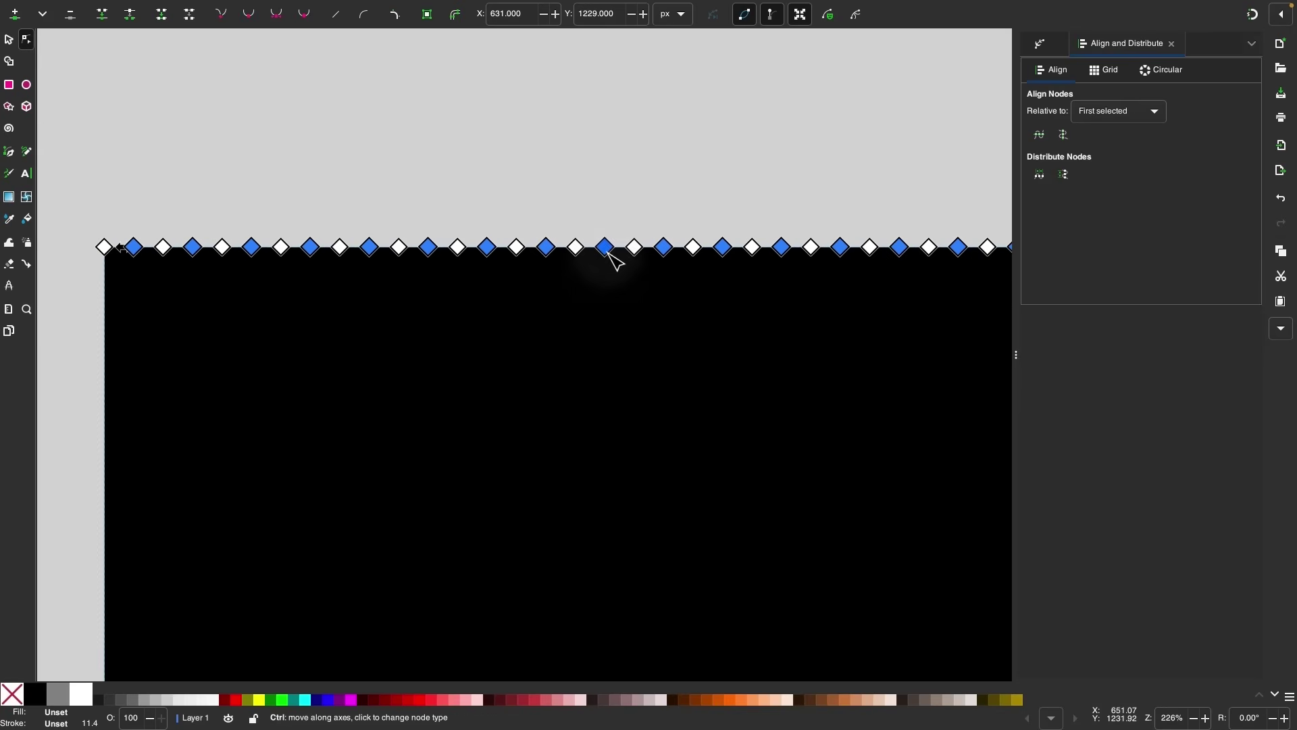
{"action": "left_click_drag", "start_coordinate": [606, 255], "coordinate": [609, 280]}
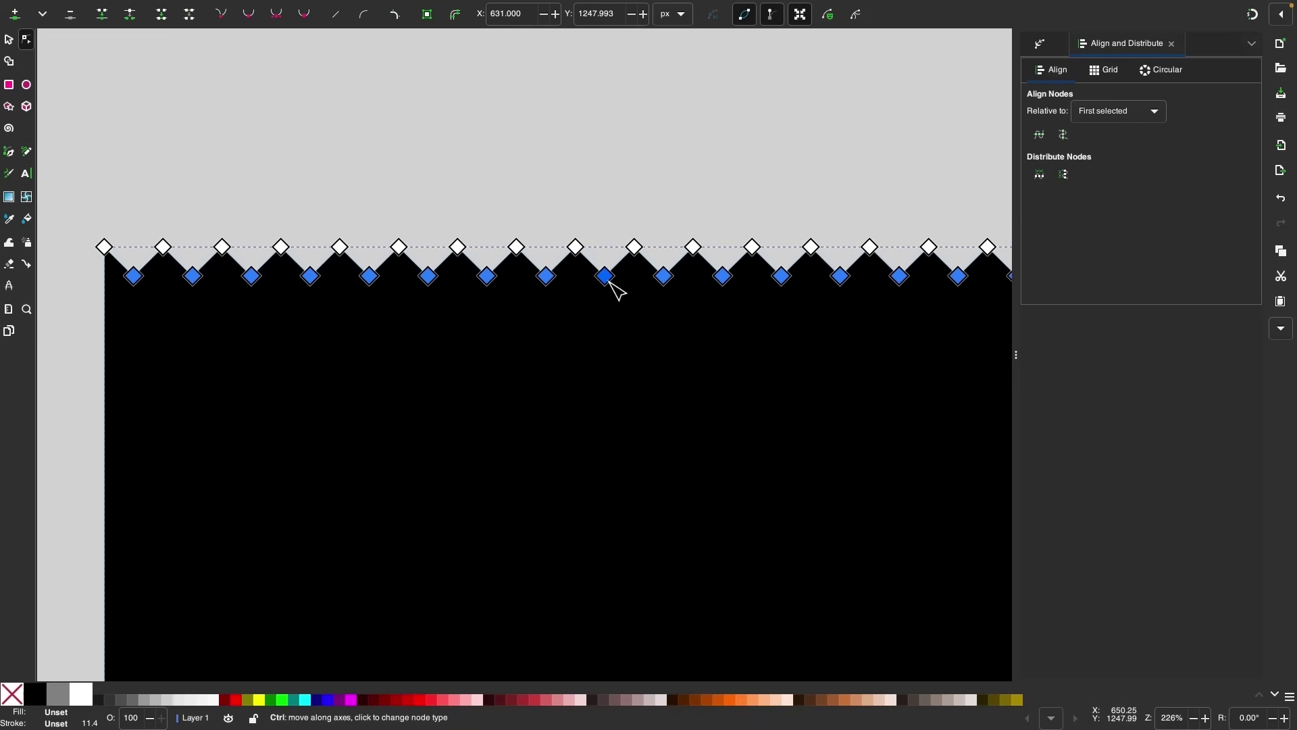
{"action": "scroll", "coordinate": [616, 386], "scroll_direction": "down", "scroll_amount": 2}
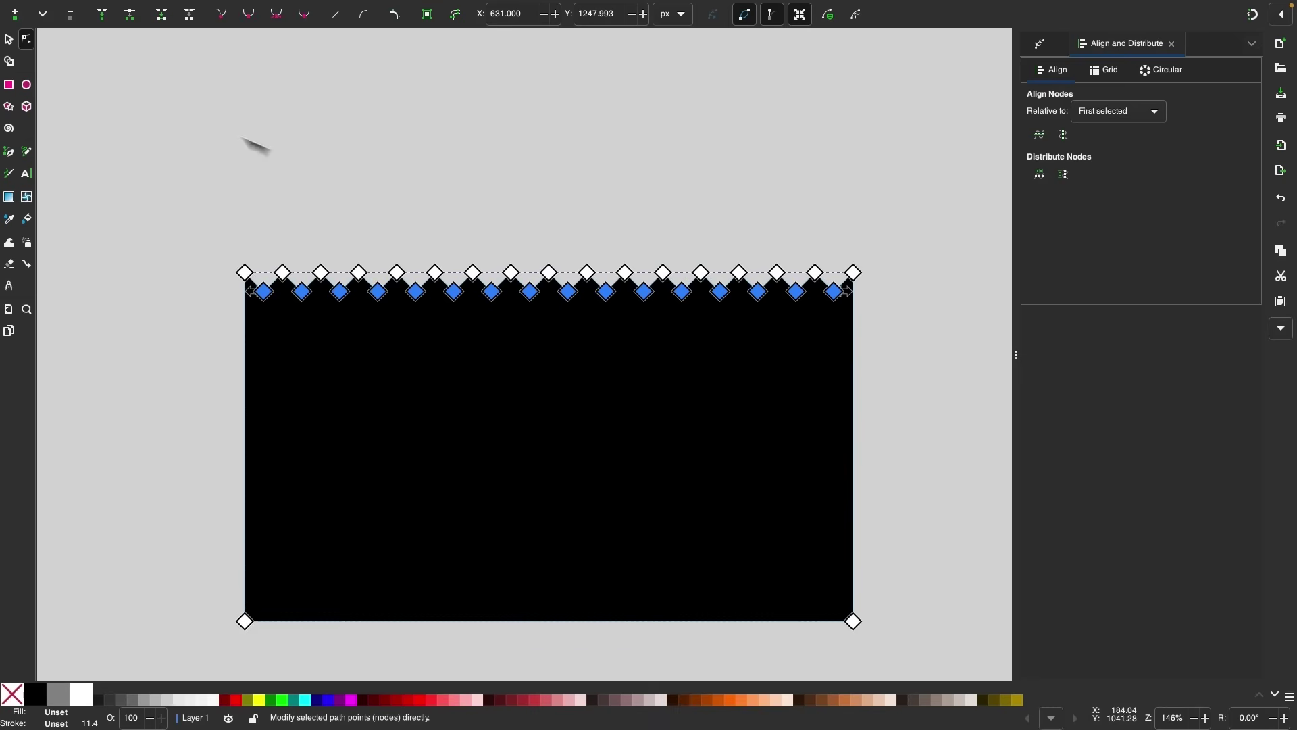
Step: Tilt the serrated shape about 4 degrees
{"action": "left_click", "coordinate": [9, 39]}
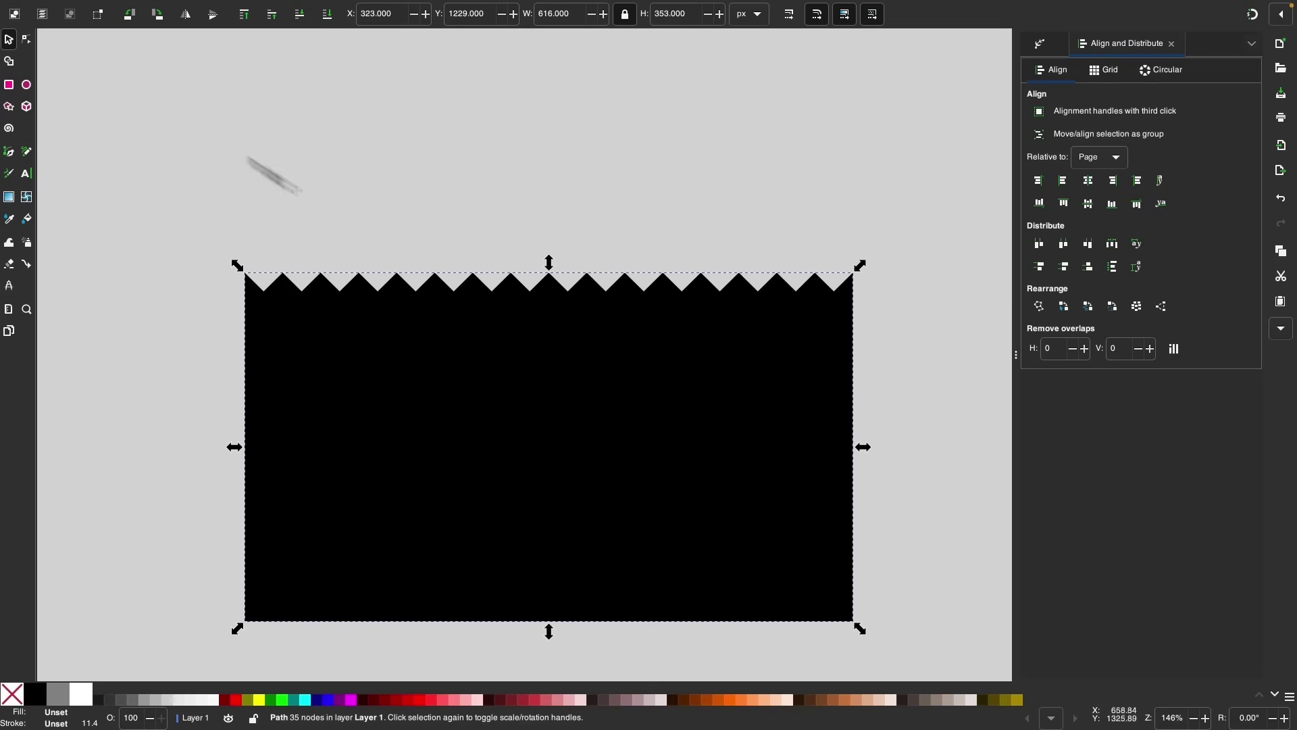
{"action": "left_click", "coordinate": [764, 362]}
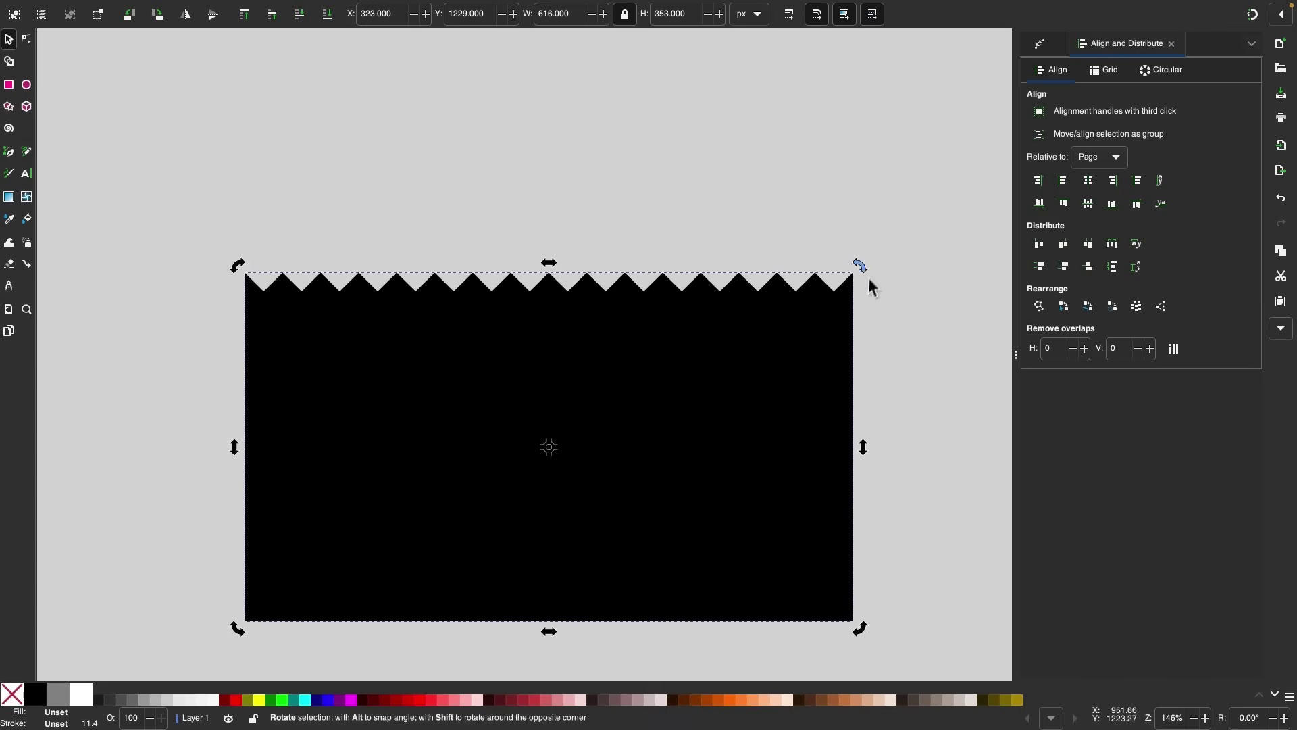
{"action": "left_click_drag", "start_coordinate": [866, 269], "coordinate": [842, 228]}
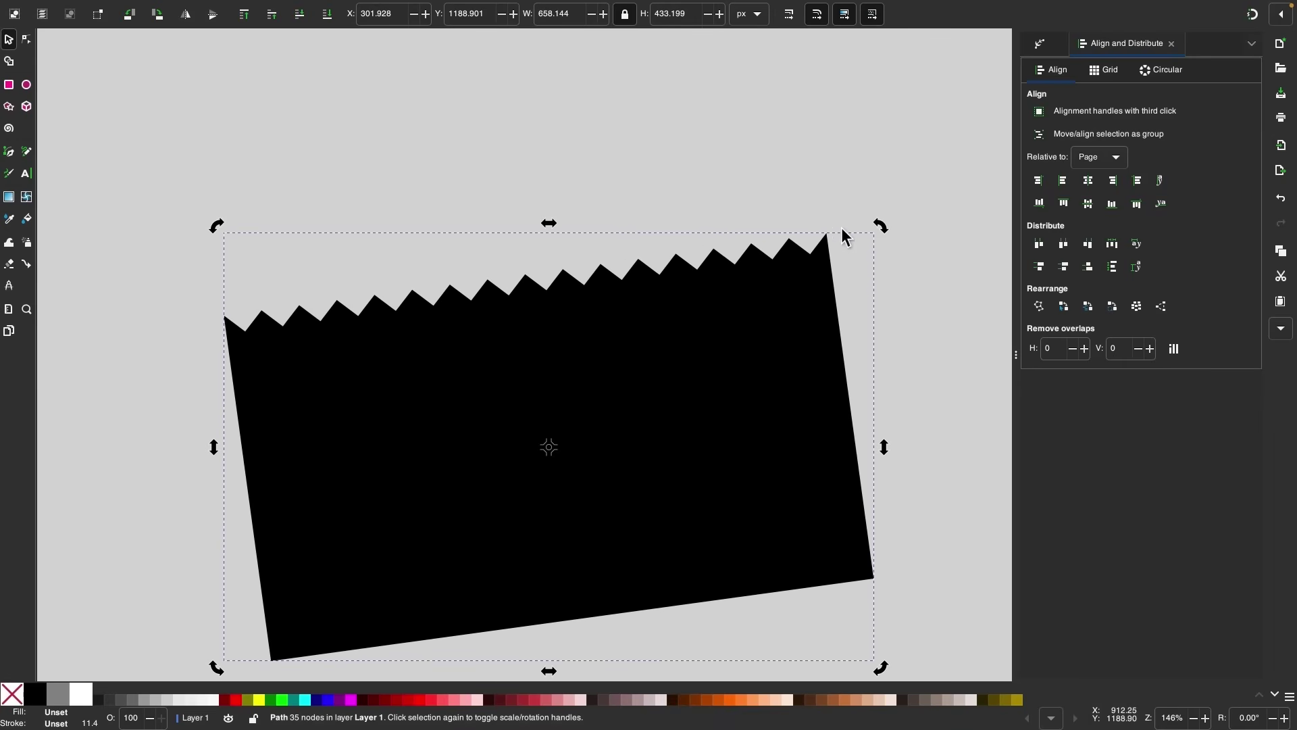
{"action": "left_click", "coordinate": [507, 164]}
Step: Fill the zigzag shape solid red (#FF0000)
{"action": "left_click", "coordinate": [479, 429]}
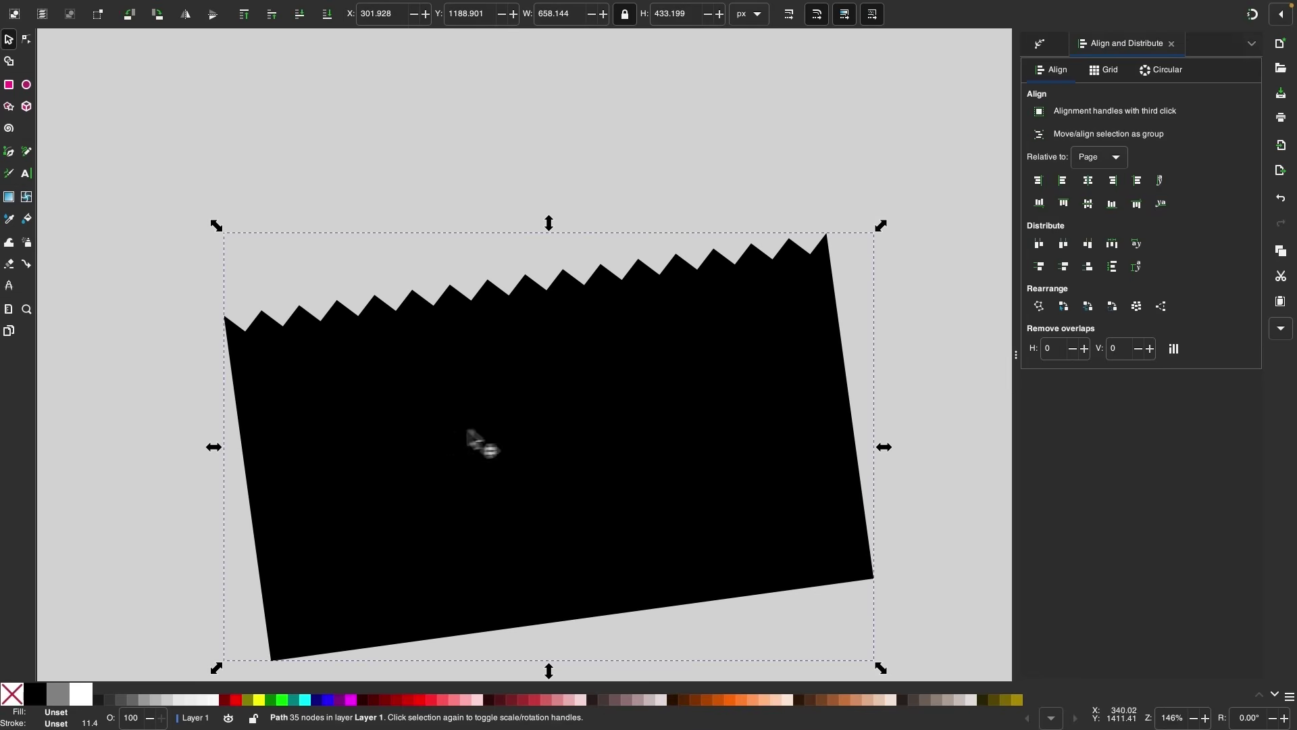
{"action": "left_click", "coordinate": [236, 699]}
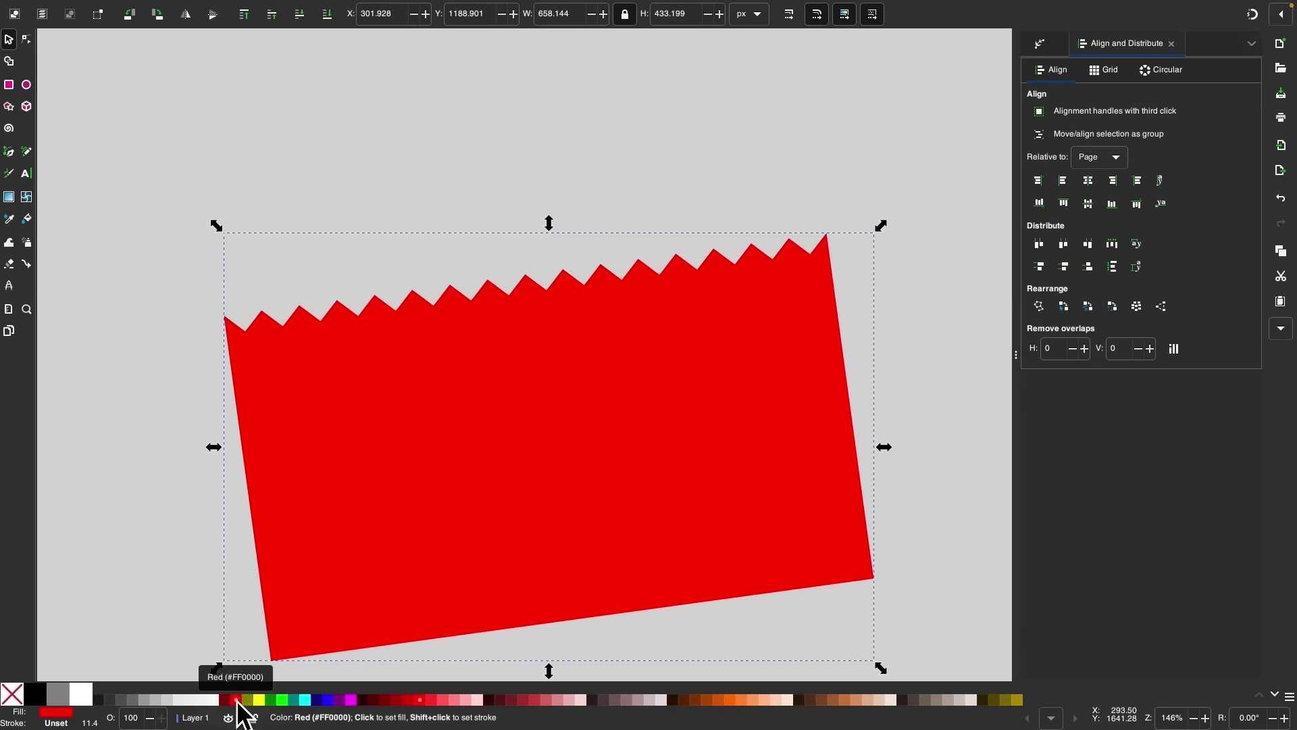
{"action": "left_click", "coordinate": [430, 160]}
Step: With snapping on, draw a tall black rectangle across the red shape's top and lower it beneath it
{"action": "left_click", "coordinate": [9, 85]}
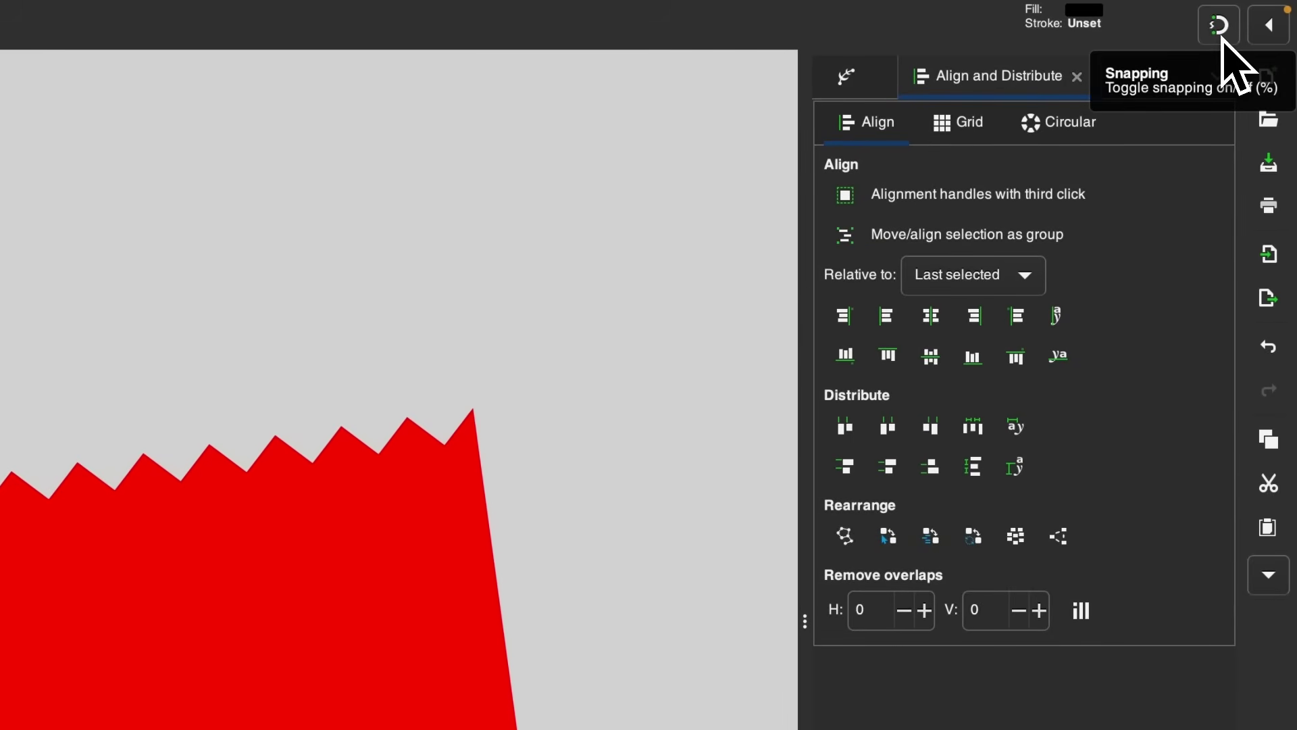
{"action": "left_click", "coordinate": [1224, 39]}
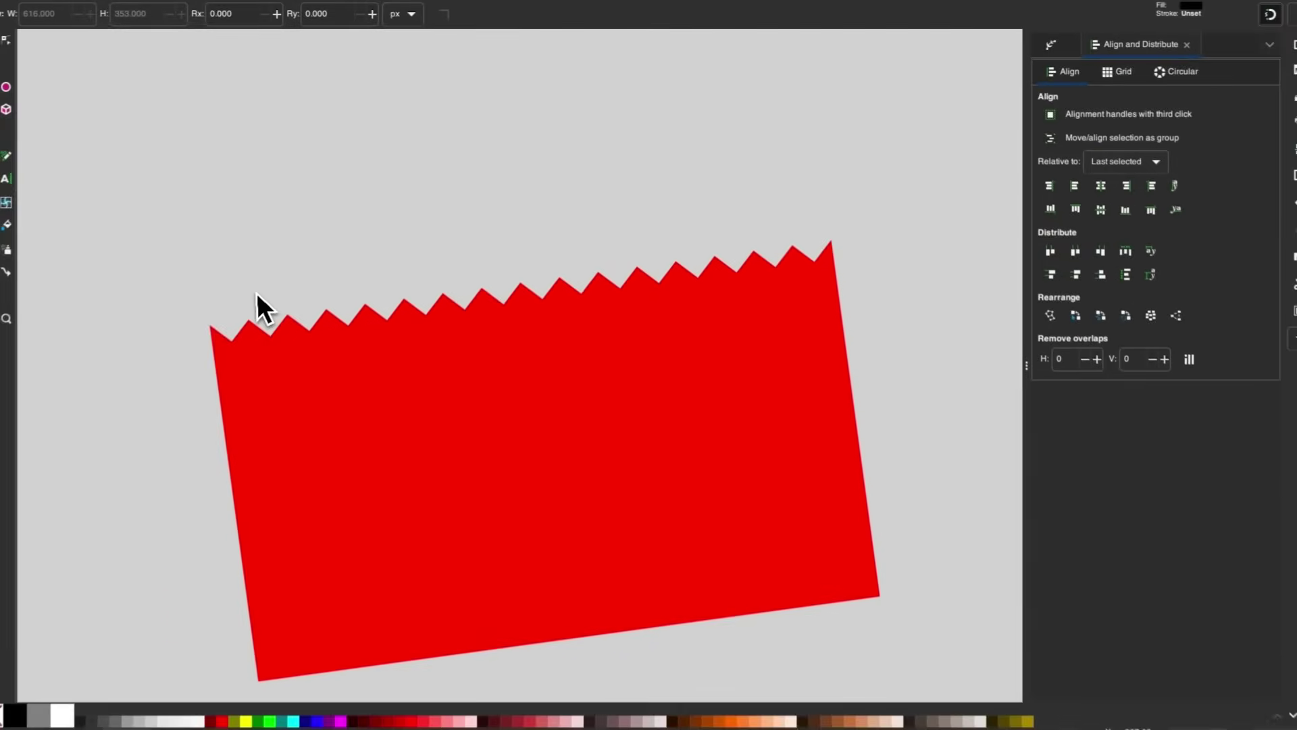
{"action": "mouse_move", "coordinate": [210, 326]}
{"action": "left_mouse_down"}
{"action": "mouse_move", "coordinate": [487, 118]}
{"action": "mouse_move", "coordinate": [826, 232]}
{"action": "left_mouse_up"}
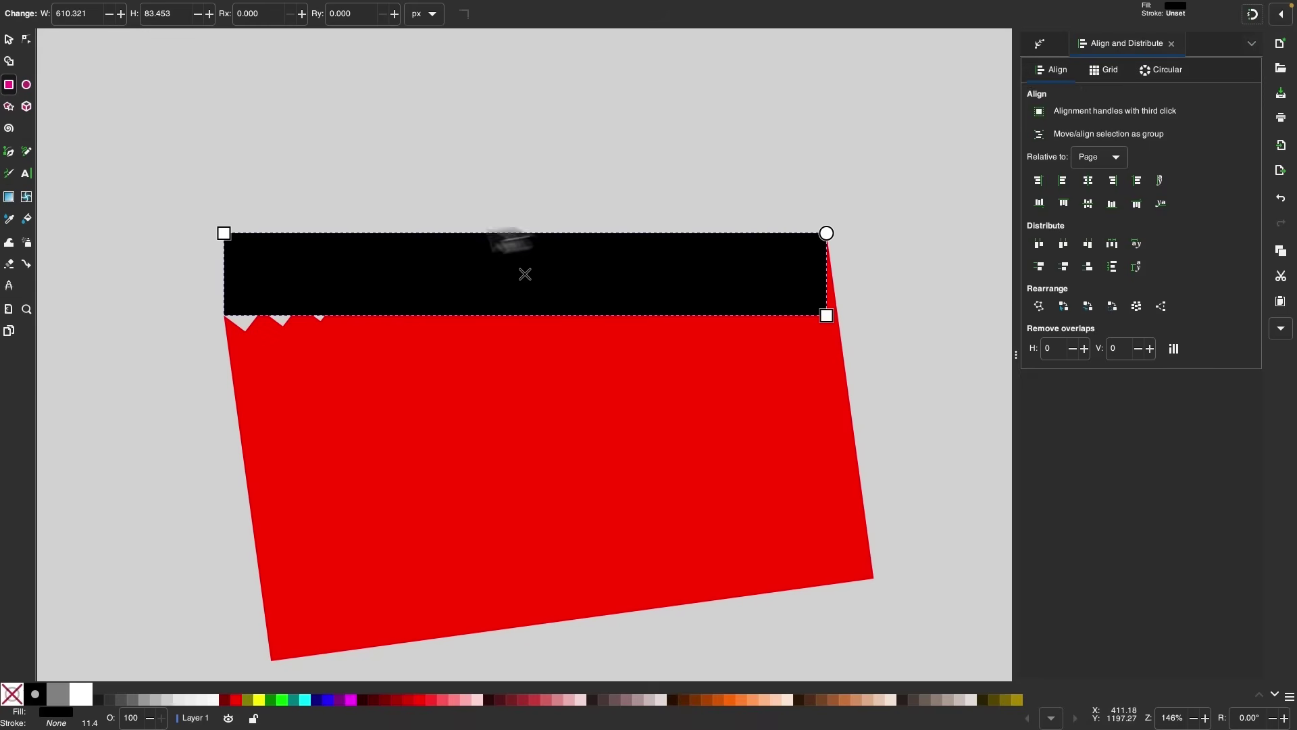
{"action": "left_click", "coordinate": [12, 42]}
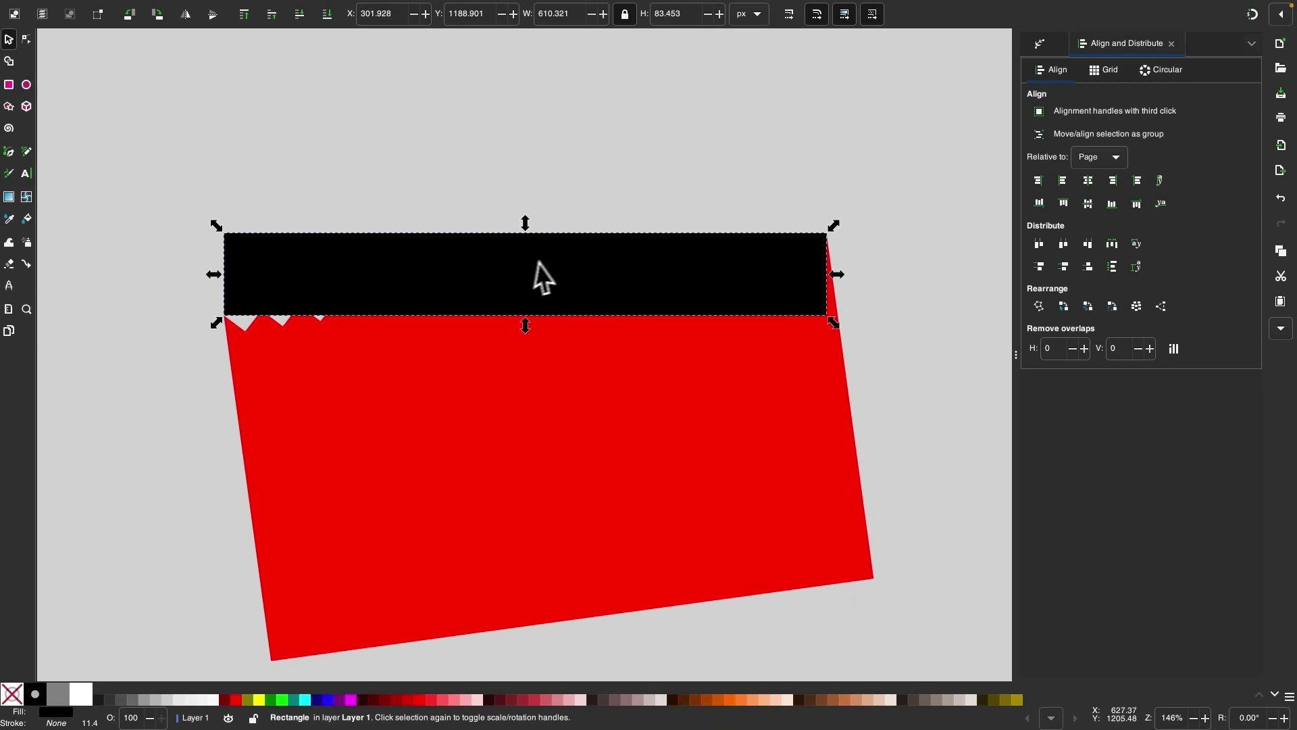
{"action": "left_click_drag", "start_coordinate": [526, 224], "coordinate": [534, 137]}
{"action": "left_click_drag", "start_coordinate": [526, 316], "coordinate": [526, 394]}
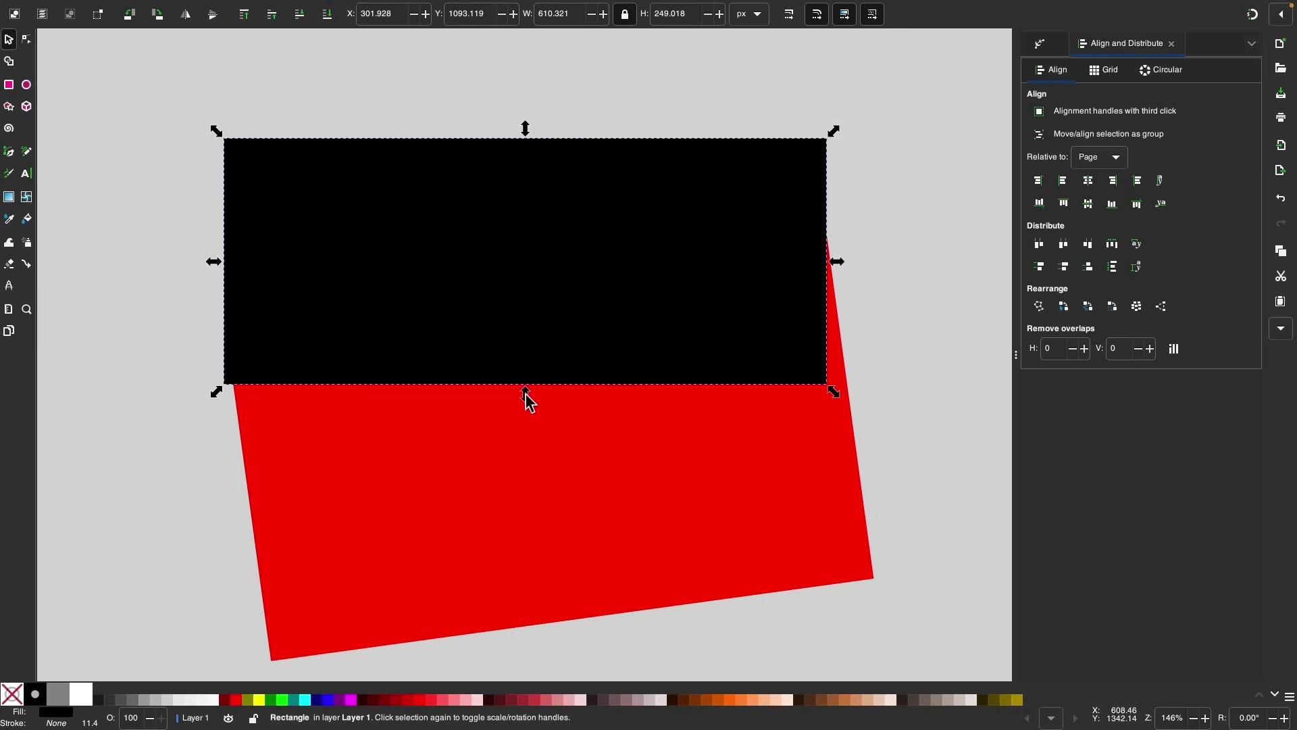
{"action": "left_click", "coordinate": [299, 20]}
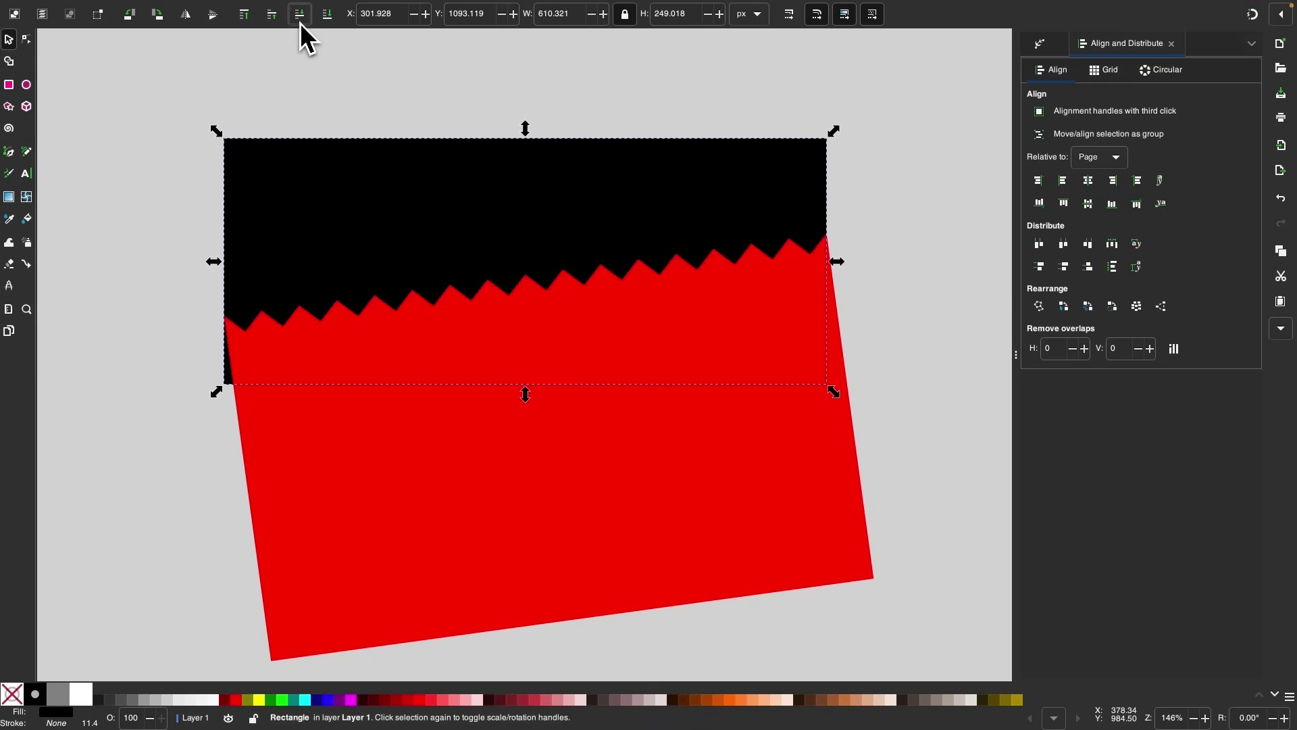
Step: Fill the zigzag shape white, raise the black rectangle's top slightly, and select both shapes
{"action": "left_click", "coordinate": [726, 351]}
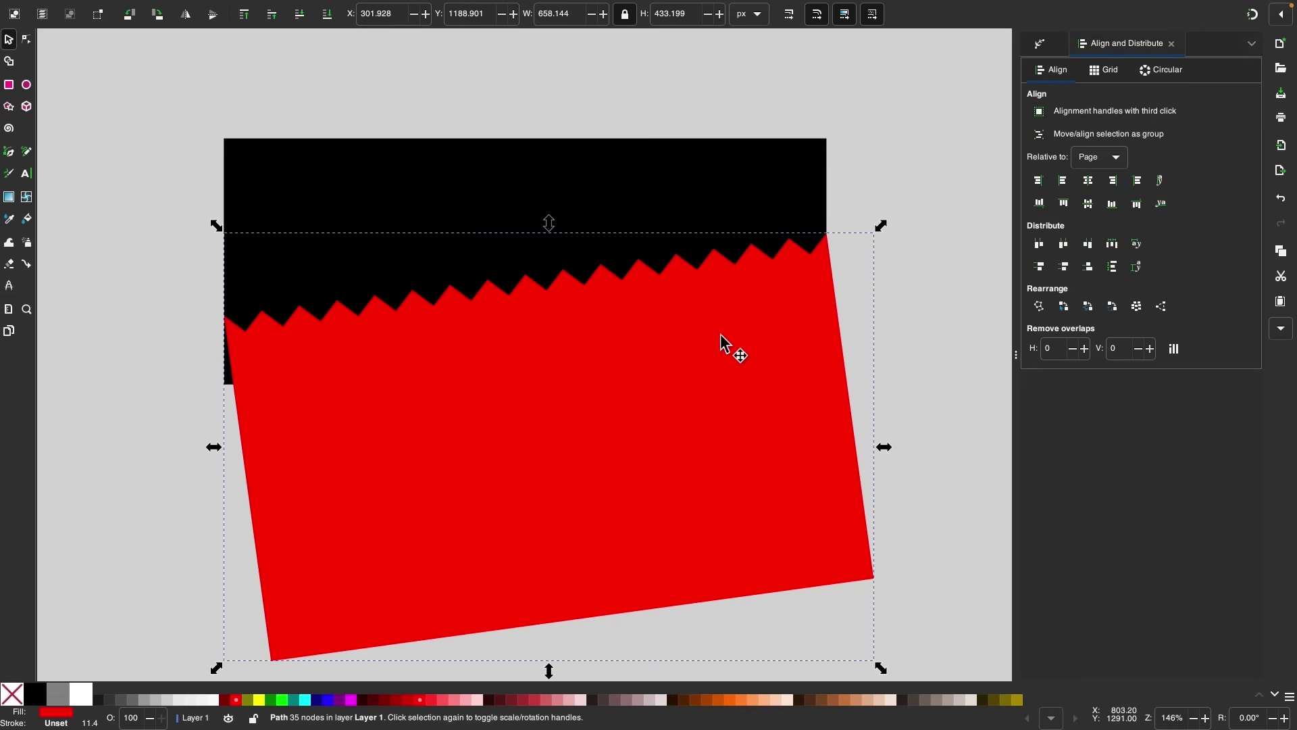
{"action": "left_click", "coordinate": [81, 693]}
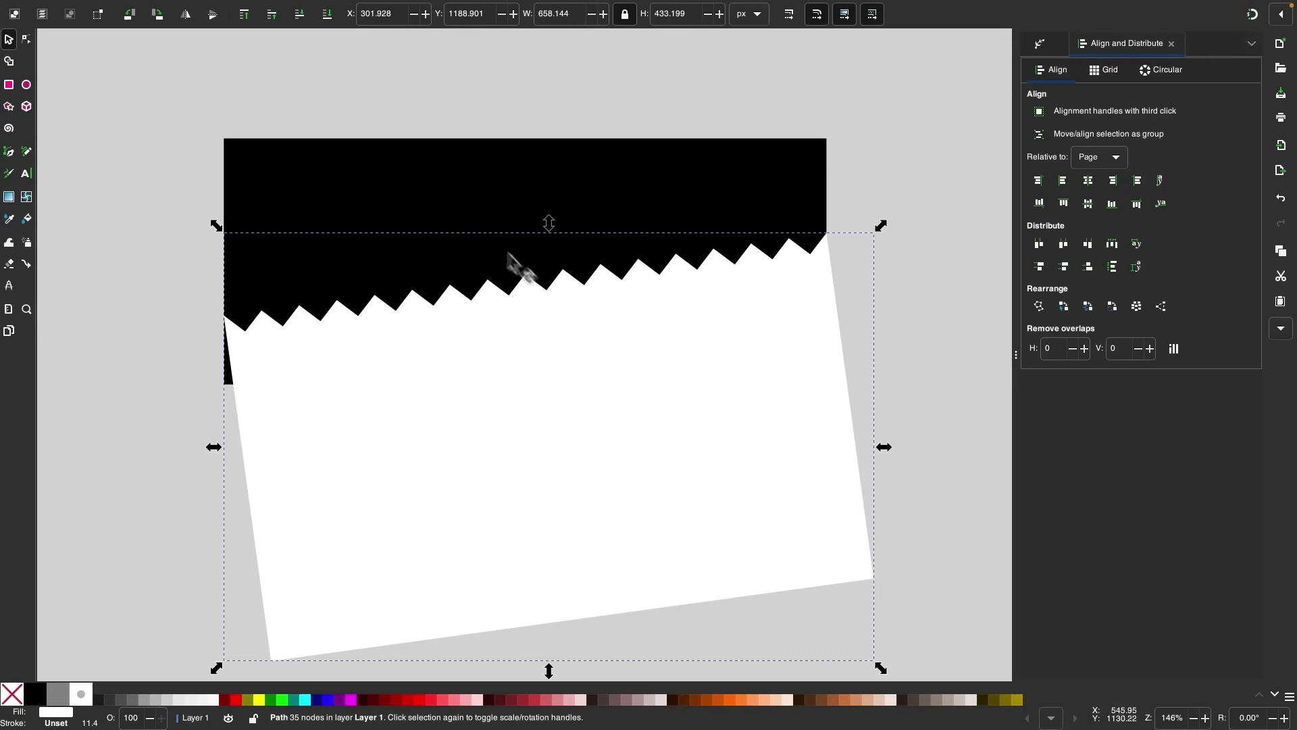
{"action": "left_click", "coordinate": [475, 230]}
{"action": "scroll", "coordinate": [475, 230], "scroll_direction": "up", "scroll_amount": 1}
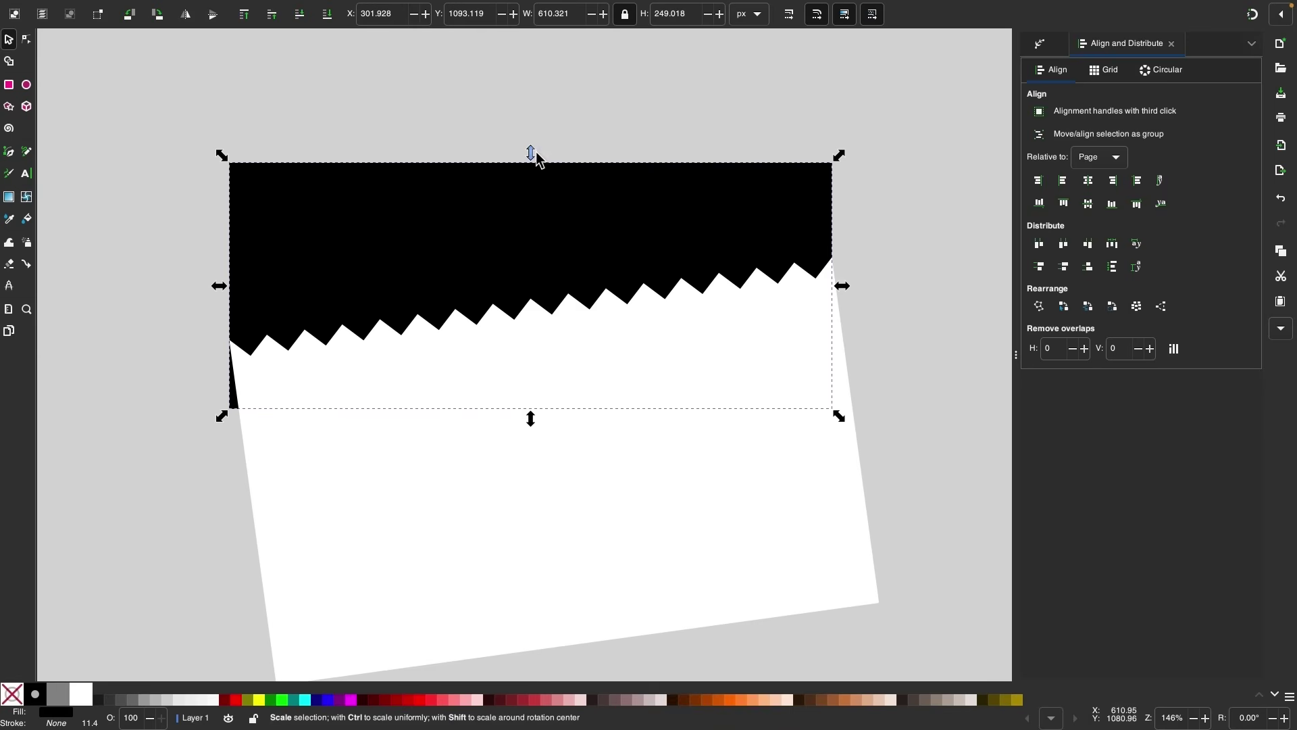
{"action": "left_click_drag", "start_coordinate": [532, 150], "coordinate": [523, 120]}
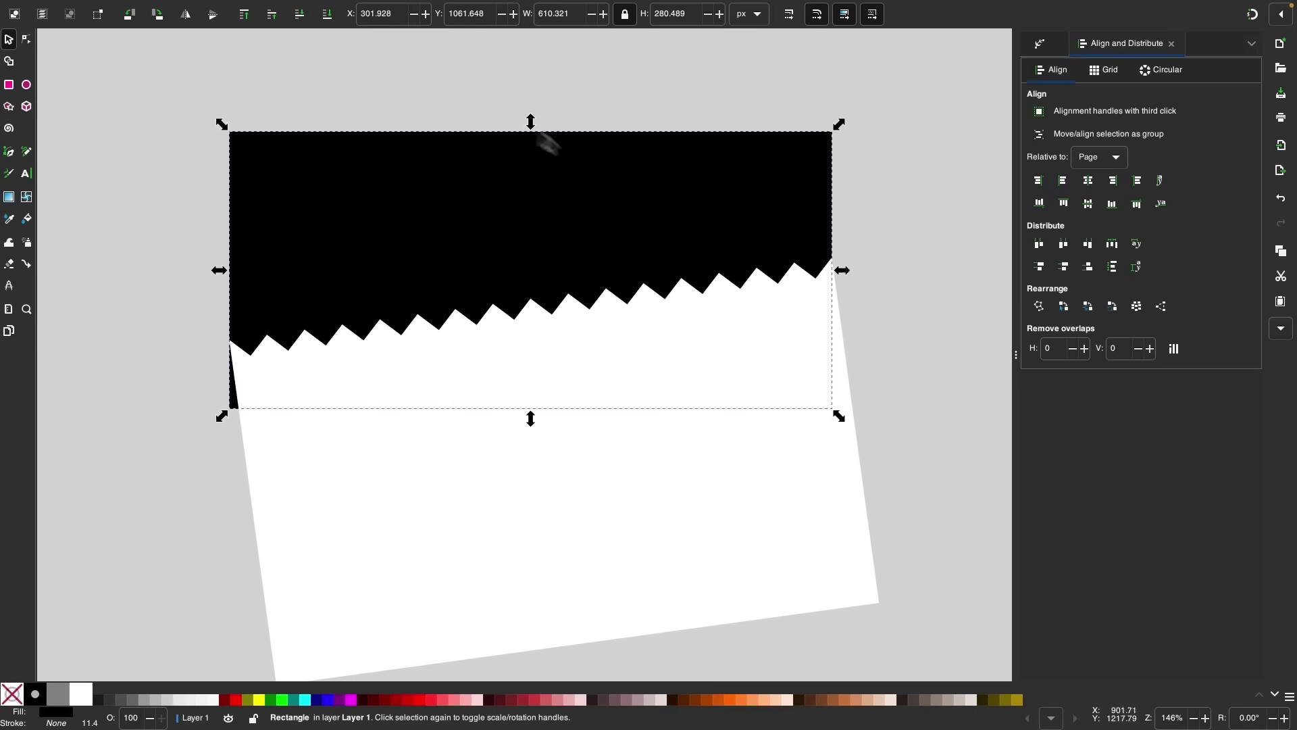
{"action": "scroll", "coordinate": [906, 358], "scroll_direction": "down", "scroll_amount": 2}
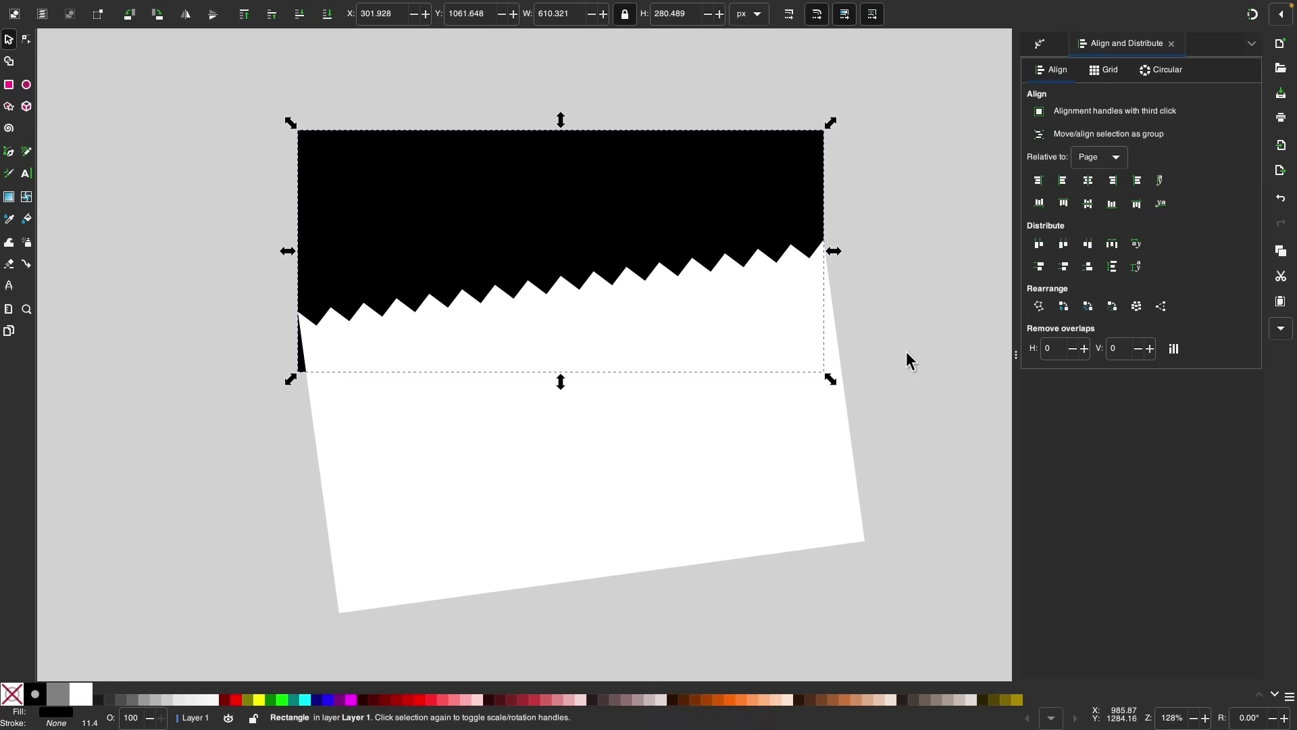
{"action": "left_click_drag", "start_coordinate": [935, 652], "coordinate": [194, 118]}
{"action": "scroll", "coordinate": [402, 252], "scroll_direction": "right", "scroll_amount": 2}
{"action": "scroll", "coordinate": [402, 252], "scroll_direction": "up", "scroll_amount": 2}
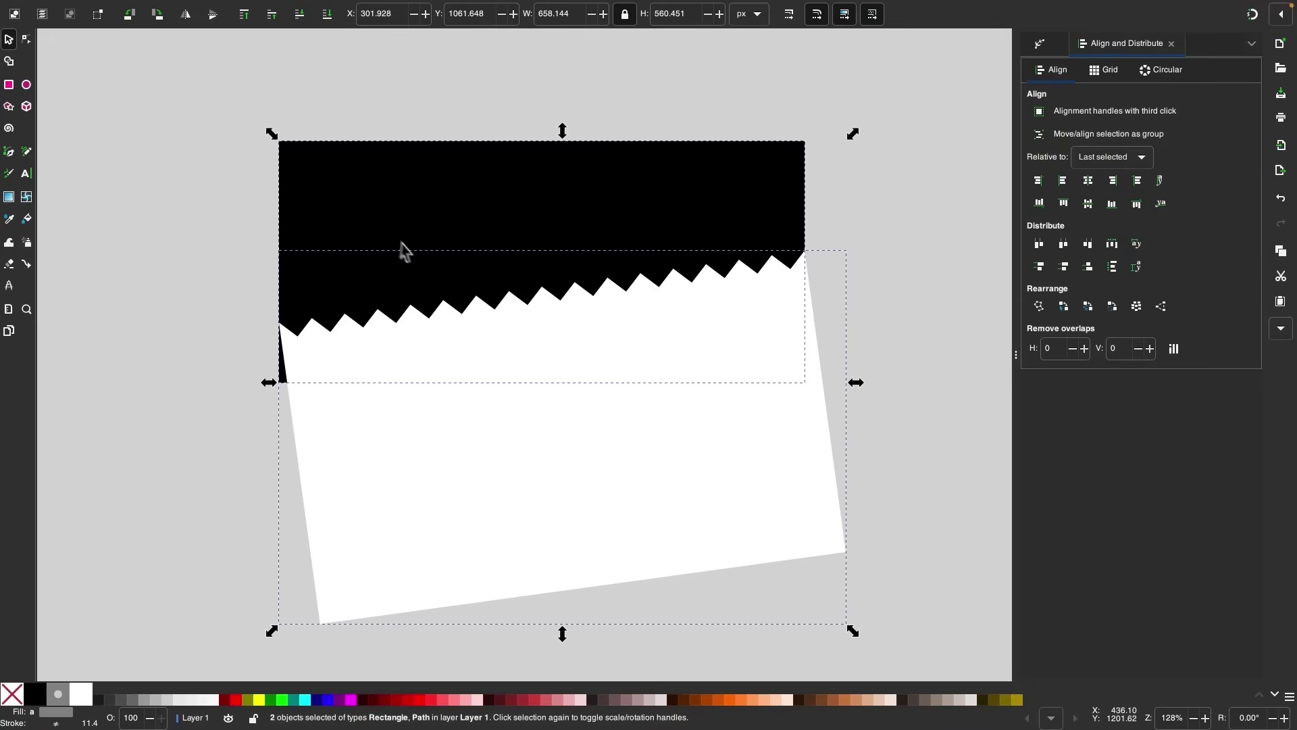
Step: Use Shape Builder to keep the black fragment above the zigzag as a 610 × 227 px blade, then move it
{"action": "left_click", "coordinate": [10, 62]}
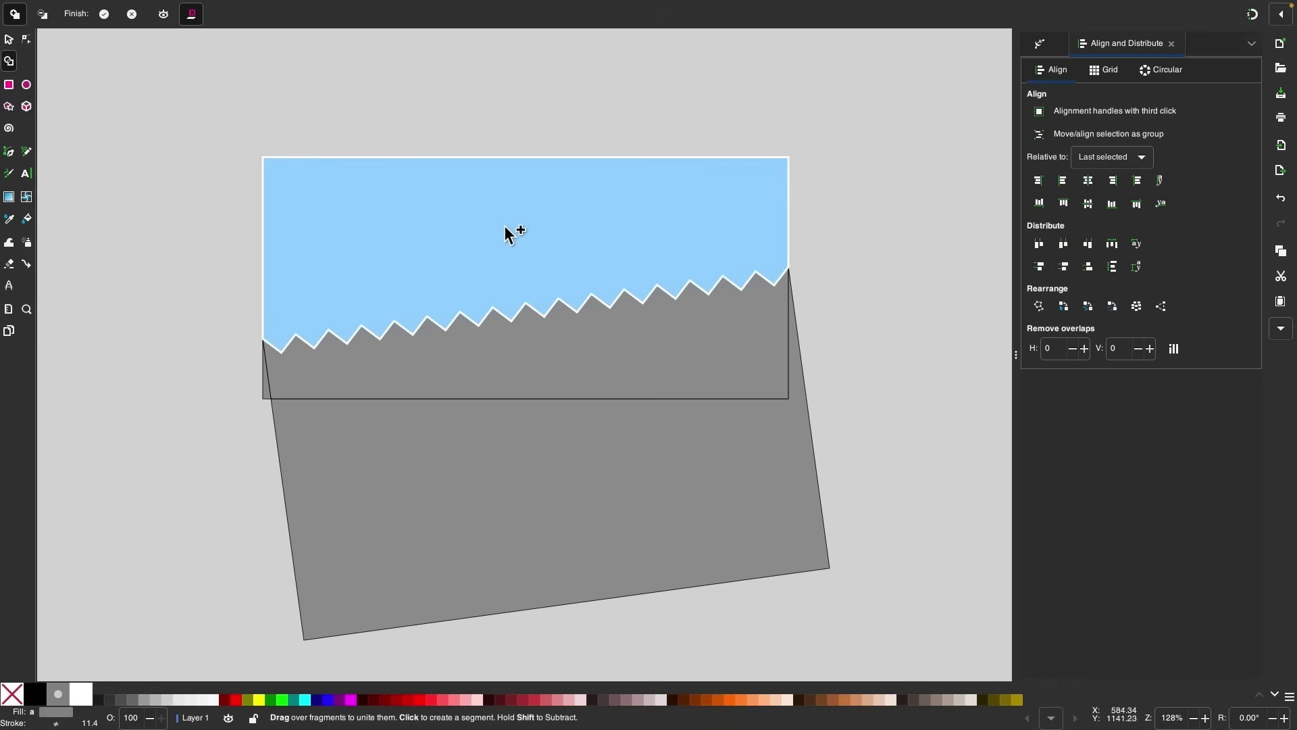
{"action": "left_click", "coordinate": [503, 228]}
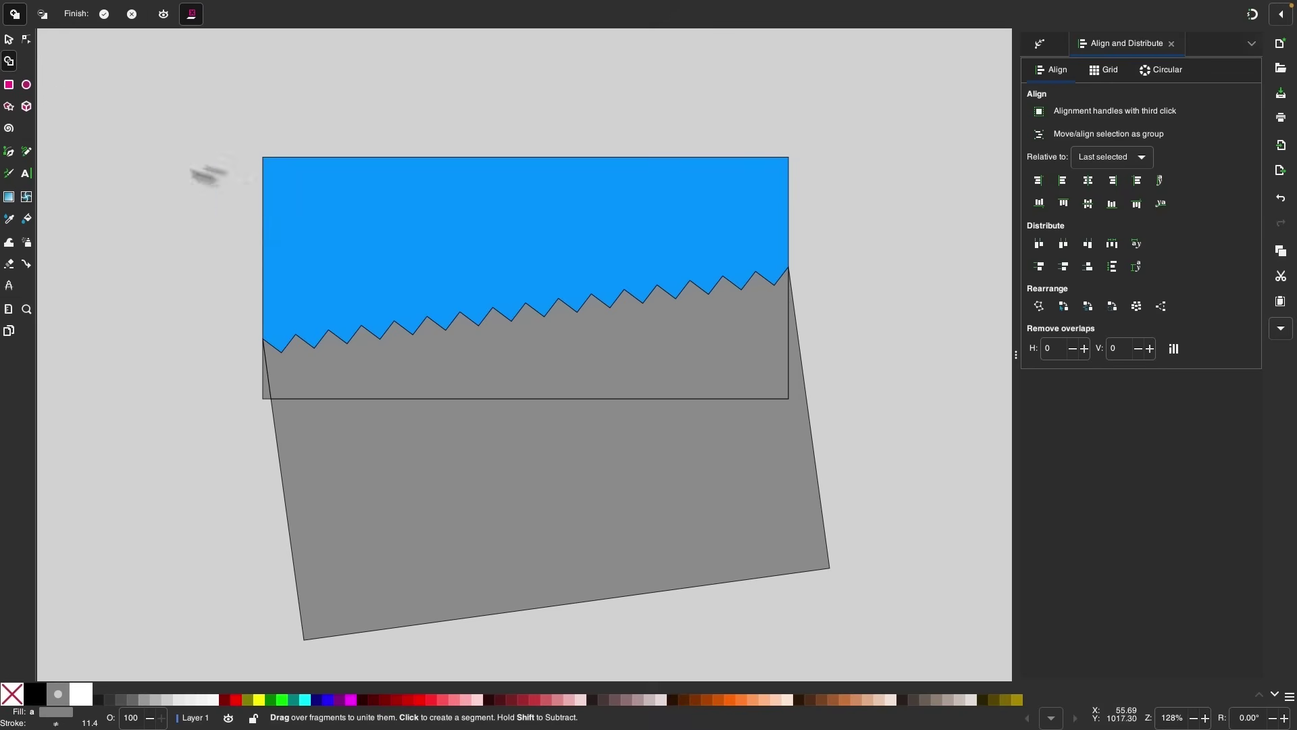
{"action": "left_click", "coordinate": [9, 40]}
{"action": "left_click_drag", "start_coordinate": [580, 203], "coordinate": [660, 293]}
{"action": "left_click", "coordinate": [677, 523]}
{"action": "scroll", "coordinate": [677, 523], "scroll_direction": "left", "scroll_amount": 2}
{"action": "scroll", "coordinate": [677, 523], "scroll_direction": "up", "scroll_amount": 1}
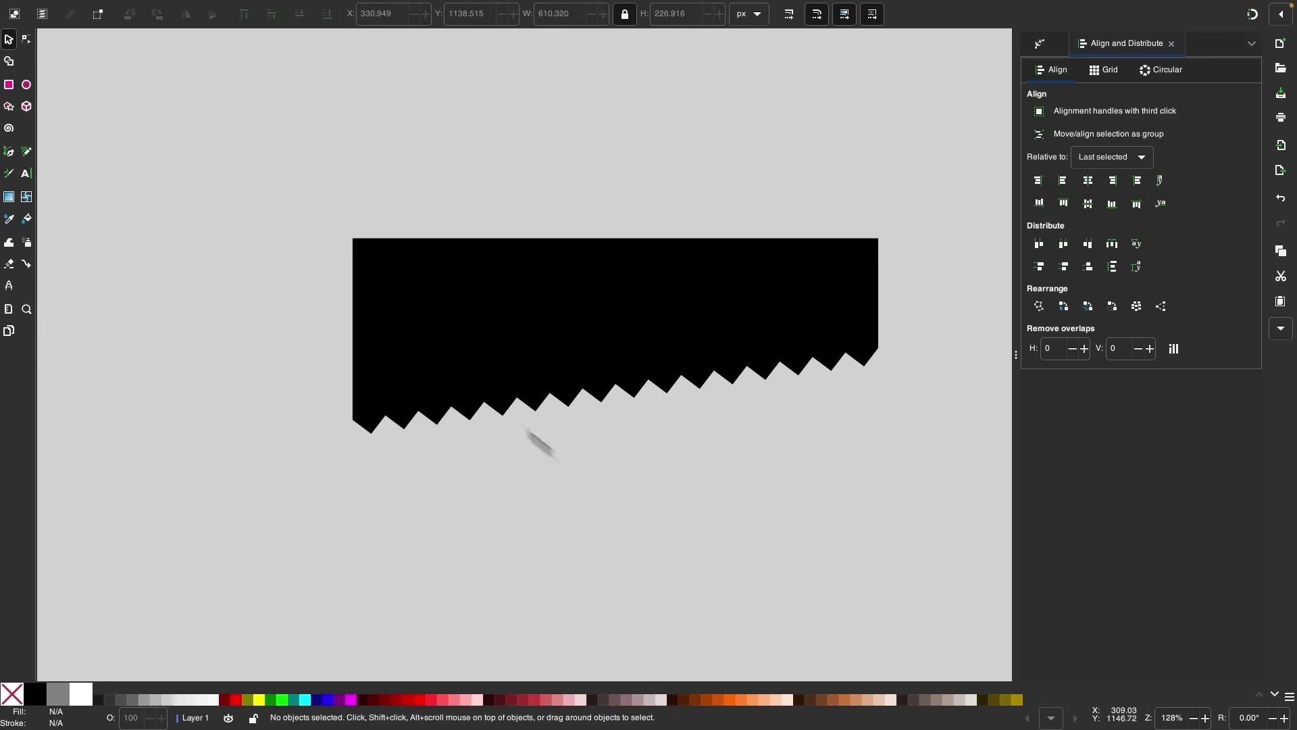
Step: Draw a black rectangle left of the blade and resize it to about 238 × 371 px
{"action": "scroll", "coordinate": [266, 261], "scroll_direction": "left", "scroll_amount": 3}
{"action": "scroll", "coordinate": [284, 278], "scroll_direction": "down", "scroll_amount": 1}
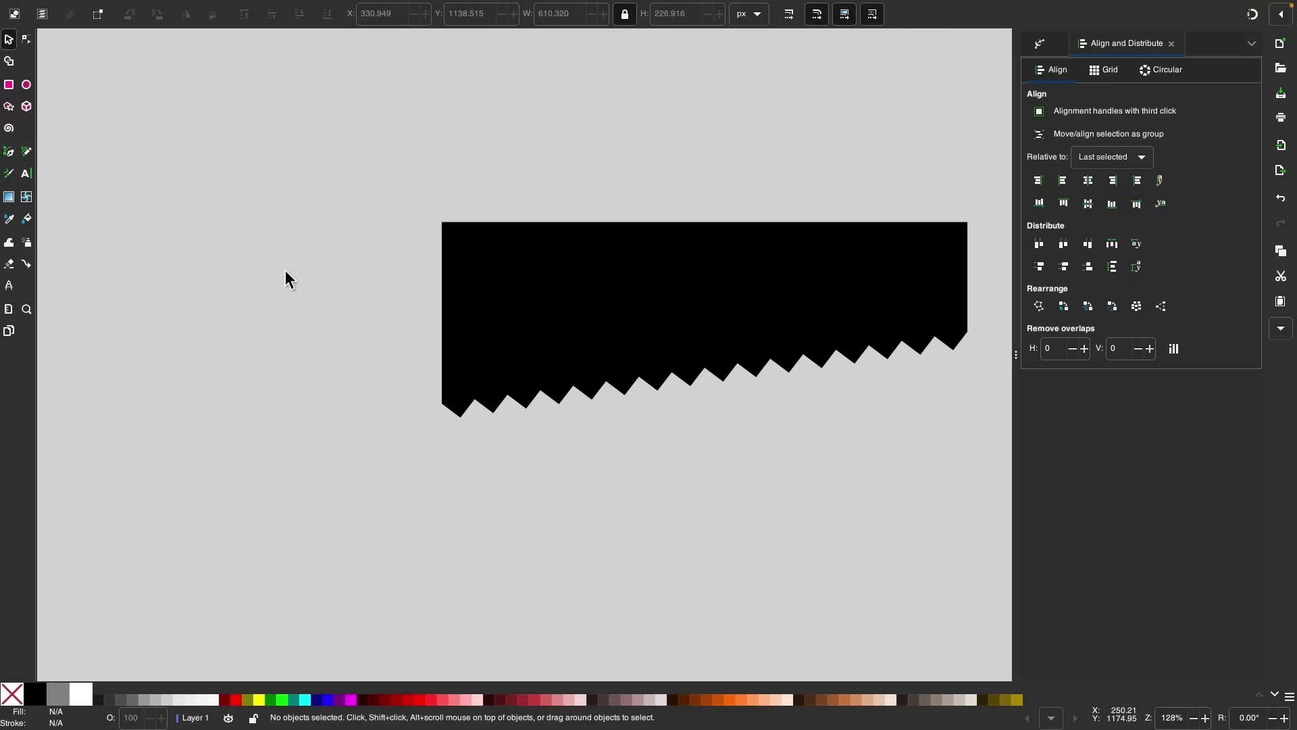
{"action": "left_click", "coordinate": [8, 85]}
{"action": "scroll", "coordinate": [169, 182], "scroll_direction": "left", "scroll_amount": 2}
{"action": "scroll", "coordinate": [169, 182], "scroll_direction": "down", "scroll_amount": 1}
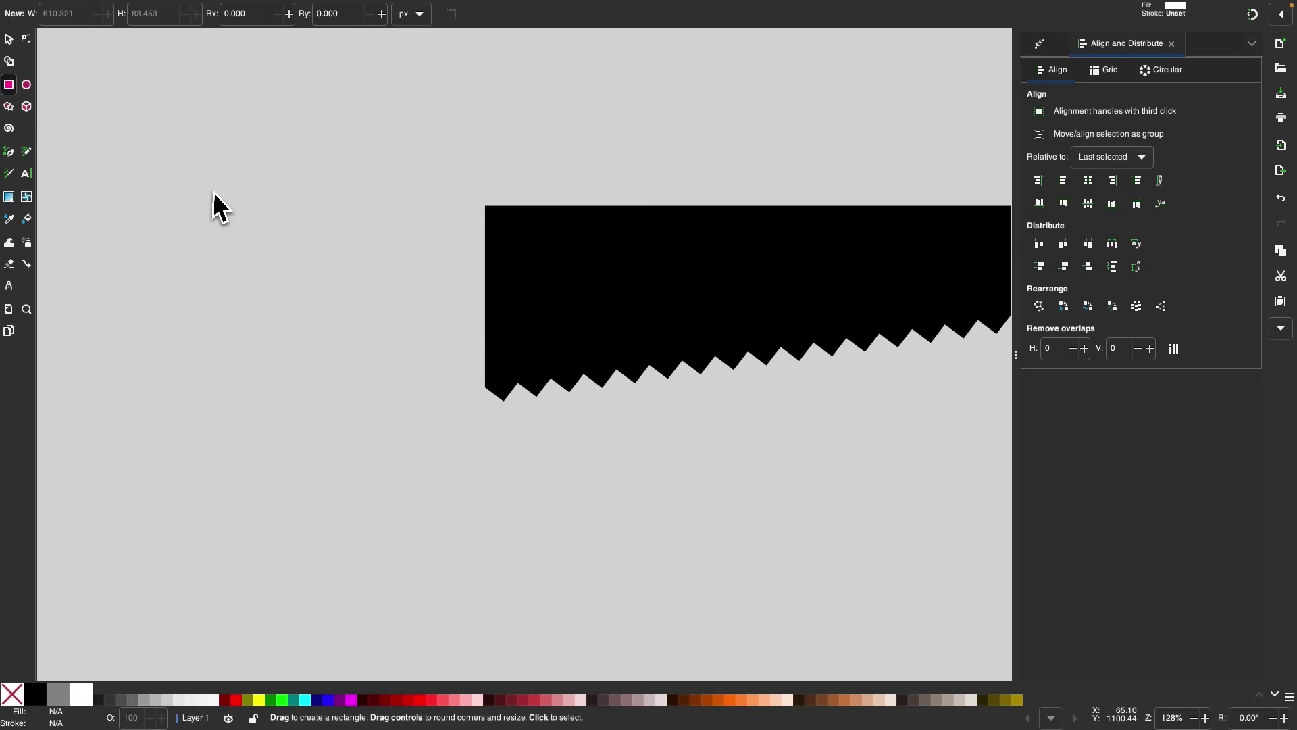
{"action": "left_click", "coordinate": [37, 694]}
{"action": "scroll", "coordinate": [351, 307], "scroll_direction": "left", "scroll_amount": 1}
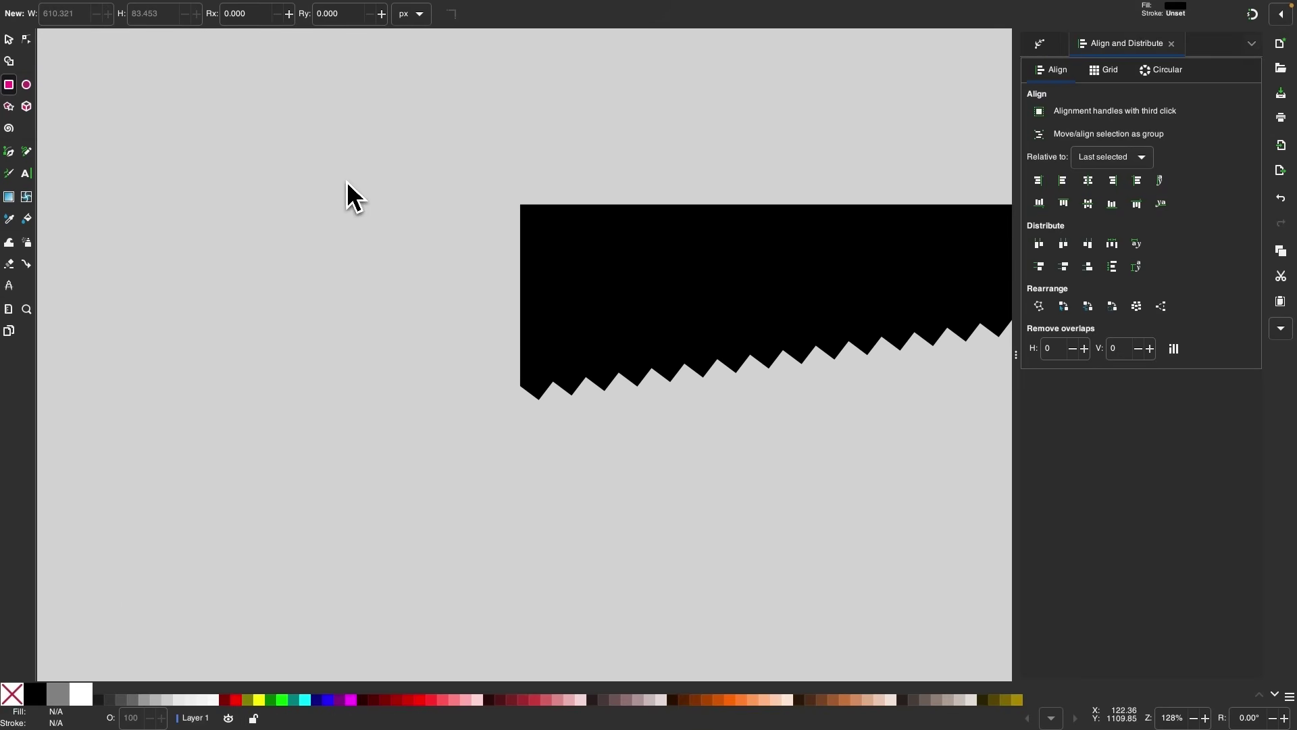
{"action": "left_click_drag", "start_coordinate": [340, 174], "coordinate": [510, 498]}
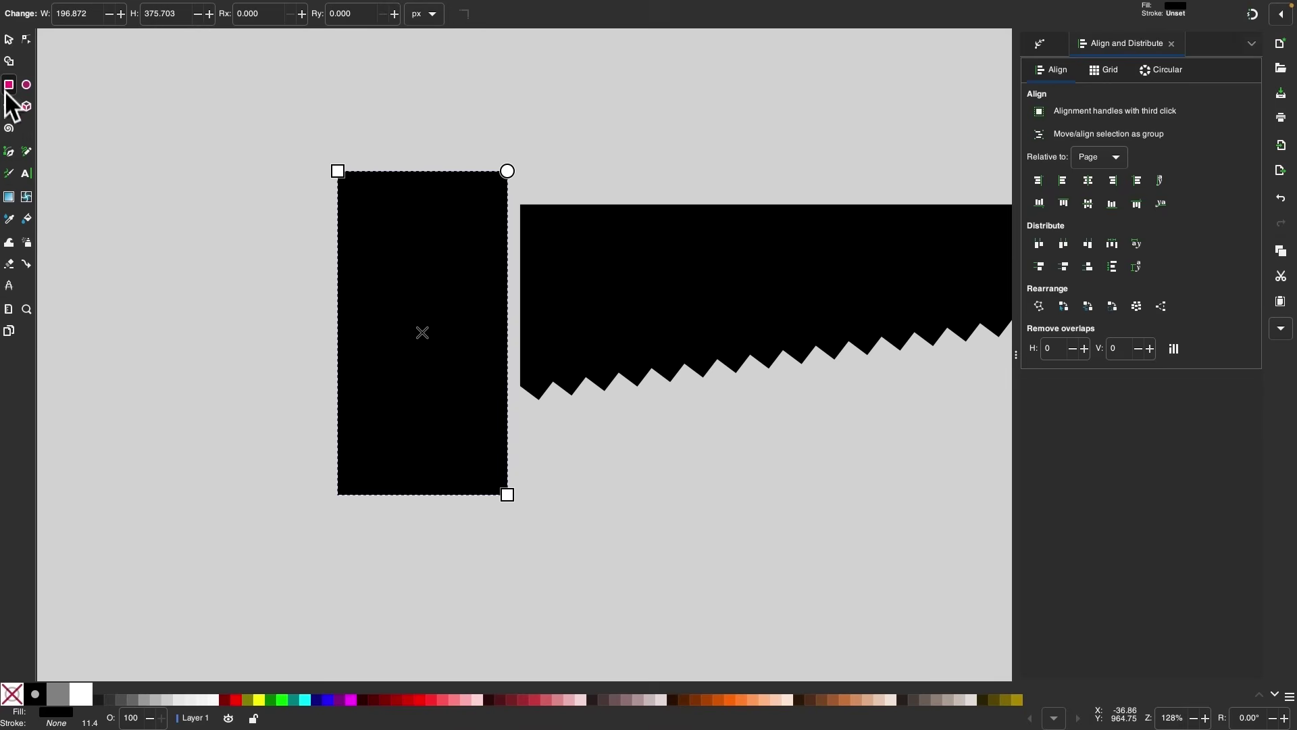
{"action": "left_click", "coordinate": [12, 43]}
{"action": "left_click_drag", "start_coordinate": [331, 333], "coordinate": [300, 331]}
{"action": "scroll", "coordinate": [372, 358], "scroll_direction": "right", "scroll_amount": 2}
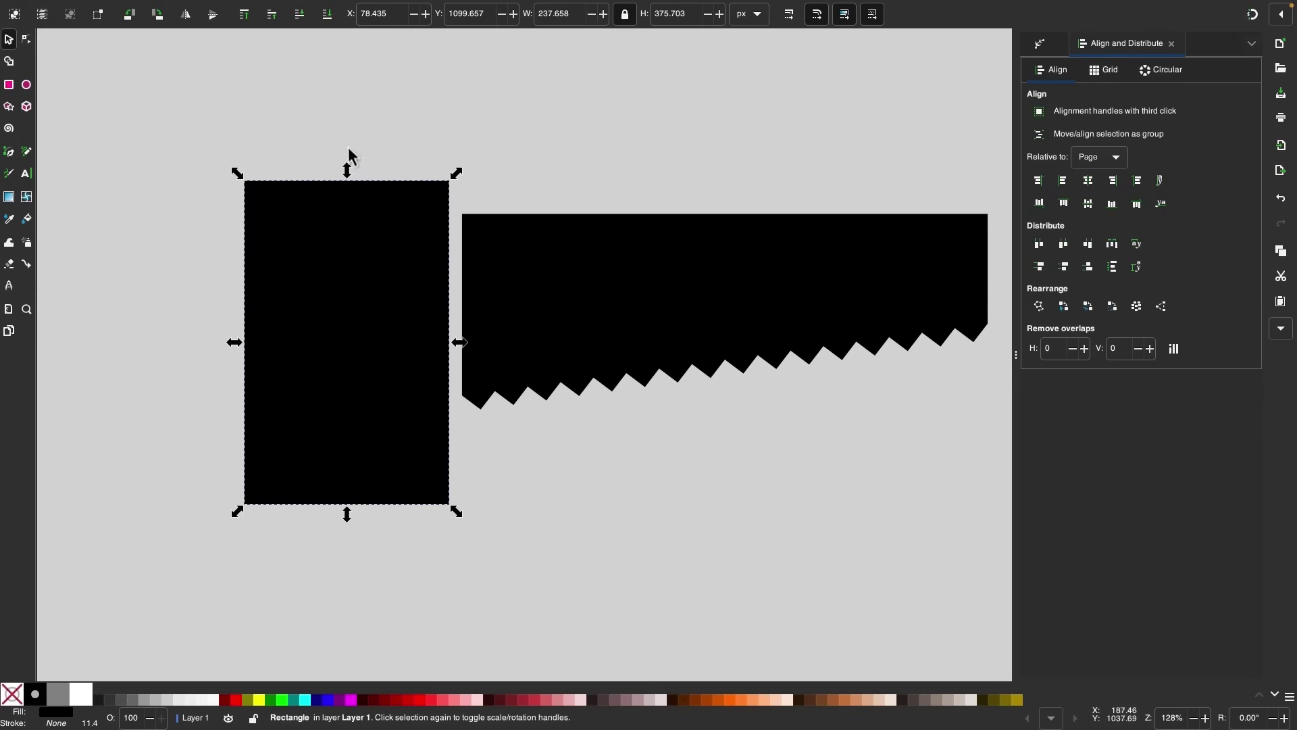
{"action": "left_click_drag", "start_coordinate": [348, 169], "coordinate": [353, 173]}
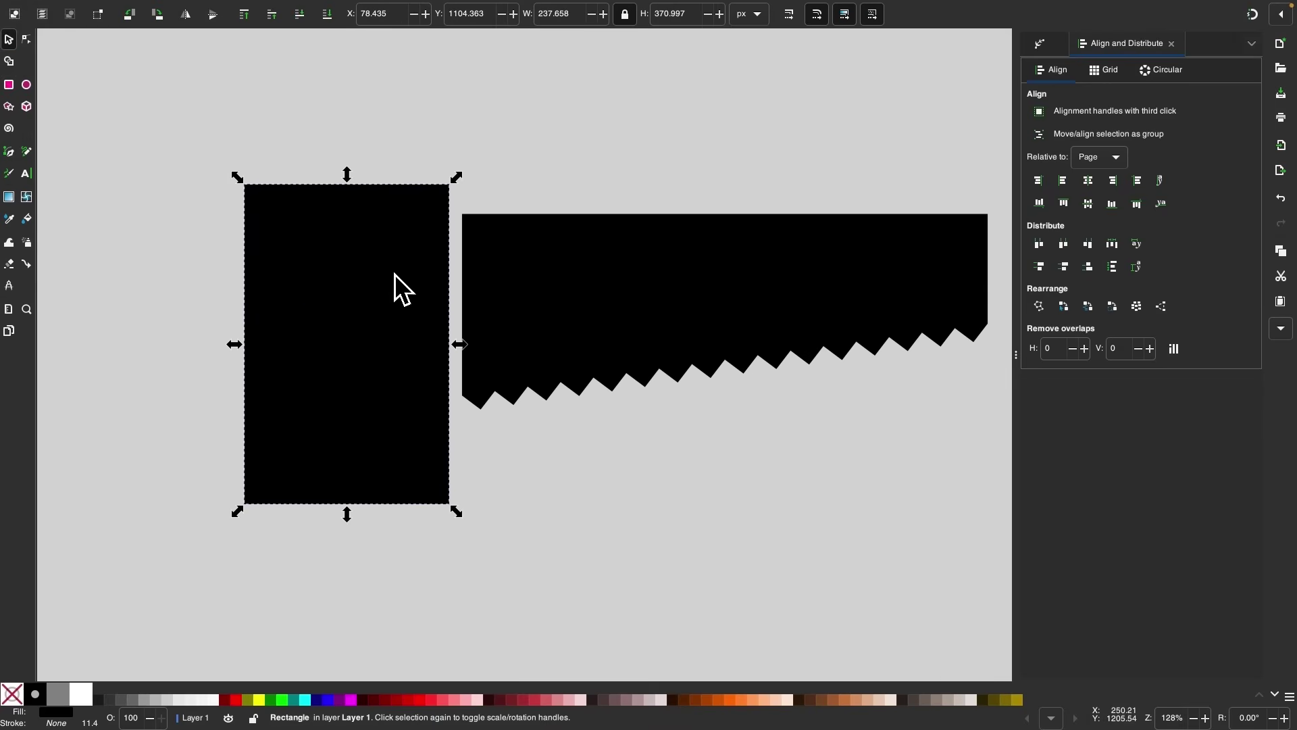
Step: Convert the handle rectangle to a path and apply the Corners path effect
{"action": "left_click", "coordinate": [269, 8]}
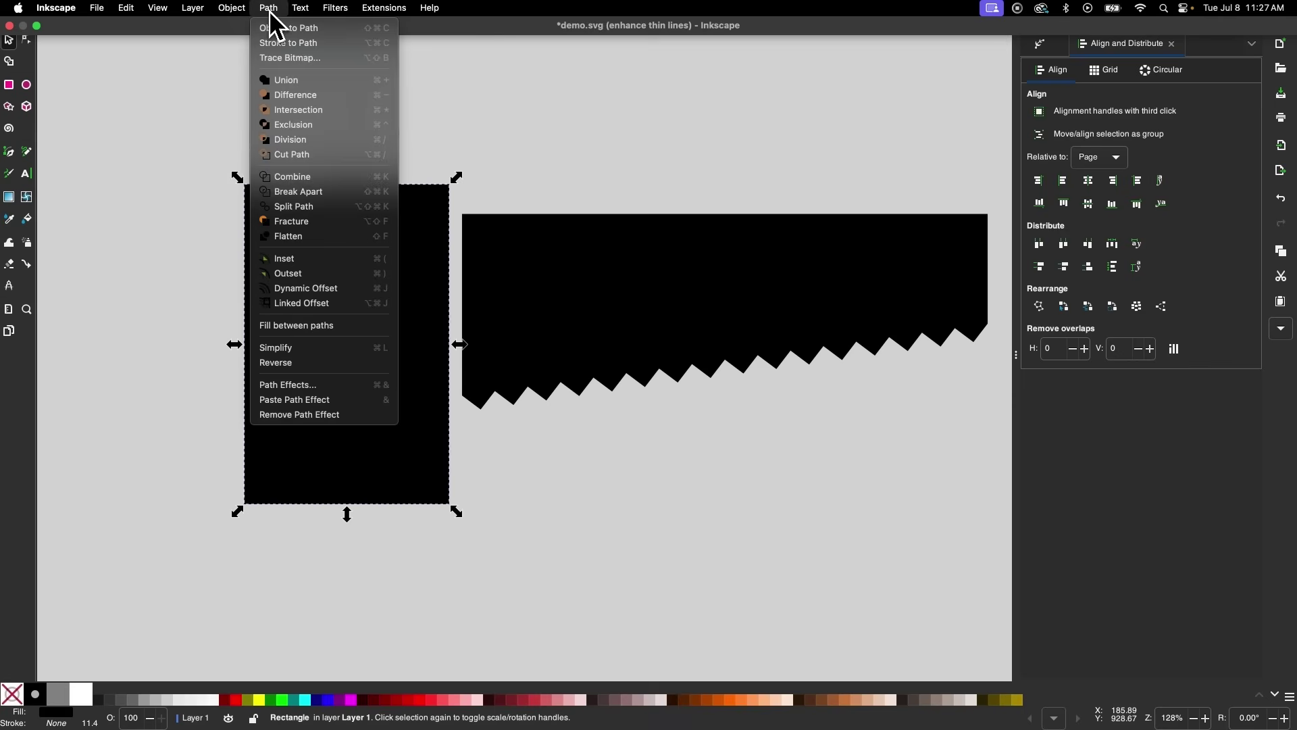
{"action": "left_click", "coordinate": [274, 27]}
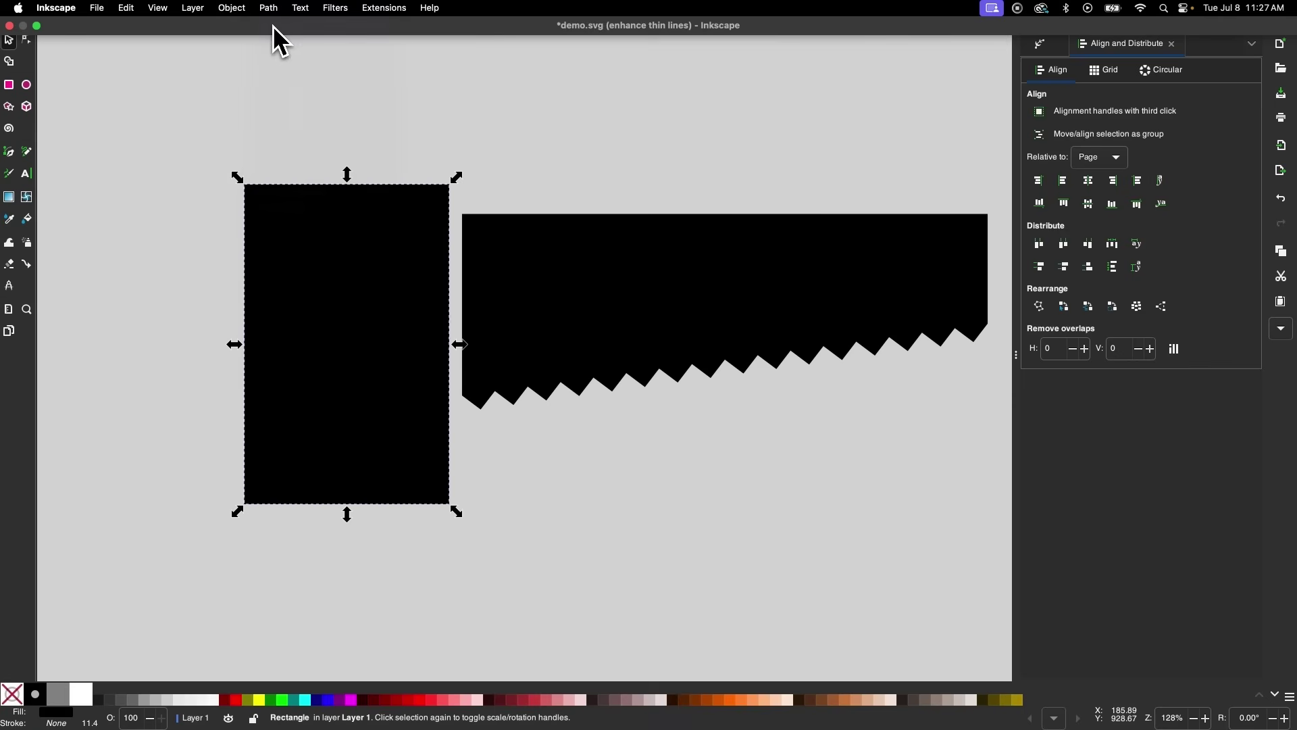
{"action": "left_click", "coordinate": [28, 40]}
{"action": "scroll", "coordinate": [563, 202], "scroll_direction": "right", "scroll_amount": 1}
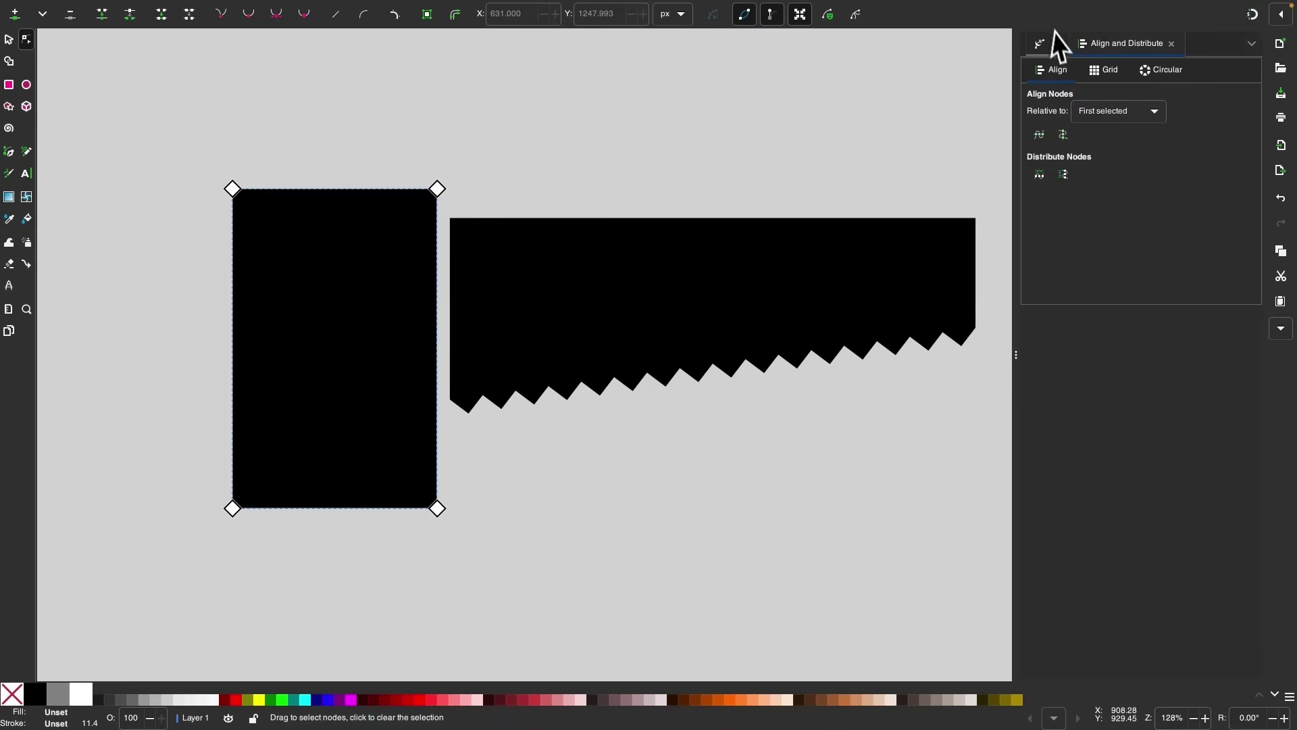
{"action": "left_click", "coordinate": [1043, 44]}
{"action": "left_click", "coordinate": [1247, 73]}
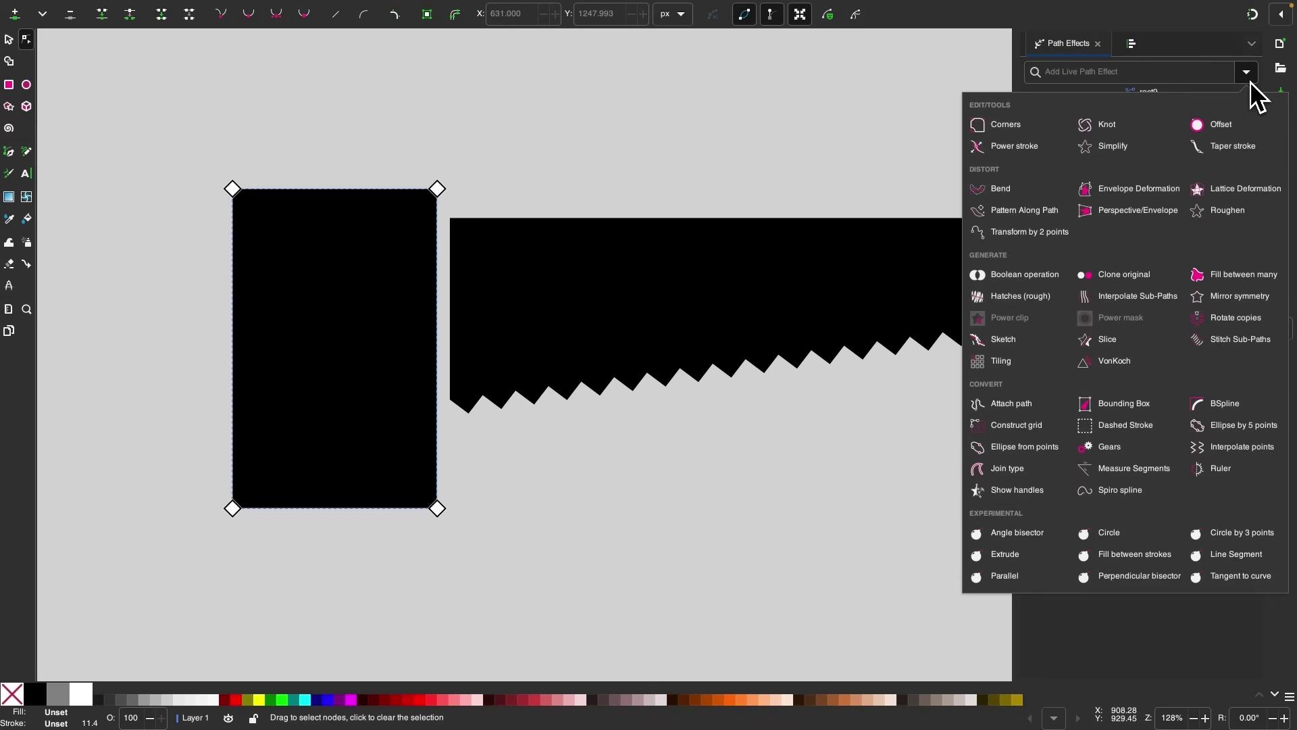
{"action": "left_click", "coordinate": [1035, 128]}
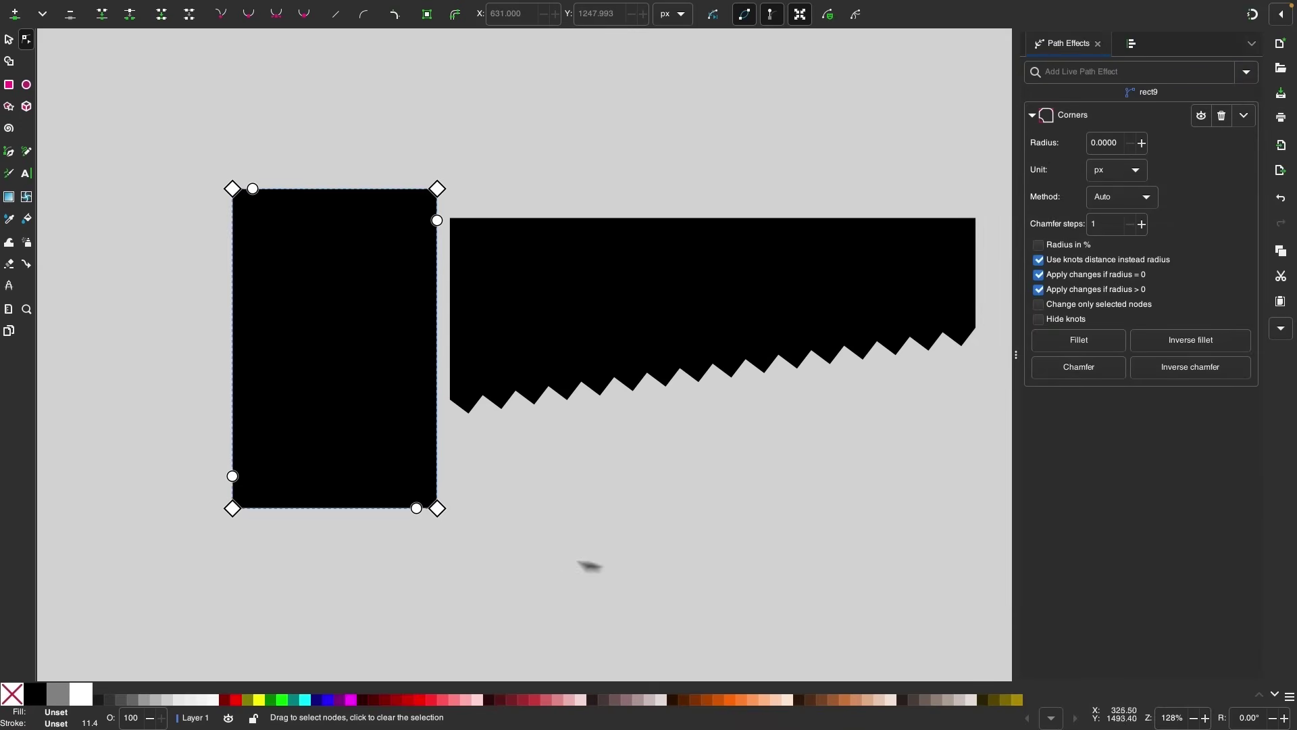
Step: Chamfer the bottom-right corner, bake it into a five-node path, and nudge the handle down
{"action": "left_click_drag", "start_coordinate": [480, 550], "coordinate": [339, 423]}
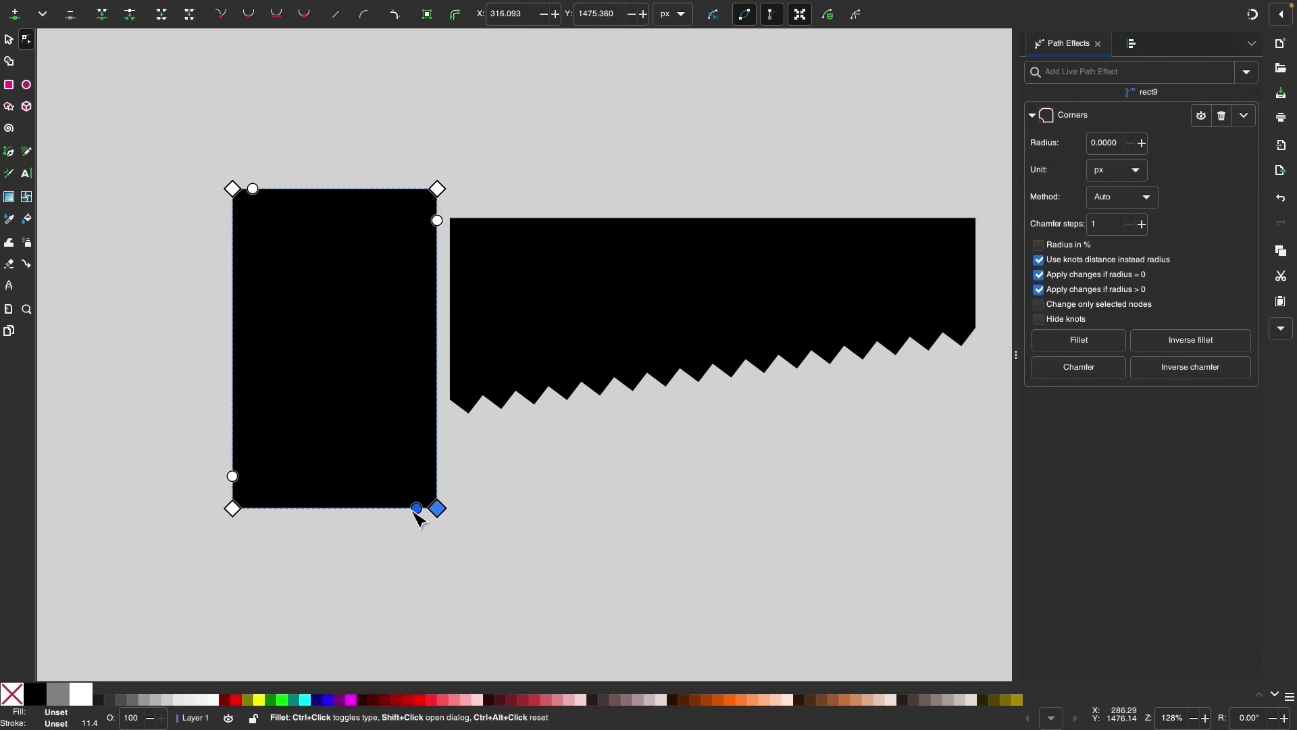
{"action": "left_click_drag", "start_coordinate": [379, 522], "coordinate": [356, 525]}
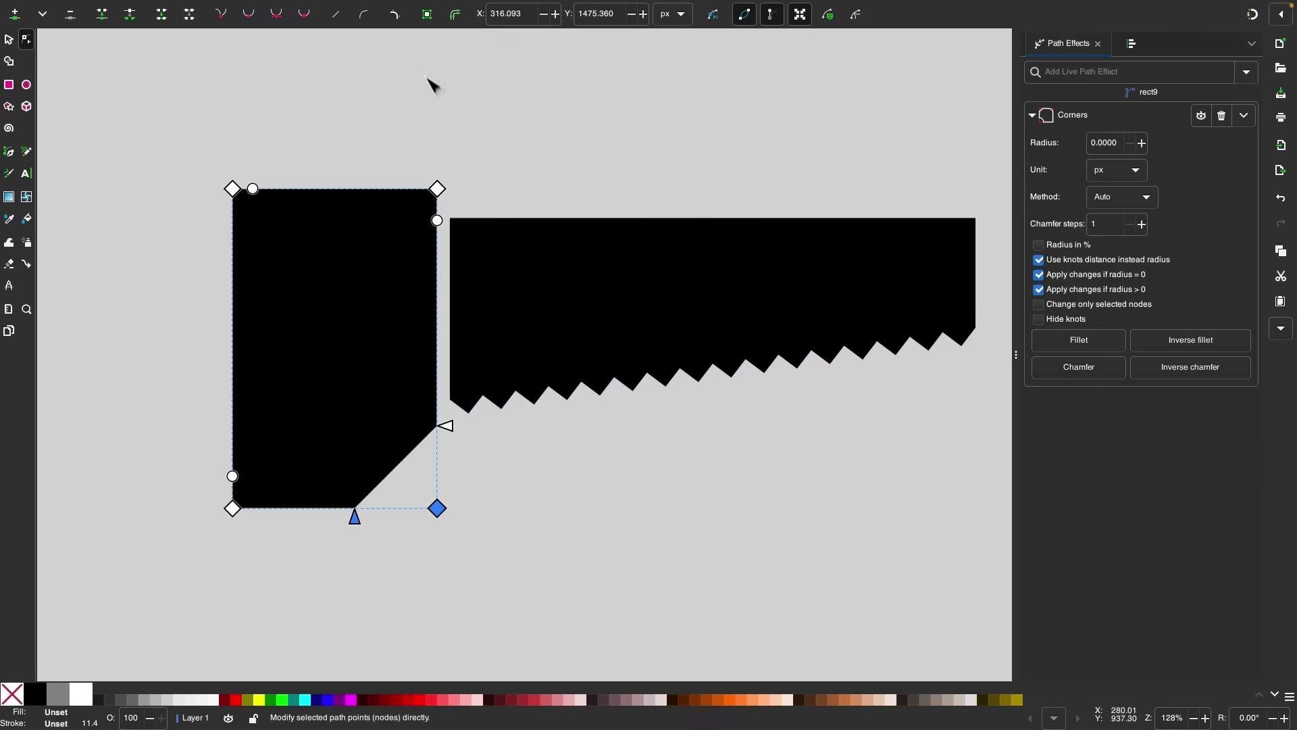
{"action": "left_click", "coordinate": [431, 18]}
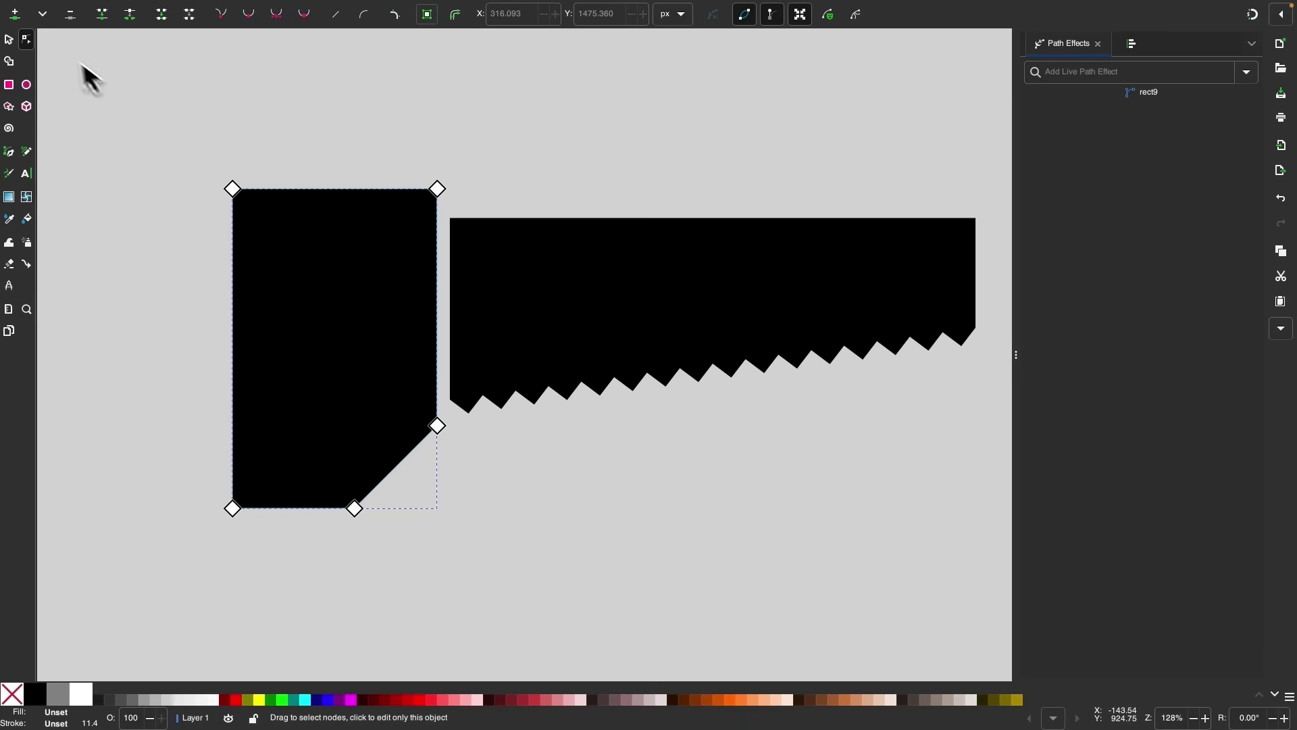
{"action": "left_click", "coordinate": [9, 42]}
{"action": "left_click_drag", "start_coordinate": [323, 278], "coordinate": [330, 289]}
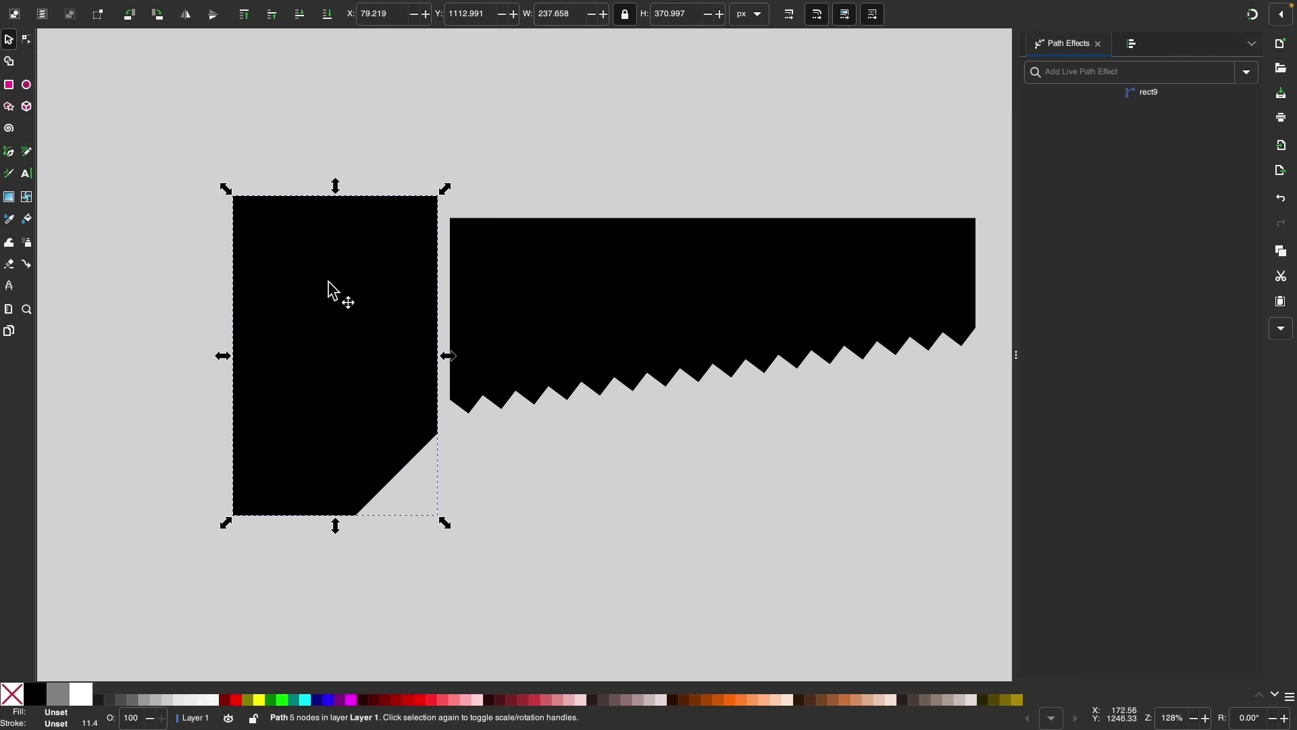
Step: Remove the handle's fill and give it a black stroke with mitred joins
{"action": "left_click", "coordinate": [13, 702]}
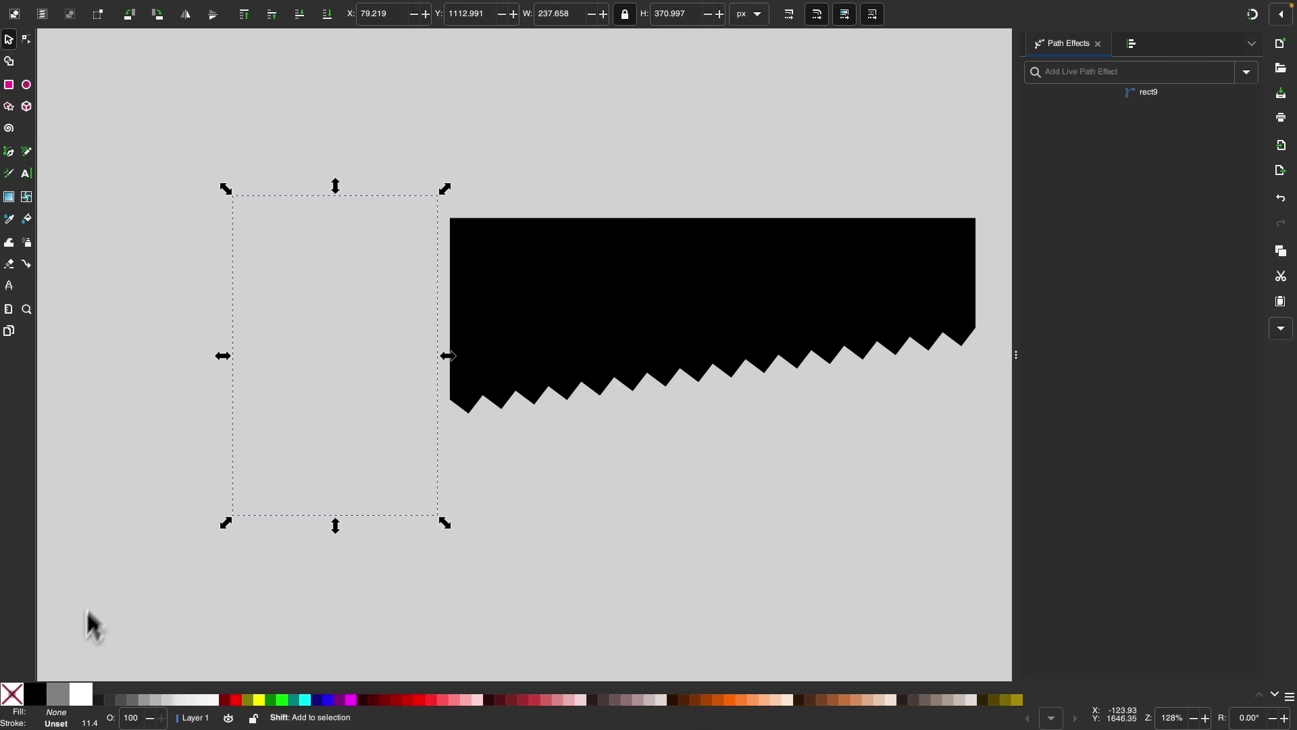
{"action": "left_click", "coordinate": [40, 696], "text": "shift"}
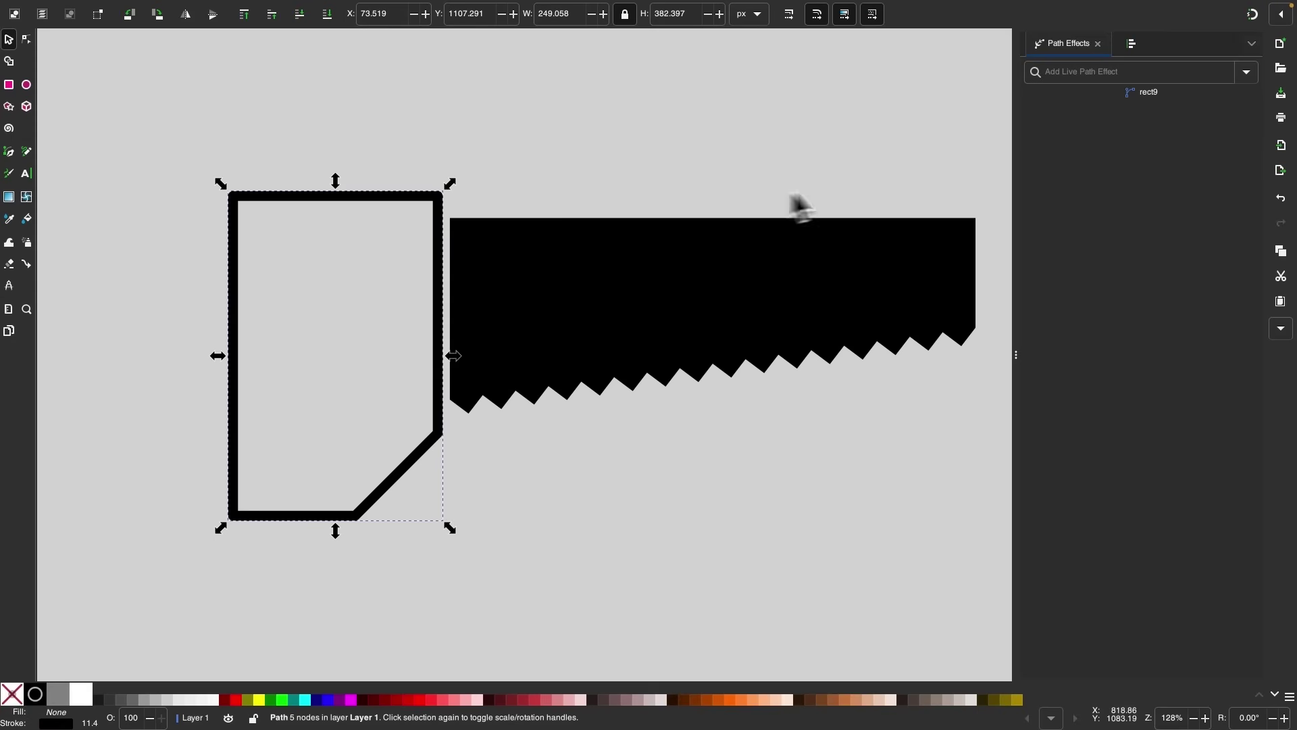
{"action": "left_click", "coordinate": [56, 724]}
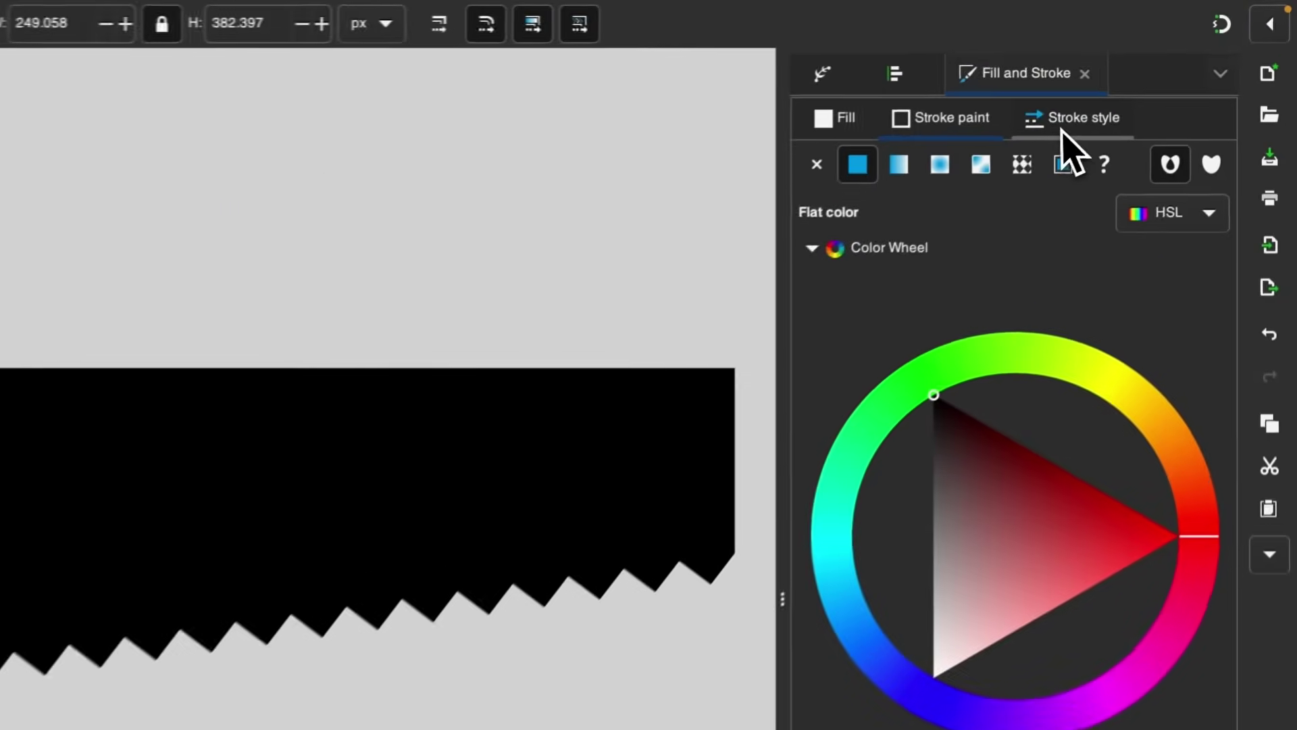
{"action": "left_click", "coordinate": [1163, 69]}
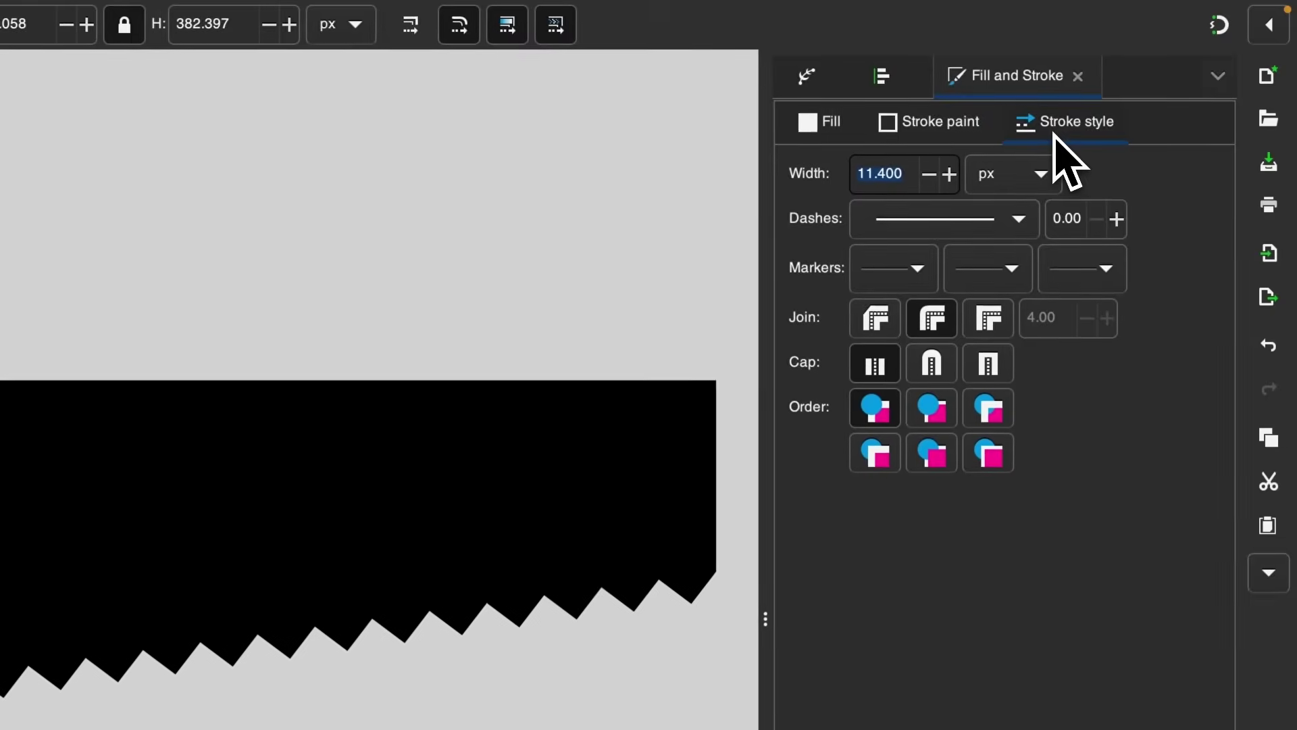
{"action": "left_click", "coordinate": [948, 174]}
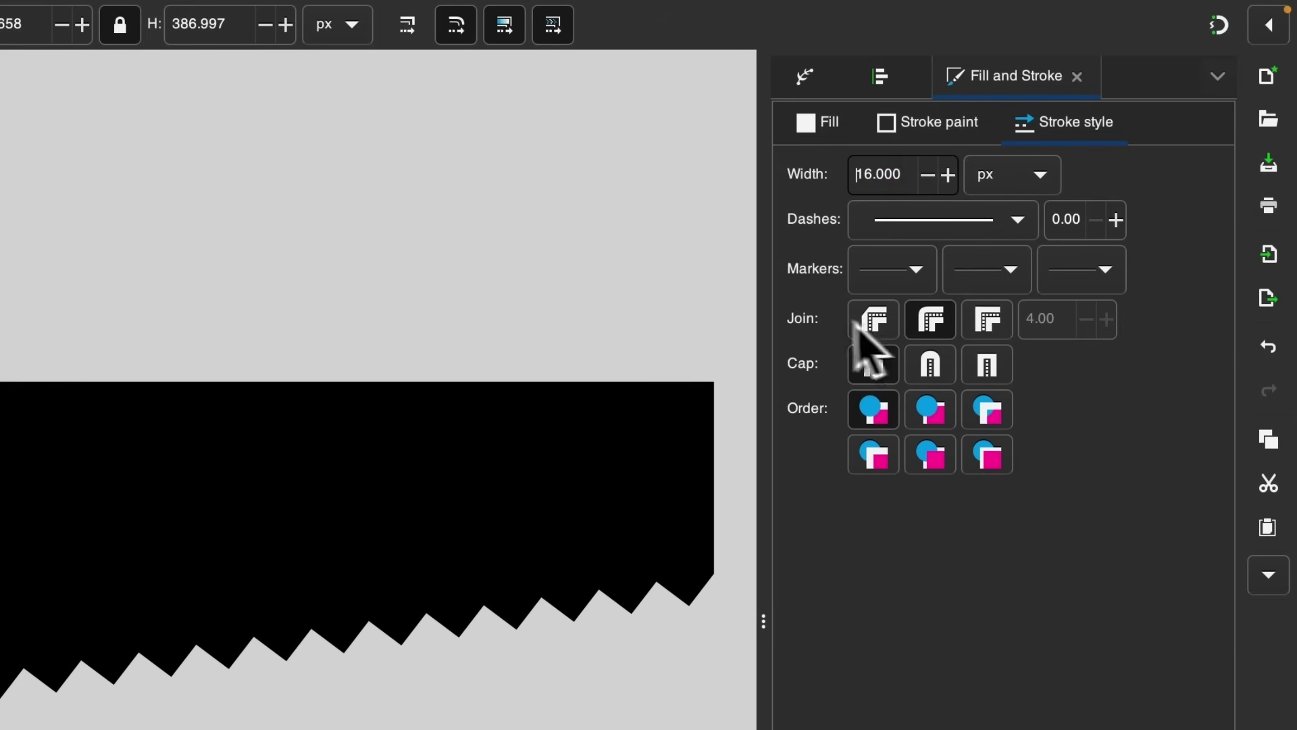
{"action": "left_click", "coordinate": [988, 320]}
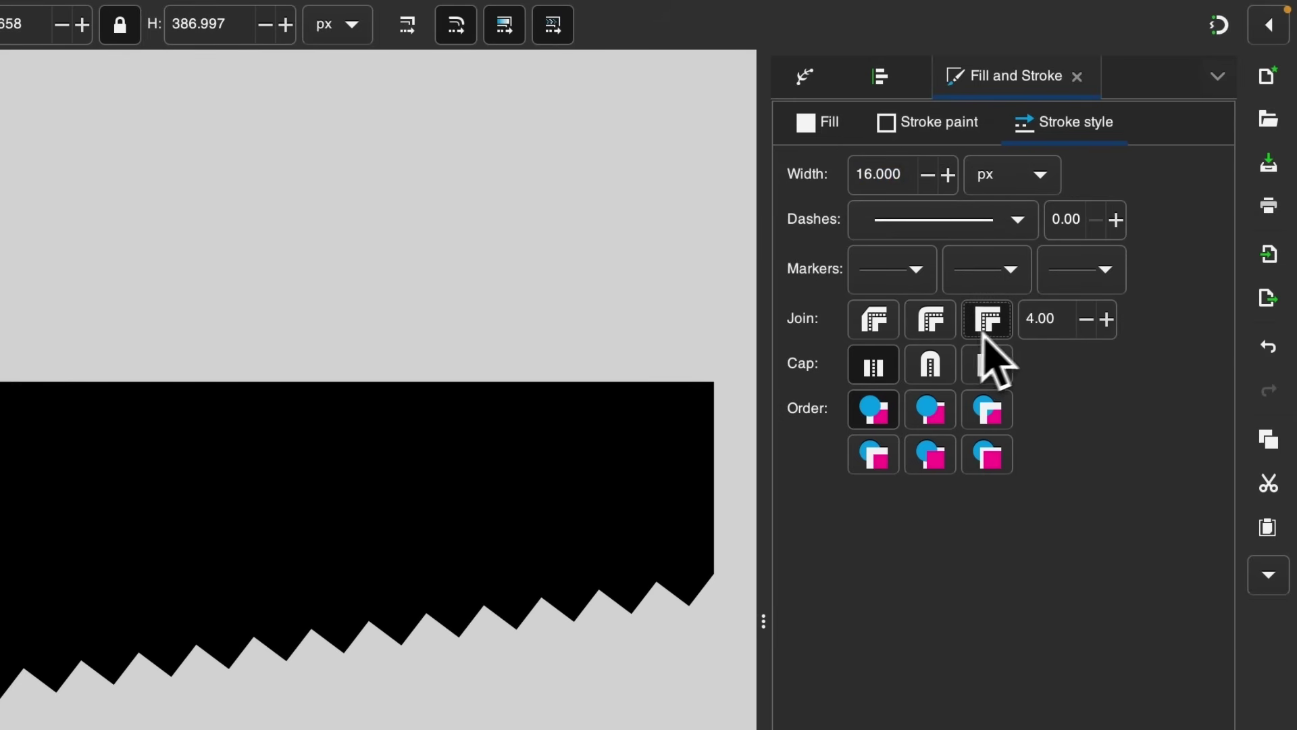
Step: Thicken the stroke to about 75 px, shrink the handle slightly, then thin the stroke a little
{"action": "left_click", "coordinate": [948, 174]}
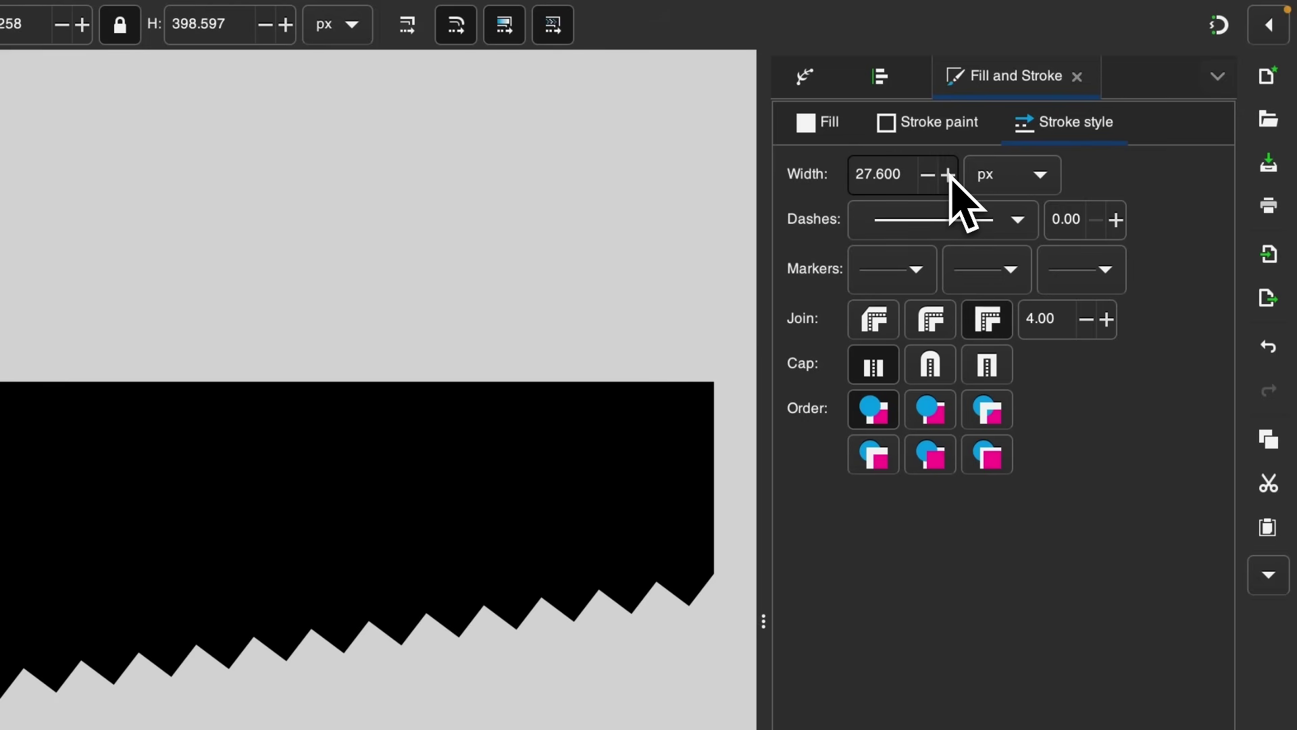
{"action": "left_click", "coordinate": [949, 175]}
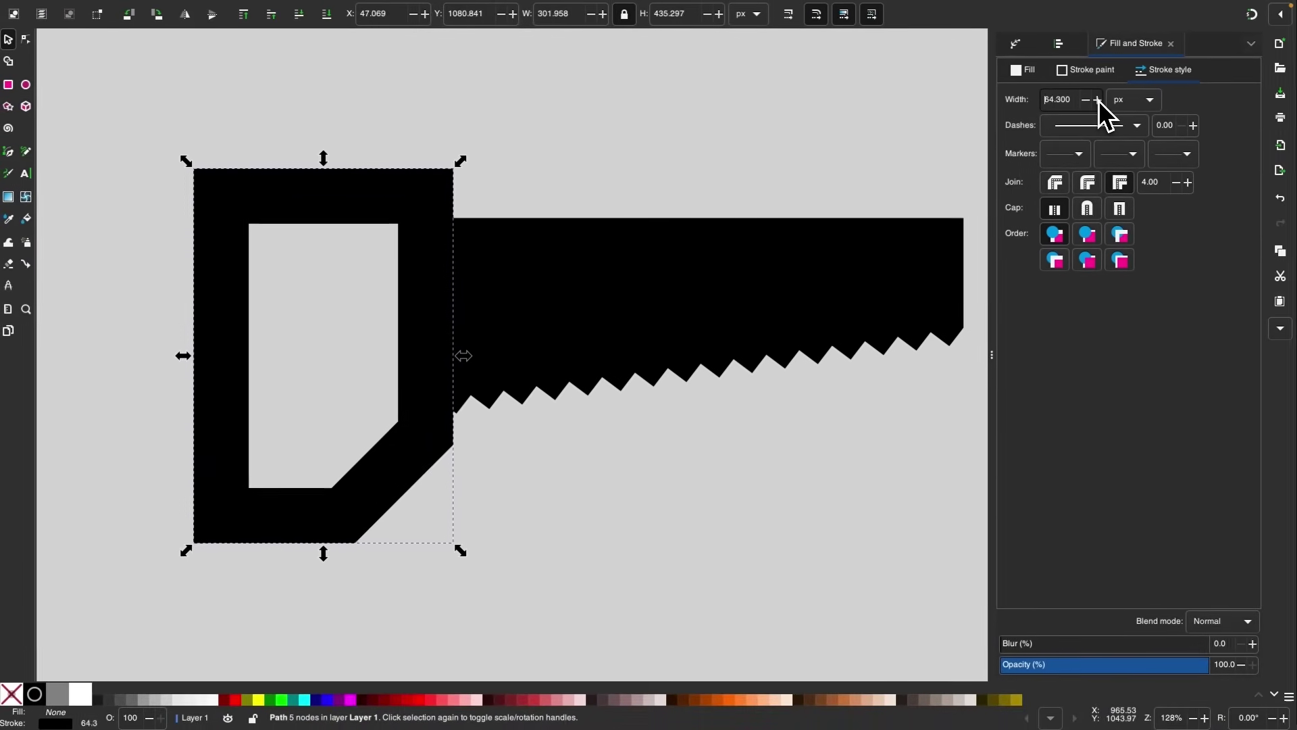
{"action": "left_click_drag", "start_coordinate": [467, 362], "coordinate": [424, 356]}
{"action": "left_click_drag", "start_coordinate": [391, 315], "coordinate": [393, 322]}
{"action": "left_click_drag", "start_coordinate": [433, 360], "coordinate": [404, 395]}
{"action": "key", "text": "ctrl"}
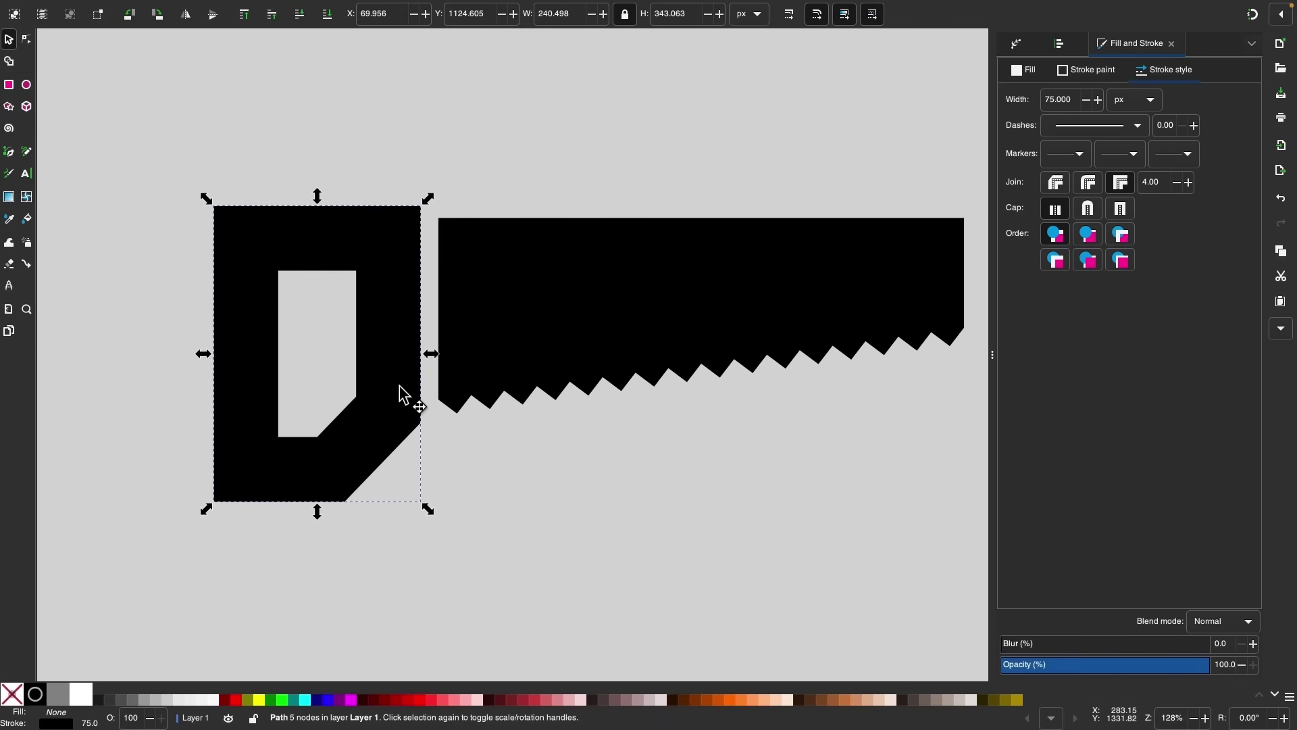
{"action": "scroll", "coordinate": [539, 447], "scroll_direction": "up", "scroll_amount": 1}
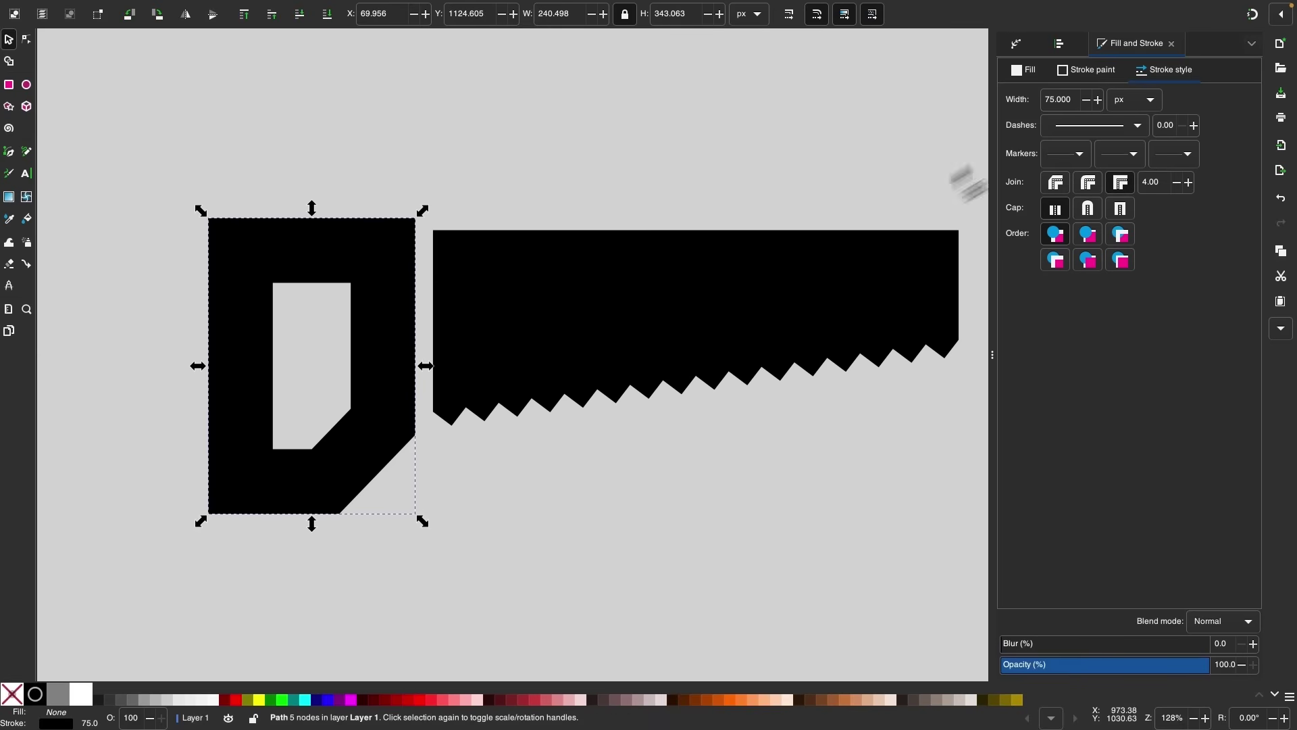
{"action": "left_click", "coordinate": [1086, 100]}
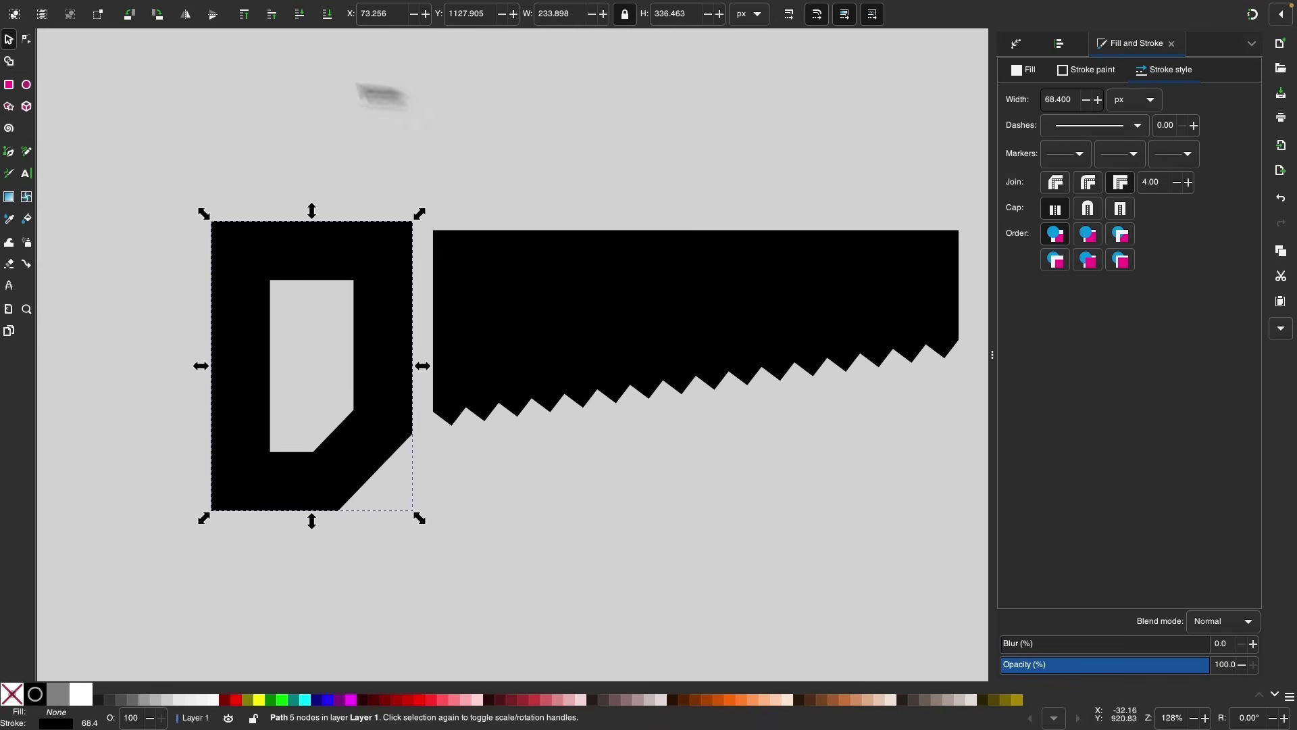
Step: Set the stroke to 68.4 px and fillet the top-right corner, baking it into a six-node path
{"action": "left_click", "coordinate": [27, 39]}
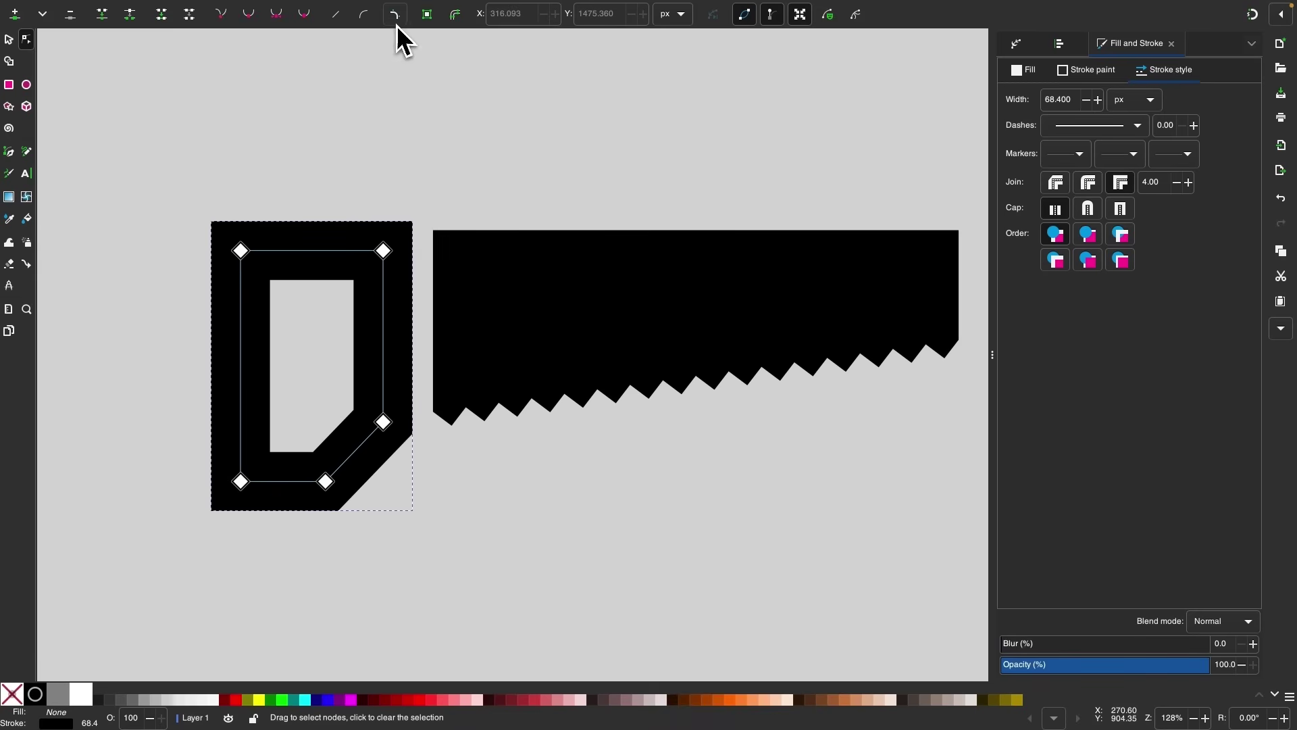
{"action": "left_click_drag", "start_coordinate": [348, 172], "coordinate": [400, 292]}
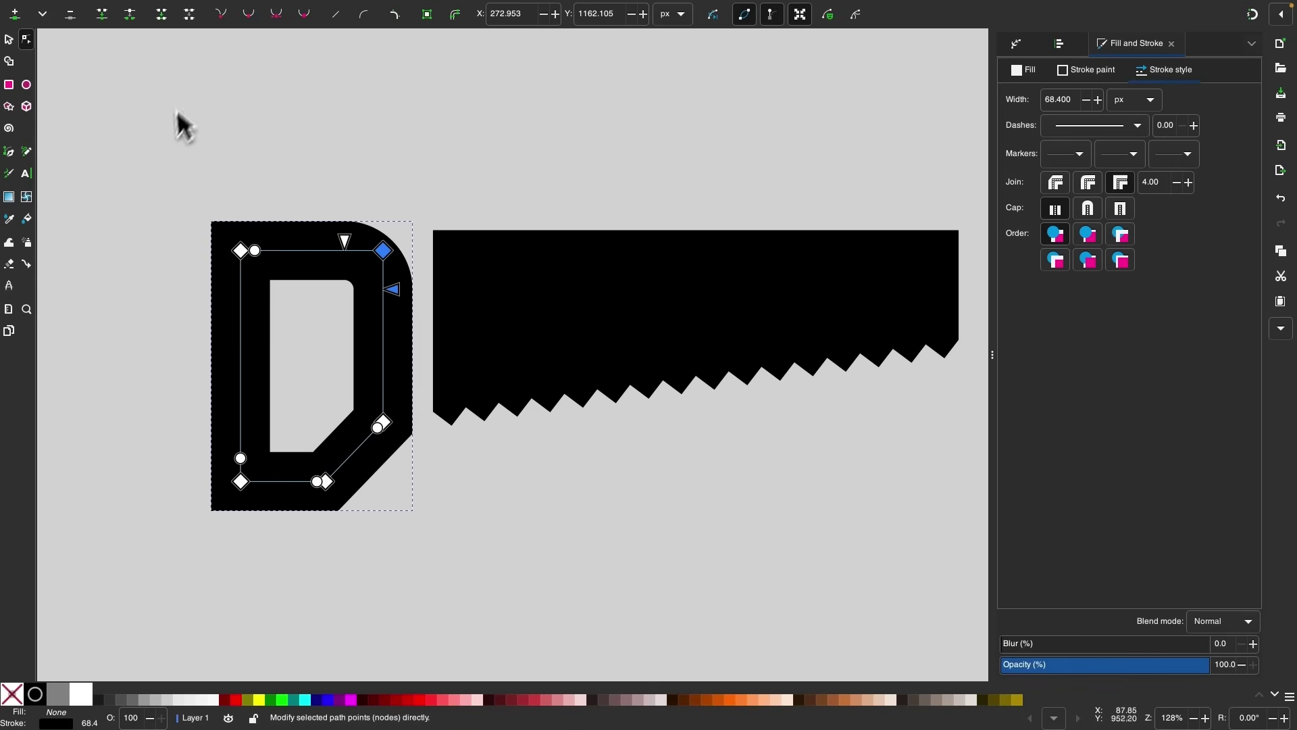
{"action": "left_click", "coordinate": [425, 17]}
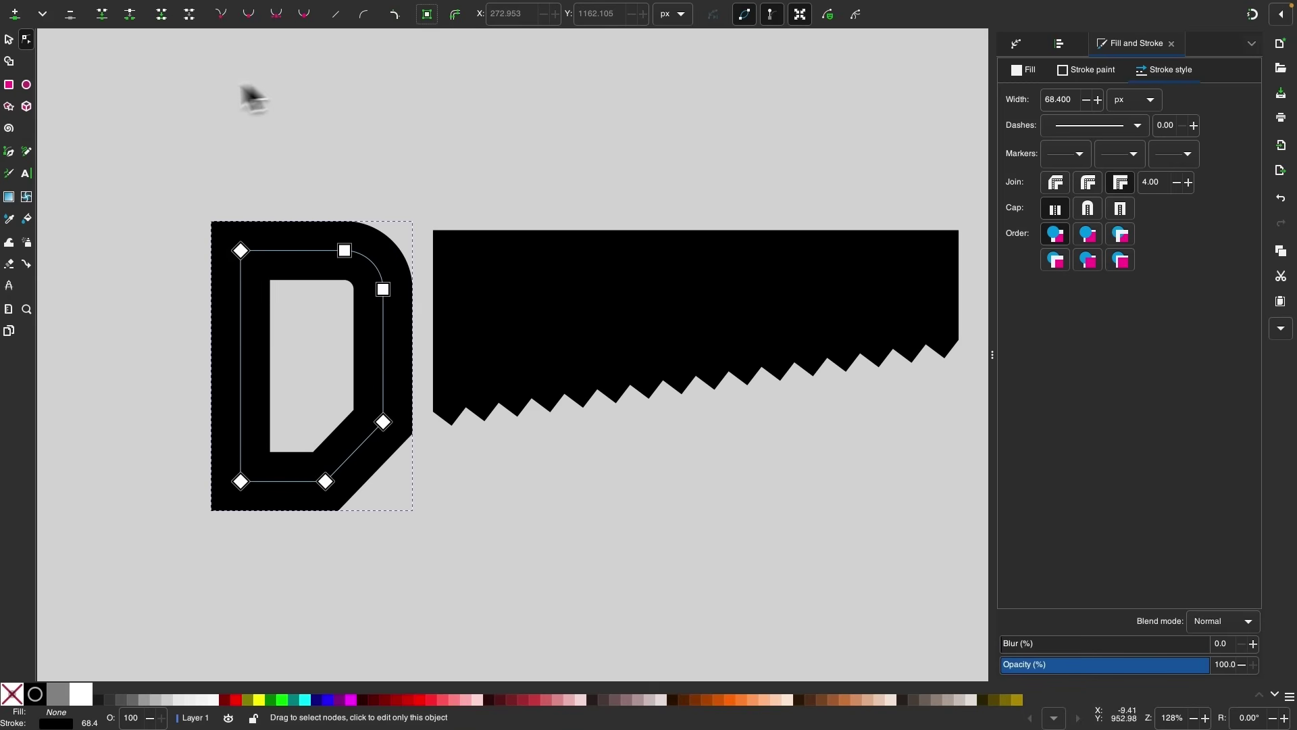
{"action": "left_click", "coordinate": [14, 45]}
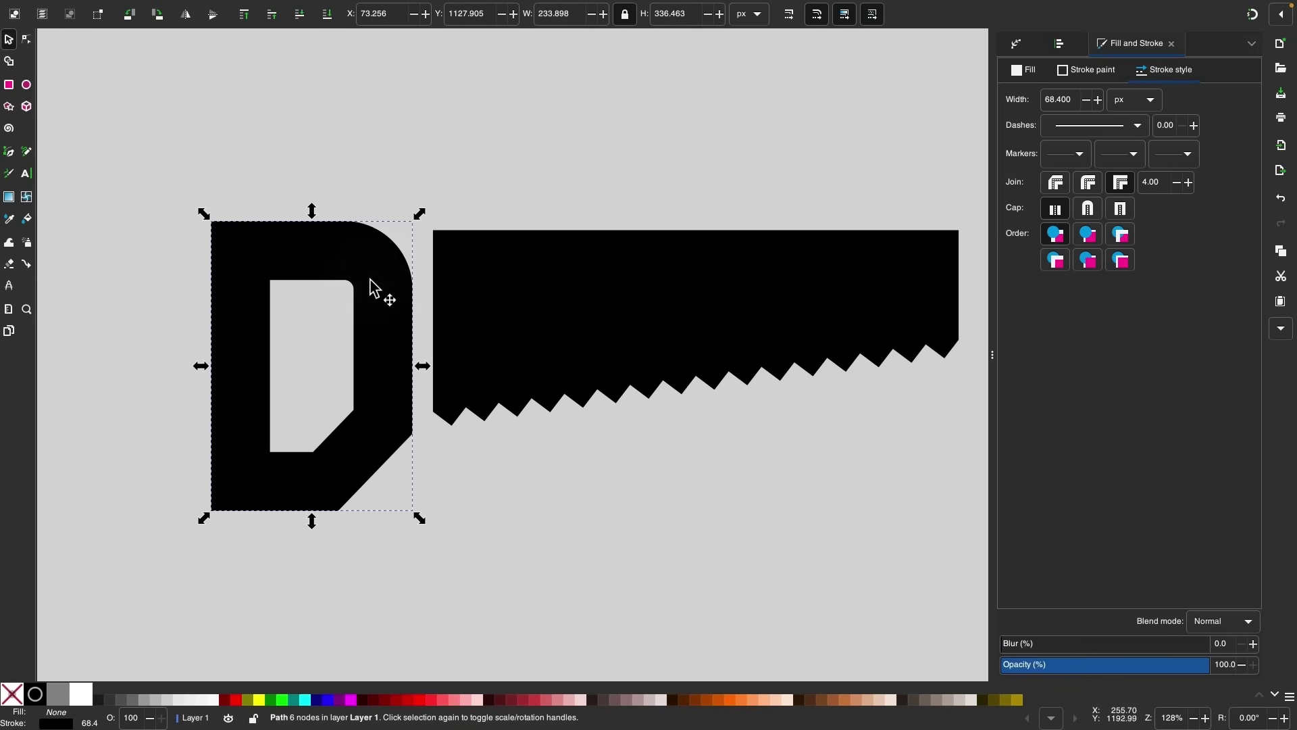
Step: Nudge the D handle up, break it at its top-left node, and split it into separate pieces
{"action": "left_click_drag", "start_coordinate": [369, 278], "coordinate": [372, 265]}
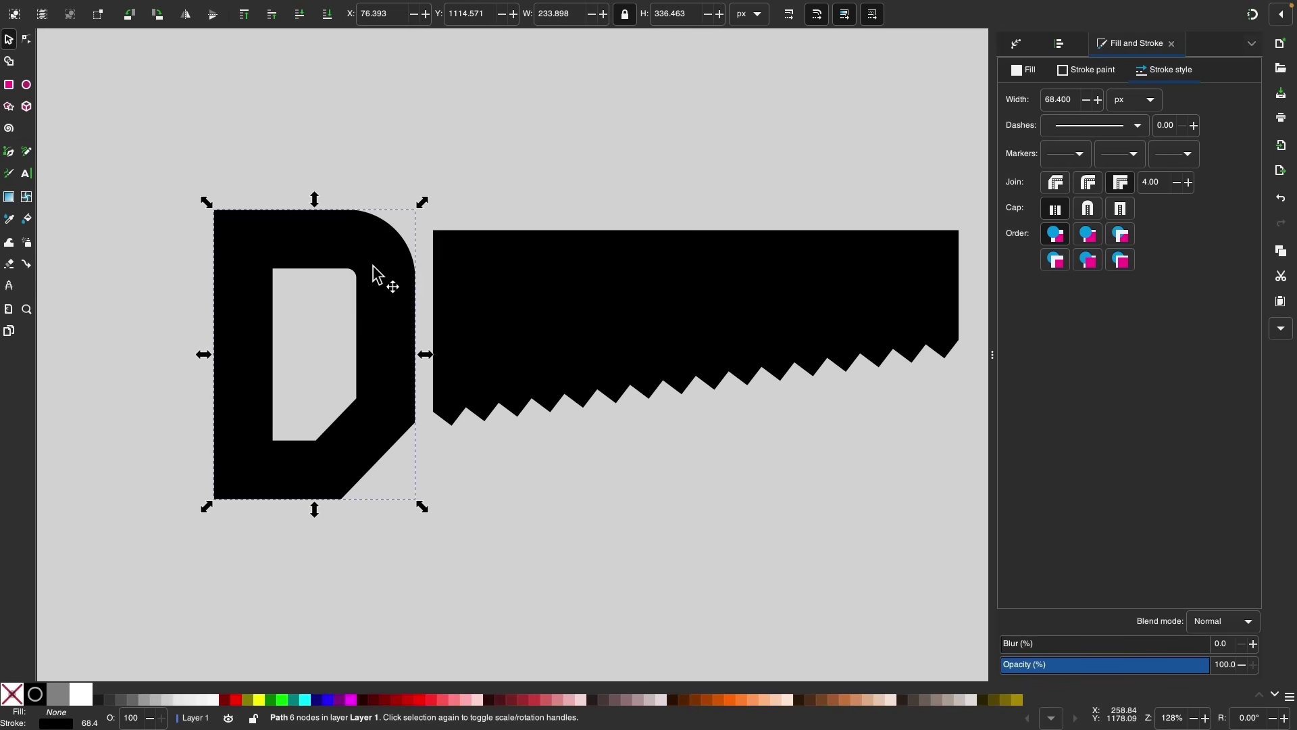
{"action": "left_click", "coordinate": [26, 40]}
{"action": "left_click_drag", "start_coordinate": [153, 157], "coordinate": [272, 500]}
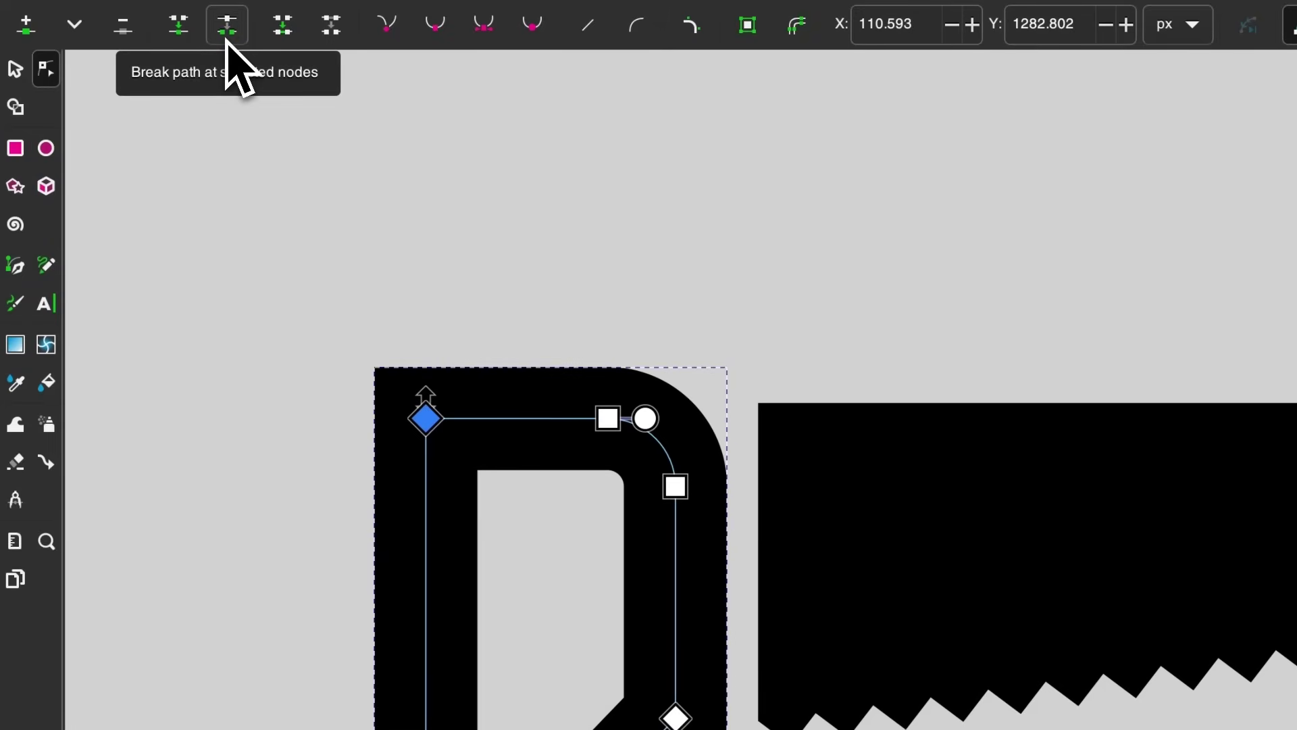
{"action": "left_click", "coordinate": [227, 27]}
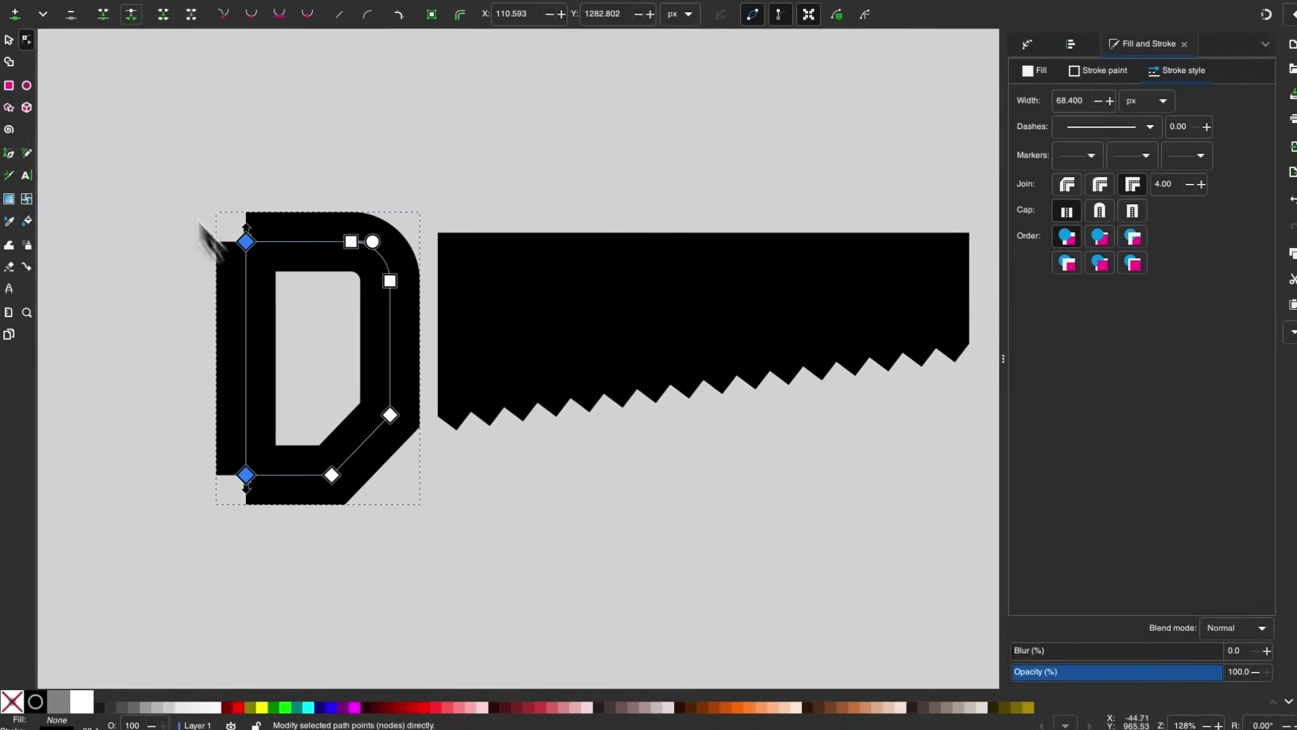
{"action": "left_click", "coordinate": [8, 39]}
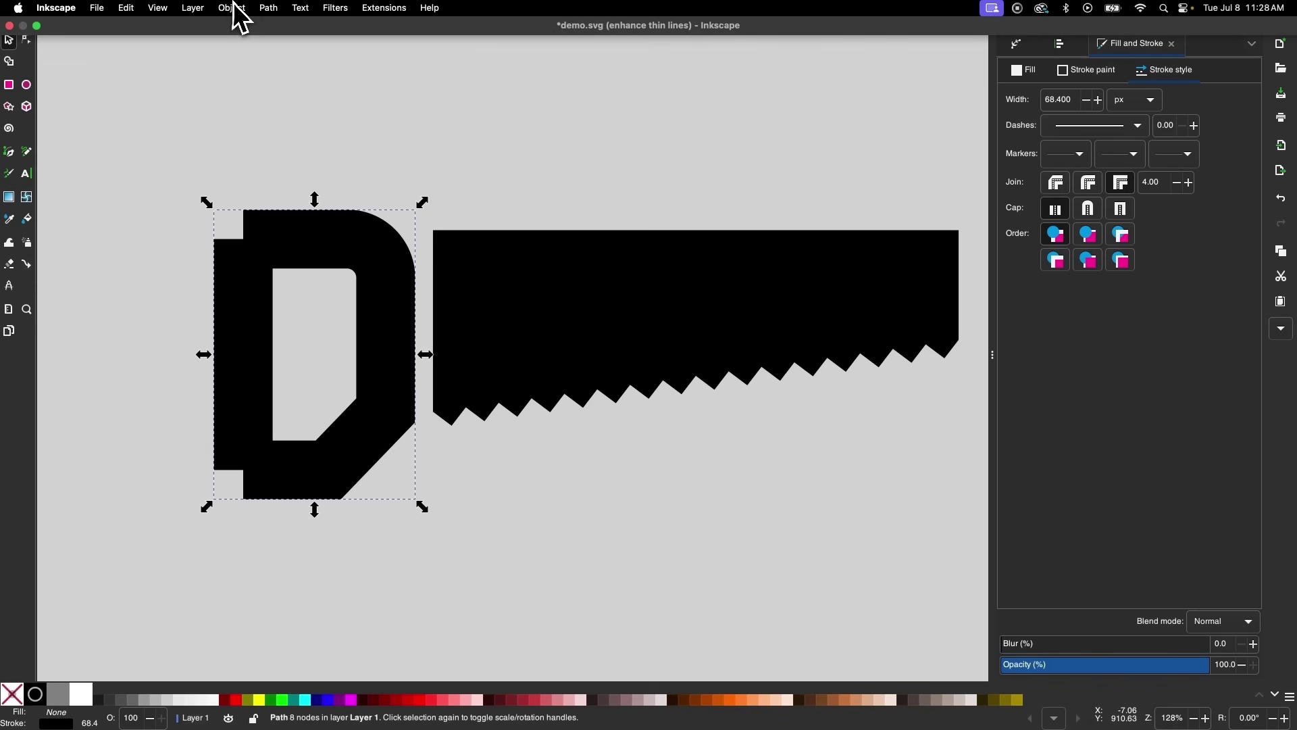
{"action": "left_click", "coordinate": [267, 9]}
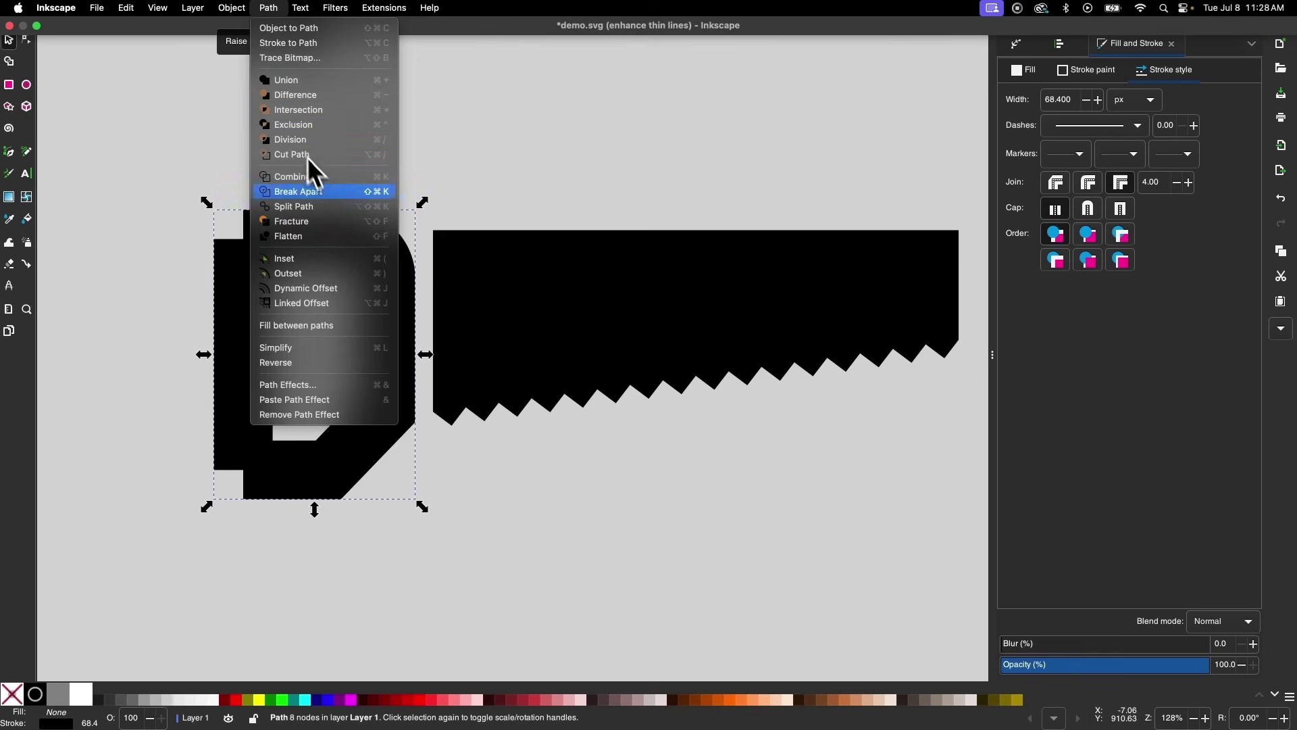
{"action": "left_click", "coordinate": [313, 194]}
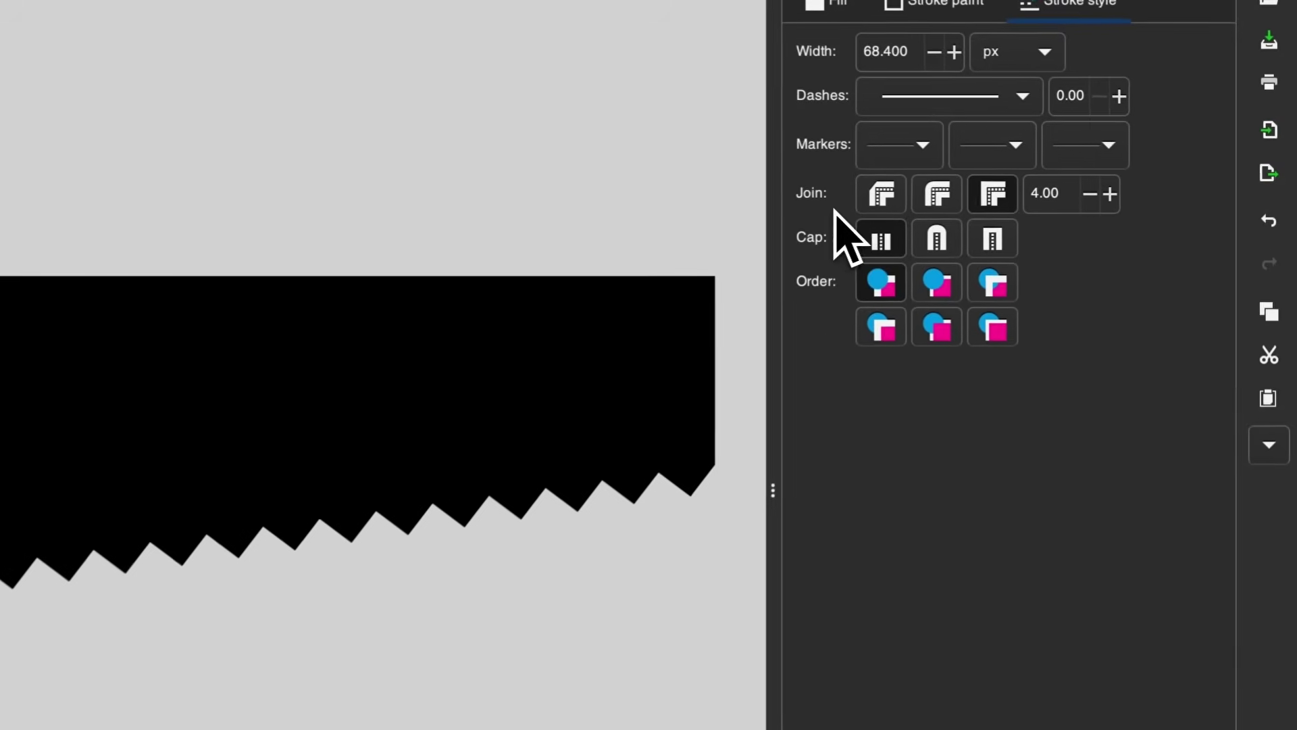
Step: Give the strokes square caps and move the D's two left nodes about 30.9 px left
{"action": "left_click", "coordinate": [990, 252]}
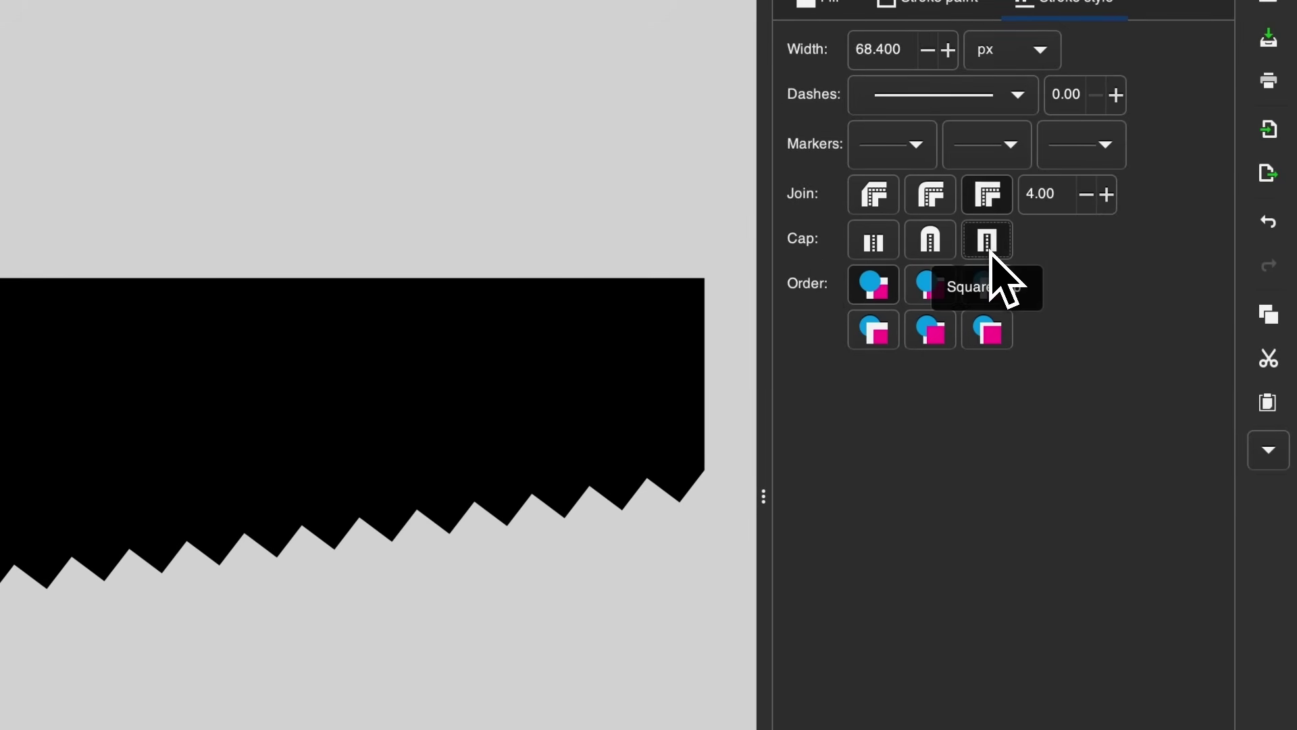
{"action": "left_click", "coordinate": [546, 529]}
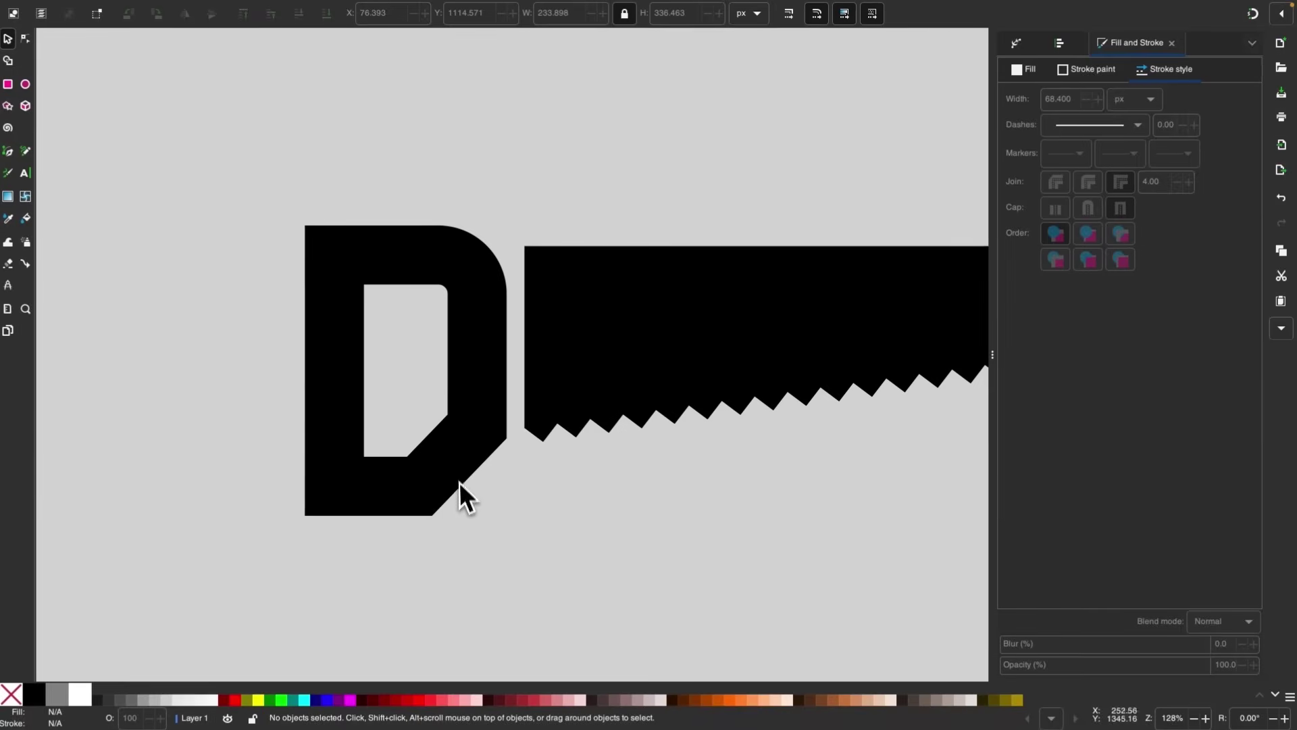
{"action": "scroll", "coordinate": [416, 495], "scroll_direction": "up", "scroll_amount": 1}
{"action": "left_click", "coordinate": [475, 331]}
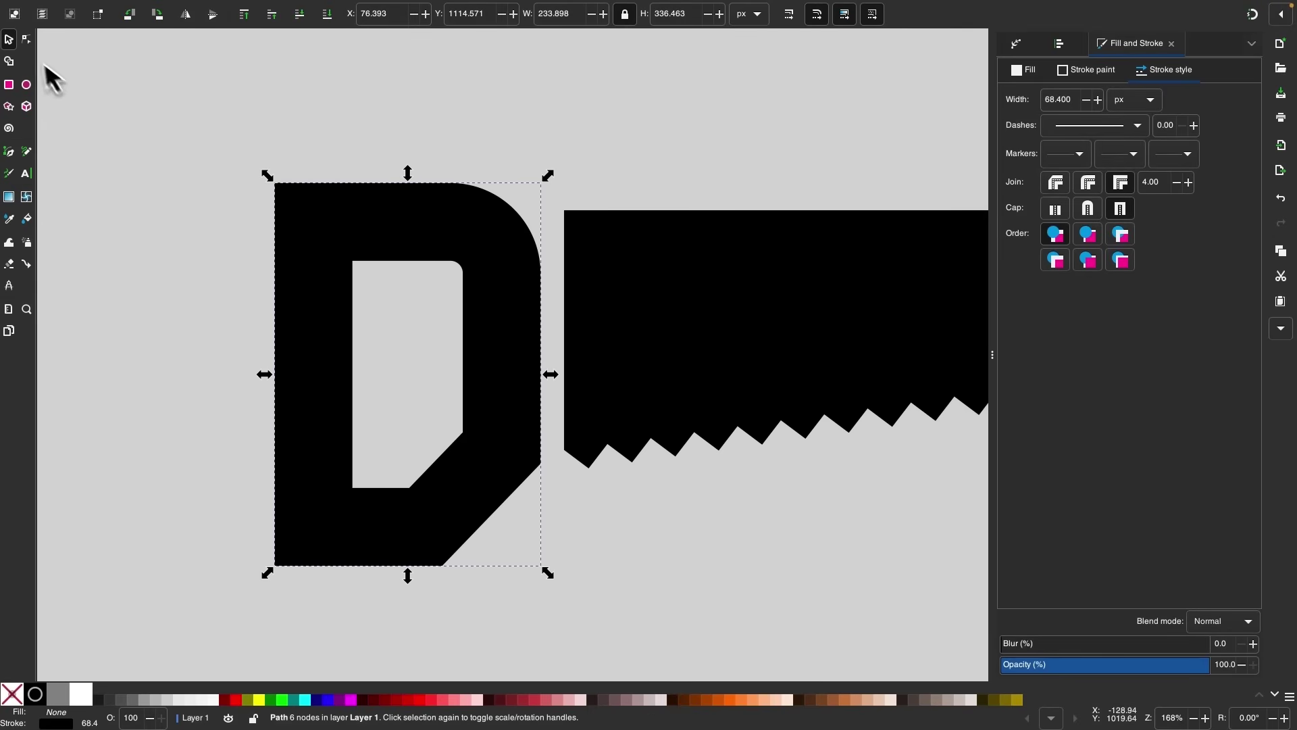
{"action": "left_click", "coordinate": [27, 40]}
{"action": "left_click_drag", "start_coordinate": [208, 124], "coordinate": [279, 532]}
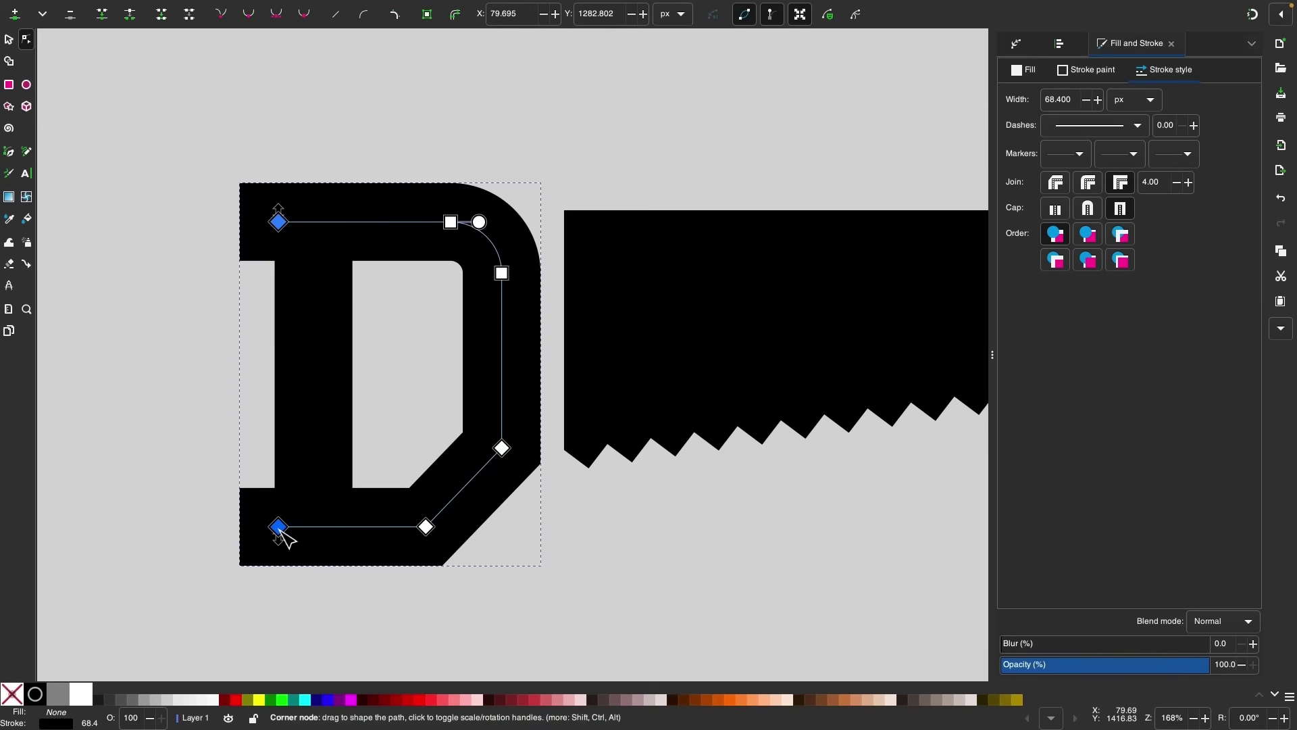
Step: Rubber-band select the D handle stroke together with its upright bar
{"action": "left_click", "coordinate": [9, 40]}
{"action": "scroll", "coordinate": [494, 372], "scroll_direction": "down", "scroll_amount": 1}
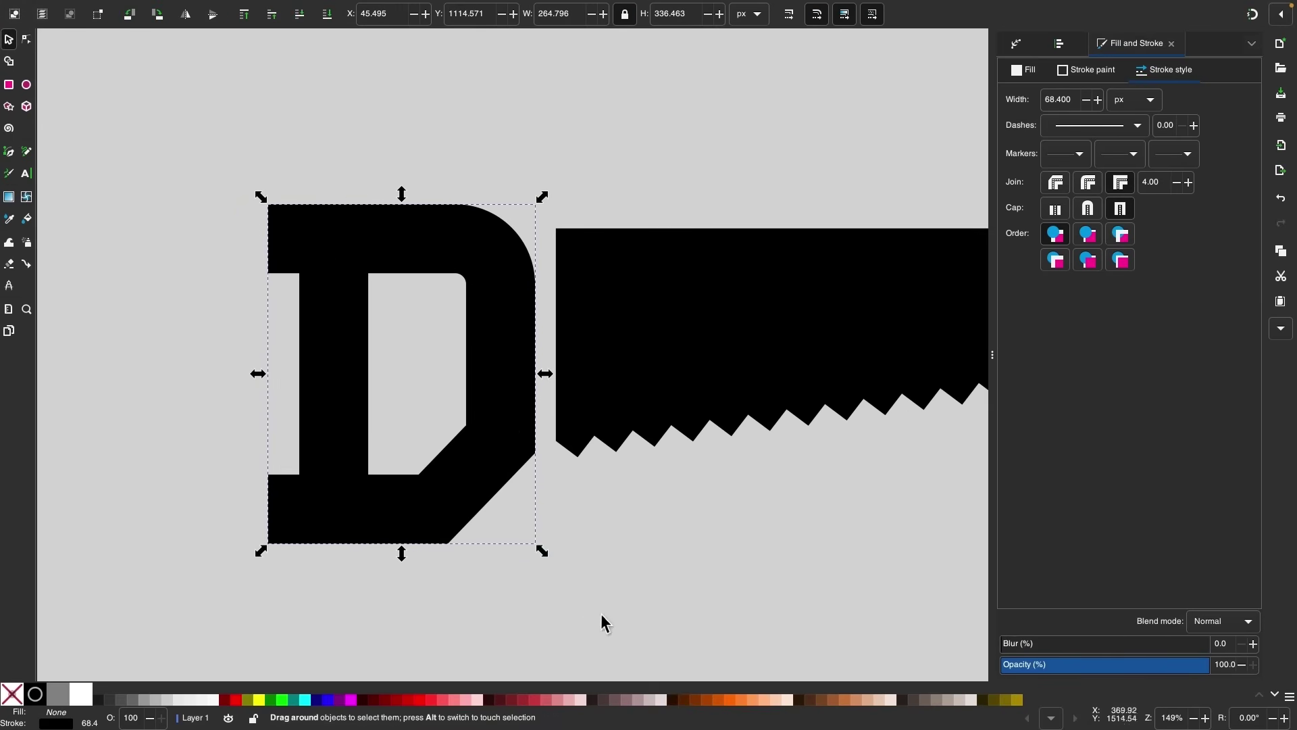
{"action": "left_click_drag", "start_coordinate": [598, 610], "coordinate": [182, 173]}
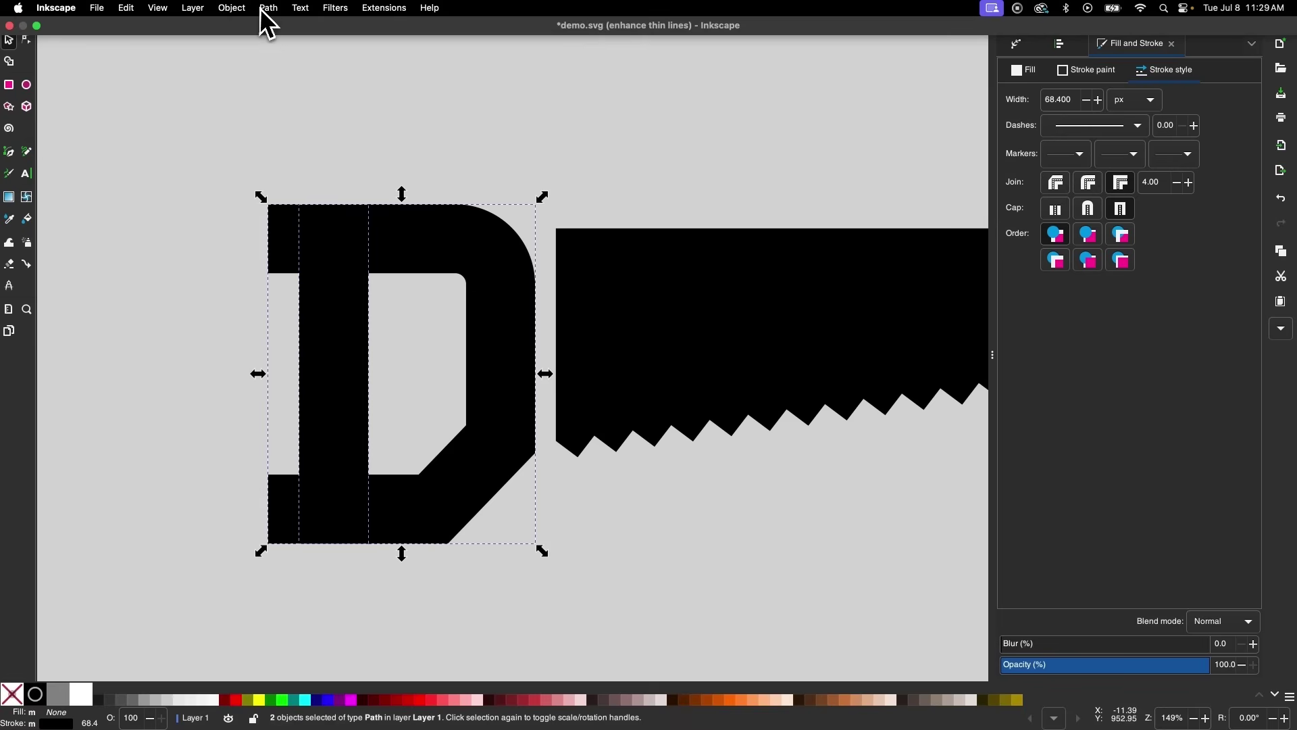
Step: Convert the thick handle strokes to filled outlines and union them into one shape
{"action": "left_click", "coordinate": [265, 9]}
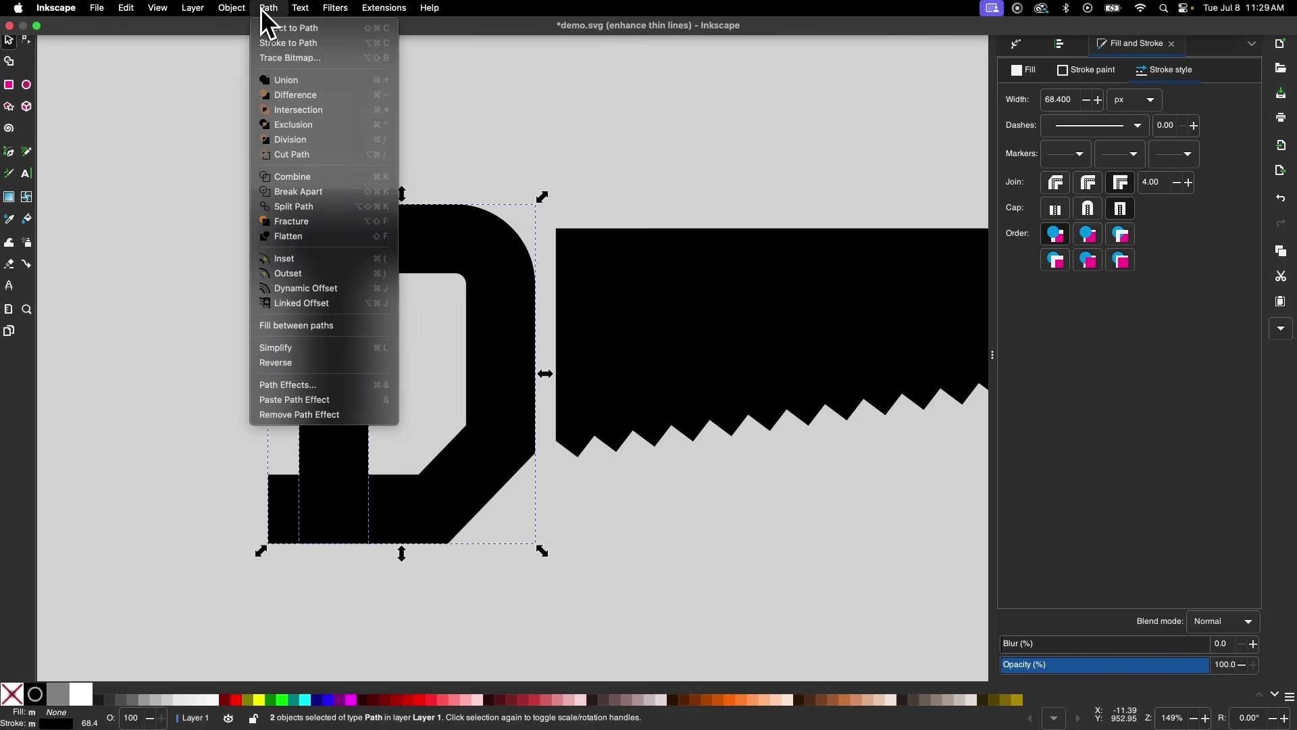
{"action": "left_click", "coordinate": [283, 54]}
{"action": "scroll", "coordinate": [447, 387], "scroll_direction": "up", "scroll_amount": 1}
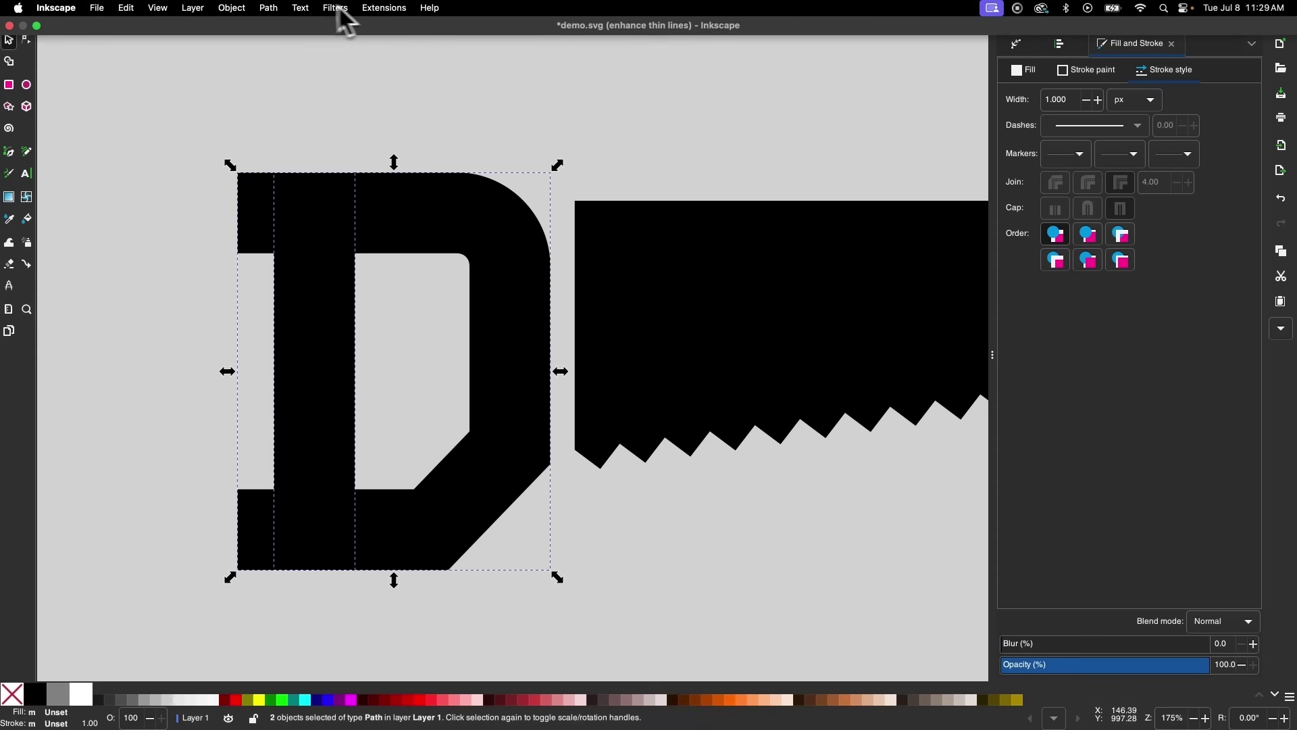
{"action": "left_click", "coordinate": [269, 9]}
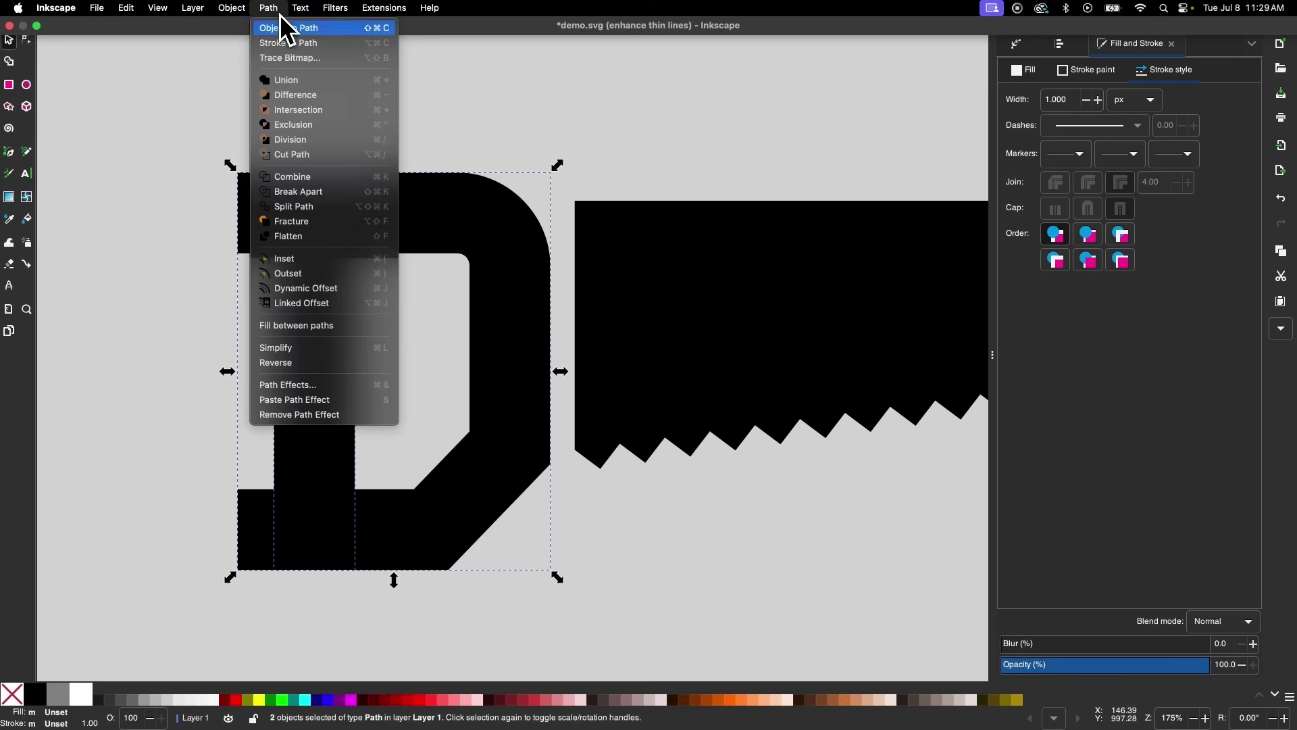
{"action": "left_click", "coordinate": [284, 80]}
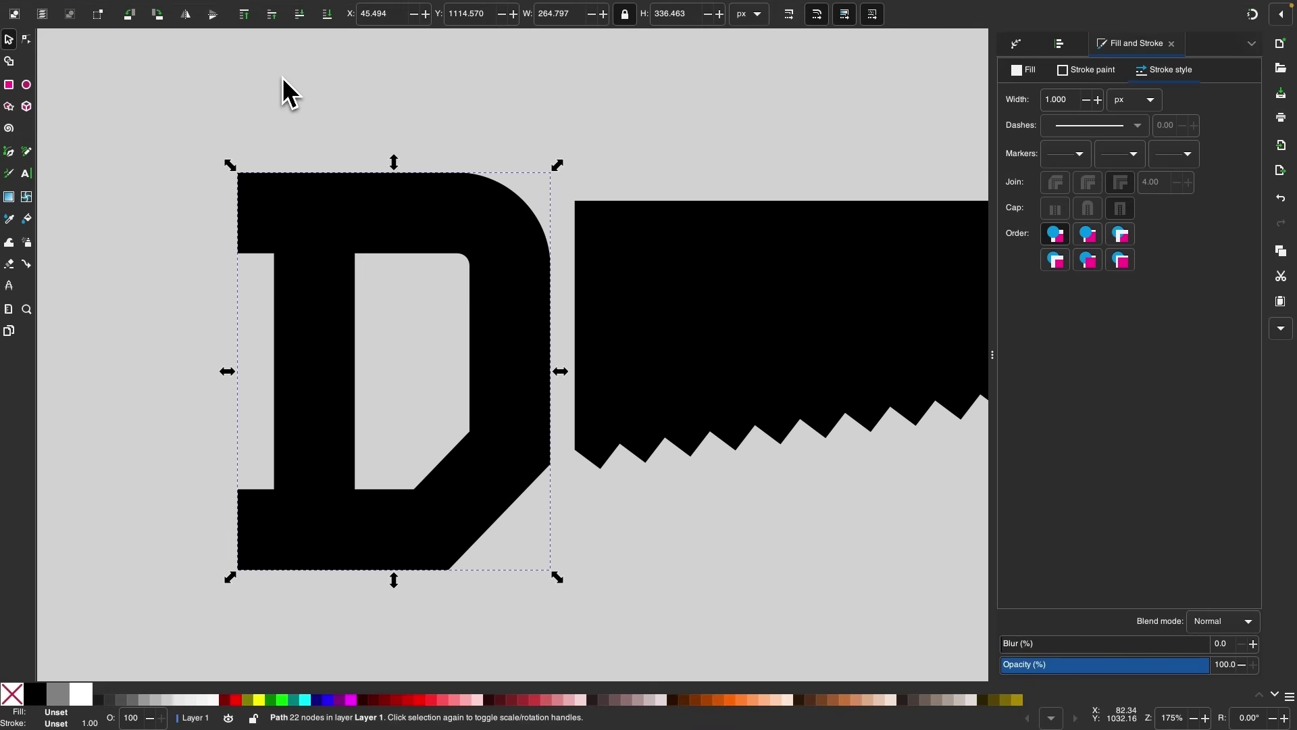
Step: Shift the handle's inner edge left to narrow the opening, fillet its corners, and bake them into the path
{"action": "left_click", "coordinate": [27, 41]}
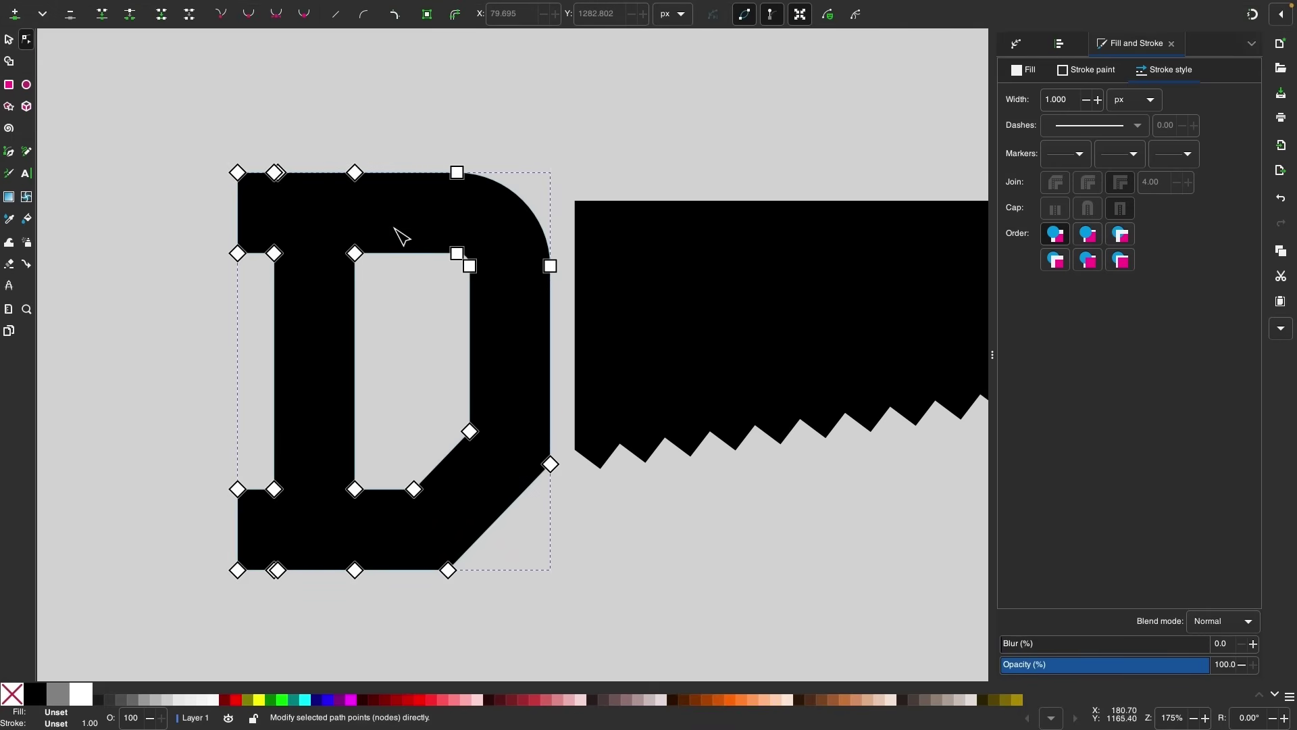
{"action": "left_click_drag", "start_coordinate": [491, 503], "coordinate": [492, 504]}
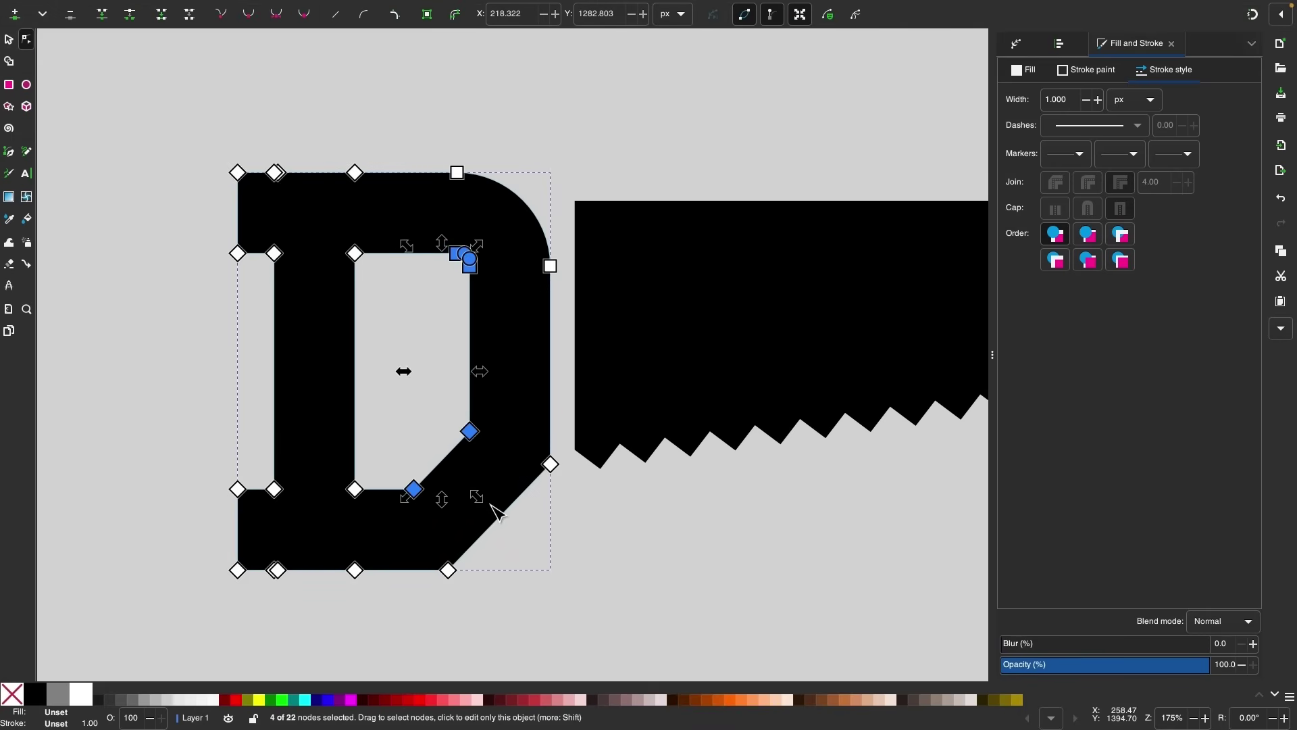
{"action": "left_click_drag", "start_coordinate": [474, 436], "coordinate": [456, 437]}
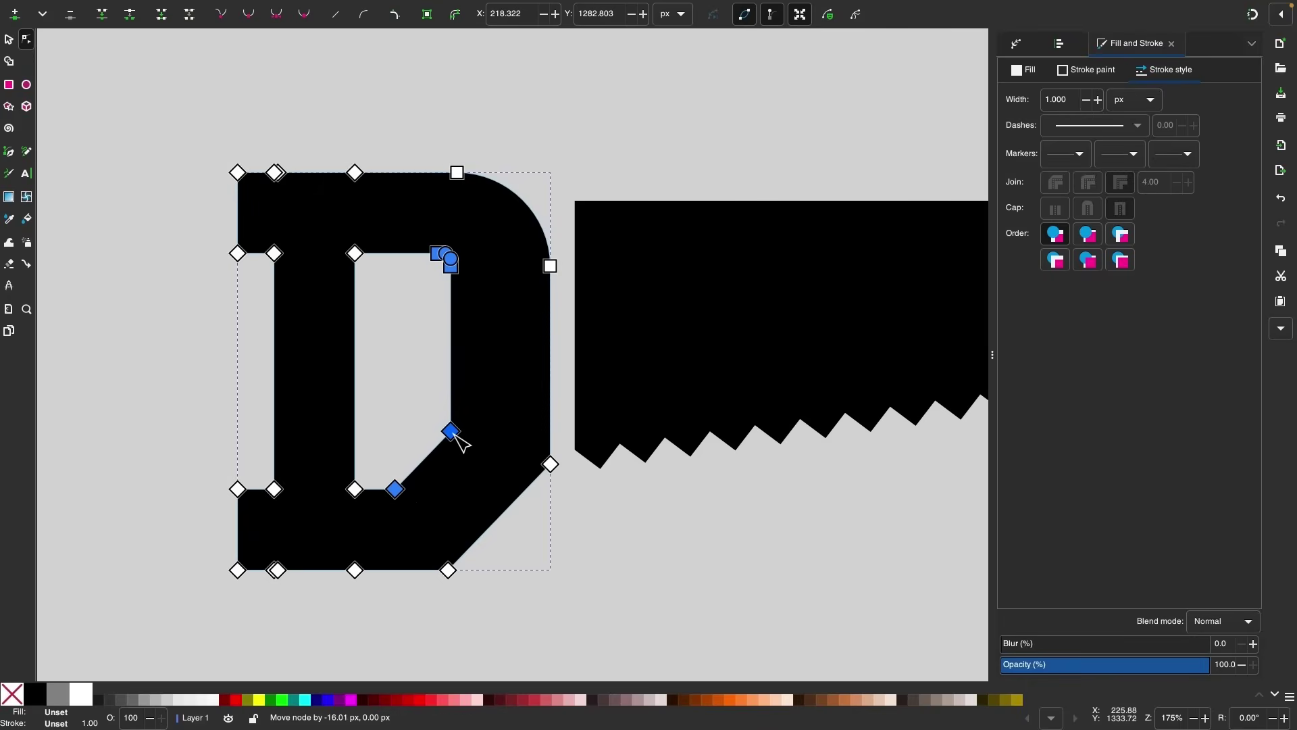
{"action": "scroll", "coordinate": [290, 334], "scroll_direction": "up", "scroll_amount": 2}
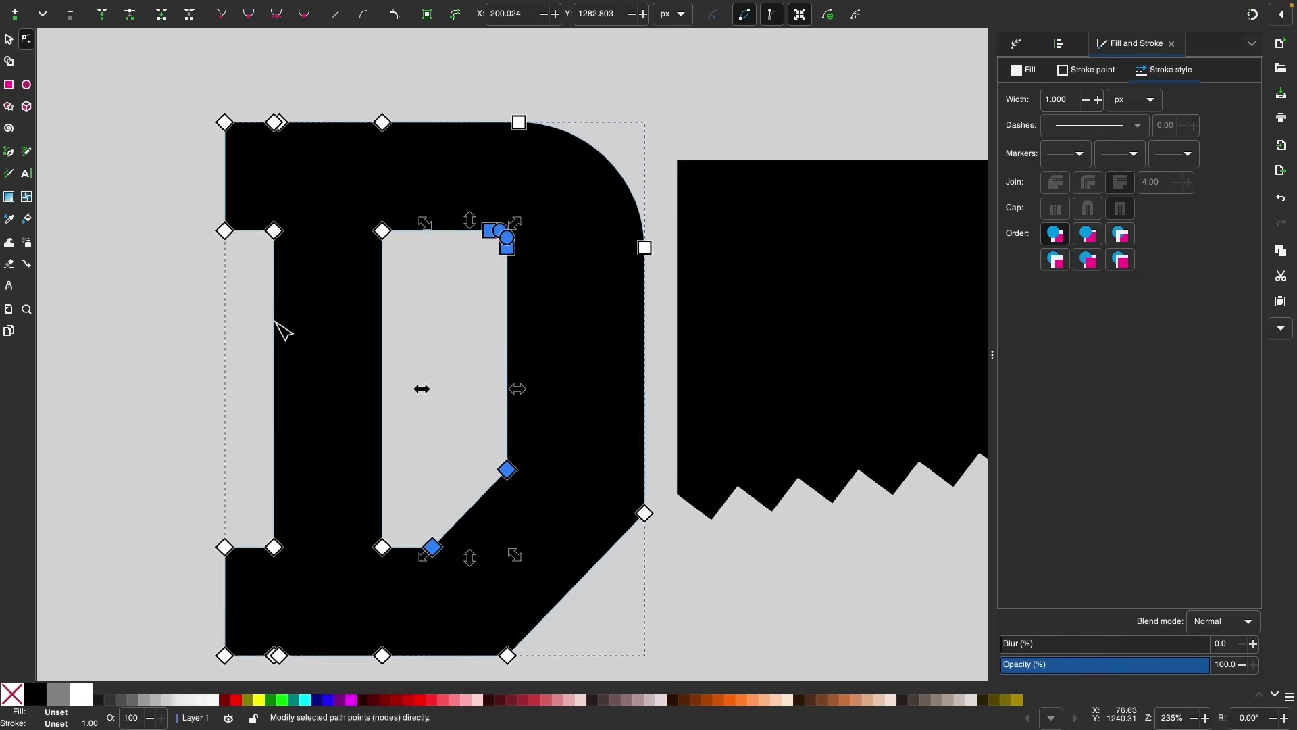
{"action": "left_click", "coordinate": [394, 21]}
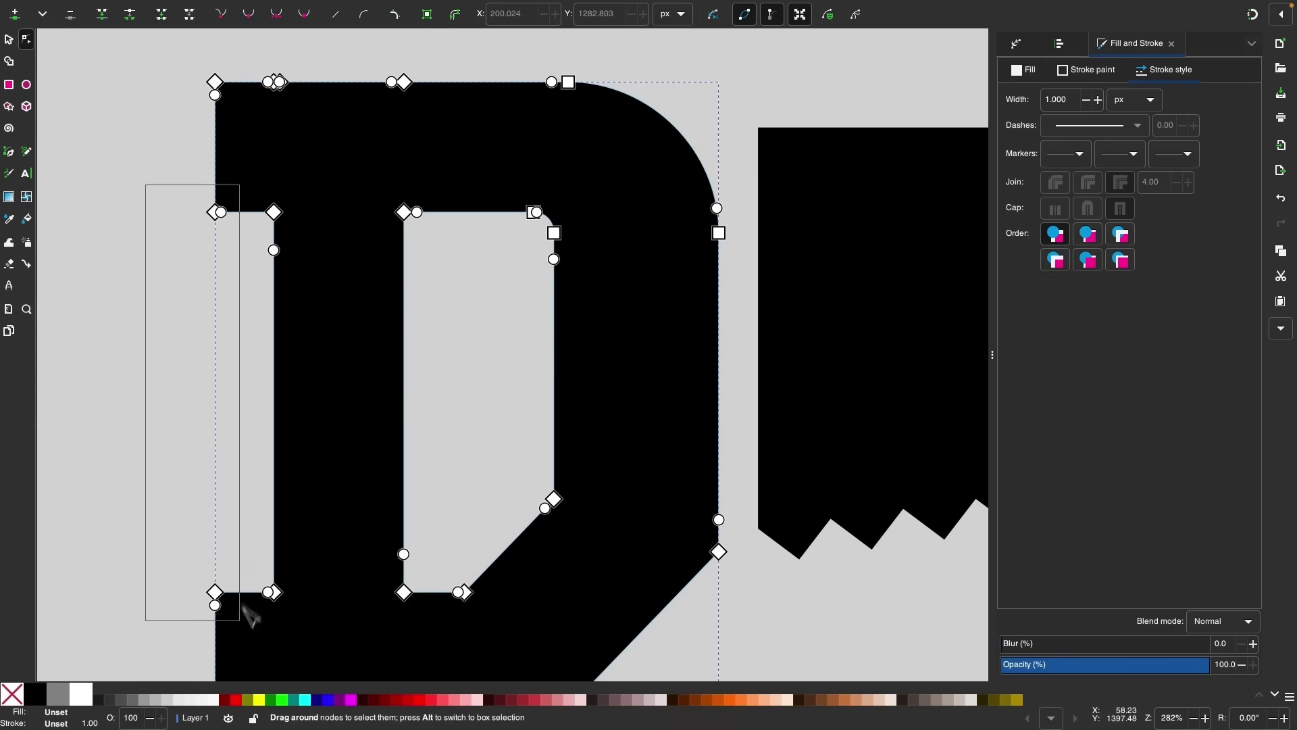
{"action": "left_click_drag", "start_coordinate": [243, 610], "coordinate": [238, 639]}
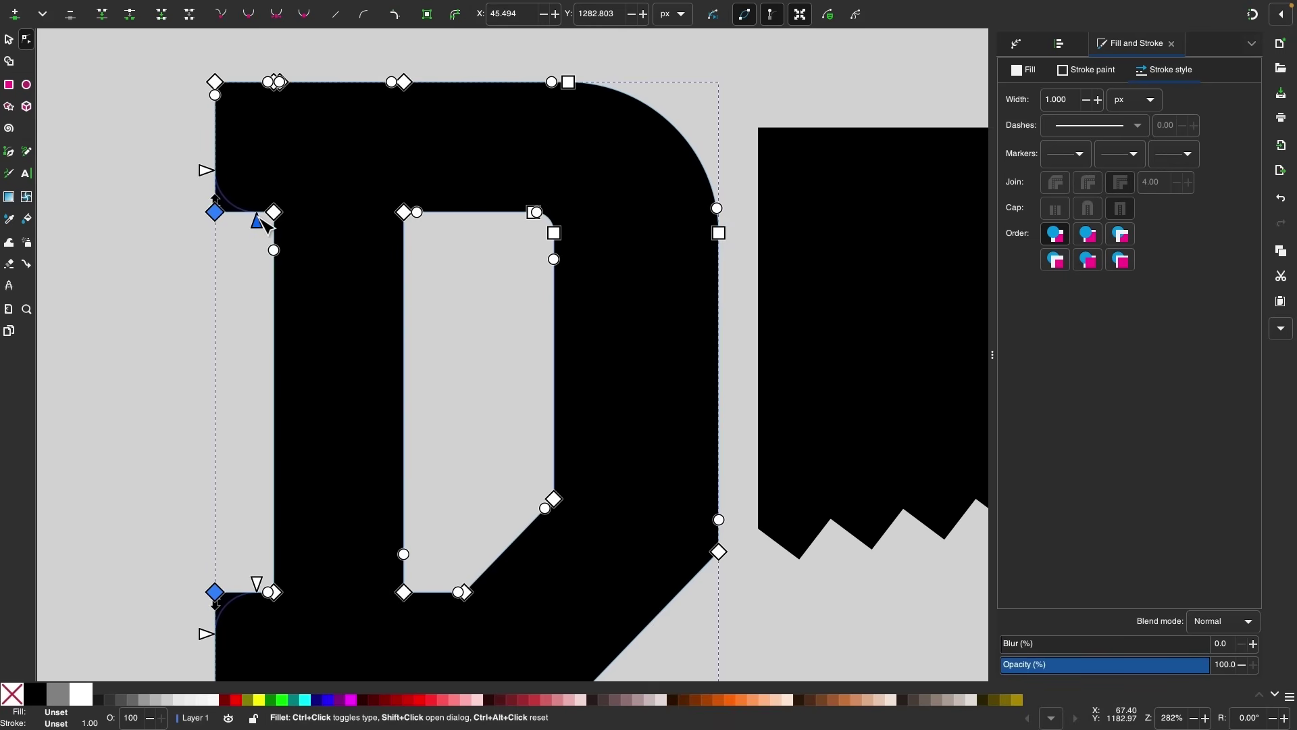
{"action": "left_click", "coordinate": [426, 22]}
{"action": "left_click", "coordinate": [11, 40]}
Step: Union the handle and blade into one 59-node saw path and move it down-right
{"action": "scroll", "coordinate": [571, 465], "scroll_direction": "down", "scroll_amount": 4}
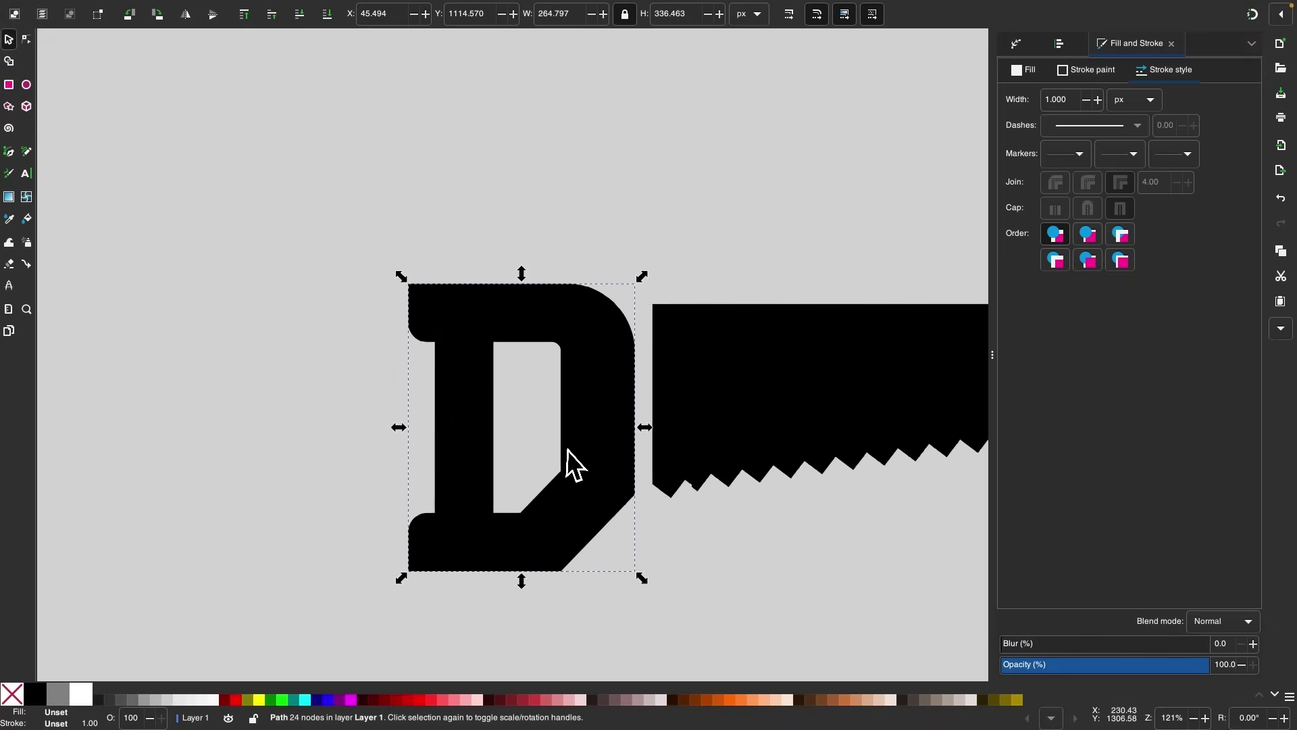
{"action": "left_click", "coordinate": [617, 497]}
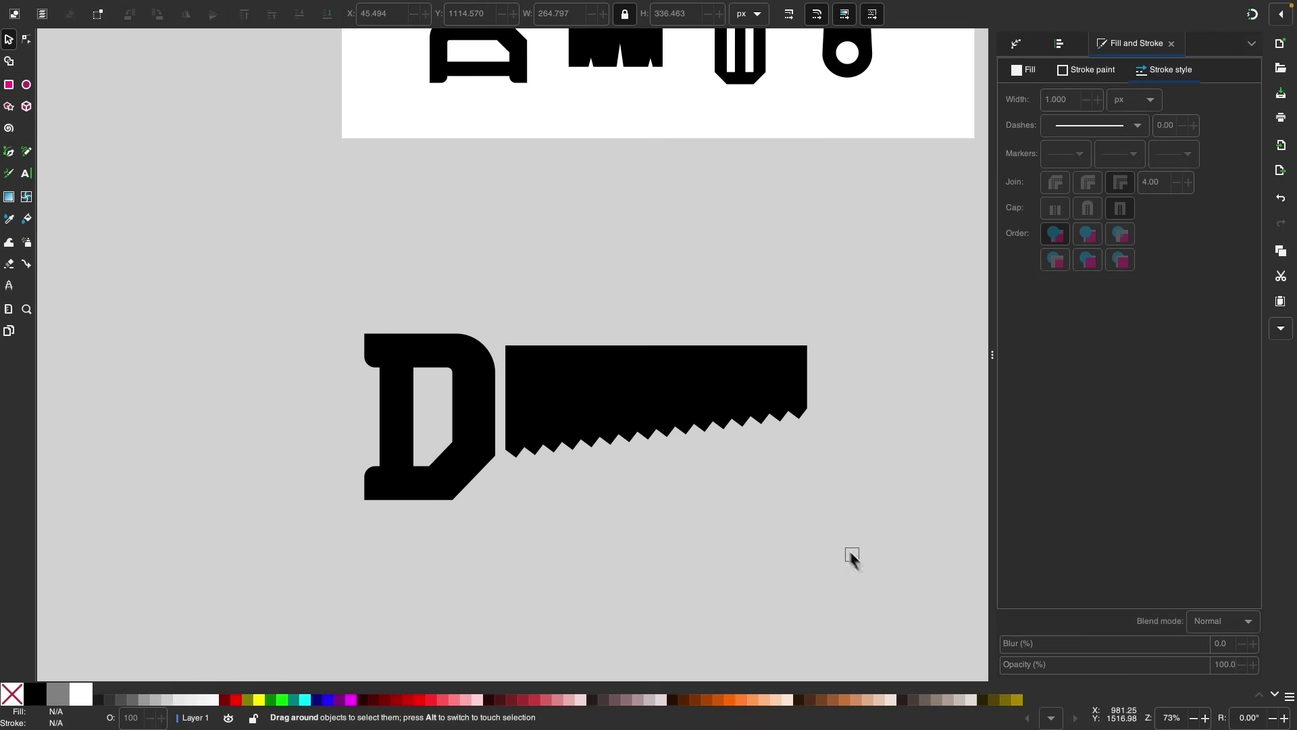
{"action": "left_click_drag", "start_coordinate": [333, 284], "coordinate": [332, 283]}
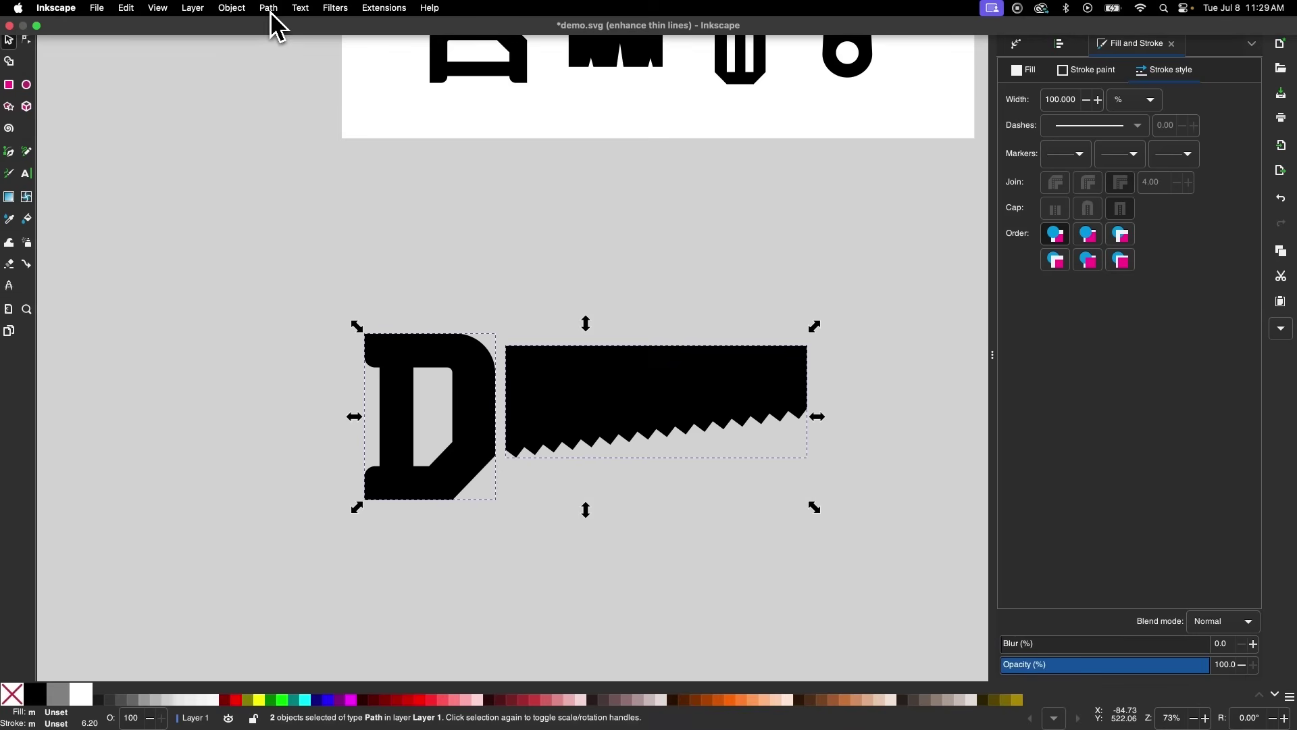
{"action": "left_click", "coordinate": [269, 9]}
{"action": "left_click", "coordinate": [287, 81]}
{"action": "scroll", "coordinate": [671, 438], "scroll_direction": "down", "scroll_amount": 3}
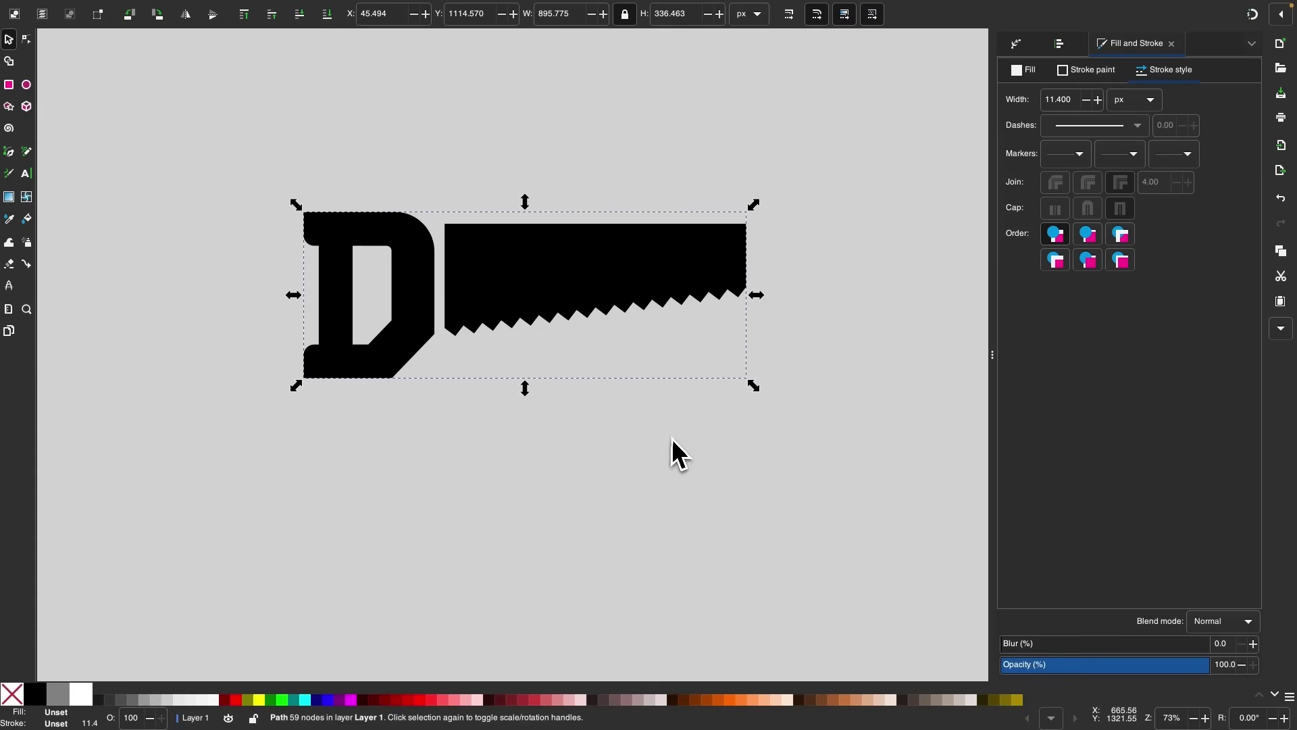
{"action": "left_click_drag", "start_coordinate": [608, 229], "coordinate": [667, 321]}
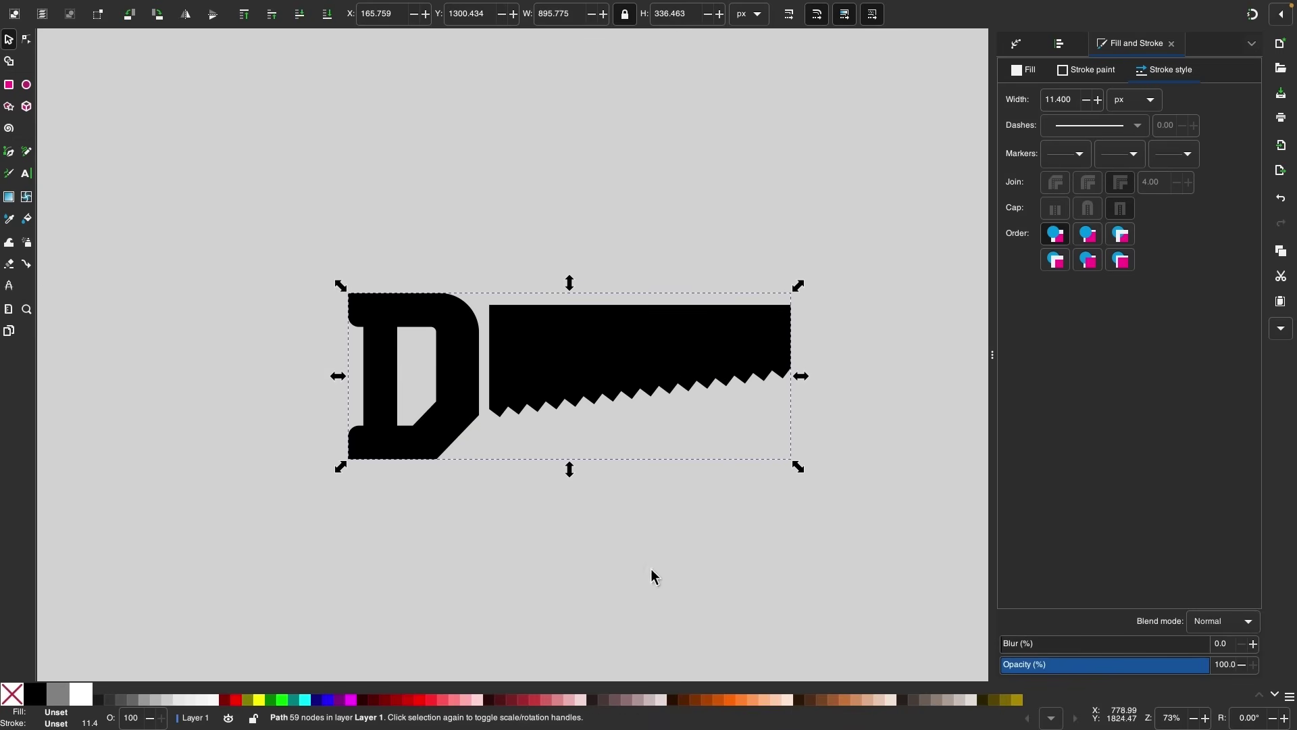
{"action": "left_click", "coordinate": [653, 575]}
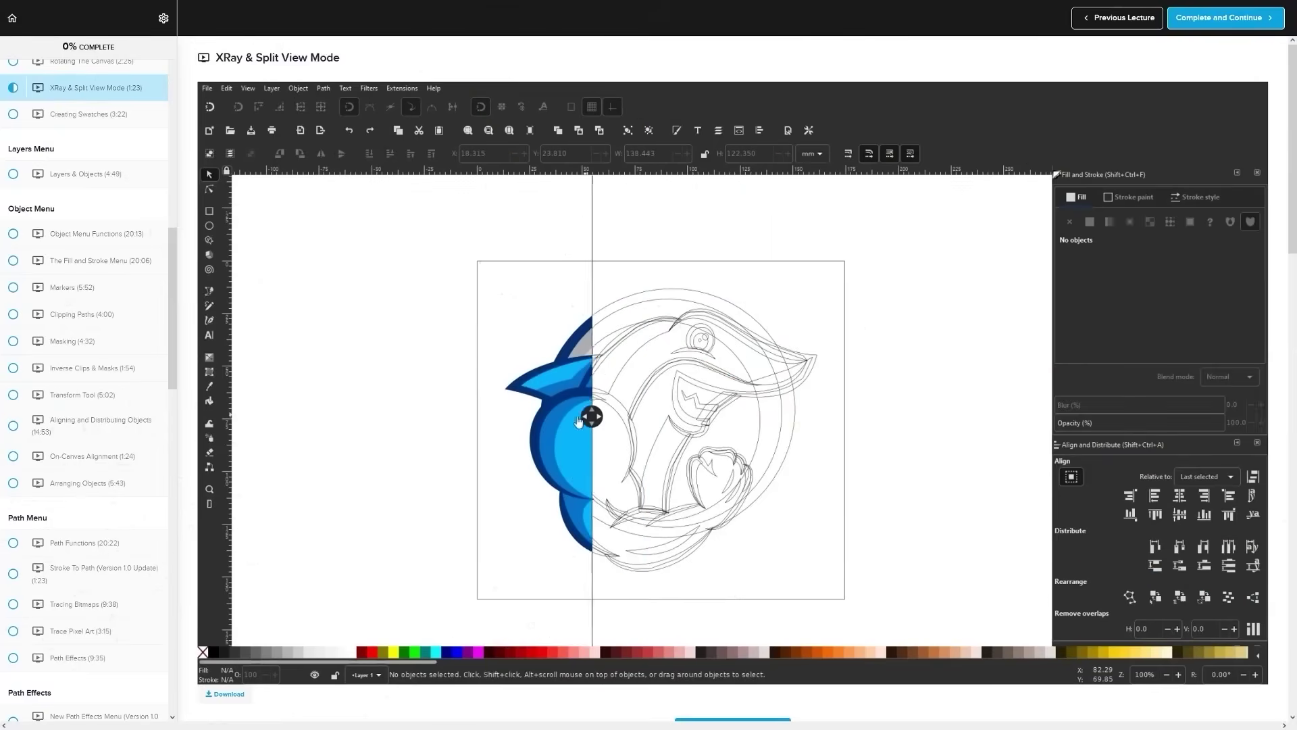
Step: Scroll through the course lecture pages and comments down to the $17 Enroll Now offer
{"action": "mouse_move", "coordinate": [576, 420]}
{"action": "left_mouse_down"}
{"action": "mouse_move", "coordinate": [744, 414]}
{"action": "mouse_move", "coordinate": [582, 412]}
{"action": "left_mouse_up"}
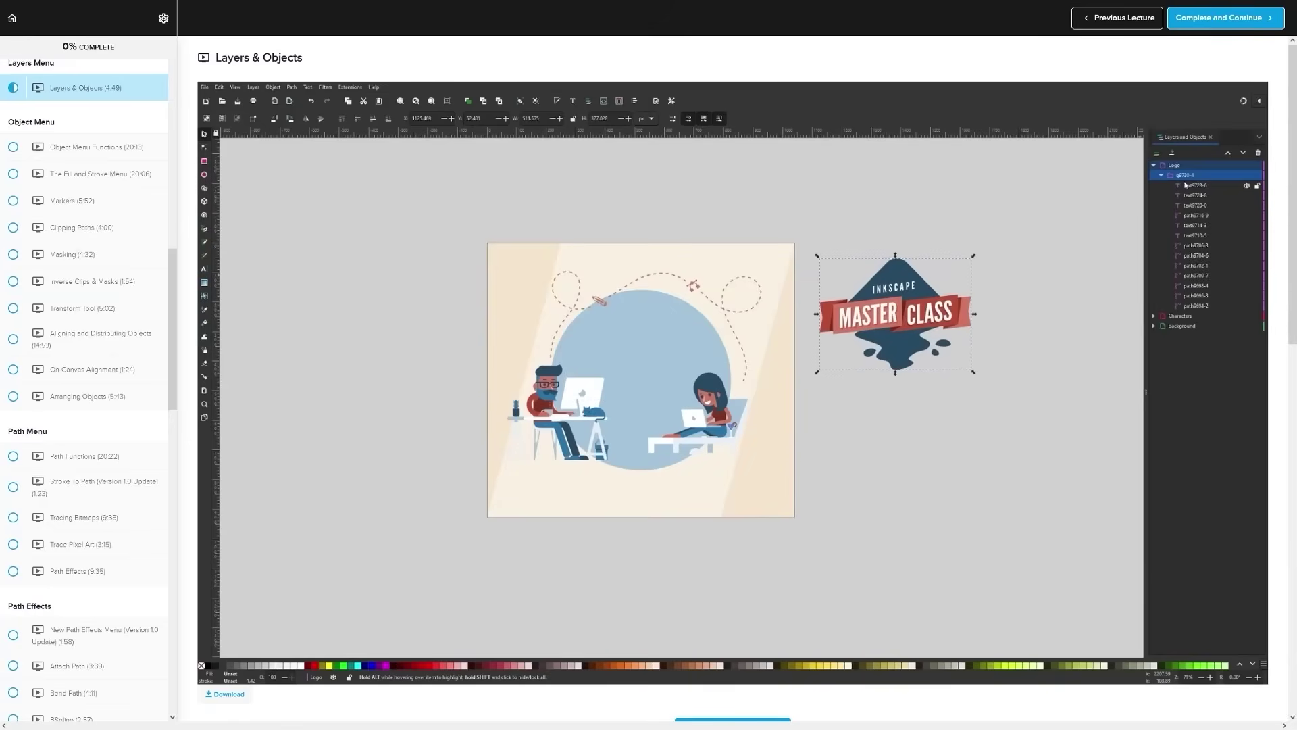
{"action": "left_click_drag", "start_coordinate": [719, 413], "coordinate": [436, 294]}
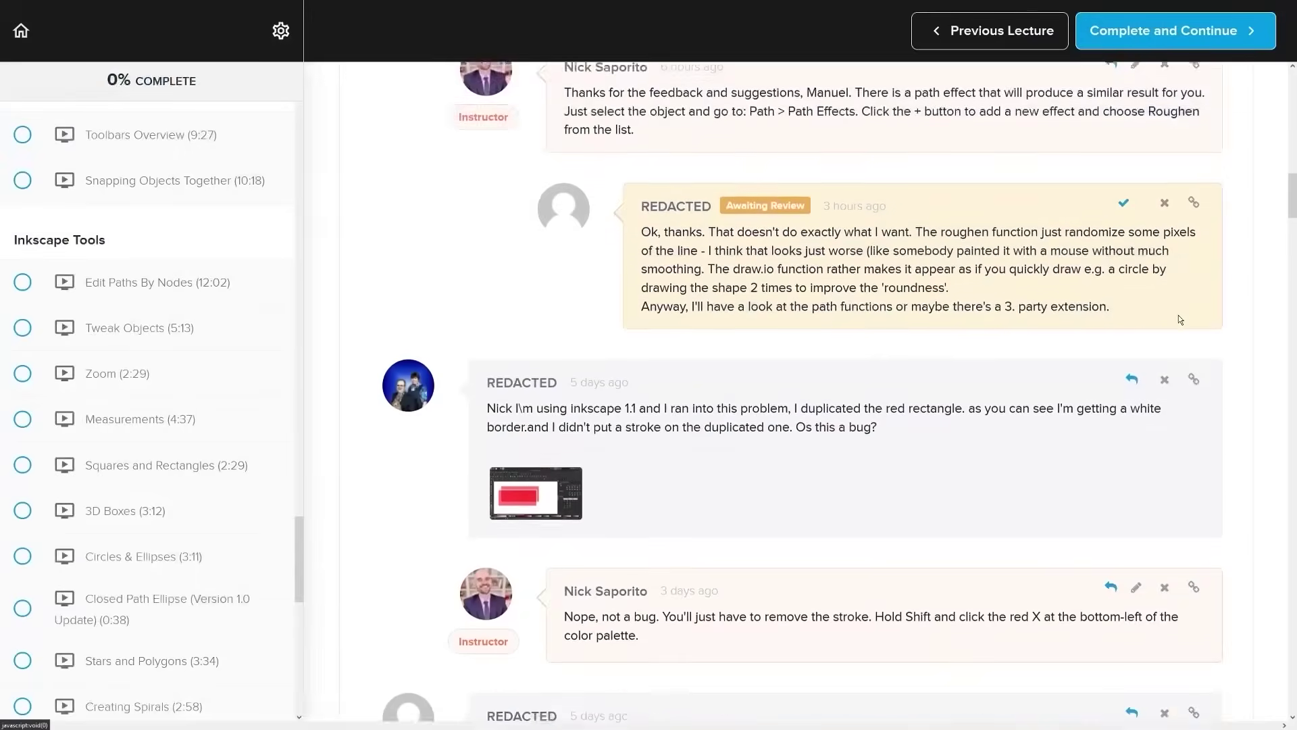
{"action": "scroll", "coordinate": [1178, 315], "scroll_direction": "down", "scroll_amount": 6}
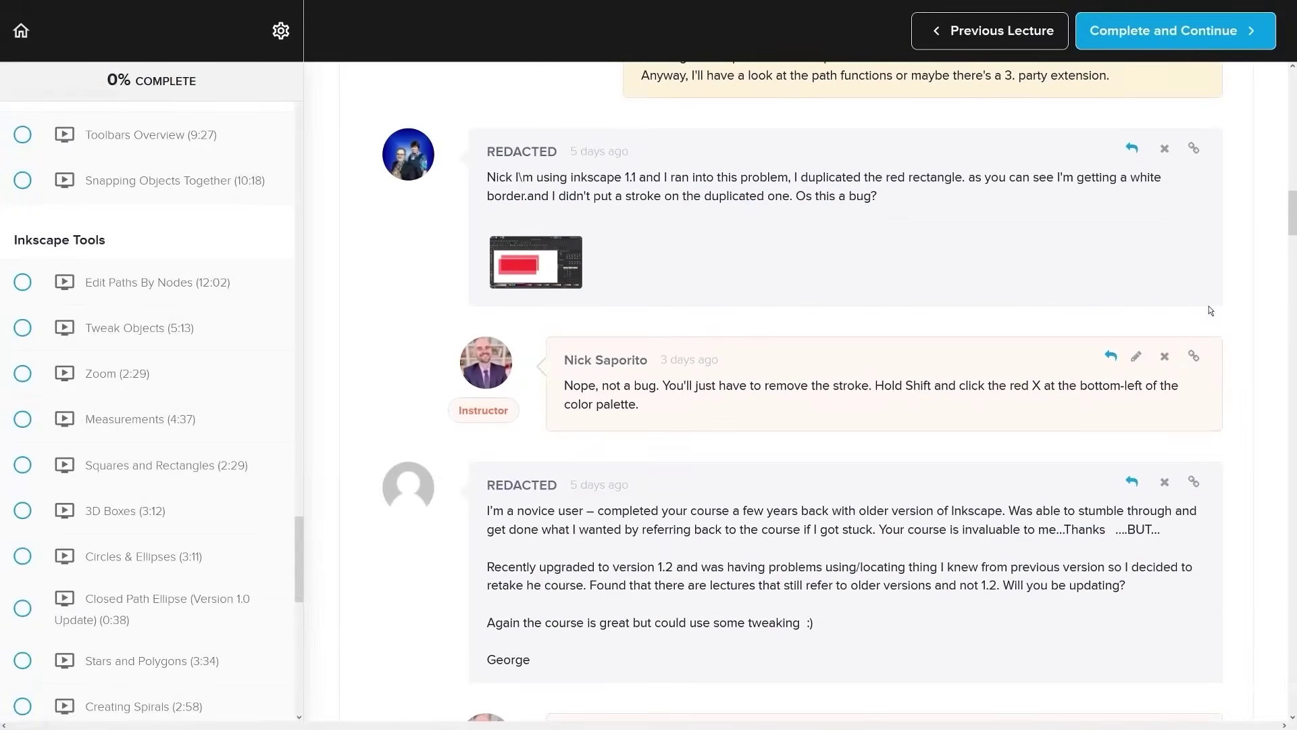
{"action": "scroll", "coordinate": [1210, 309], "scroll_direction": "down", "scroll_amount": 5}
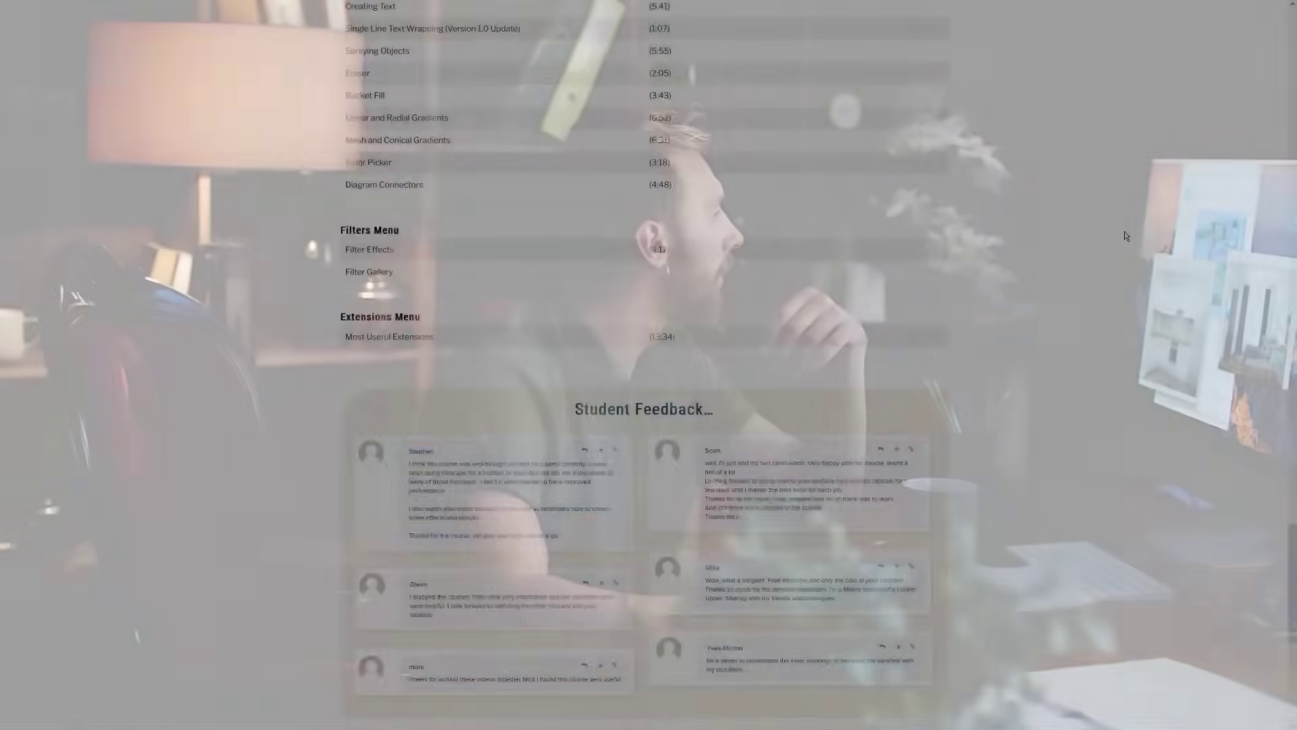
{"action": "scroll", "coordinate": [1126, 236], "scroll_direction": "down", "scroll_amount": 7}
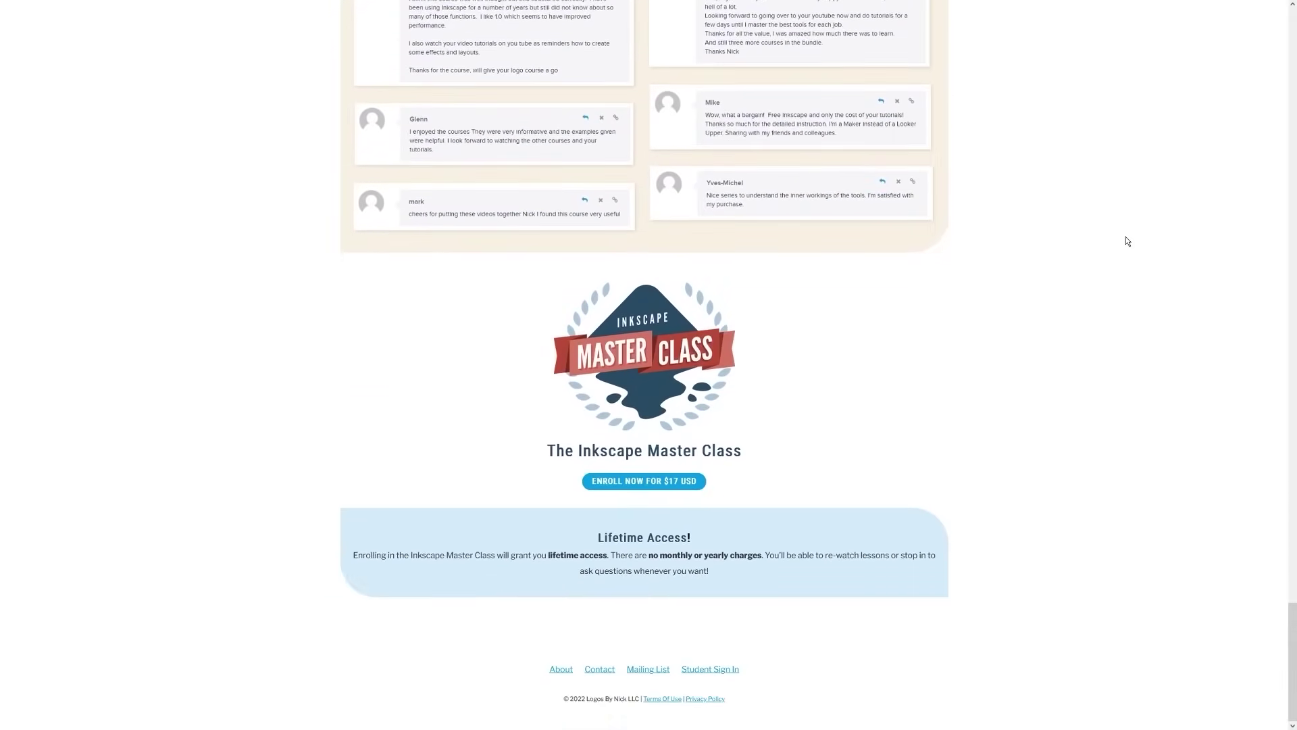
{"action": "left_click_drag", "start_coordinate": [718, 486], "coordinate": [631, 487]}
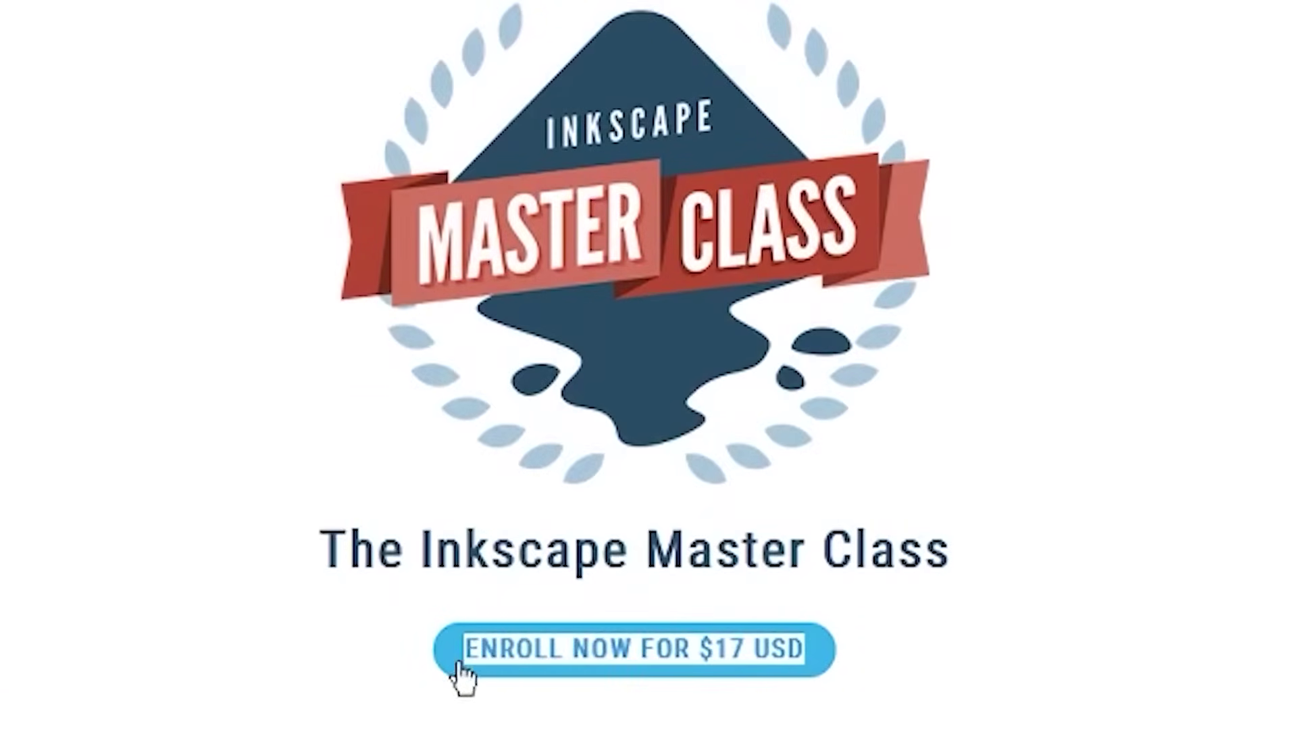